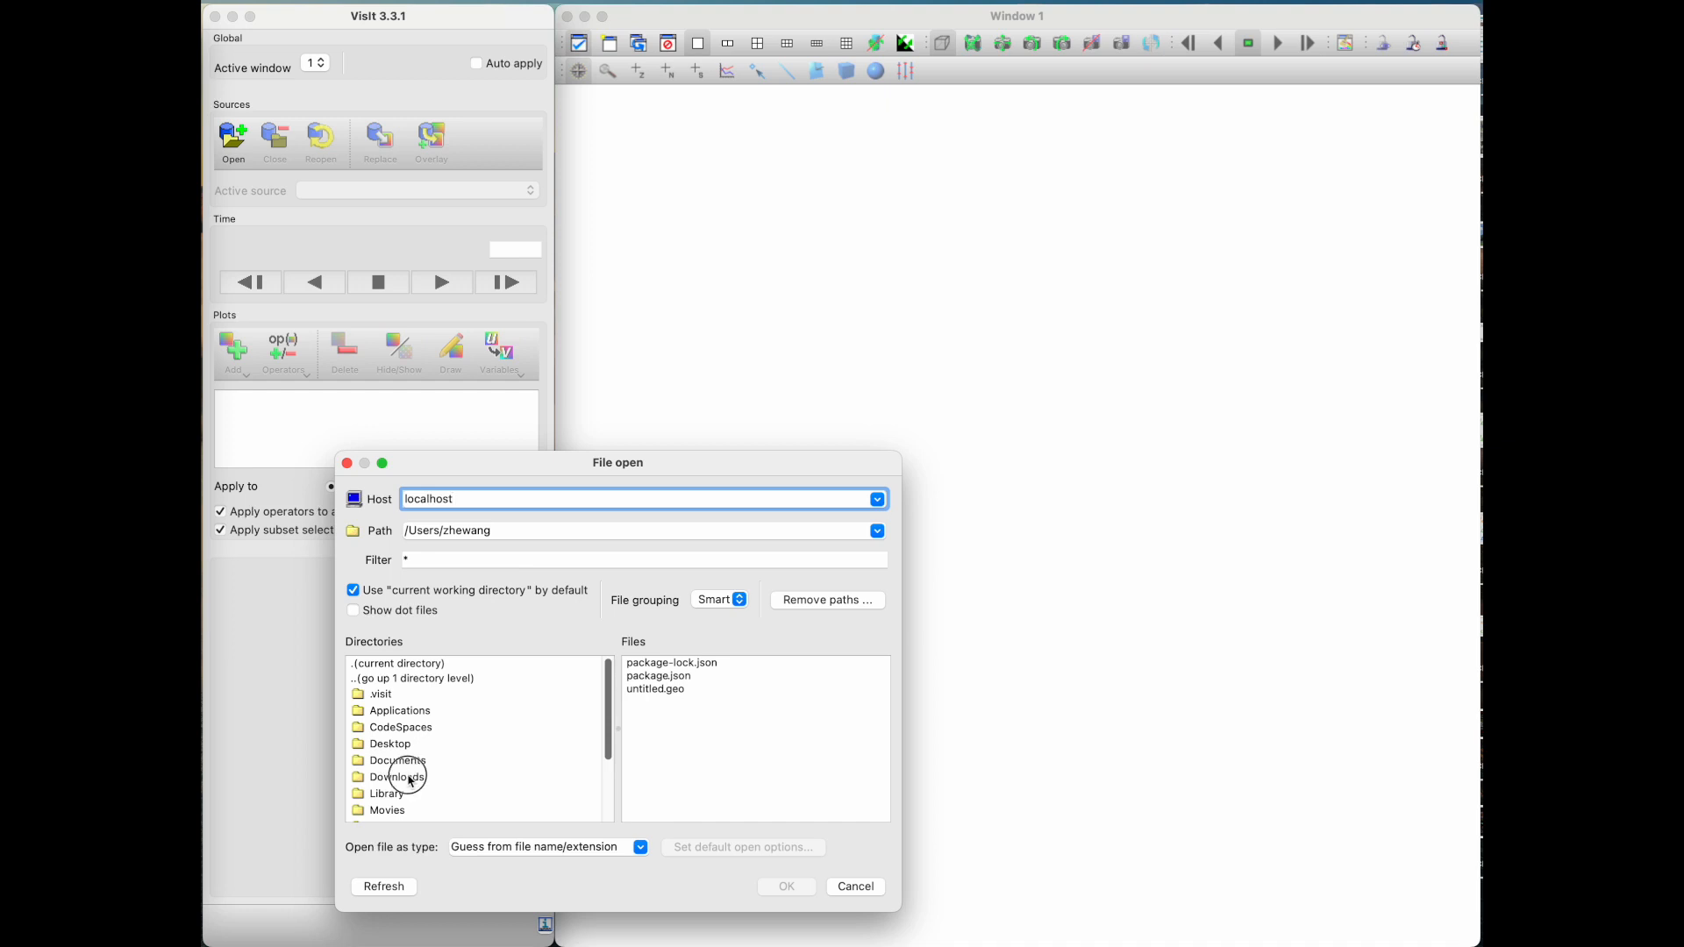
# Step: Open kitchen.vtk from the Data folder inside Downloads
pyautogui.doubleClick(410, 779)
pyautogui.doubleClick(382, 711)
pyautogui.scroll(-5, 661, 759)
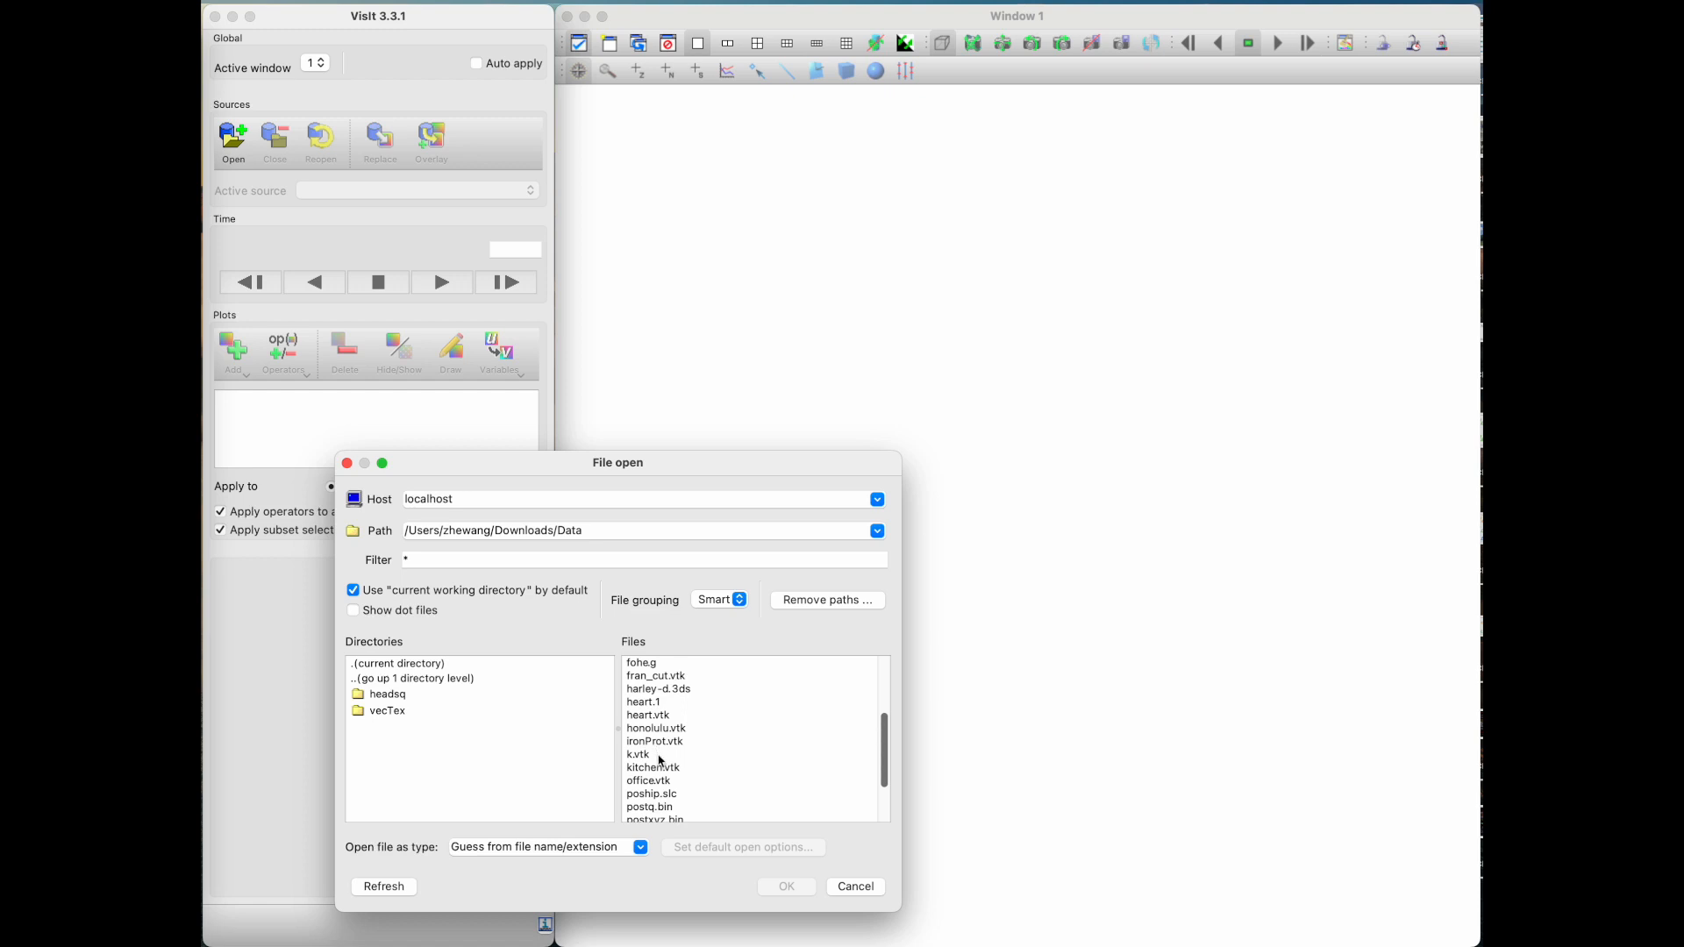
pyautogui.click(664, 768)
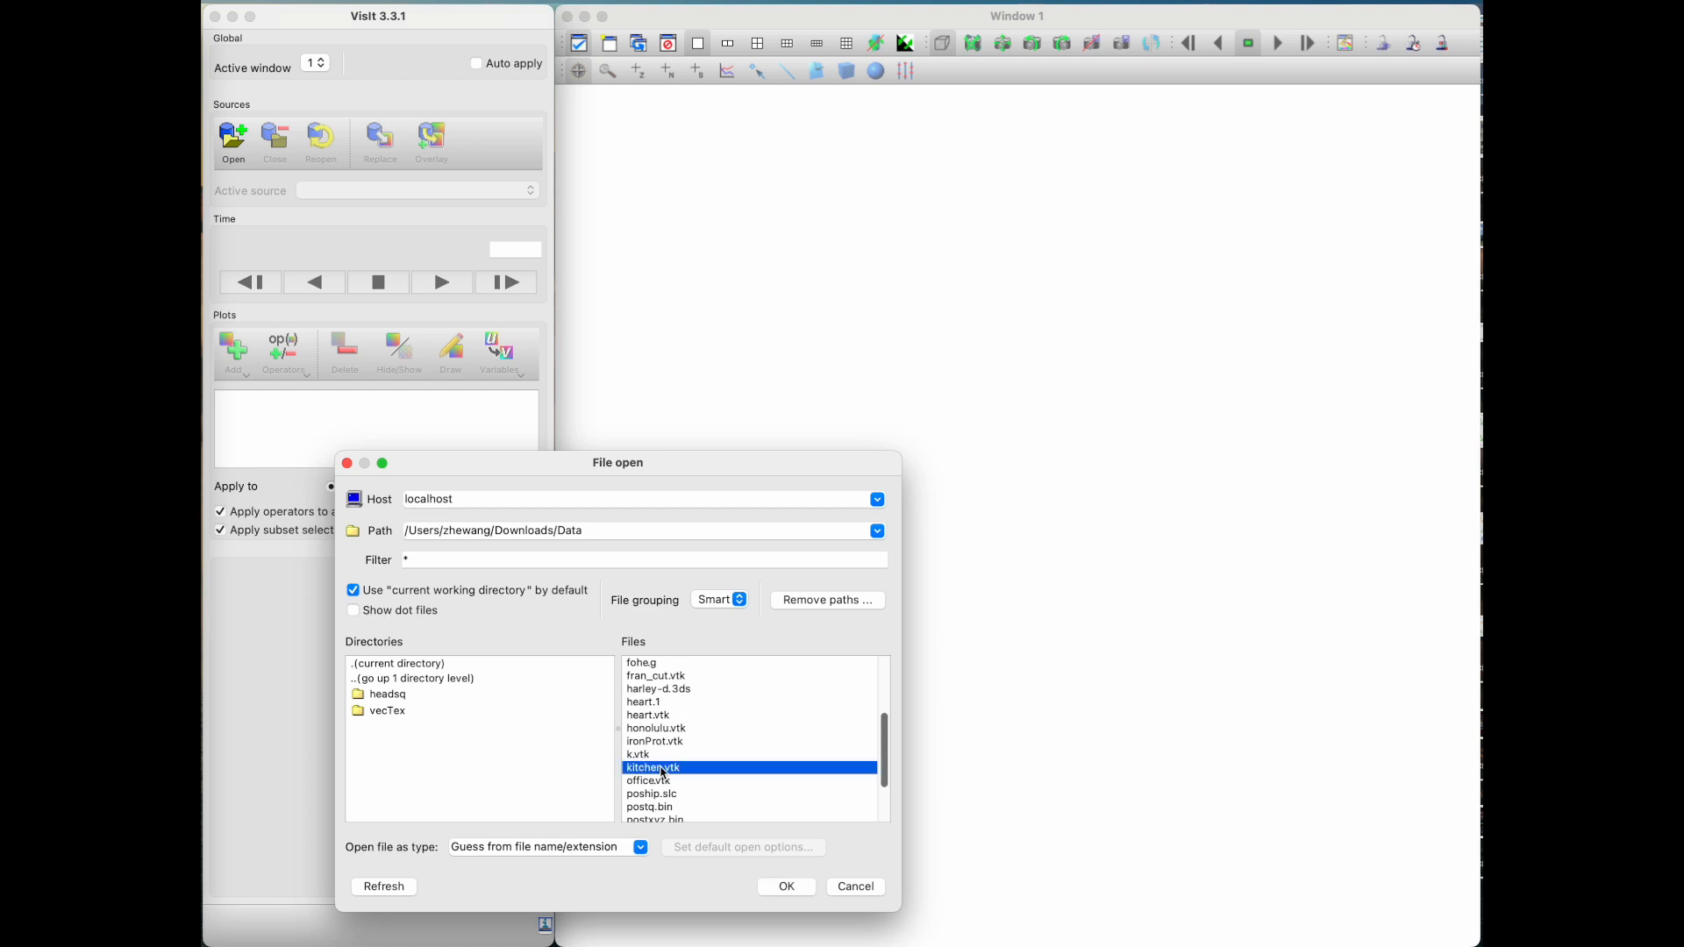
pyautogui.doubleClick(664, 768)
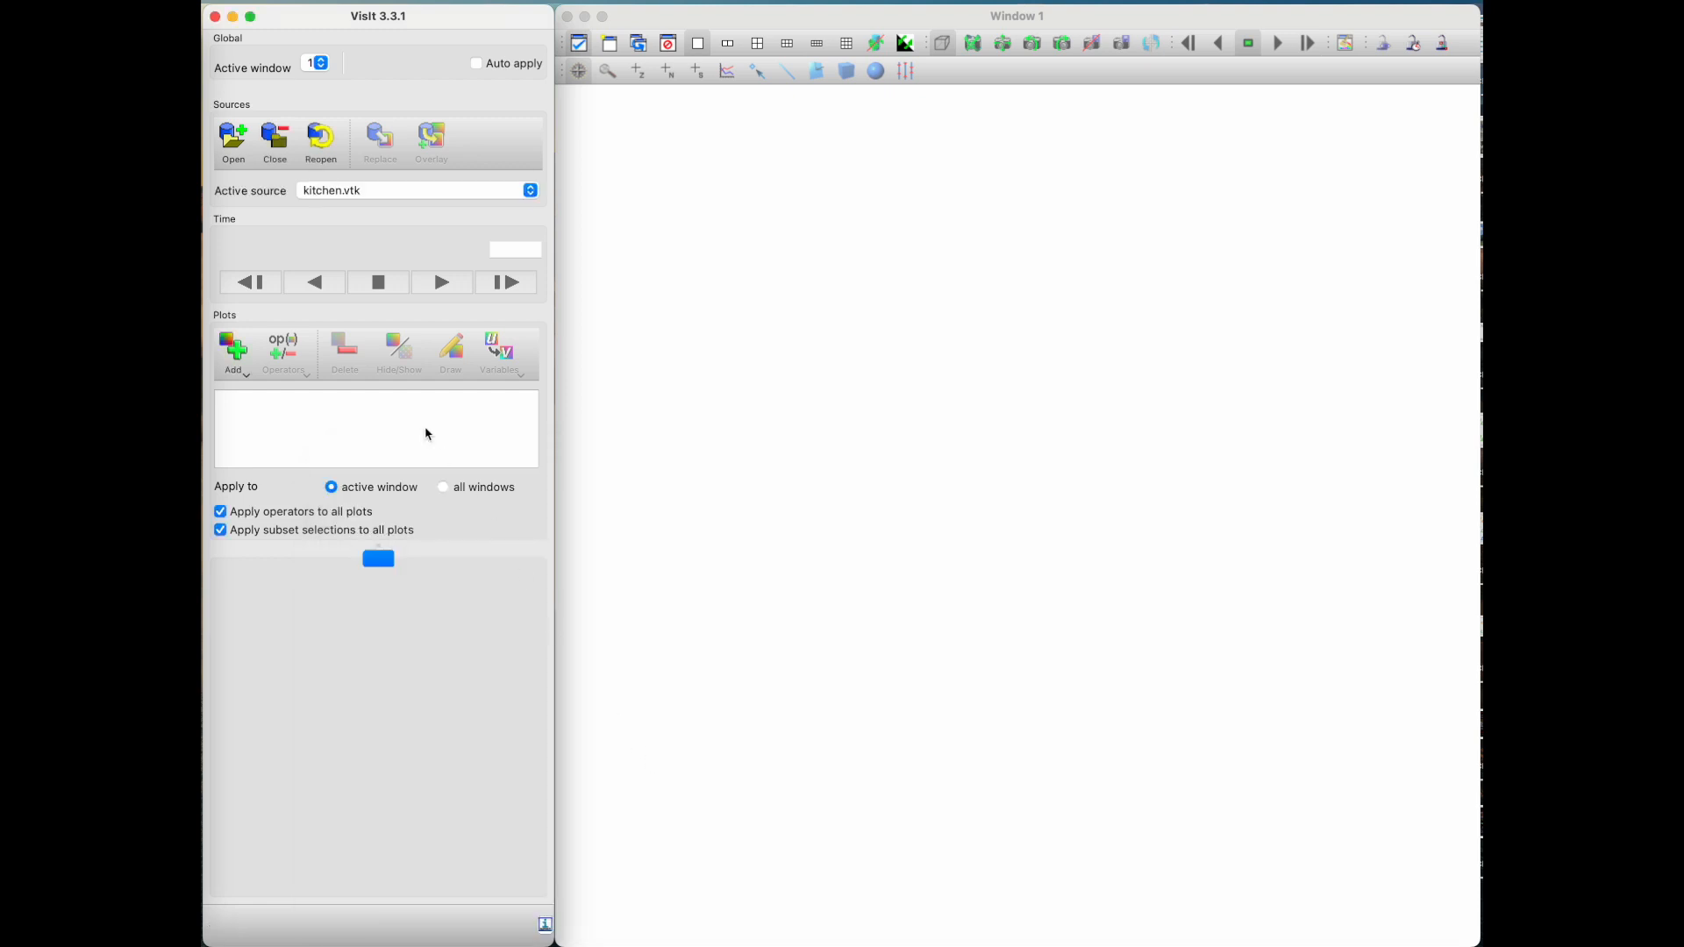
# Step: Bring up the file information for kitchen.vtk and examine its format, time states, mesh type and dimensions
pyautogui.click(290, 1)
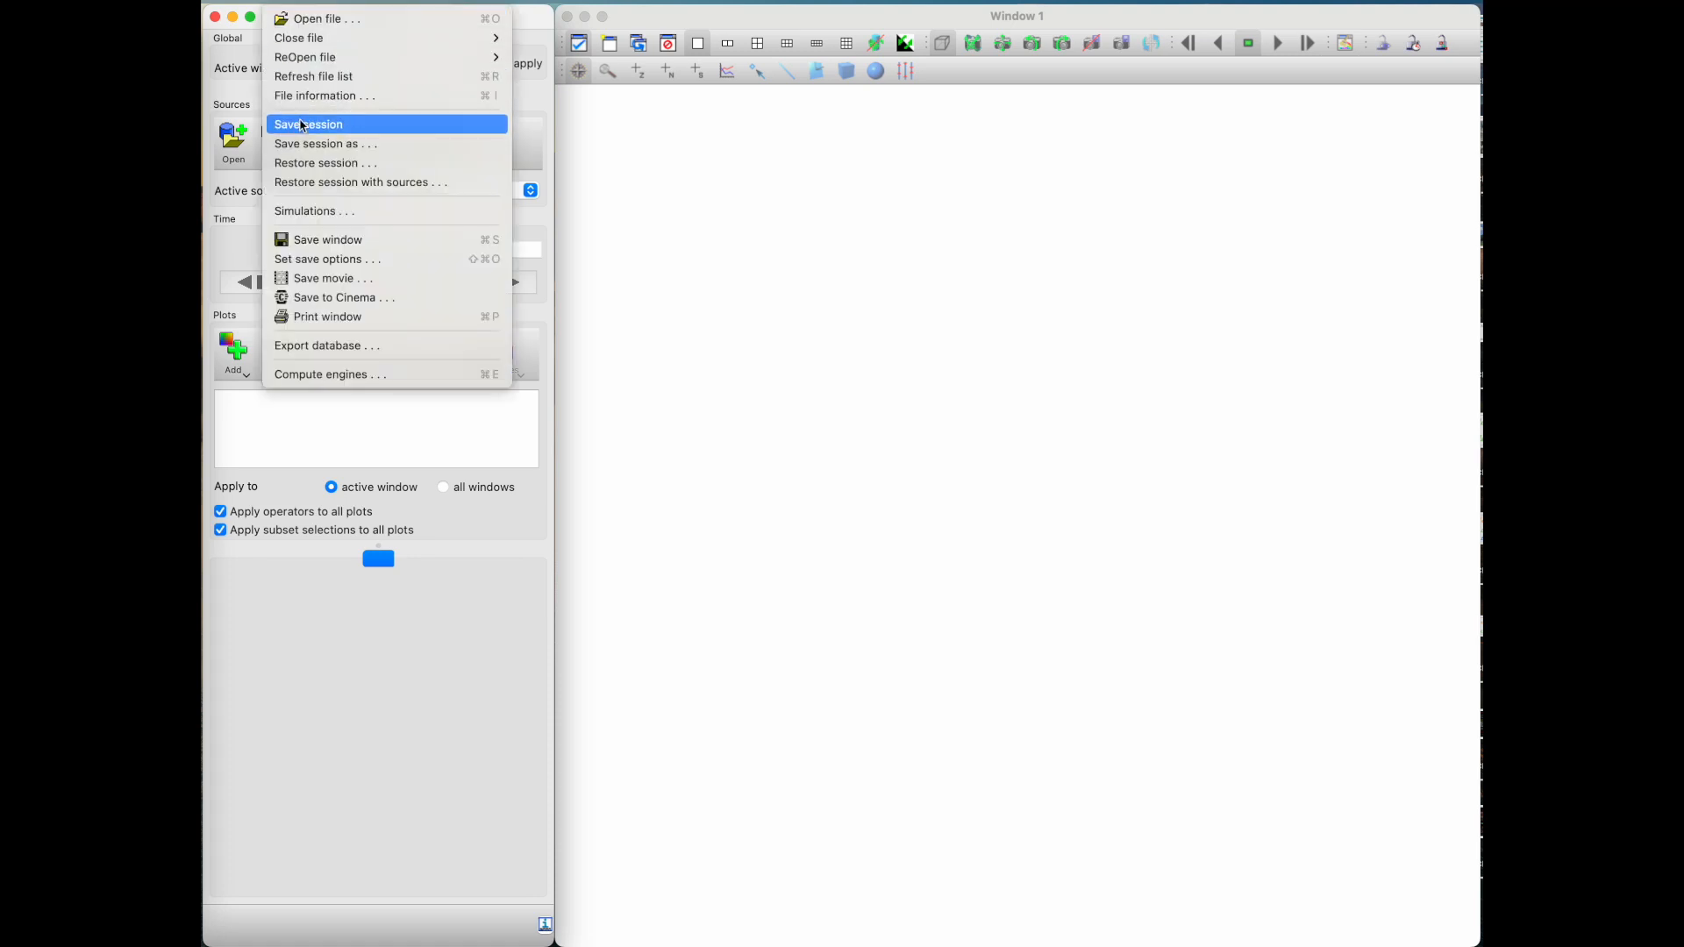
pyautogui.click(322, 97)
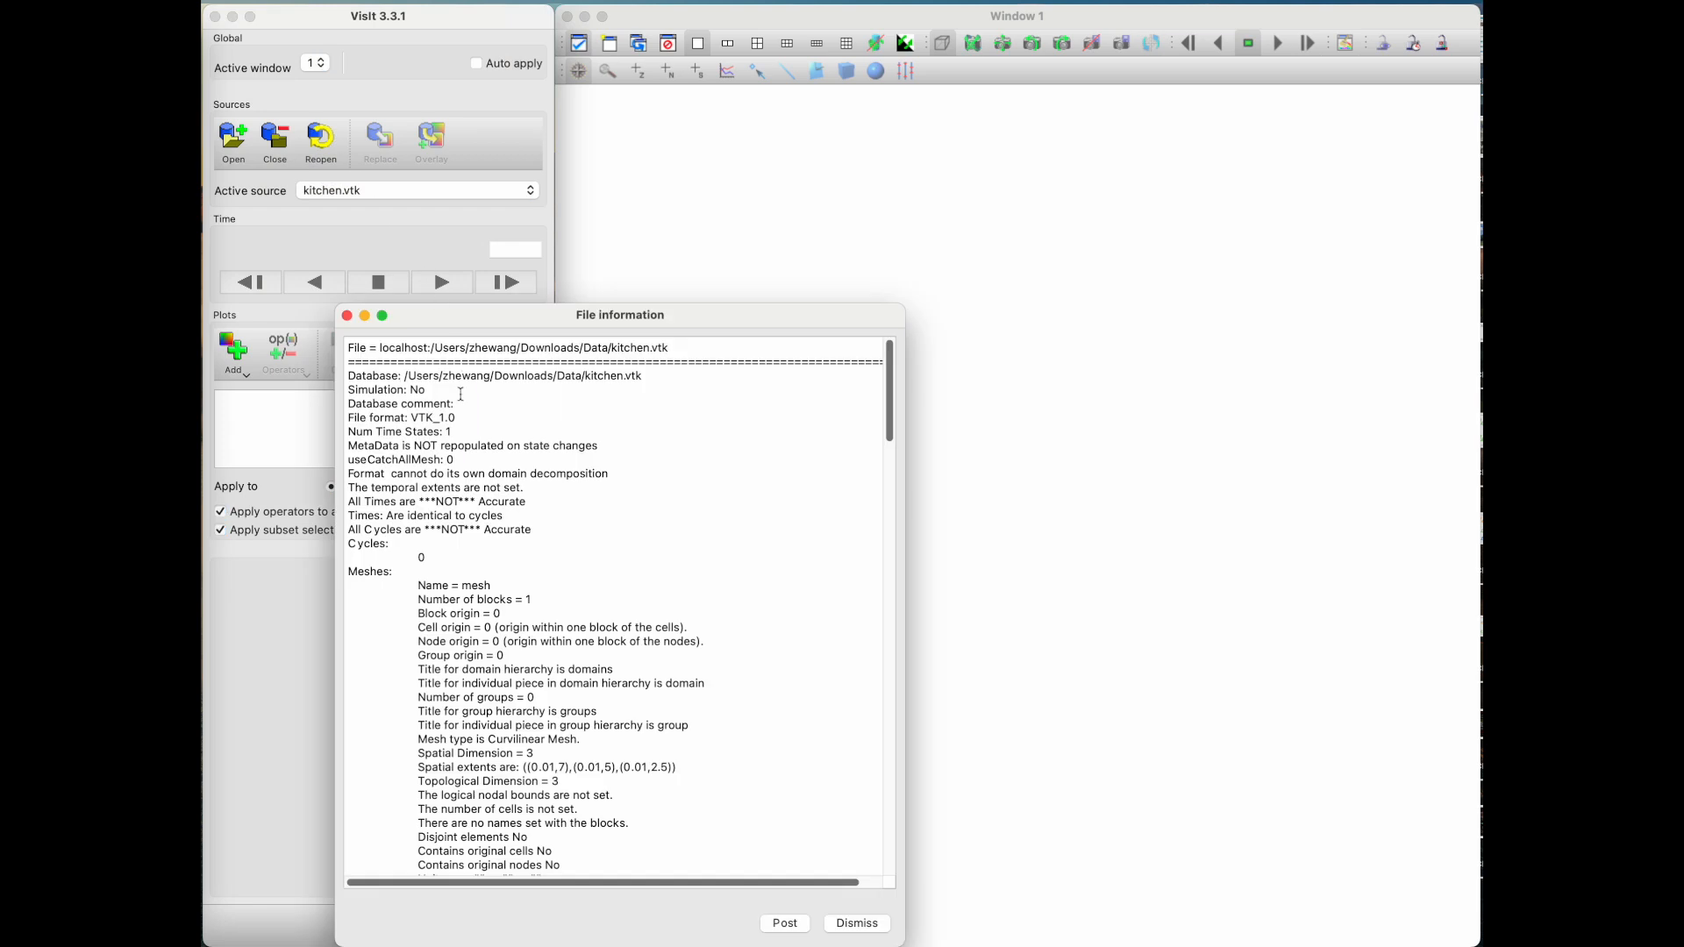
pyautogui.moveTo(371, 396); pyautogui.dragTo(392, 448)
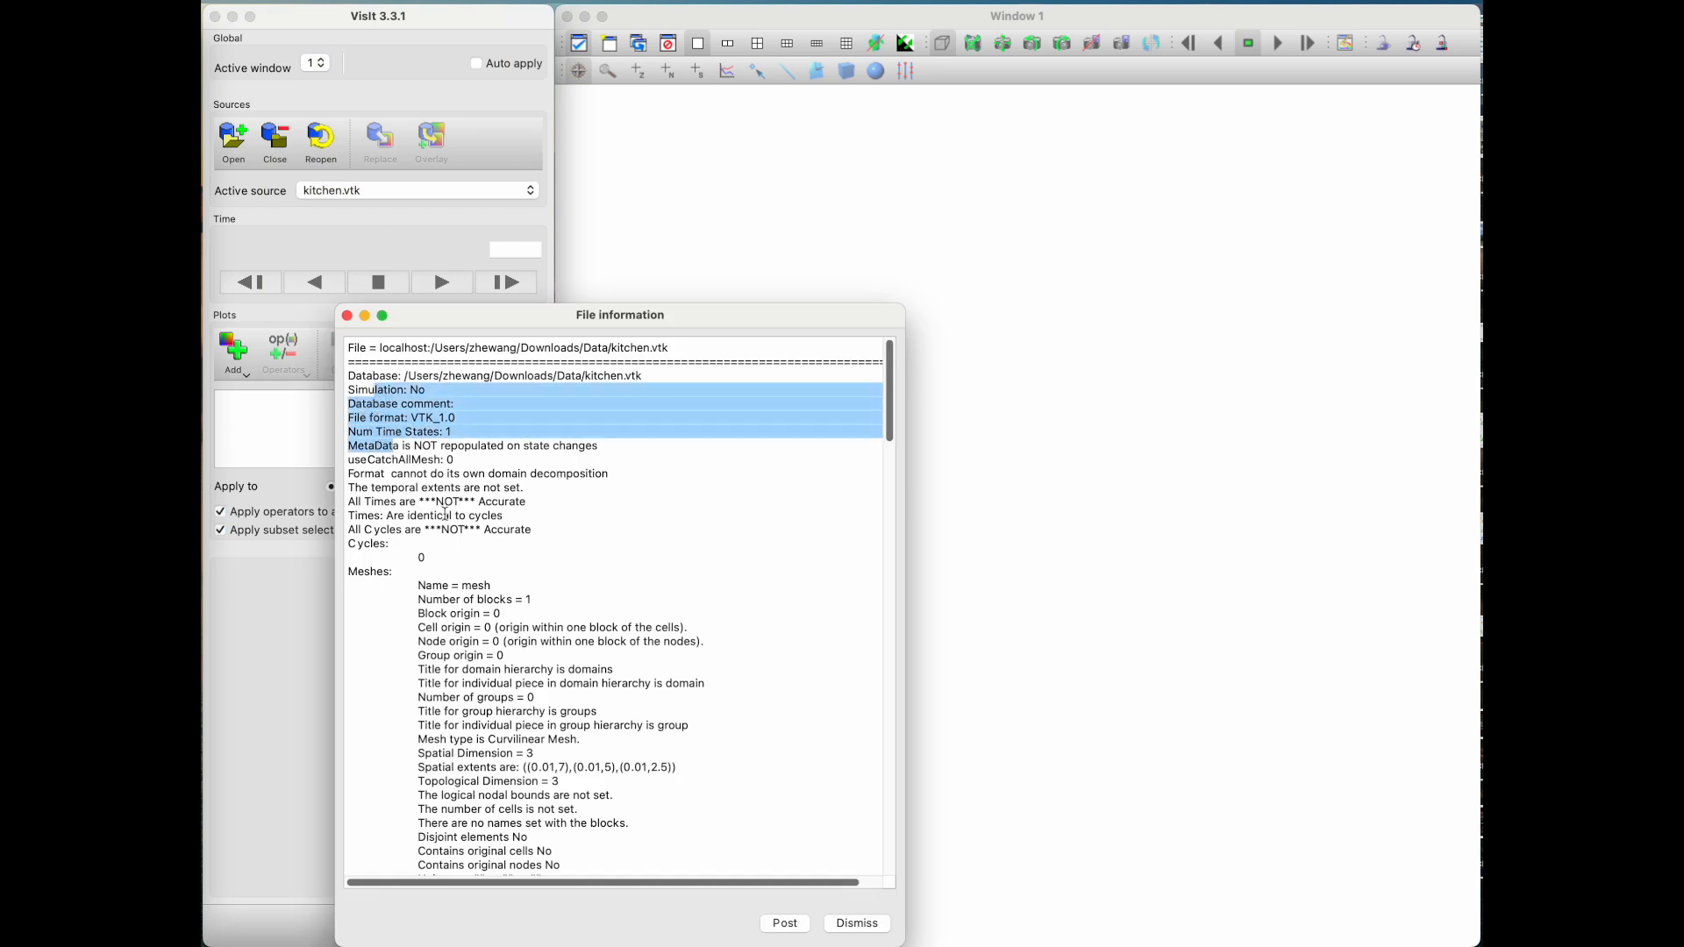
pyautogui.moveTo(446, 501); pyautogui.dragTo(391, 433)
pyautogui.moveTo(508, 795); pyautogui.dragTo(485, 746)
pyautogui.click(483, 784)
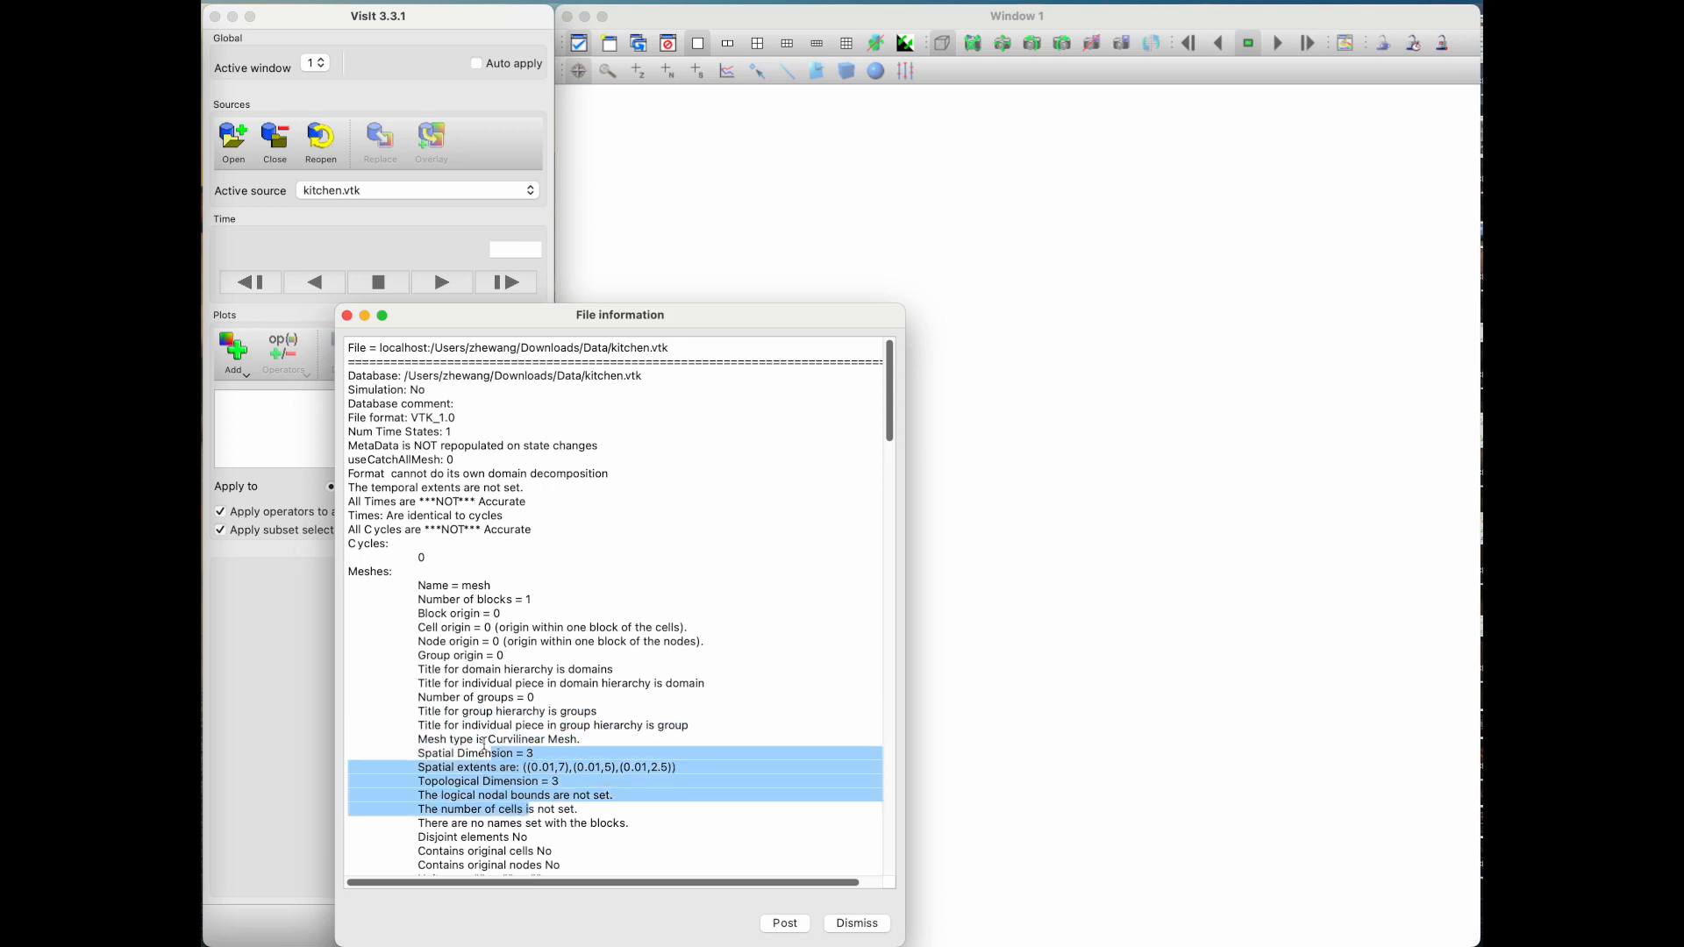
# Step: Examine the node-centred scalar variables and the velocity vector entry in the file information
pyautogui.scroll(-6, 494, 773)
pyautogui.scroll(-14, 506, 690)
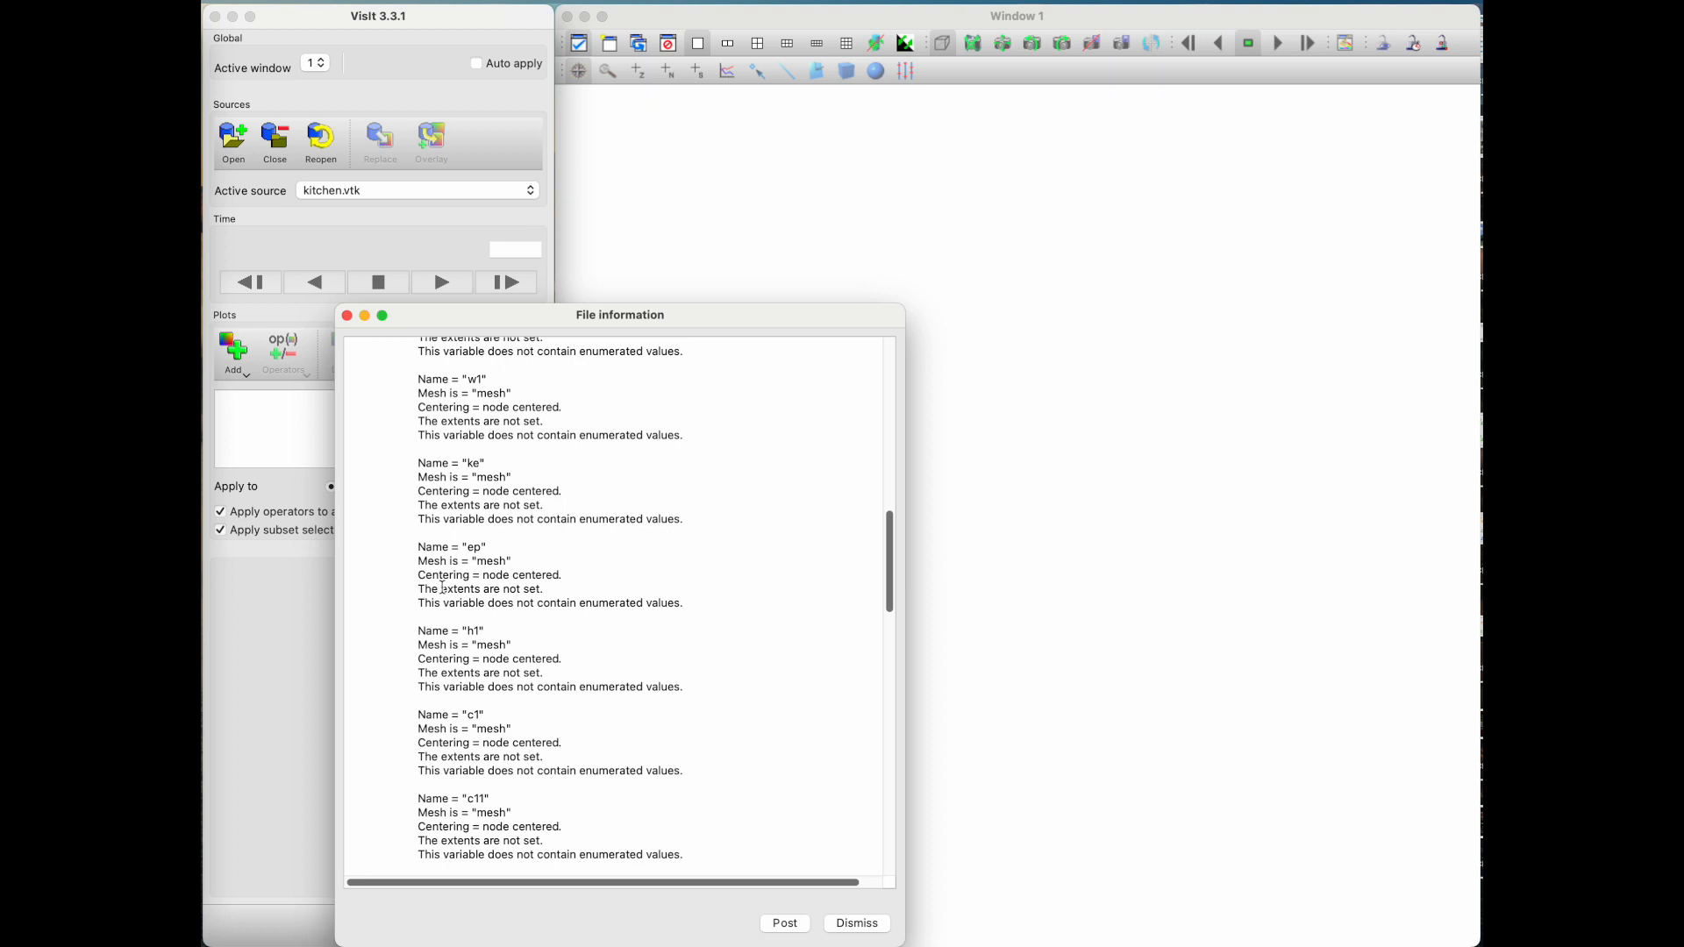
pyautogui.scroll(6, 443, 587)
pyautogui.scroll(-4, 444, 597)
pyautogui.scroll(-20, 443, 597)
pyautogui.moveTo(399, 692); pyautogui.dragTo(329, 671)
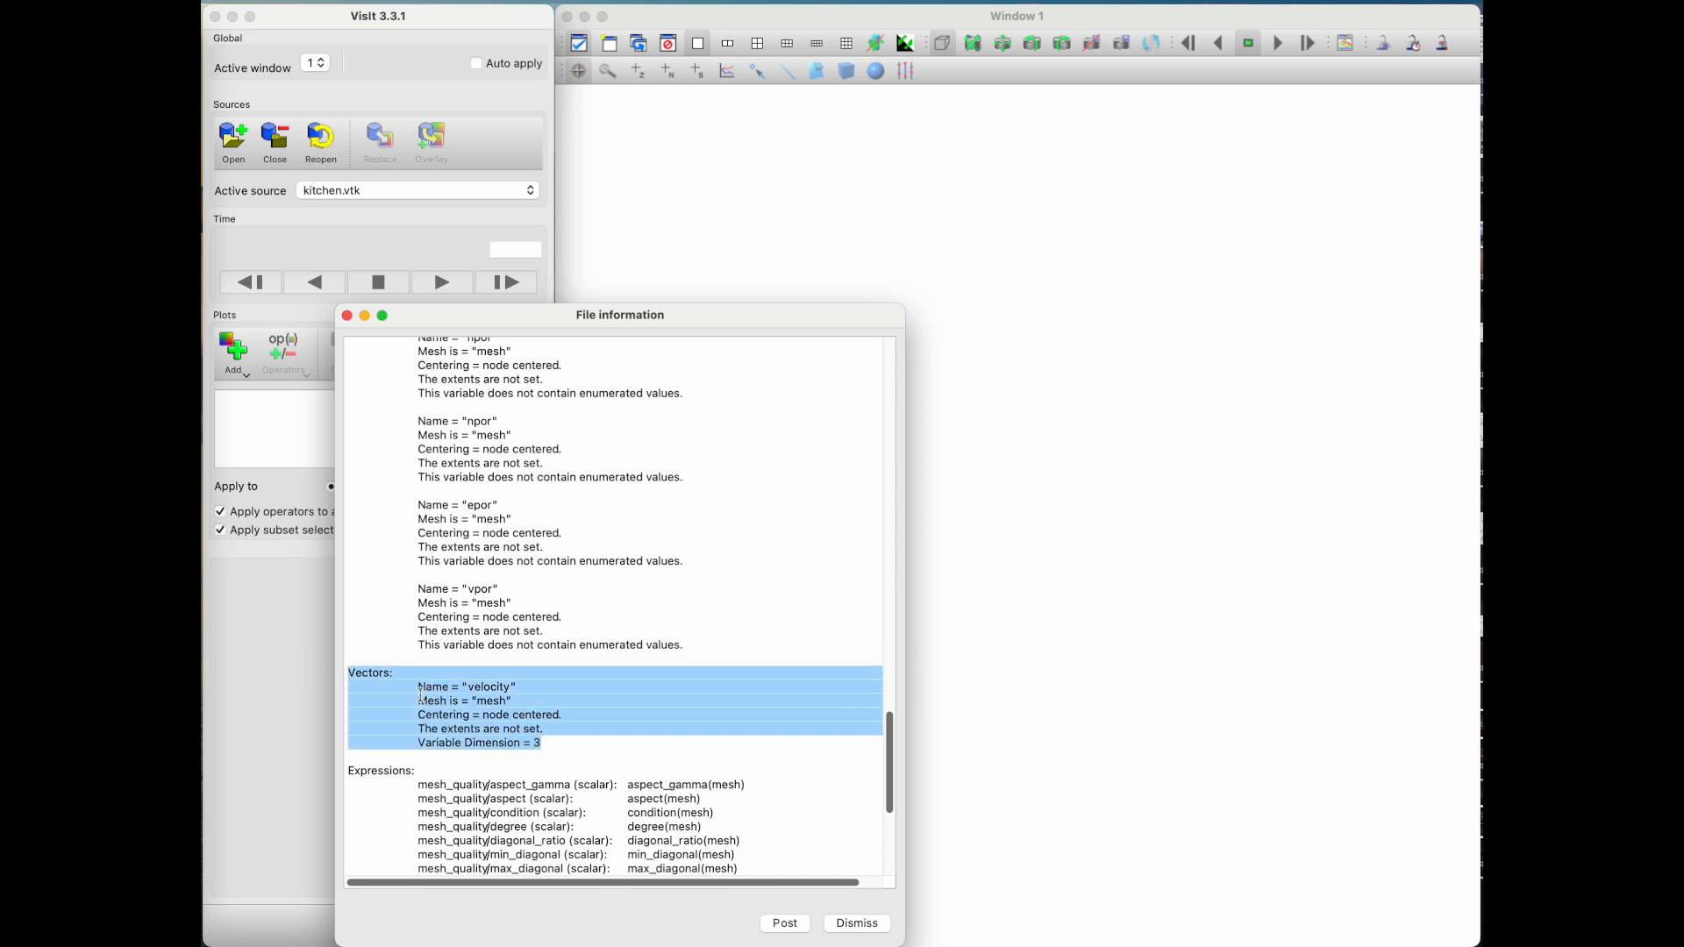
pyautogui.click(490, 681)
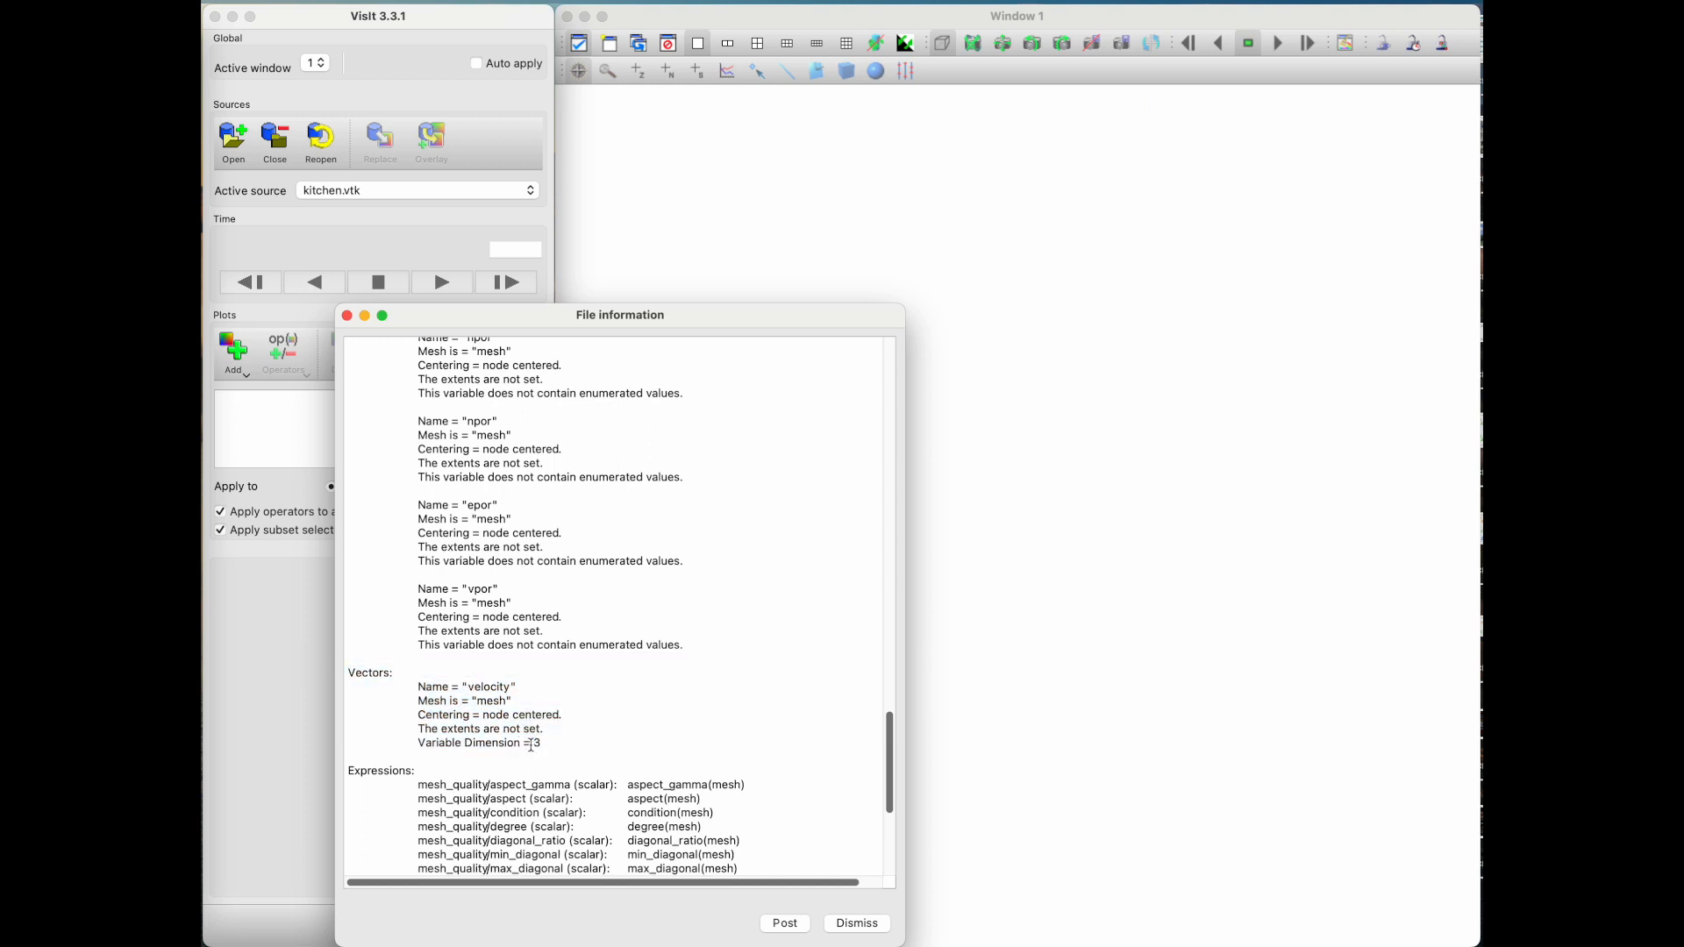
pyautogui.moveTo(544, 744); pyautogui.dragTo(480, 728)
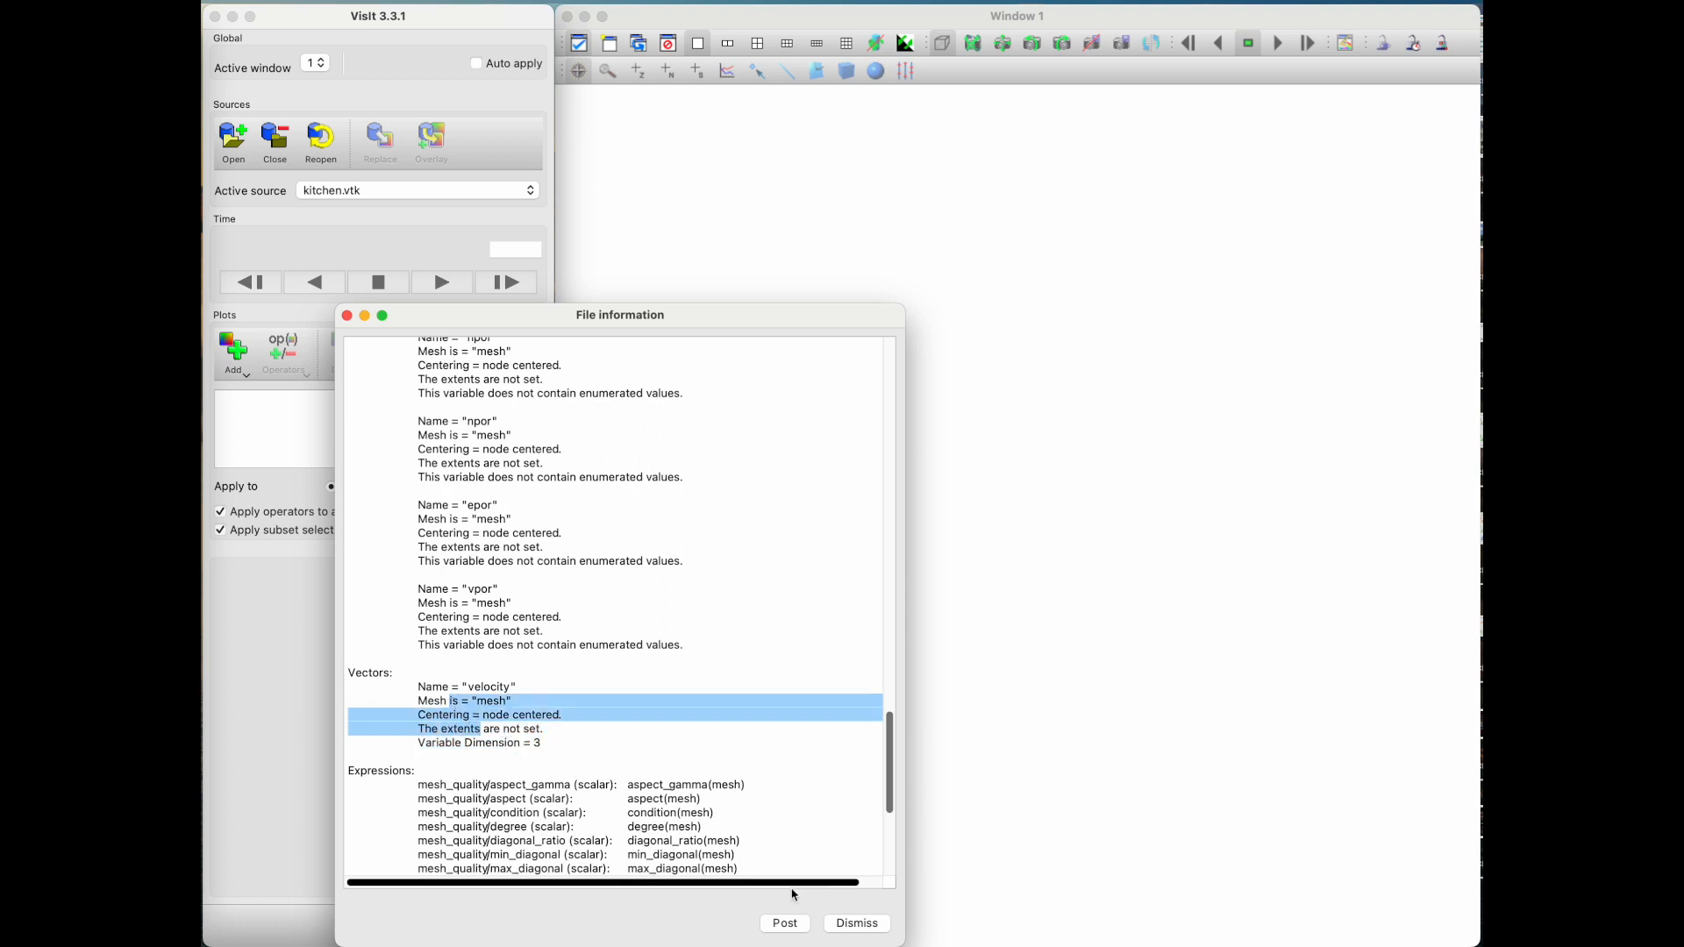
# Step: Post the file information into the main window and return to the start of its text
pyautogui.click(785, 923)
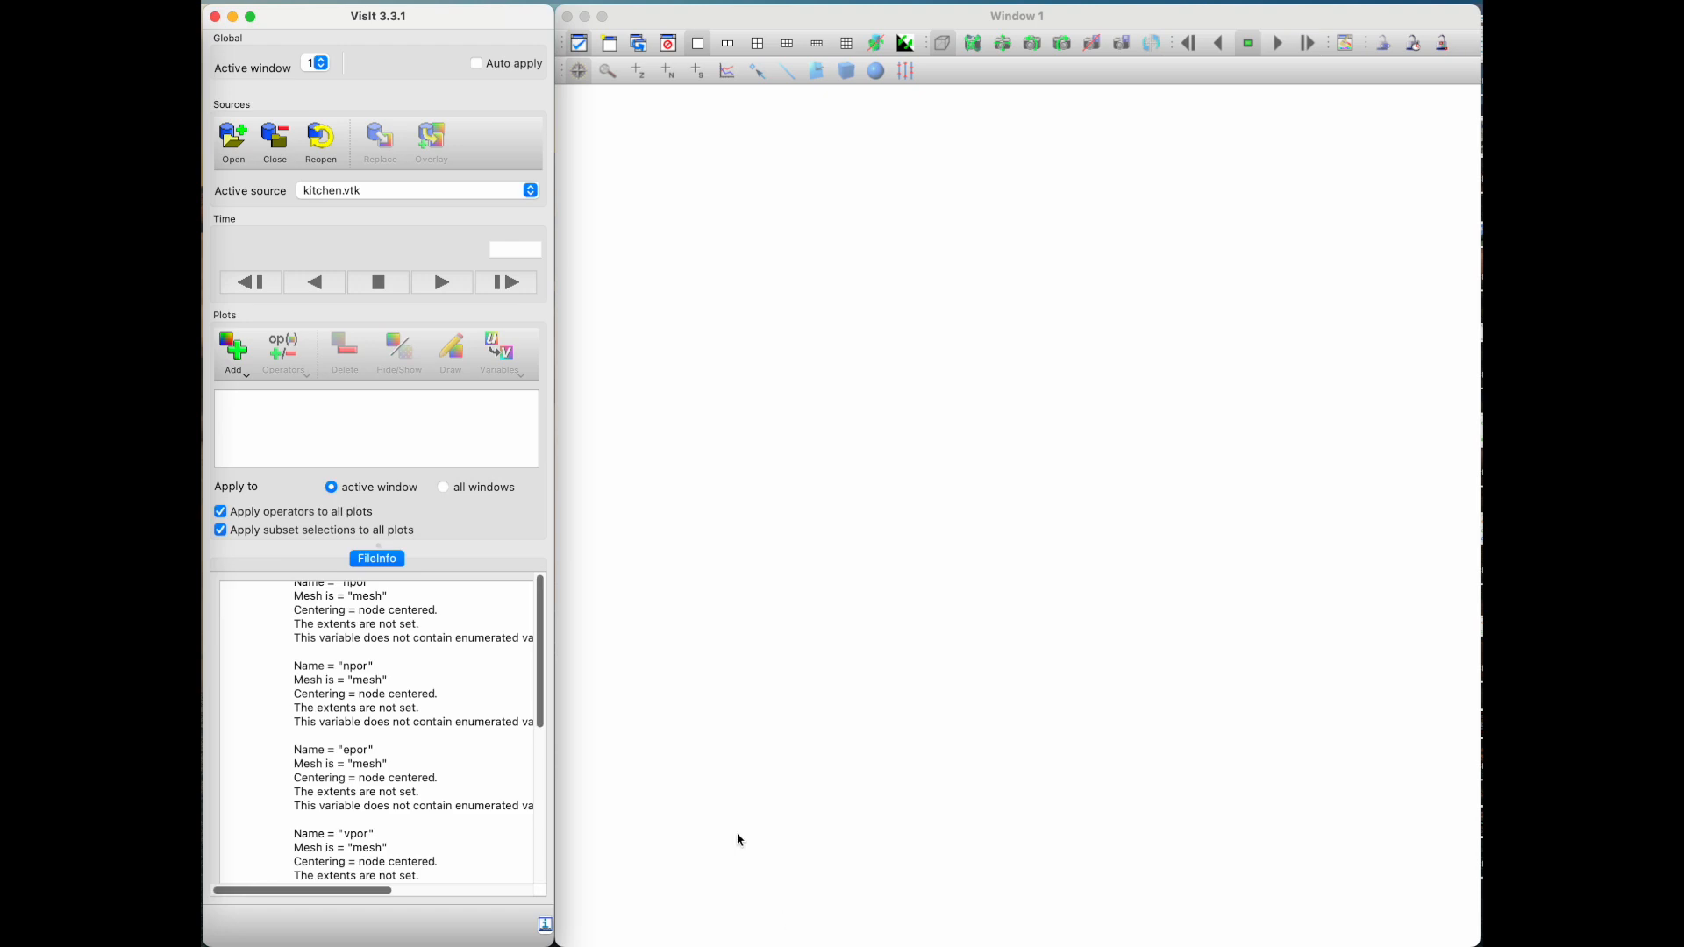
pyautogui.scroll(10, 404, 657)
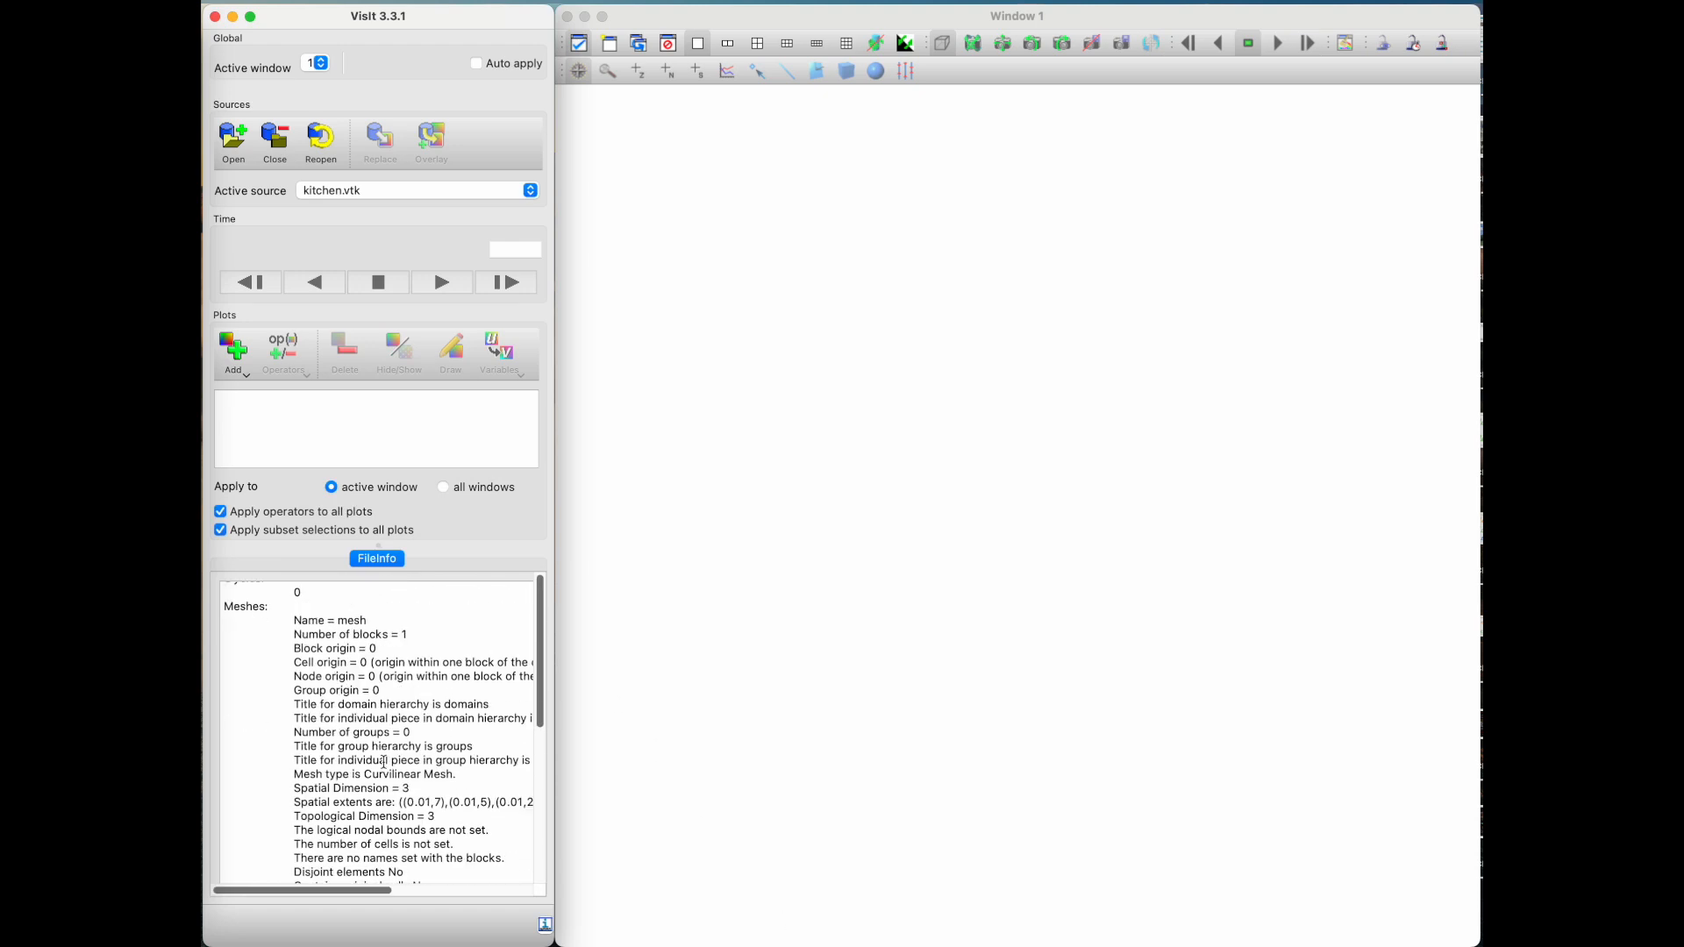
pyautogui.scroll(5, 384, 761)
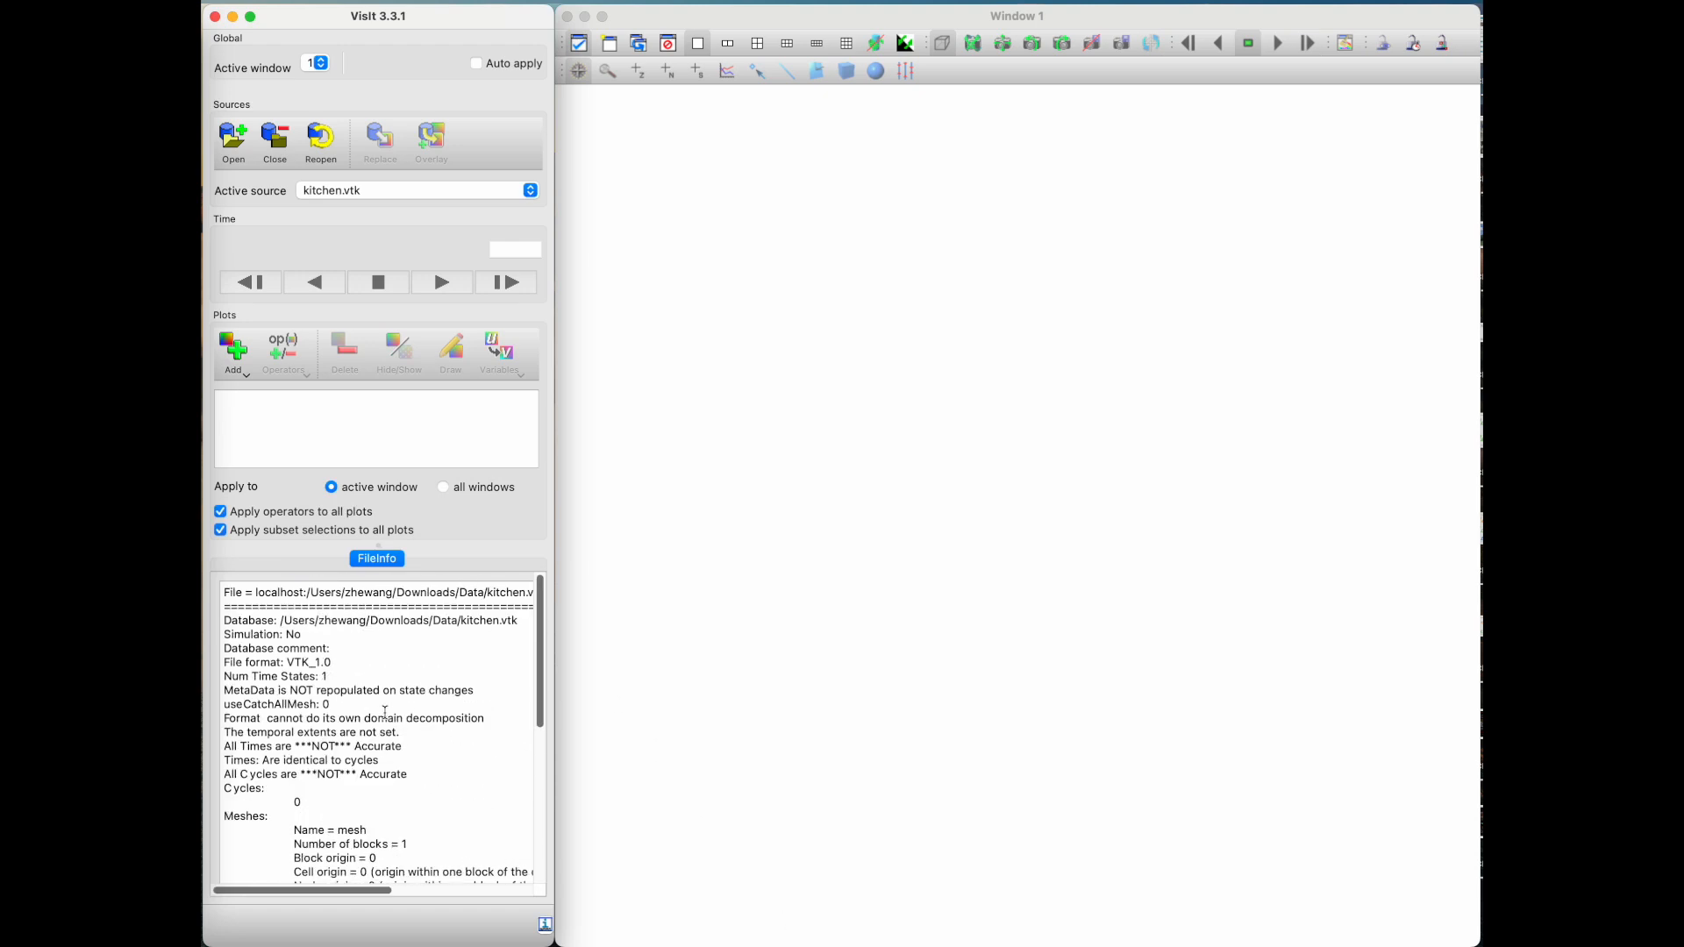
# Step: Add a Pseudocolor plot of the velocity vector using the IntegralCurve operator
pyautogui.click(239, 367)
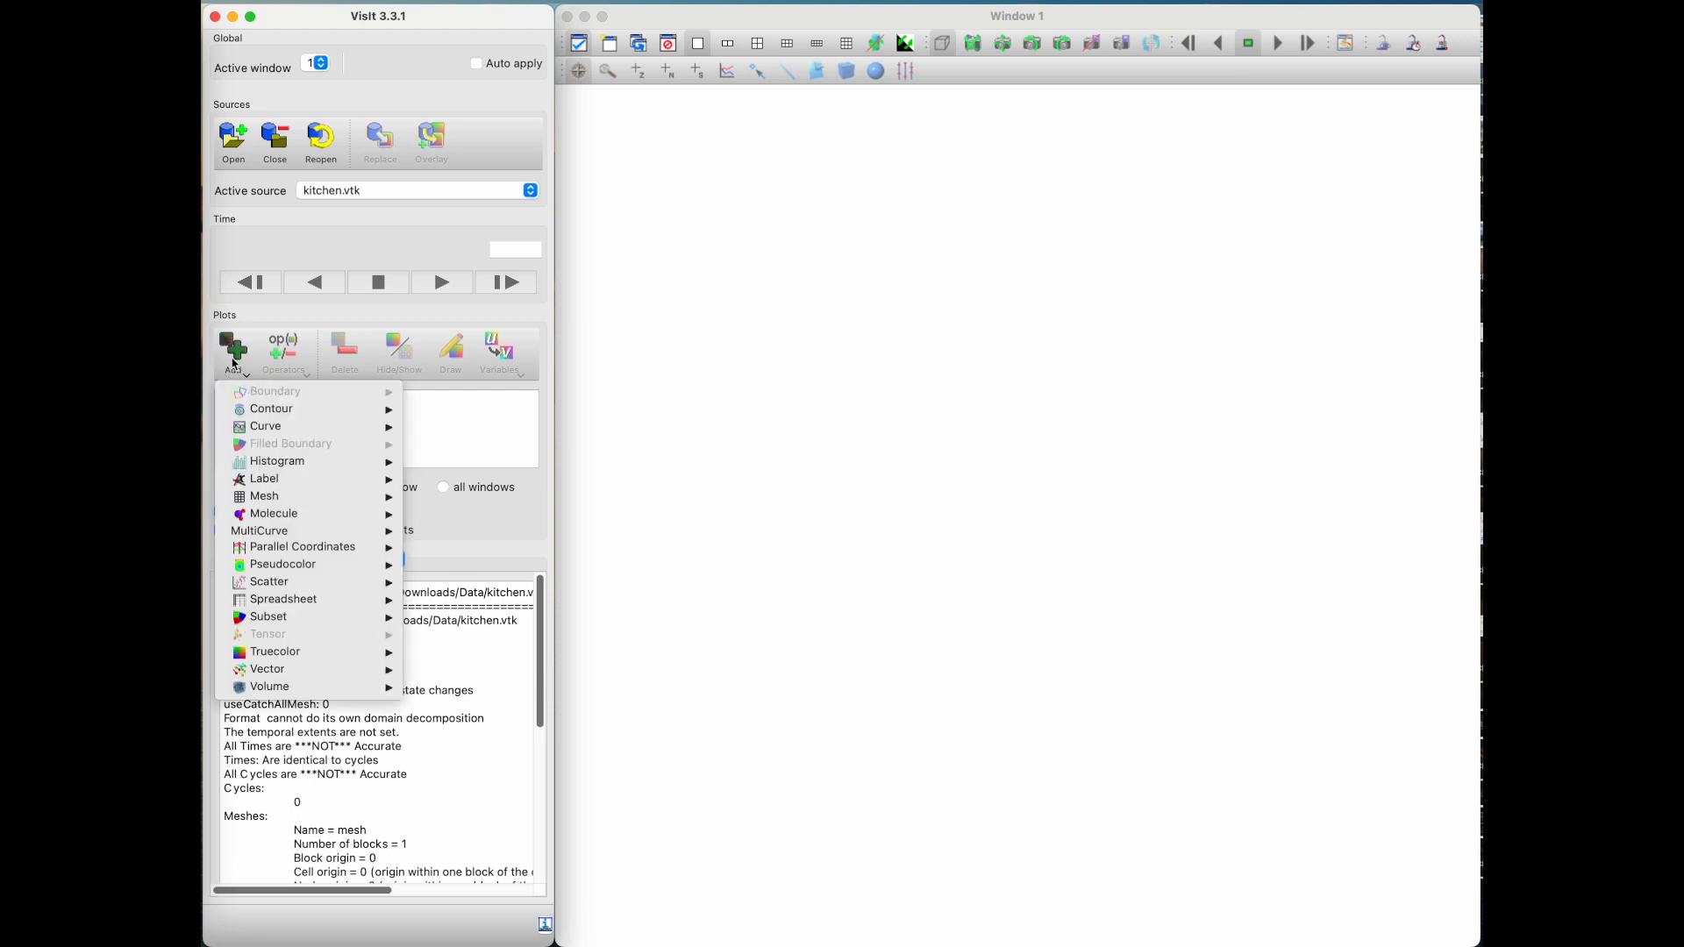
pyautogui.moveTo(302, 568)
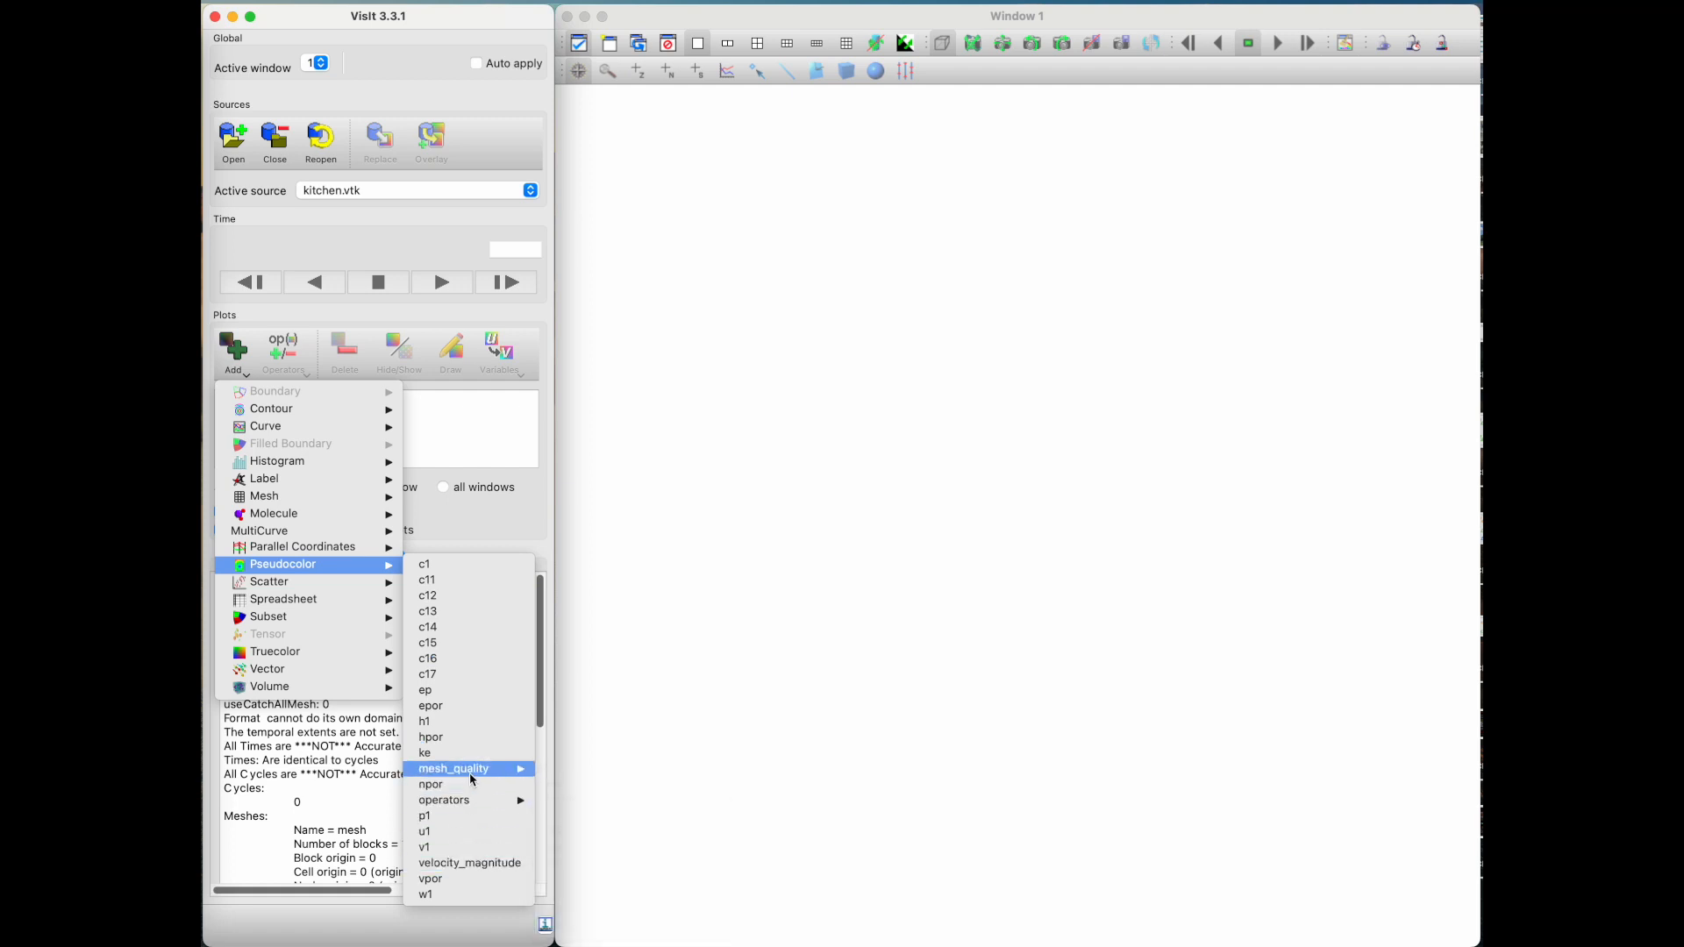
pyautogui.moveTo(474, 801)
pyautogui.moveTo(605, 848)
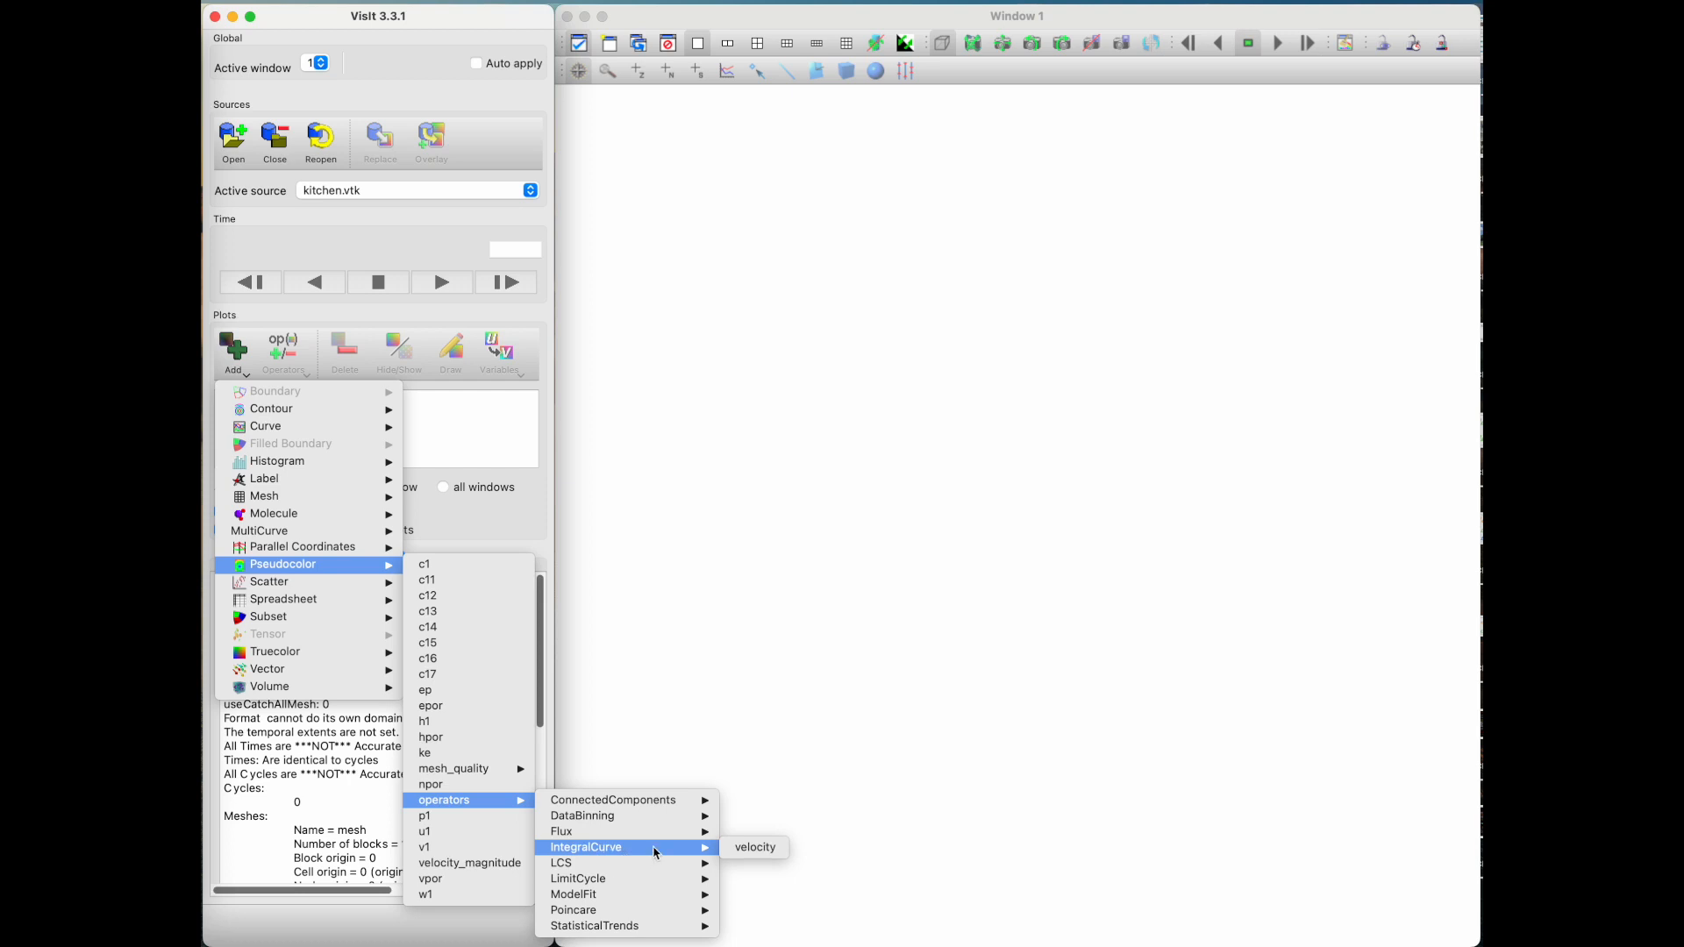
pyautogui.click(750, 848)
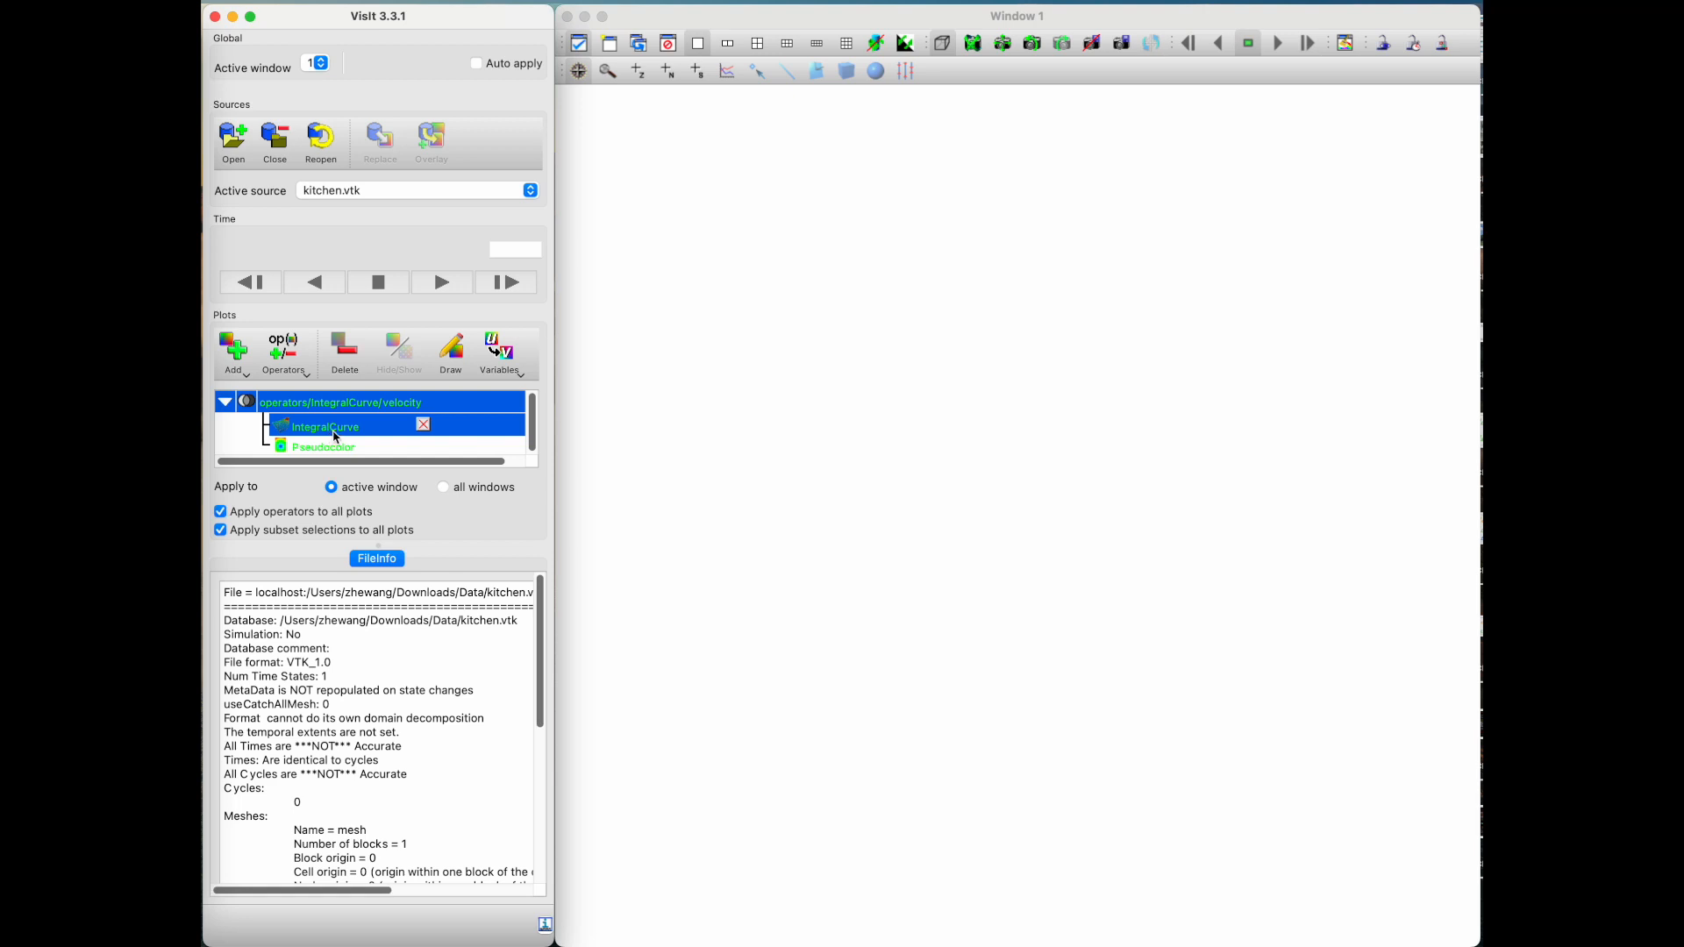
# Step: Set the IntegralCurve source to a Box over the whole data set with 1000 random interior samples
pyautogui.doubleClick(336, 436)
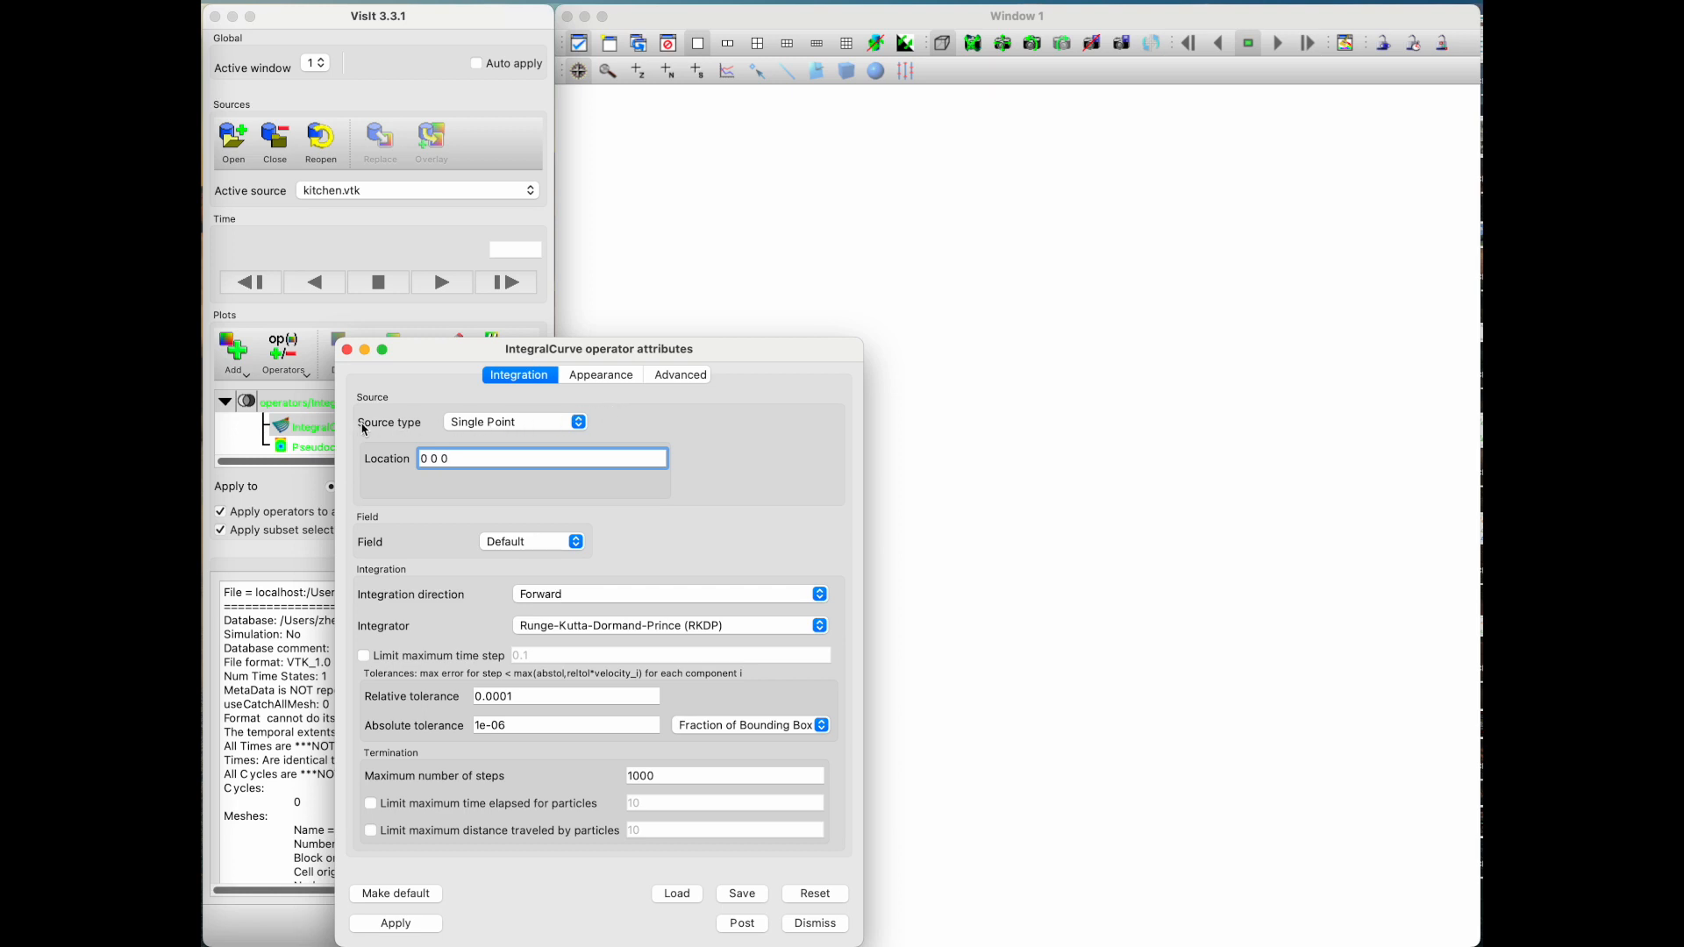
pyautogui.click(482, 423)
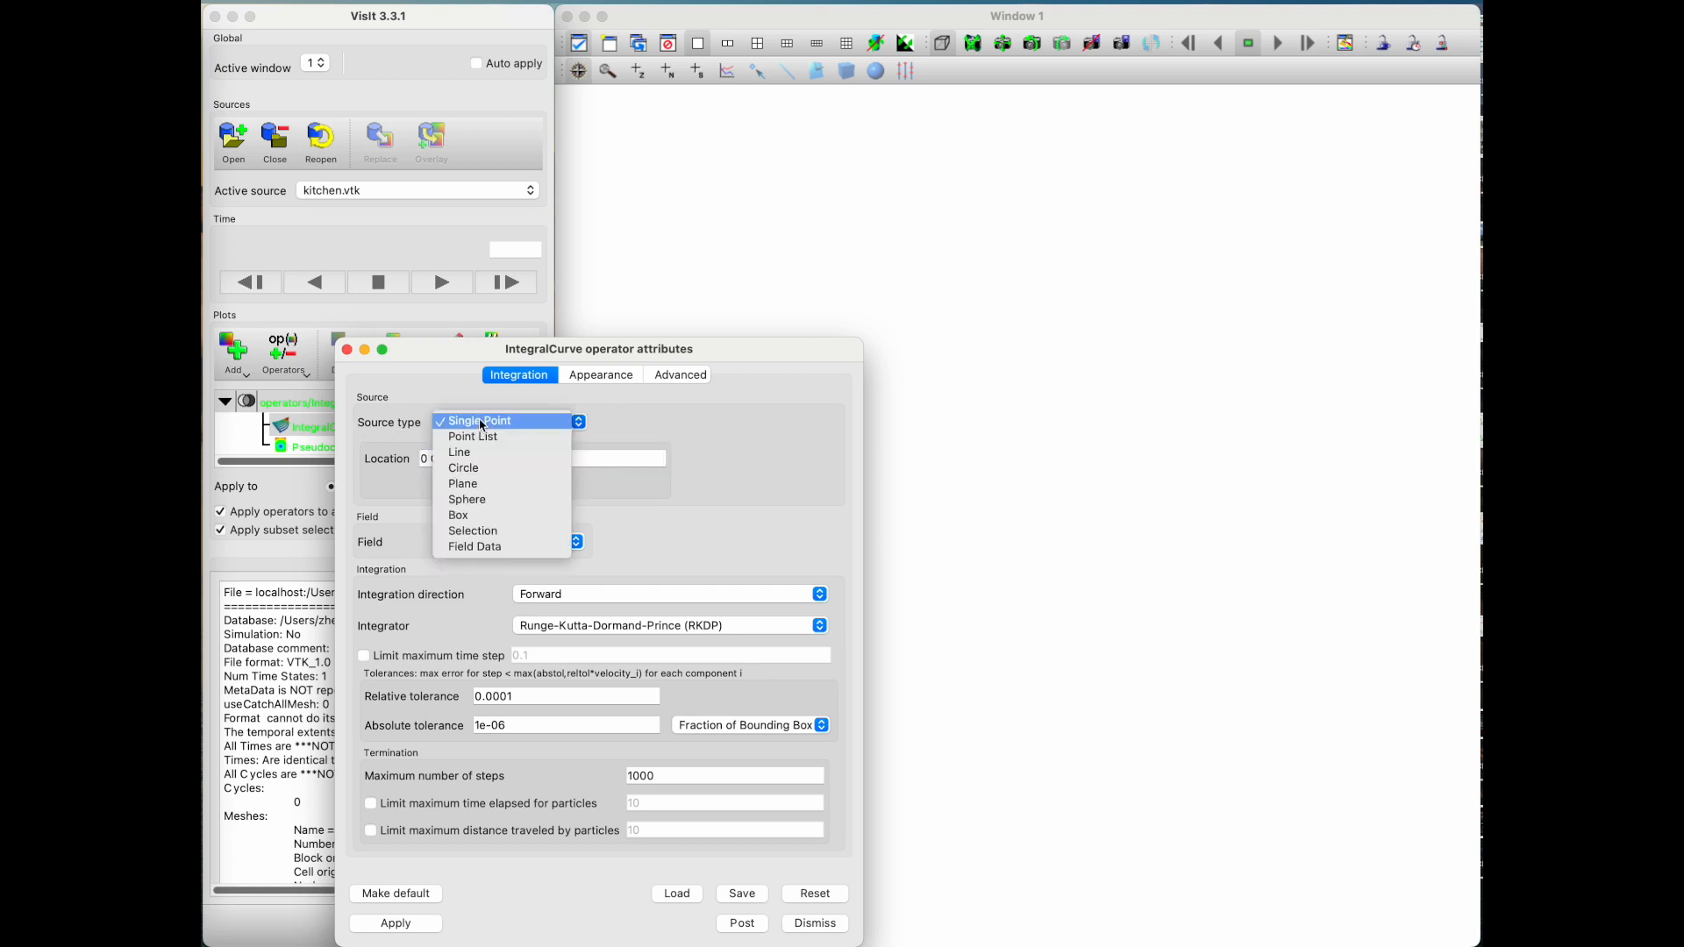
pyautogui.click(488, 517)
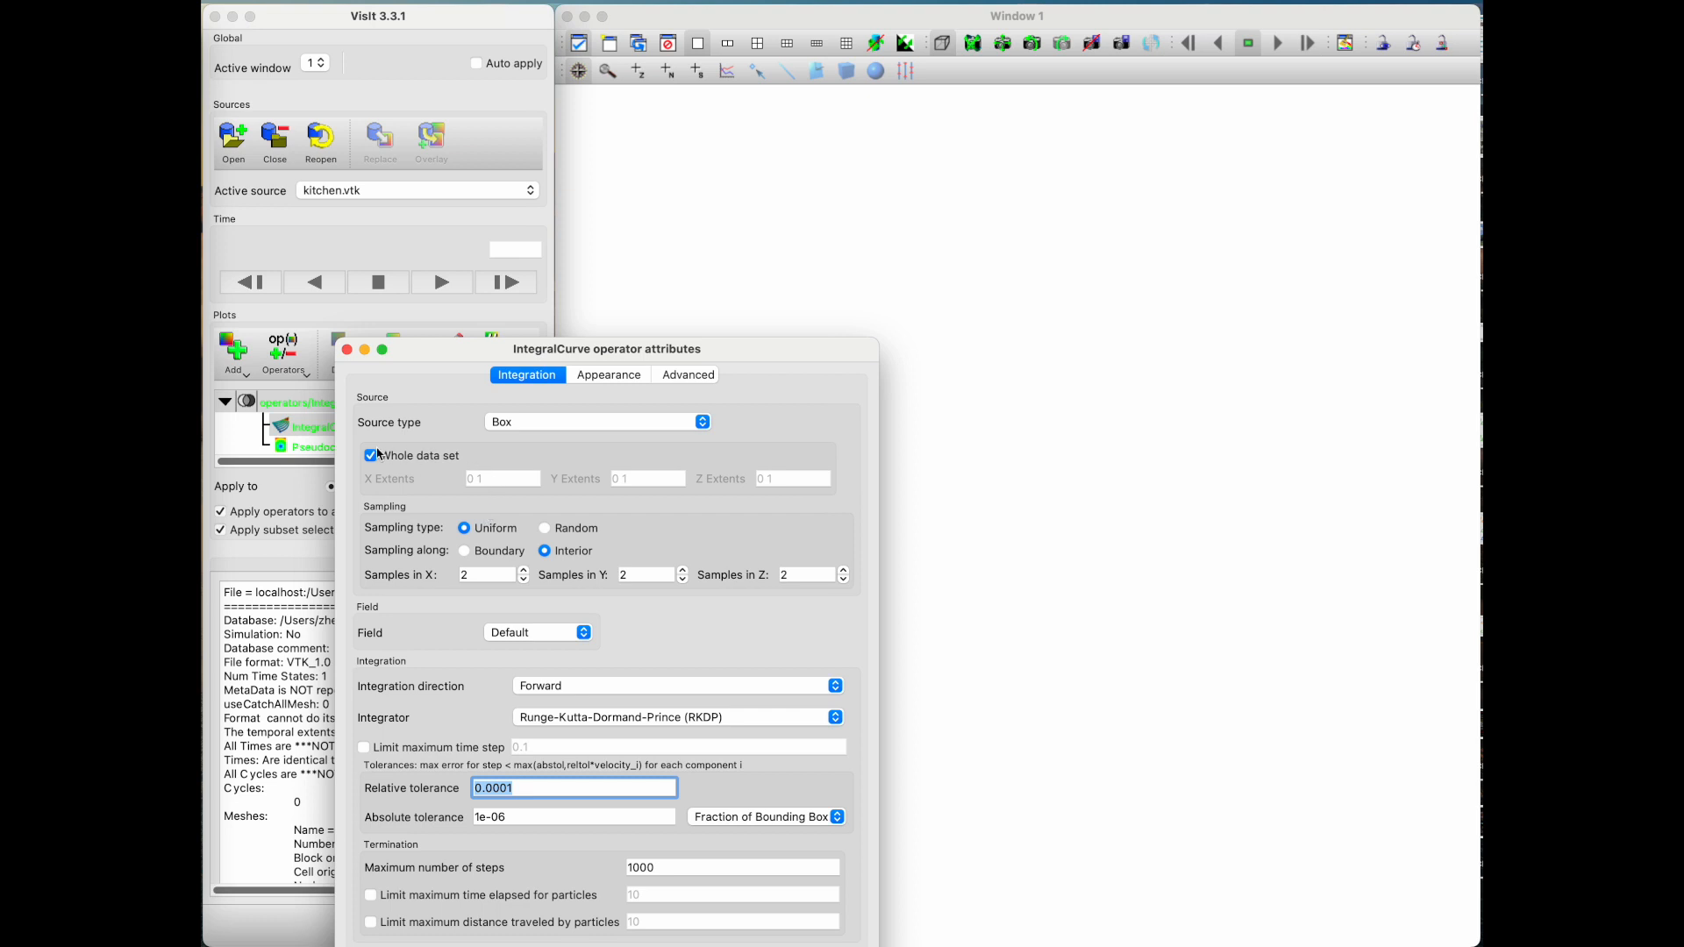
pyautogui.click(427, 461)
pyautogui.click(405, 456)
pyautogui.click(545, 529)
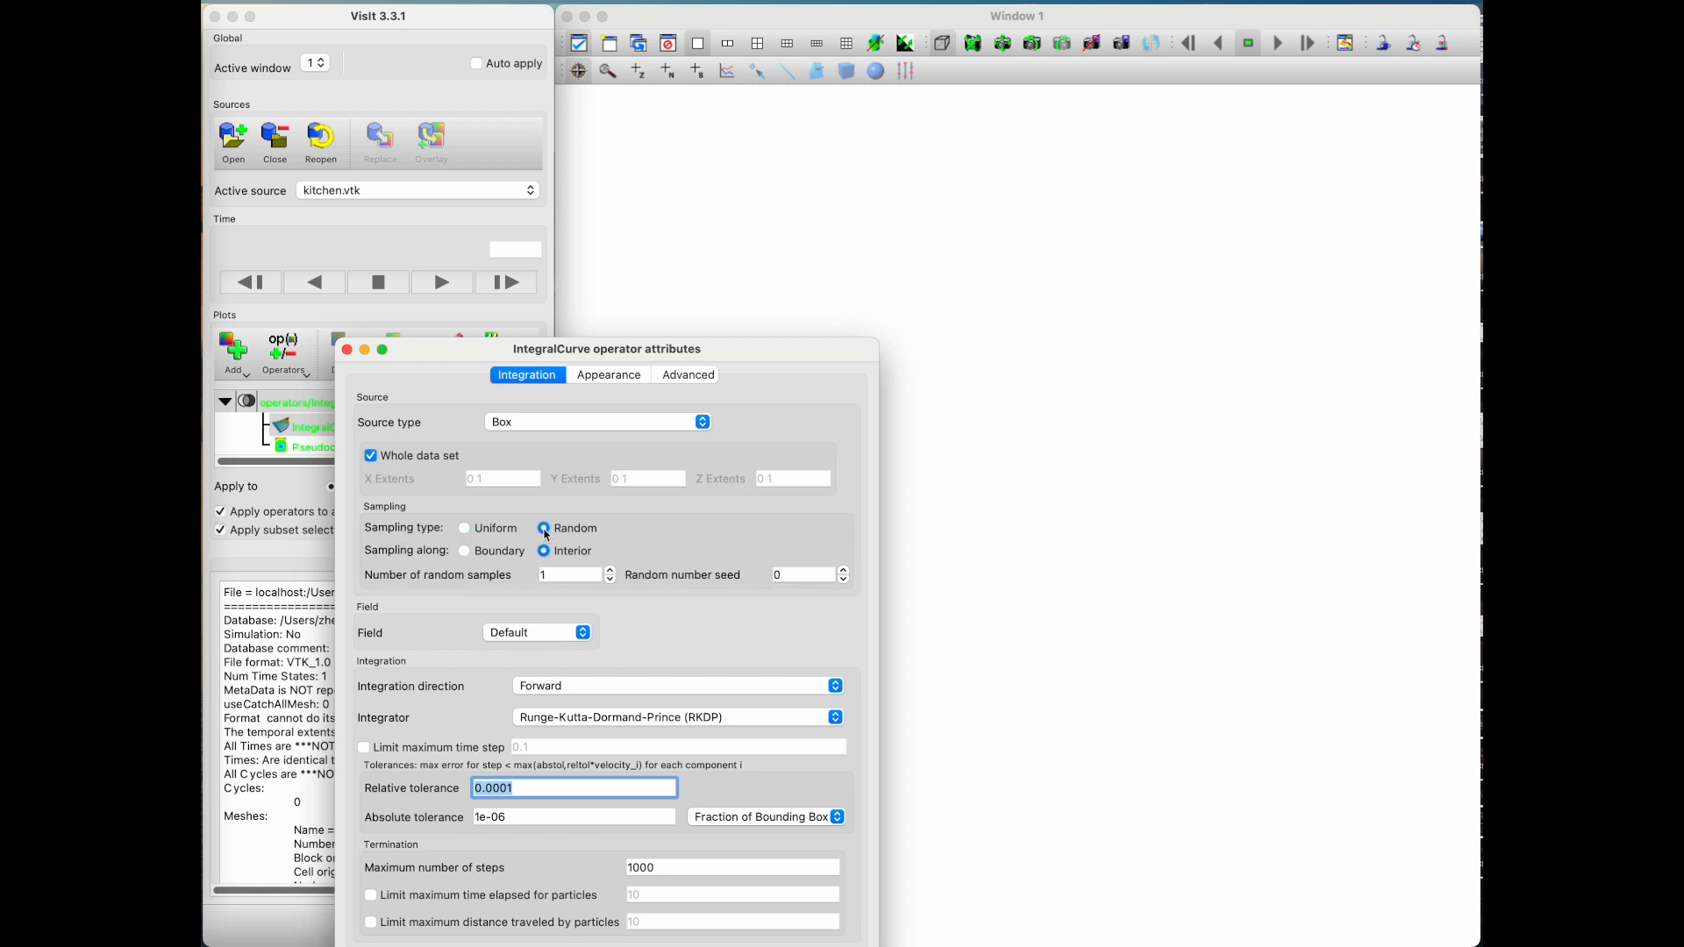
pyautogui.click(548, 574)
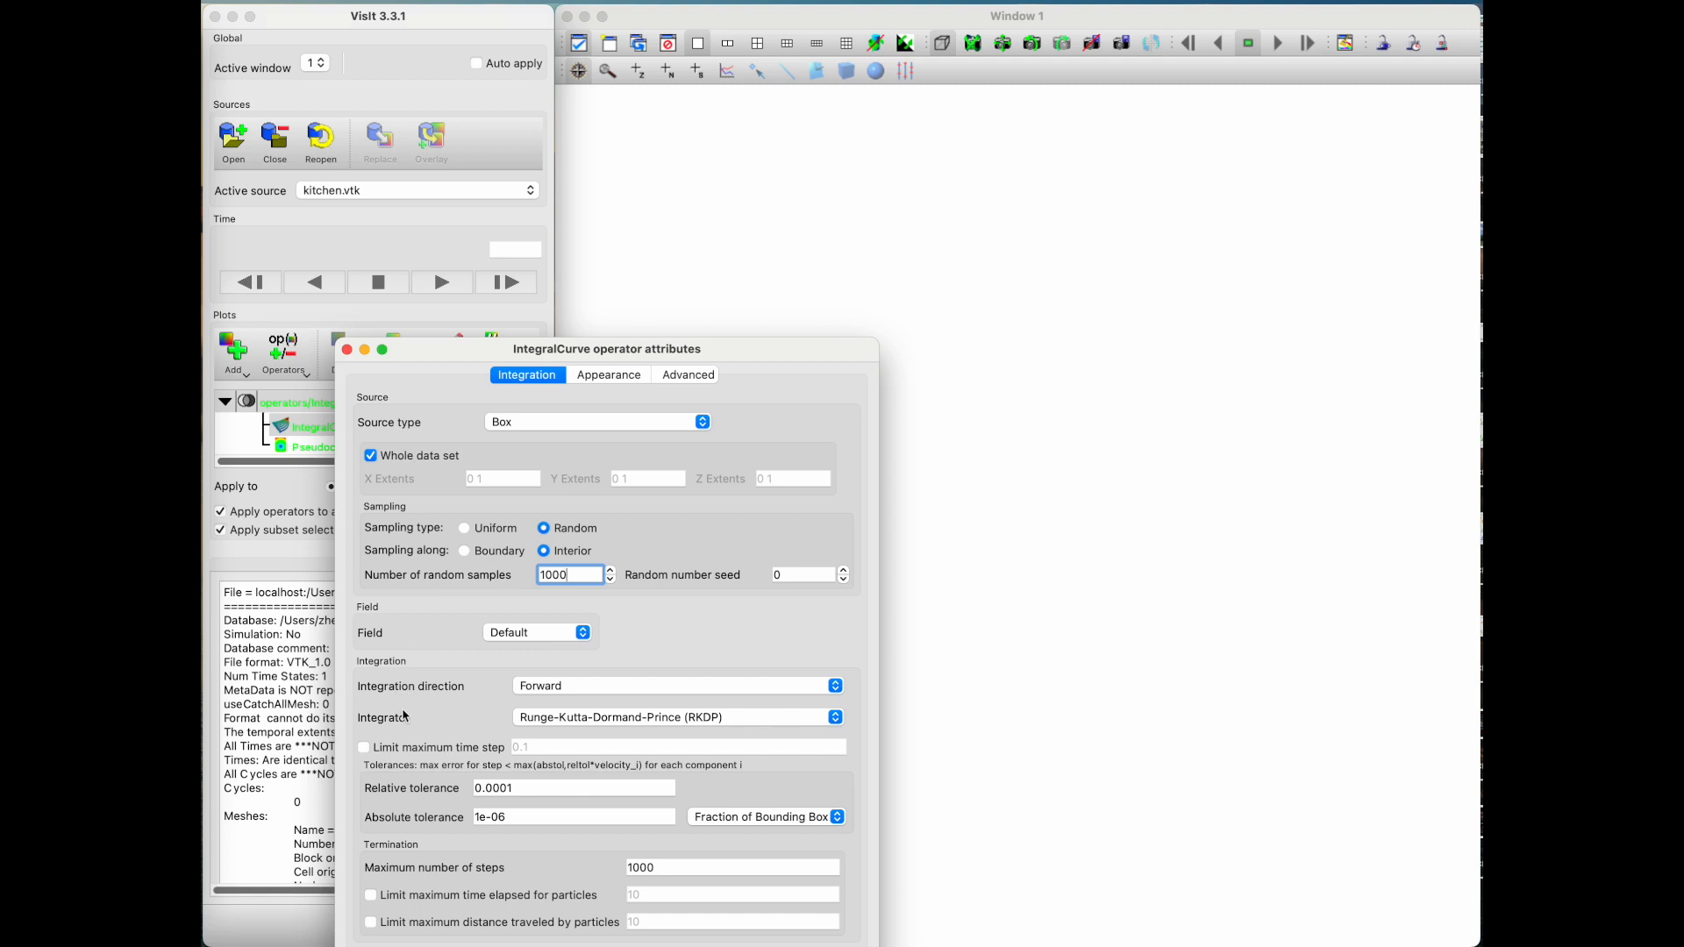
# Step: Set the integrator to Runge-Kutta 4 (Single-step) and apply the IntegralCurve attributes
pyautogui.moveTo(735, 357); pyautogui.dragTo(738, 186)
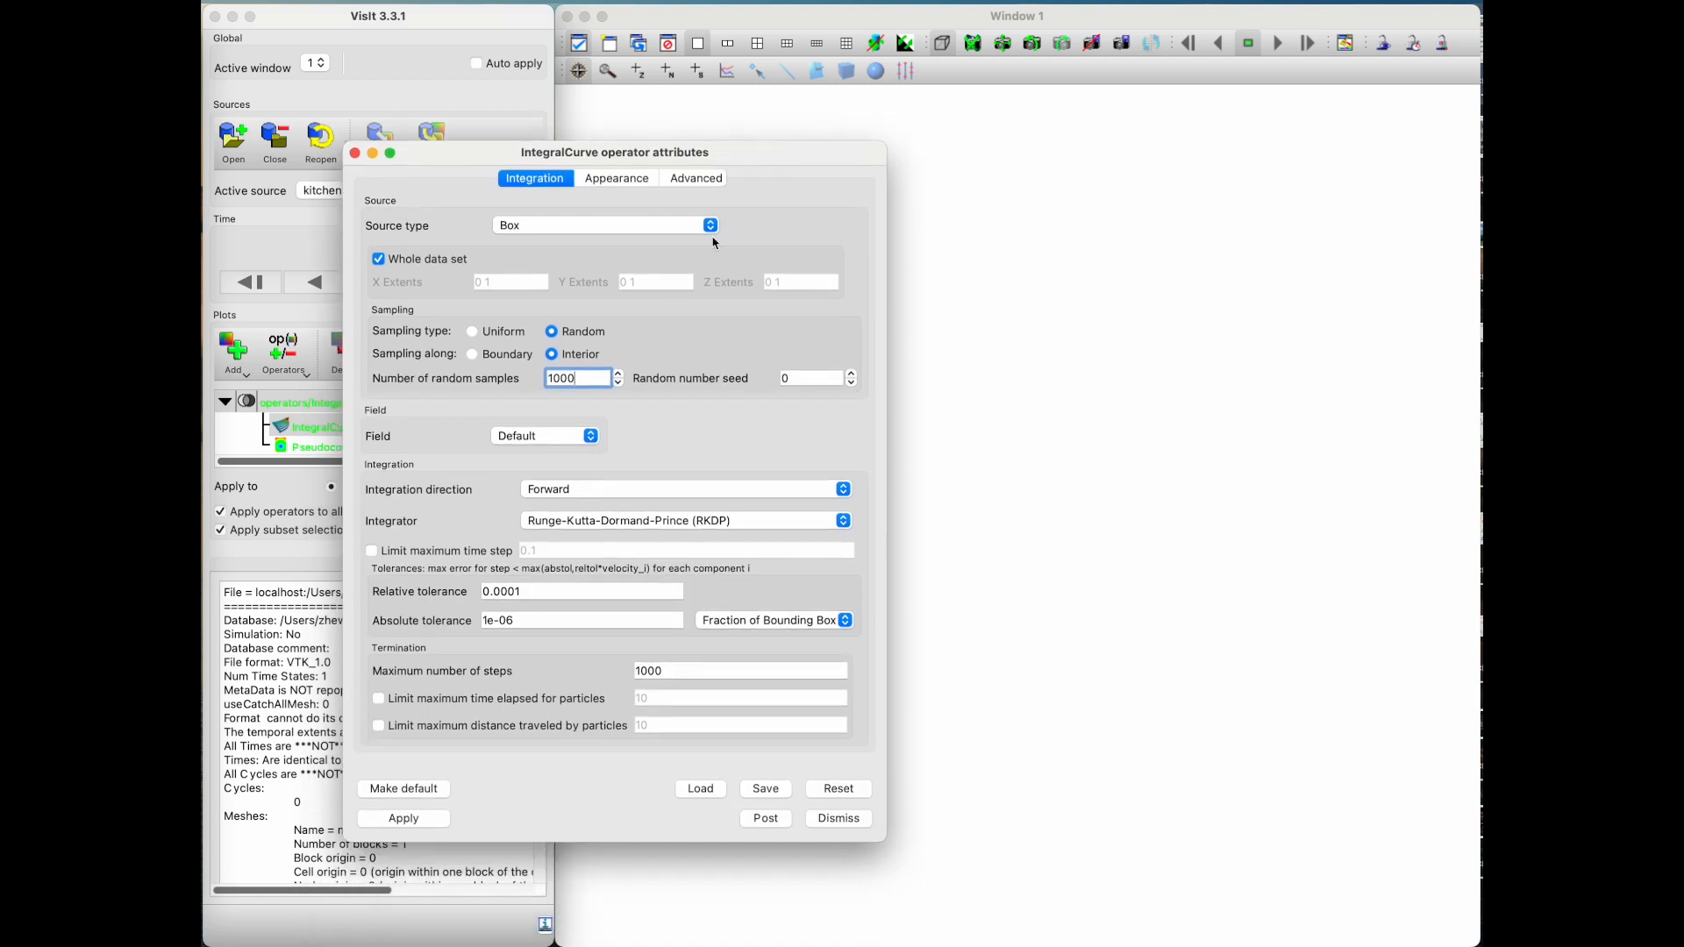
pyautogui.click(618, 521)
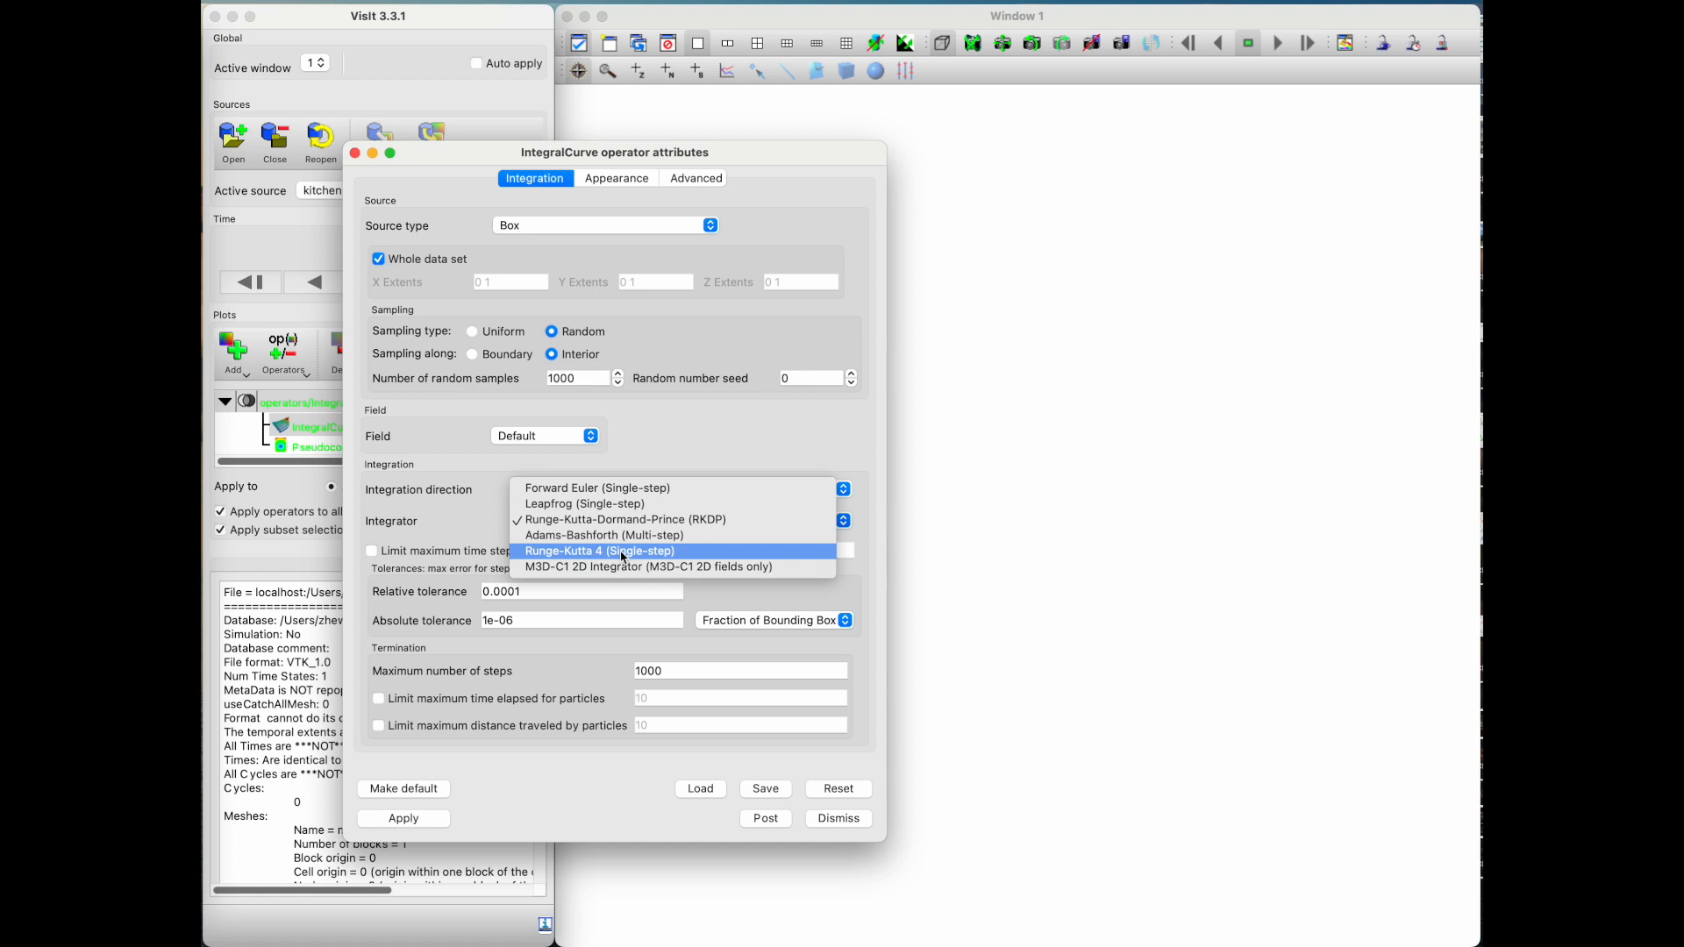
pyautogui.click(624, 552)
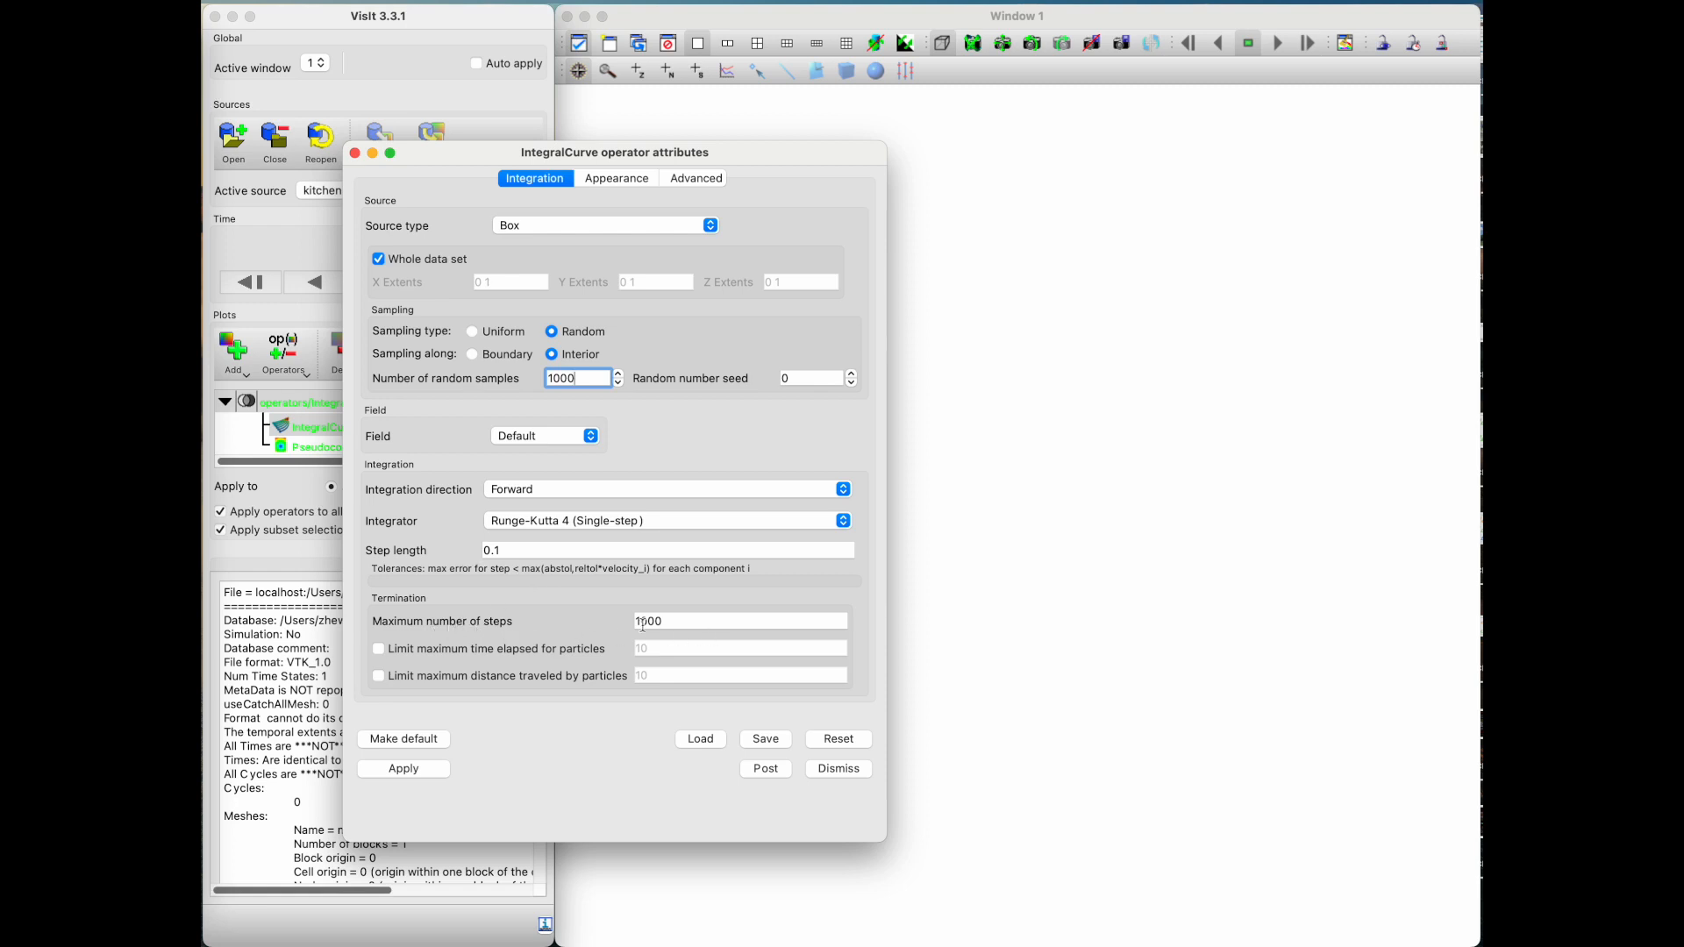
pyautogui.click(427, 773)
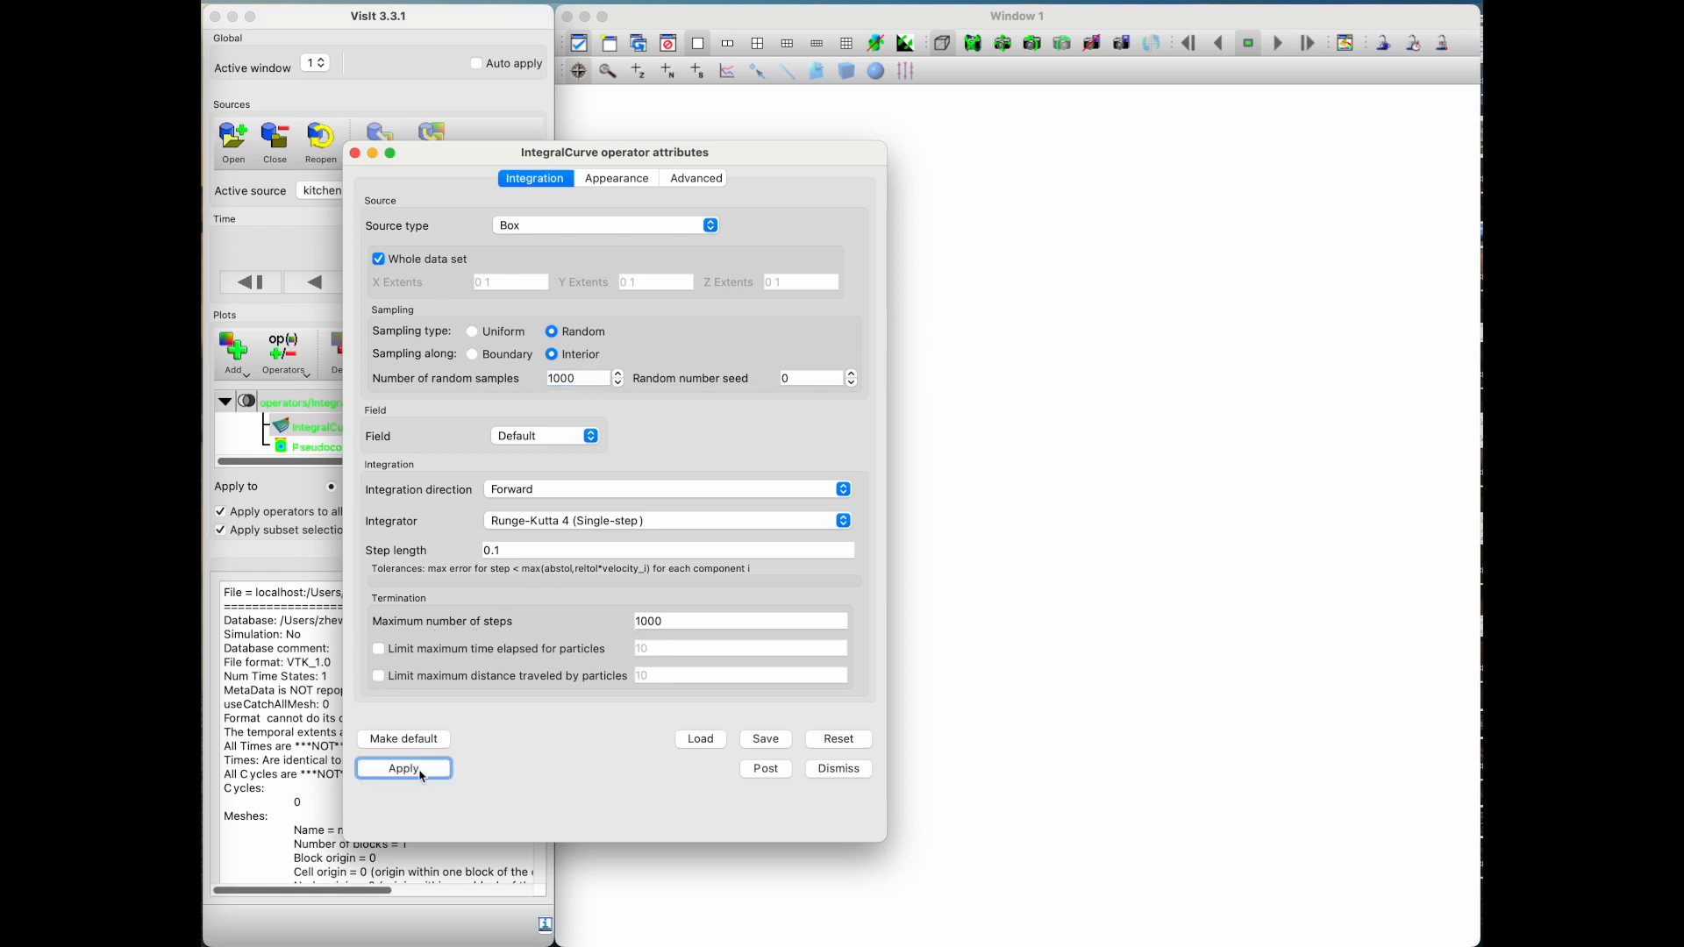
pyautogui.click(404, 777)
# Step: Draw the integral curve plot, inspect the streamlines in perspective and close the information window
pyautogui.click(285, 401)
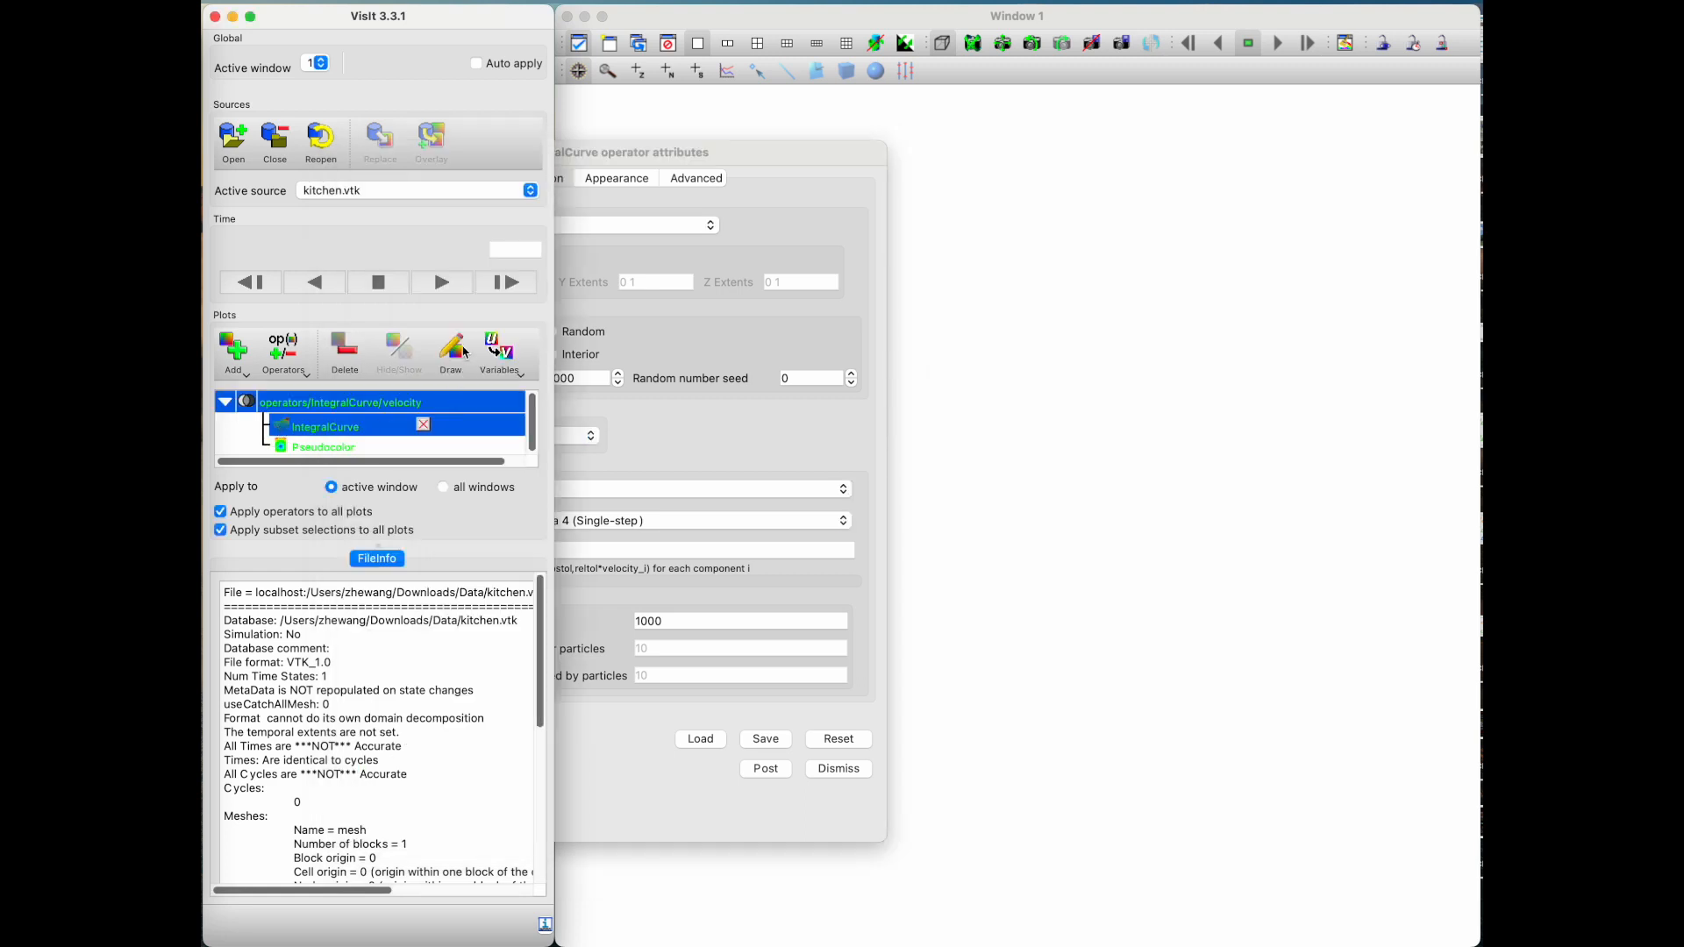
pyautogui.click(1041, 436)
pyautogui.moveTo(1043, 658); pyautogui.dragTo(1073, 465)
pyautogui.moveTo(994, 523)
pyautogui.mouseDown()
pyautogui.moveTo(932, 509)
pyautogui.moveTo(969, 526)
pyautogui.moveTo(905, 526)
pyautogui.moveTo(986, 530)
pyautogui.mouseUp()
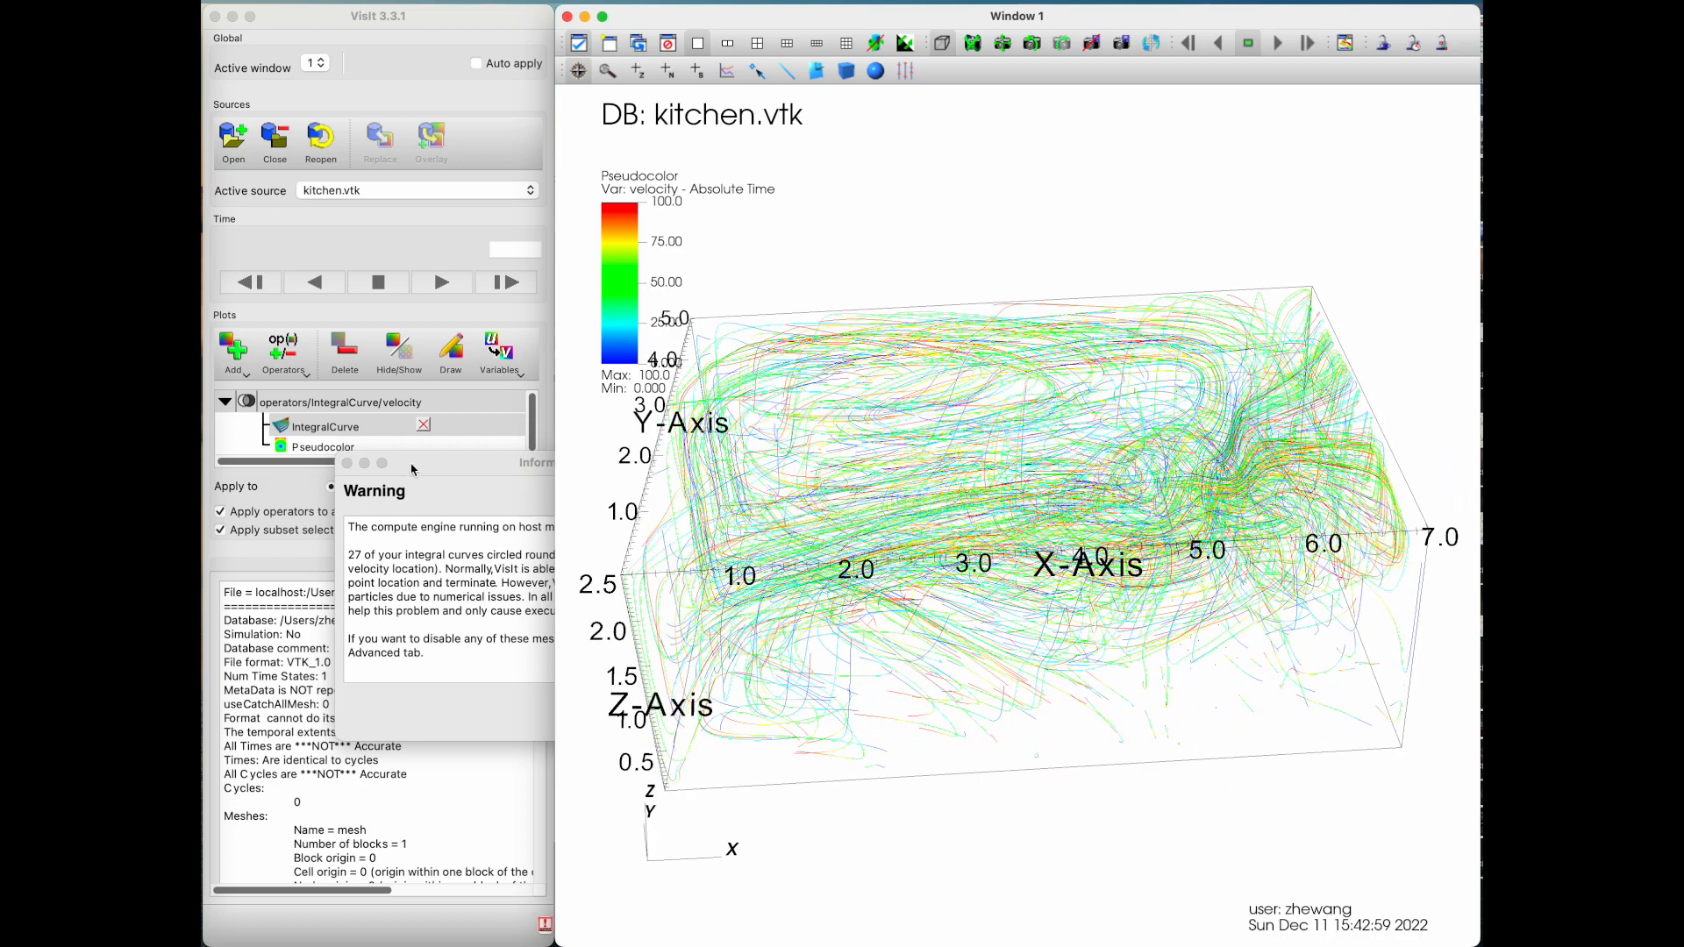
pyautogui.click(451, 468)
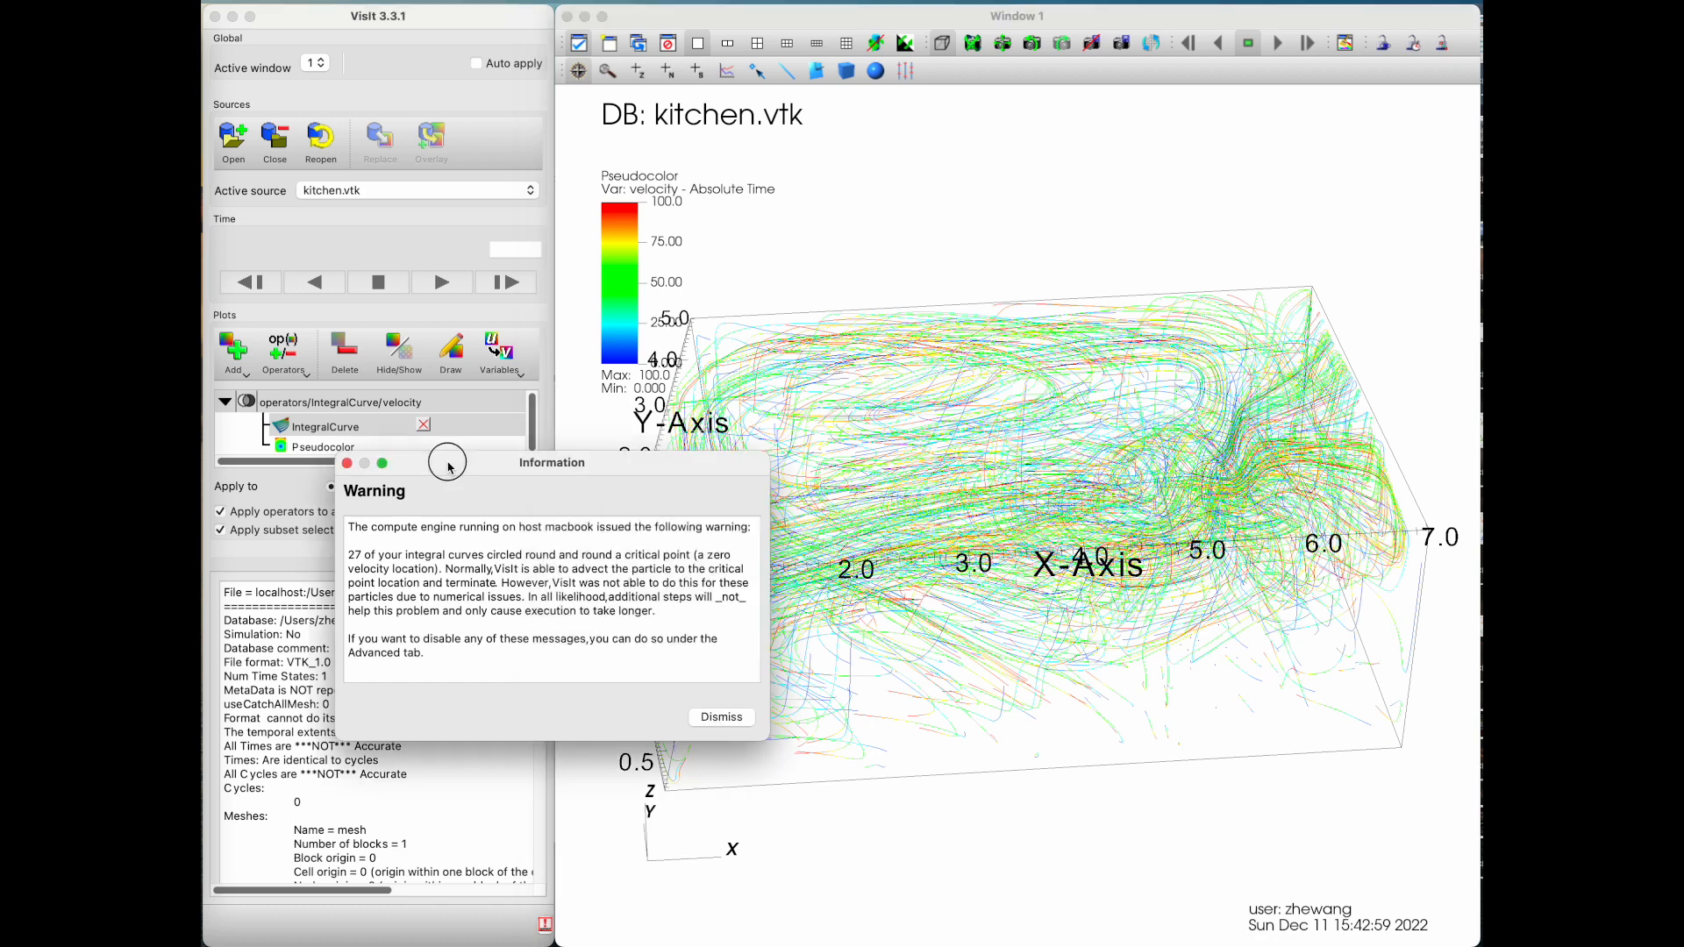
pyautogui.click(347, 464)
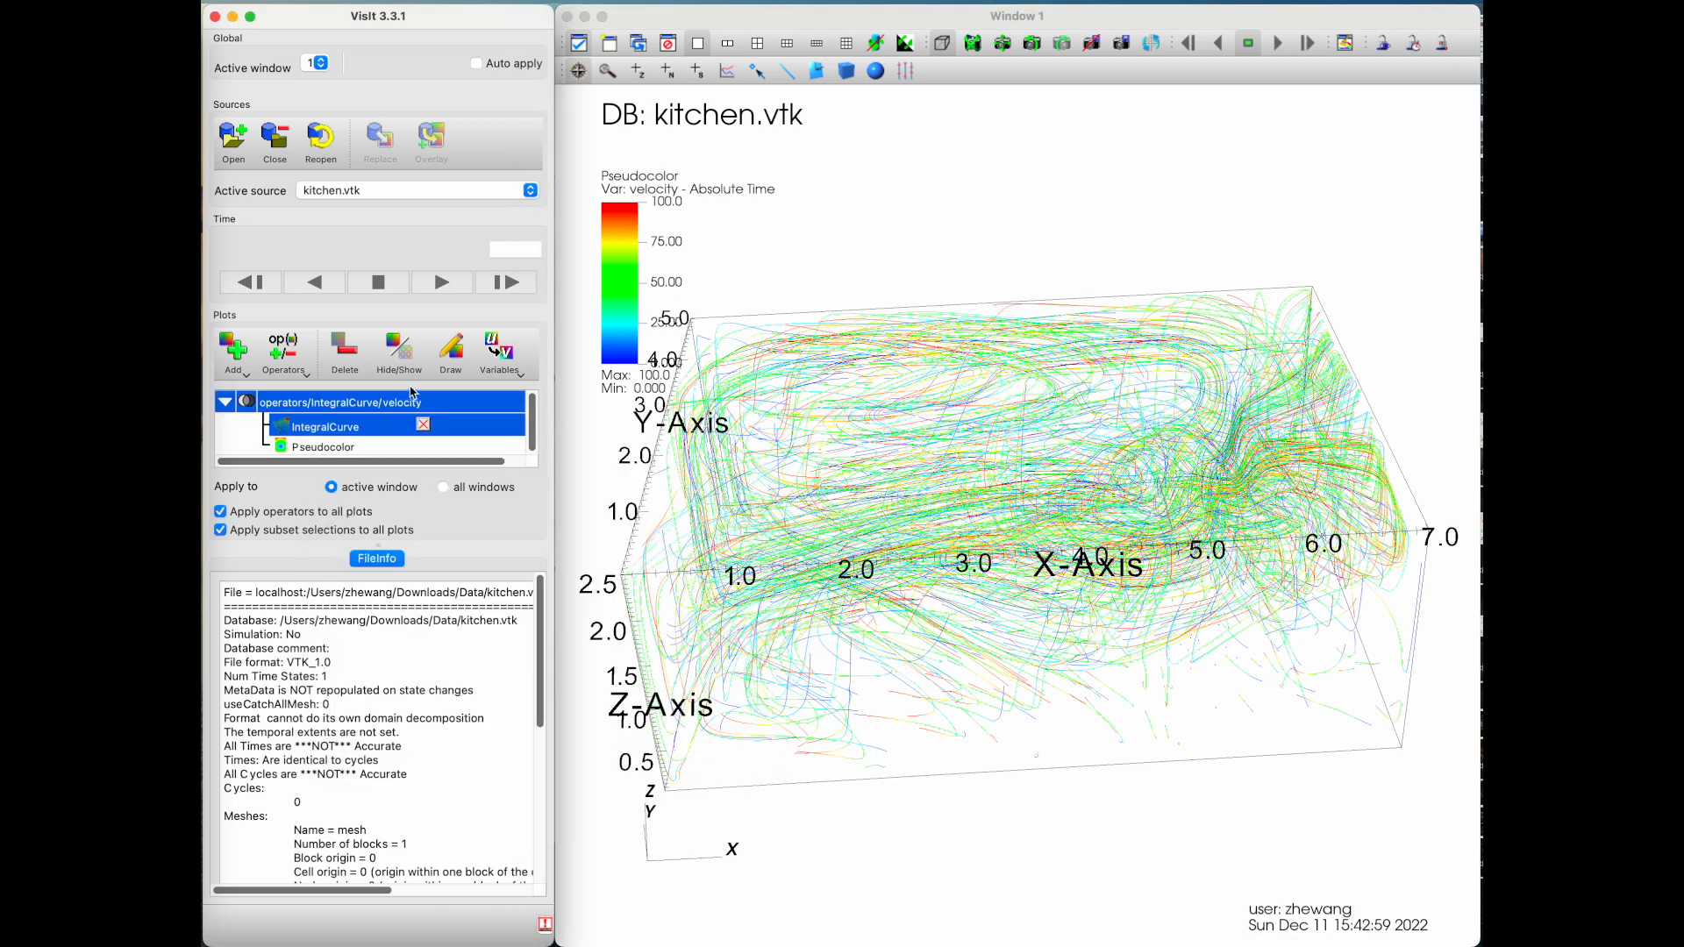
# Step: Collapse the integral curve plot's entry in the plot list and hide the plot
pyautogui.click(225, 402)
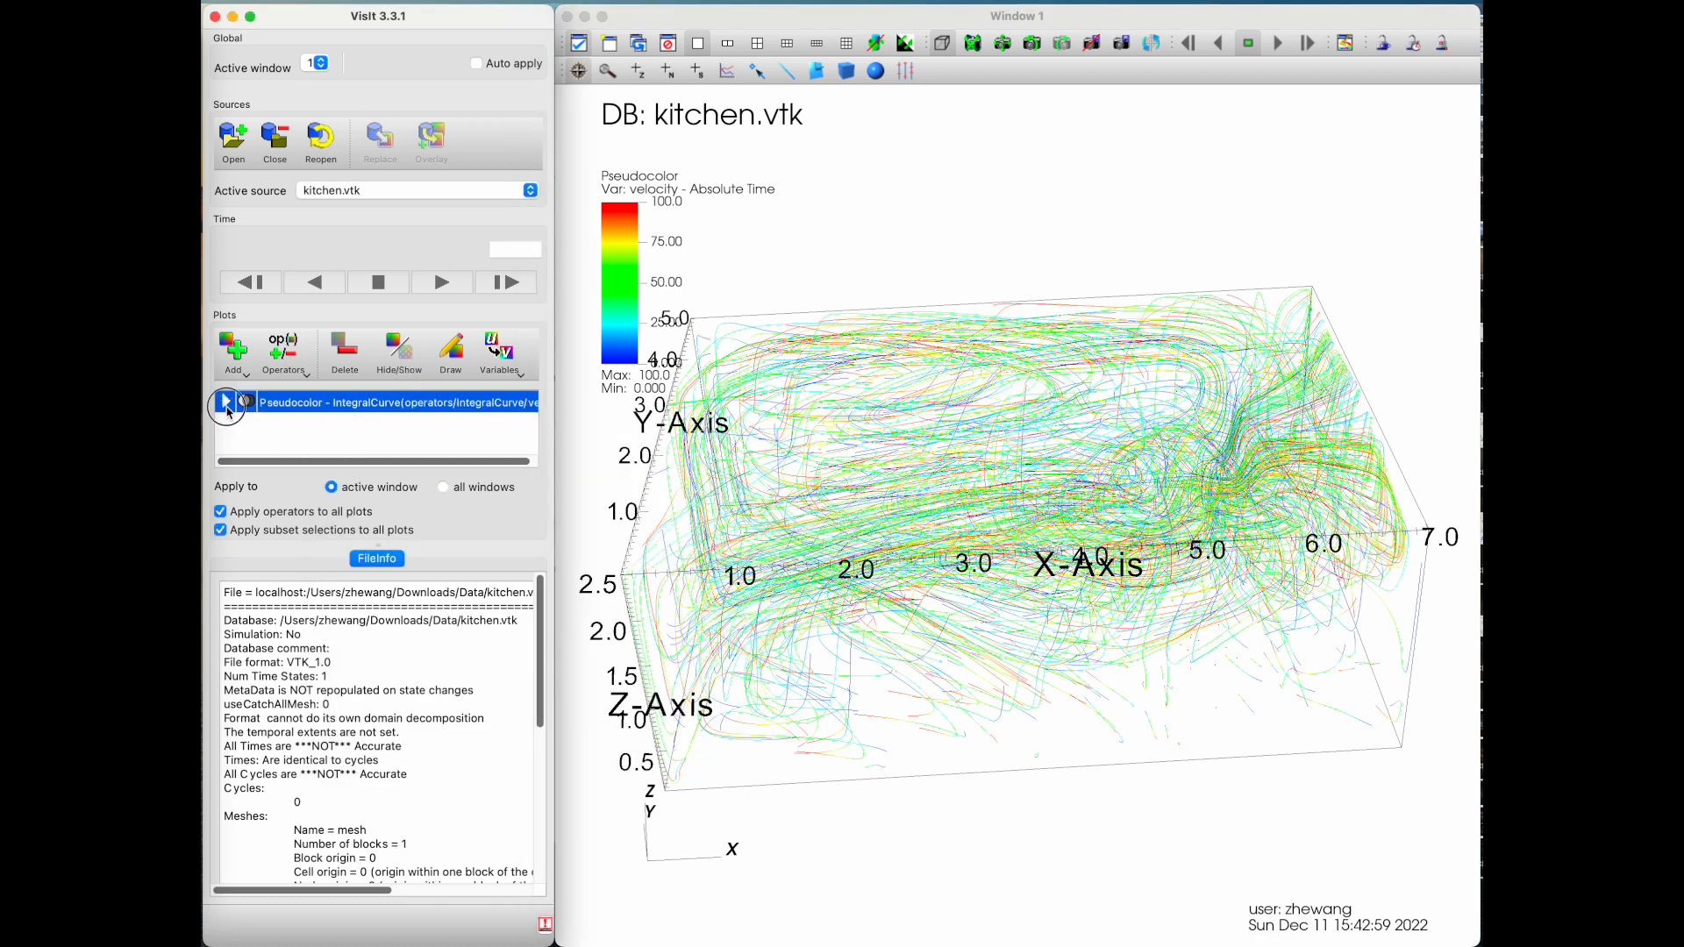
pyautogui.click(422, 372)
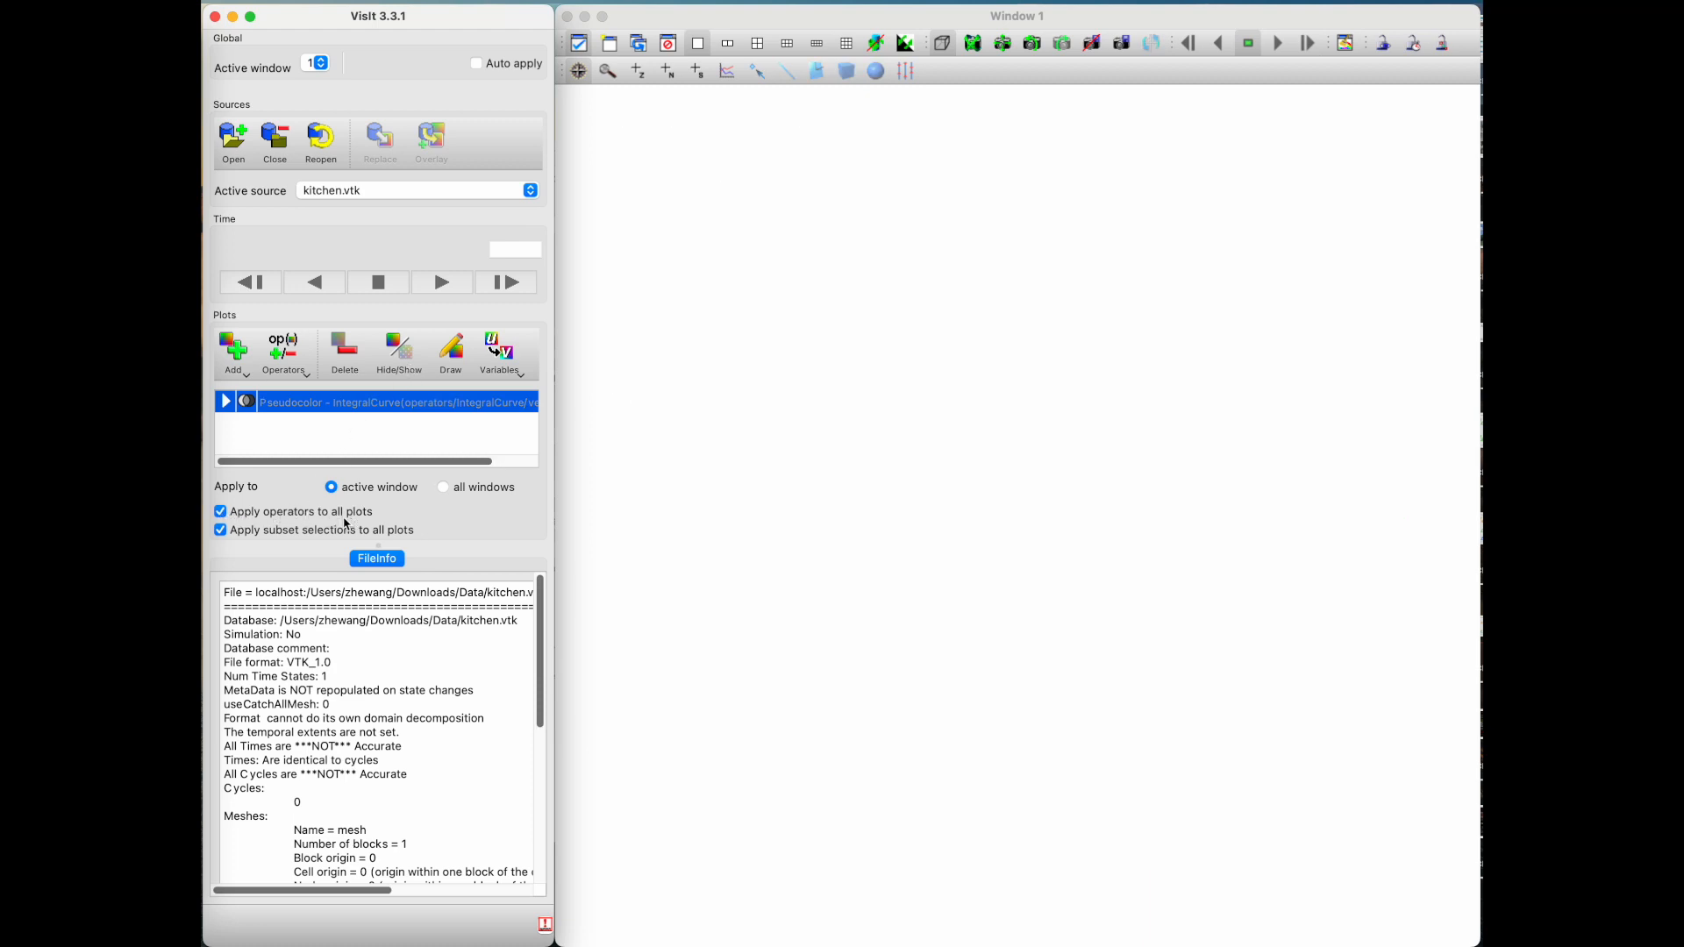
# Step: Add a Vector plot of velocity, draw it and inspect the arrows in perspective
pyautogui.click(234, 367)
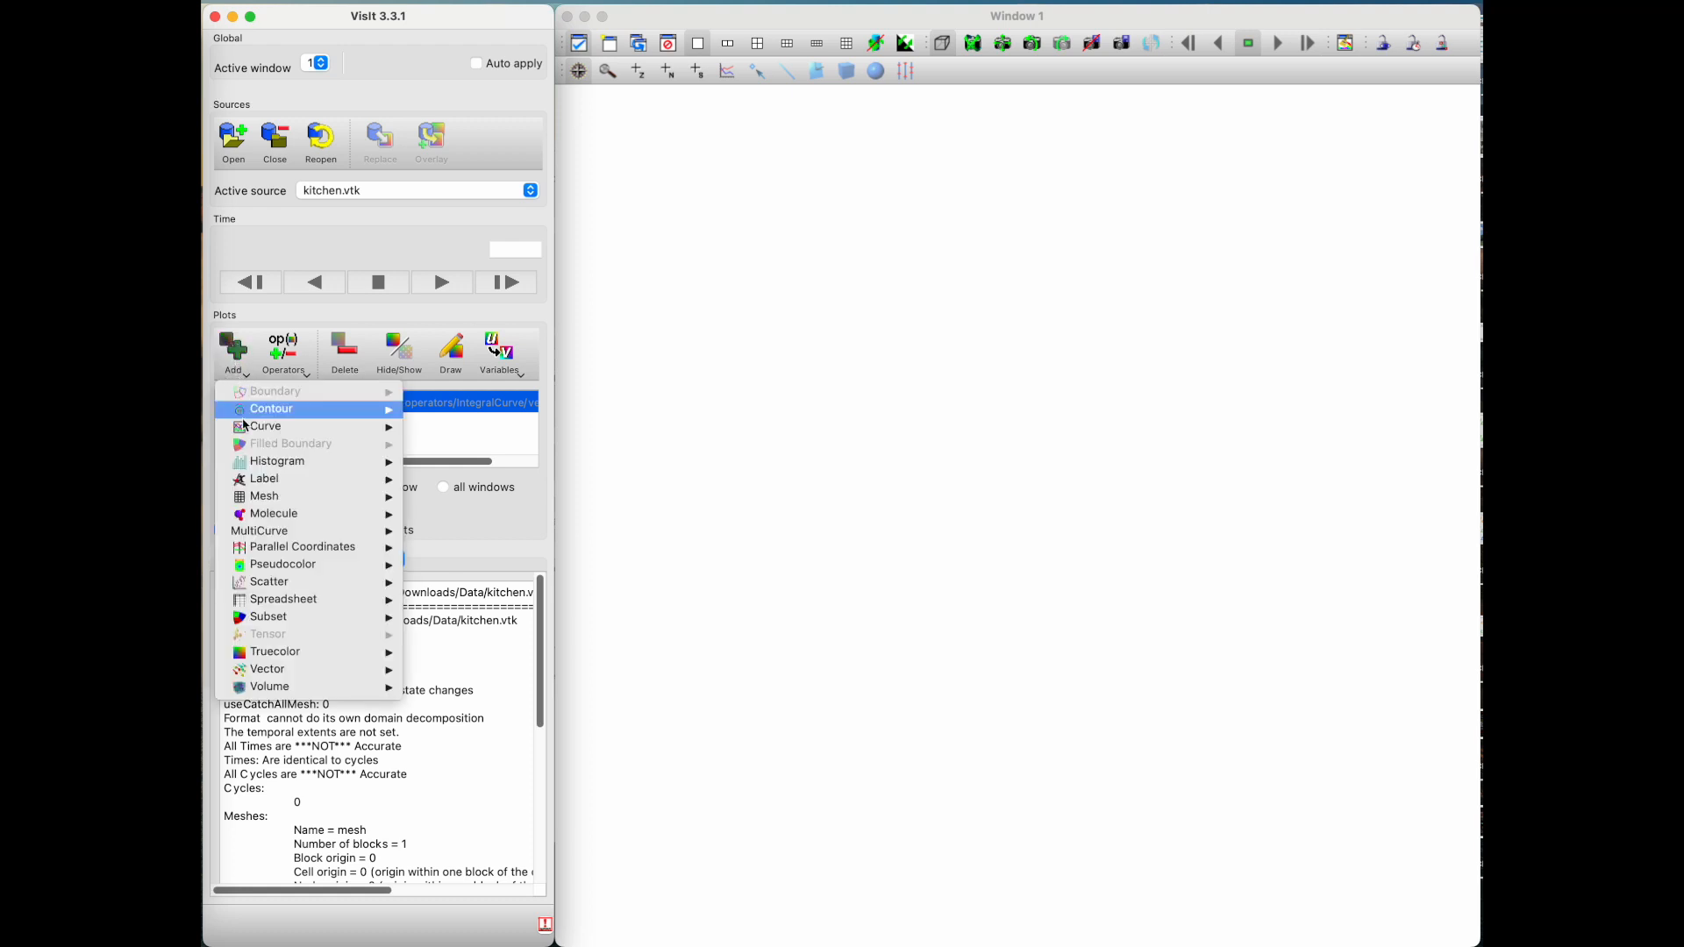
pyautogui.moveTo(287, 671)
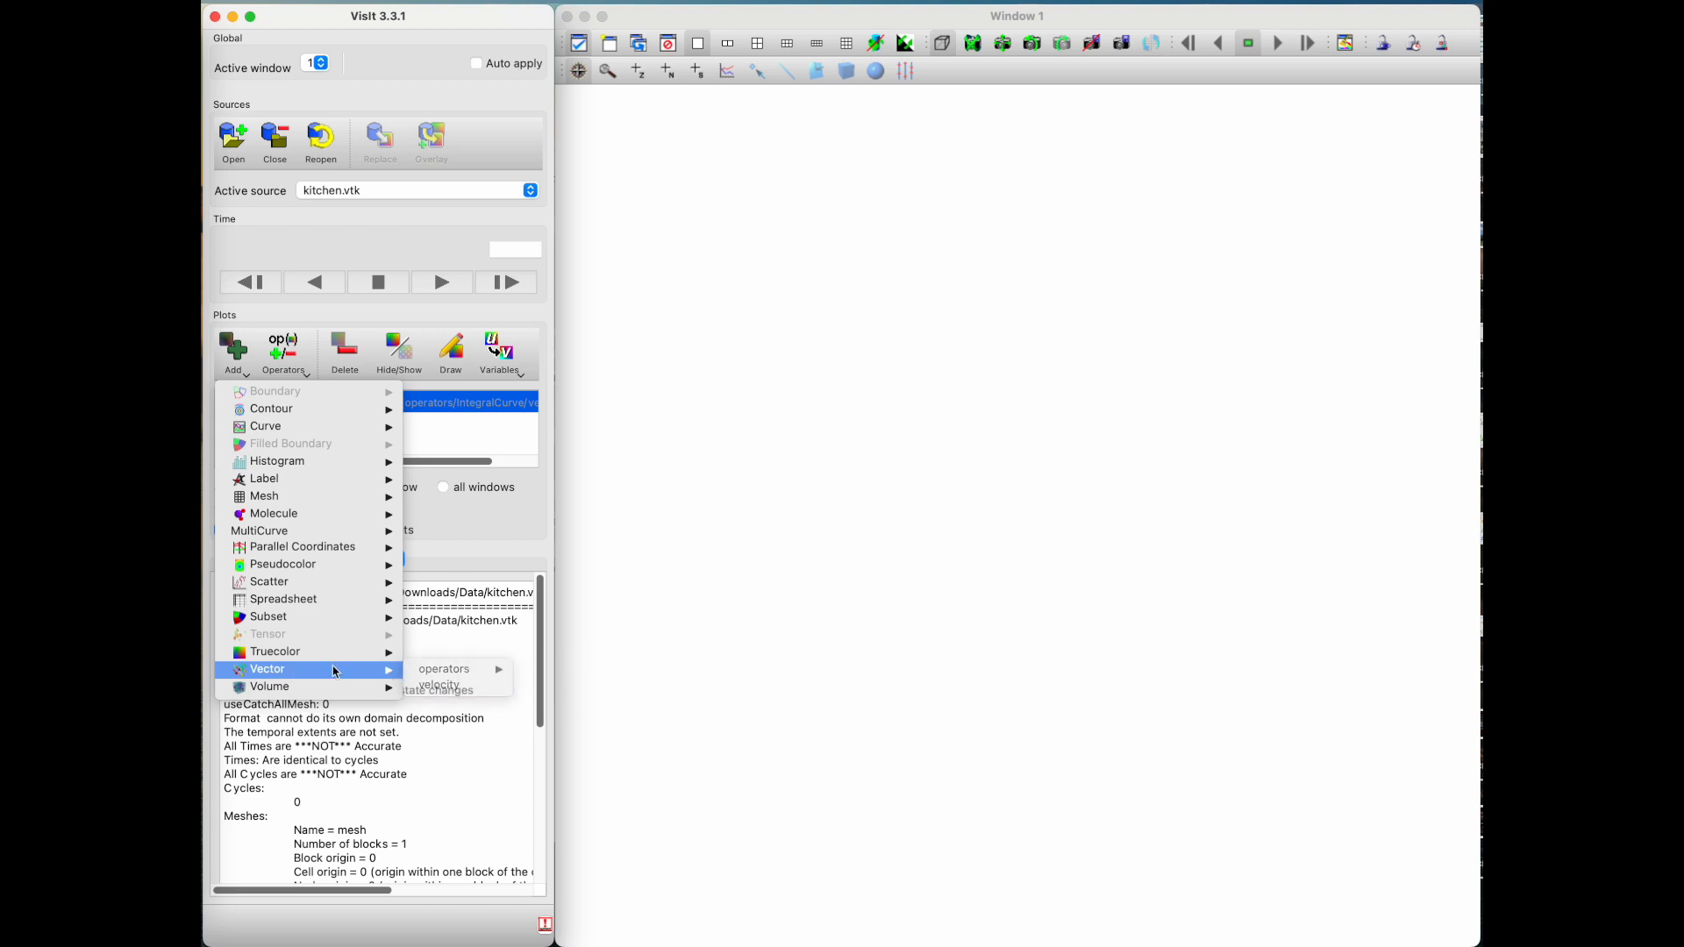
pyautogui.click(429, 686)
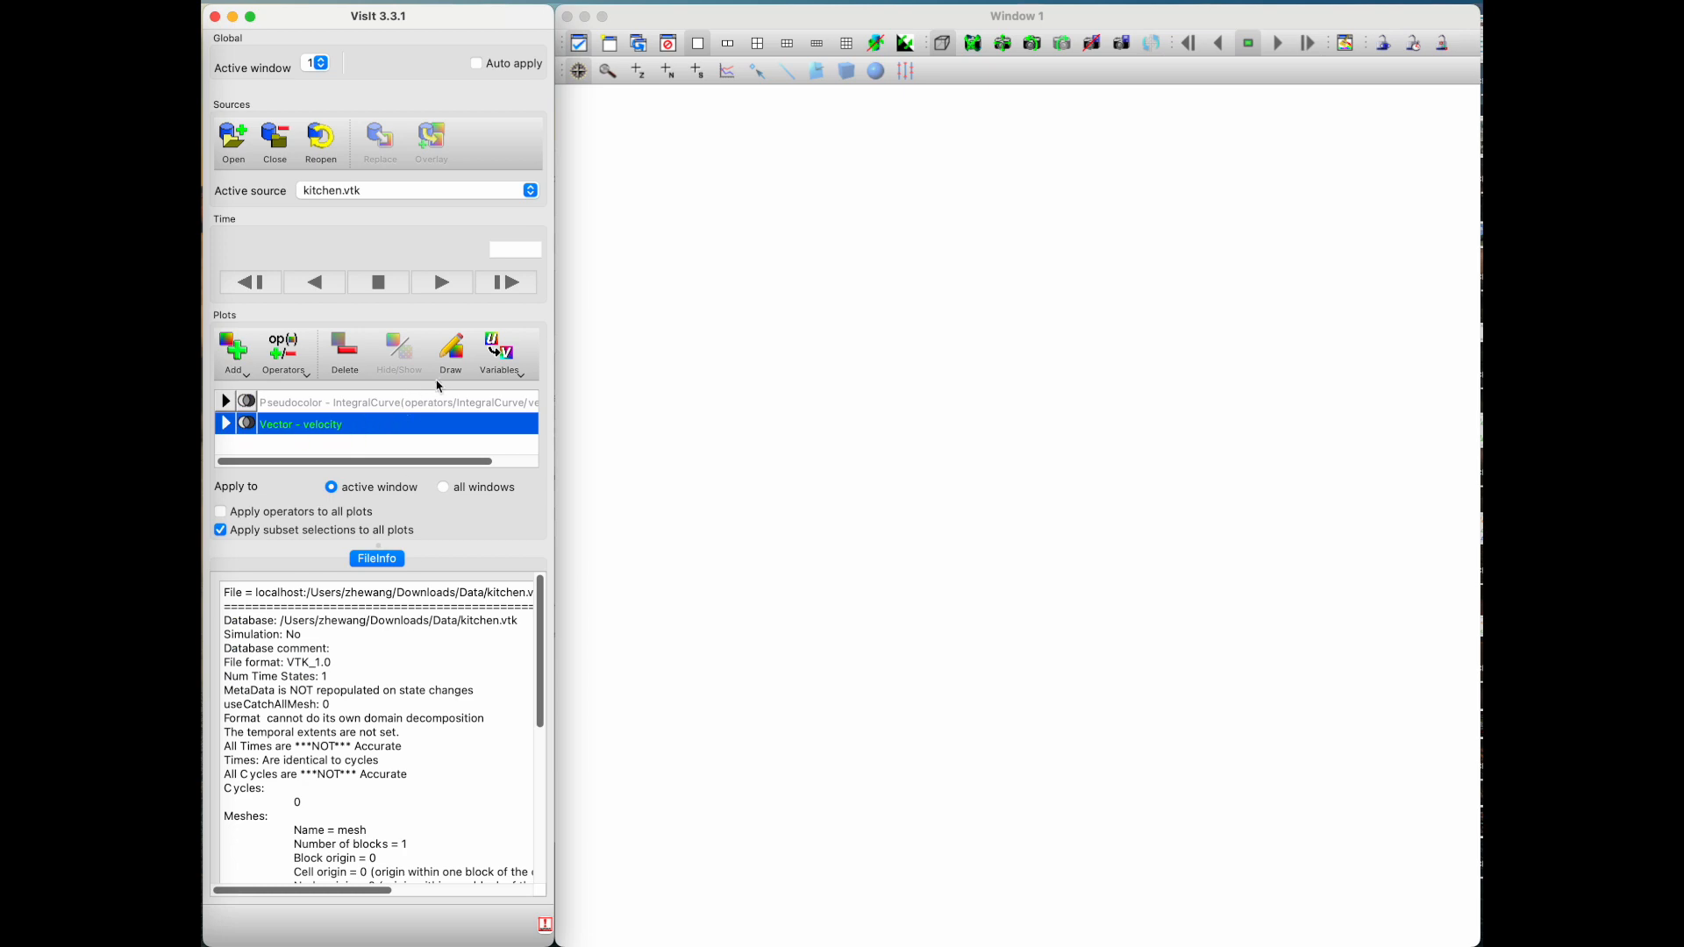
pyautogui.click(444, 375)
pyautogui.moveTo(1096, 607); pyautogui.dragTo(837, 538)
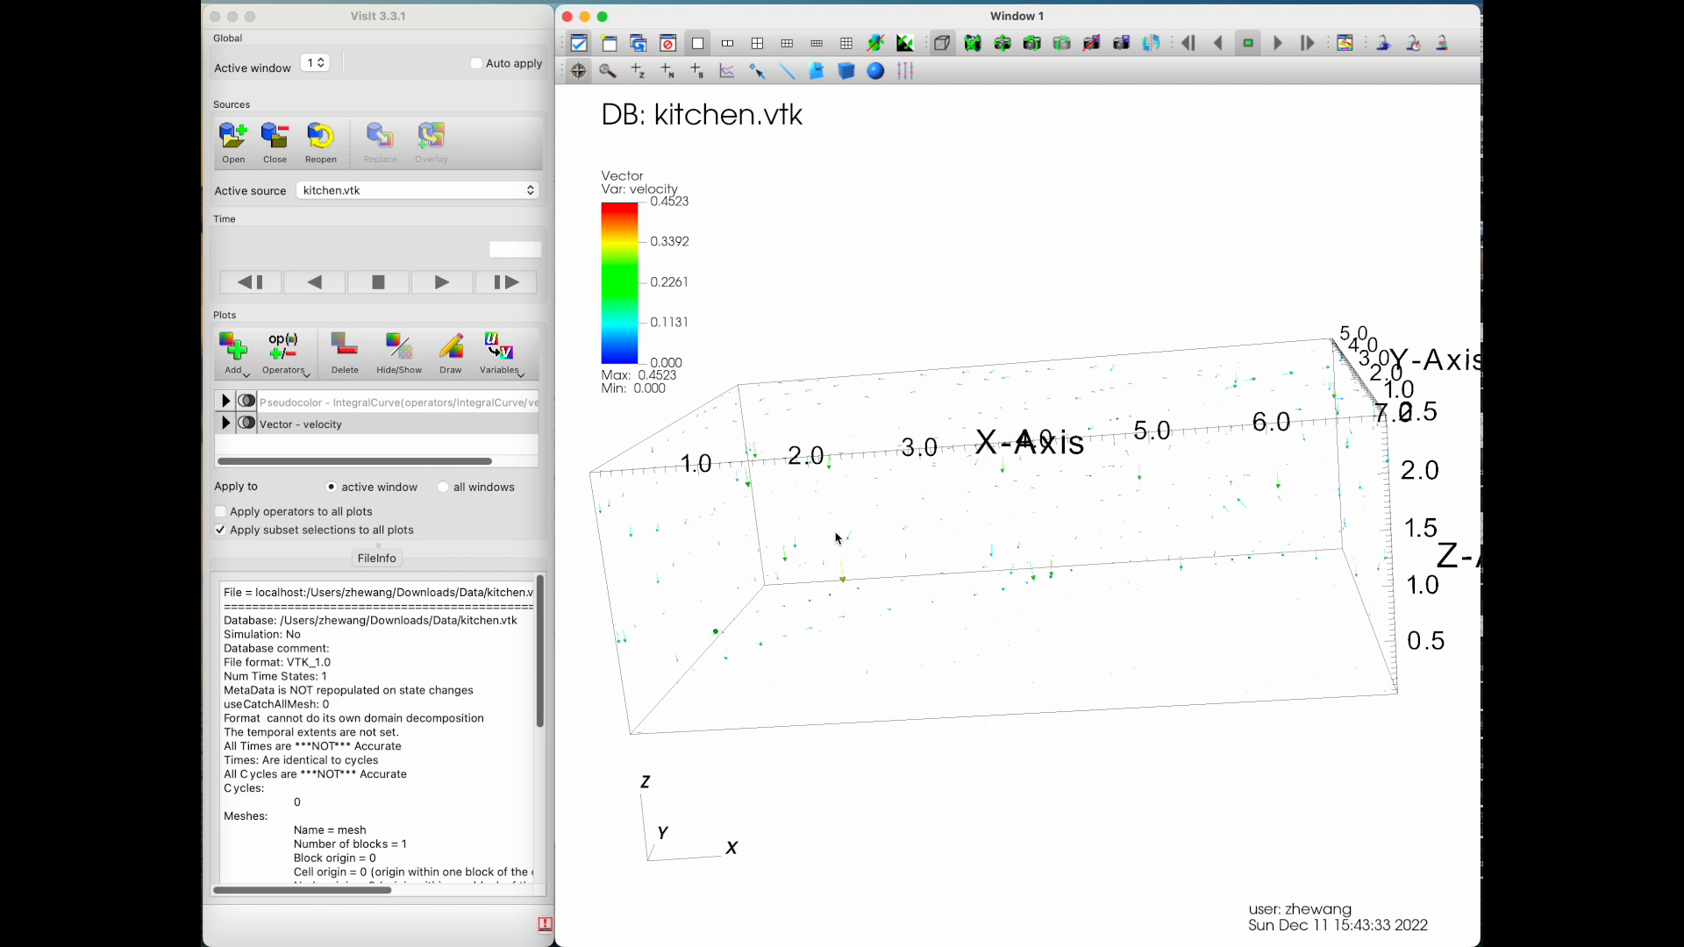
pyautogui.moveTo(995, 579); pyautogui.dragTo(1020, 580)
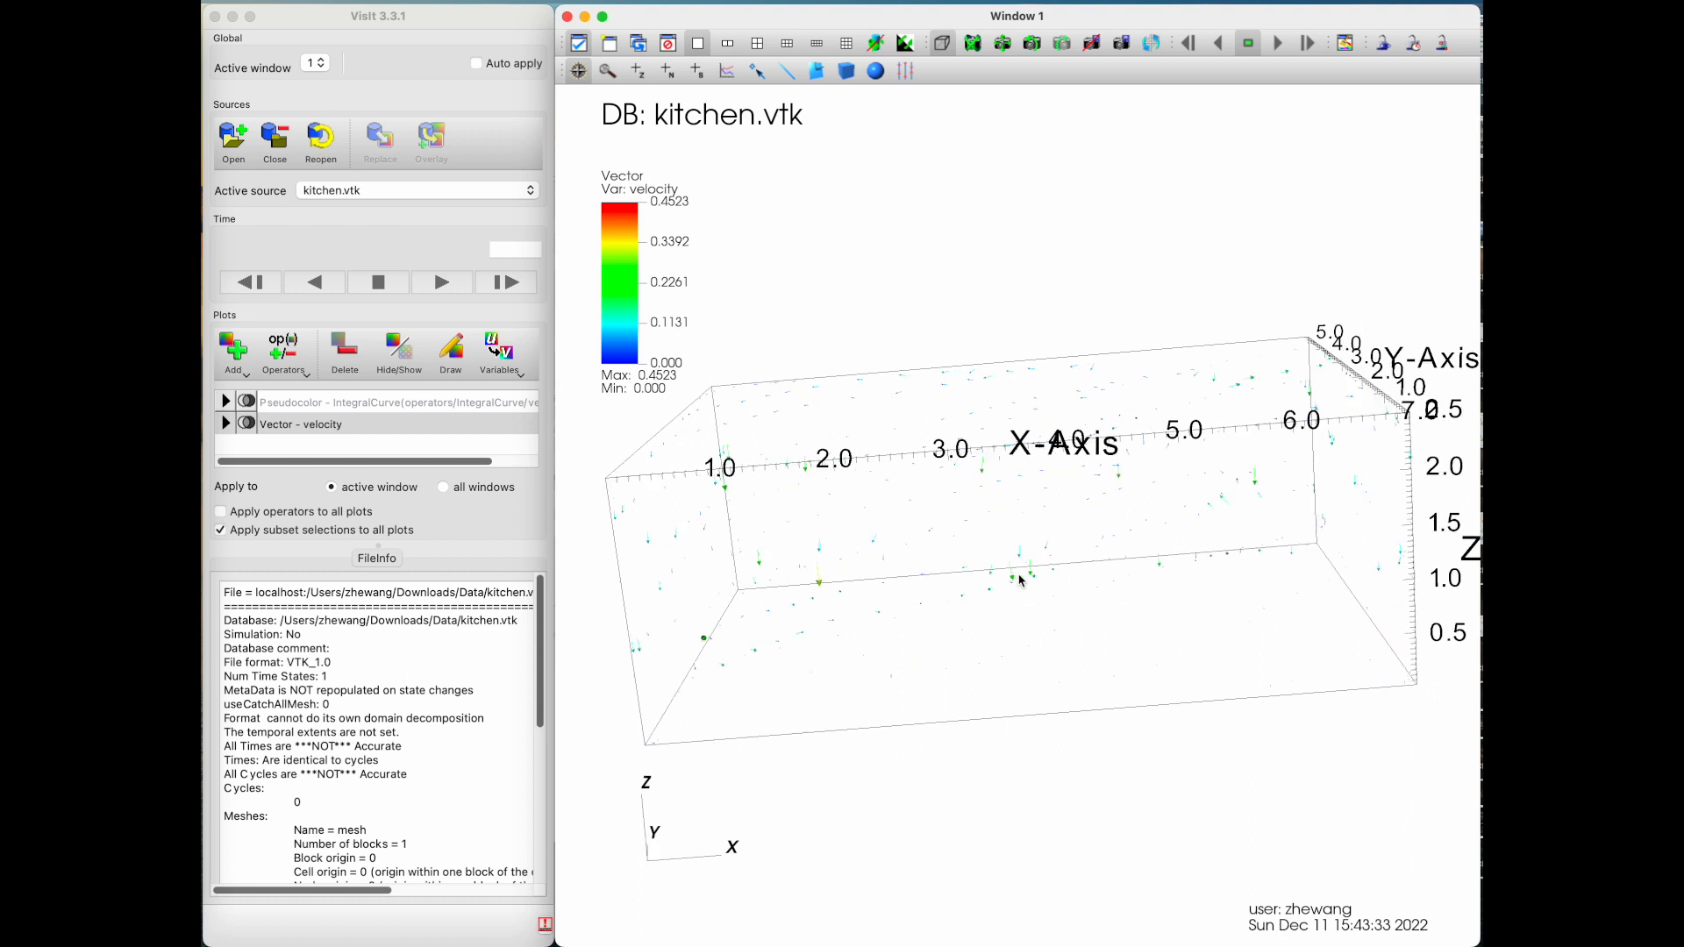
# Step: Open the Vector plot attributes, set the fixed number of sampled vectors to 500 and apply
pyautogui.click(226, 423)
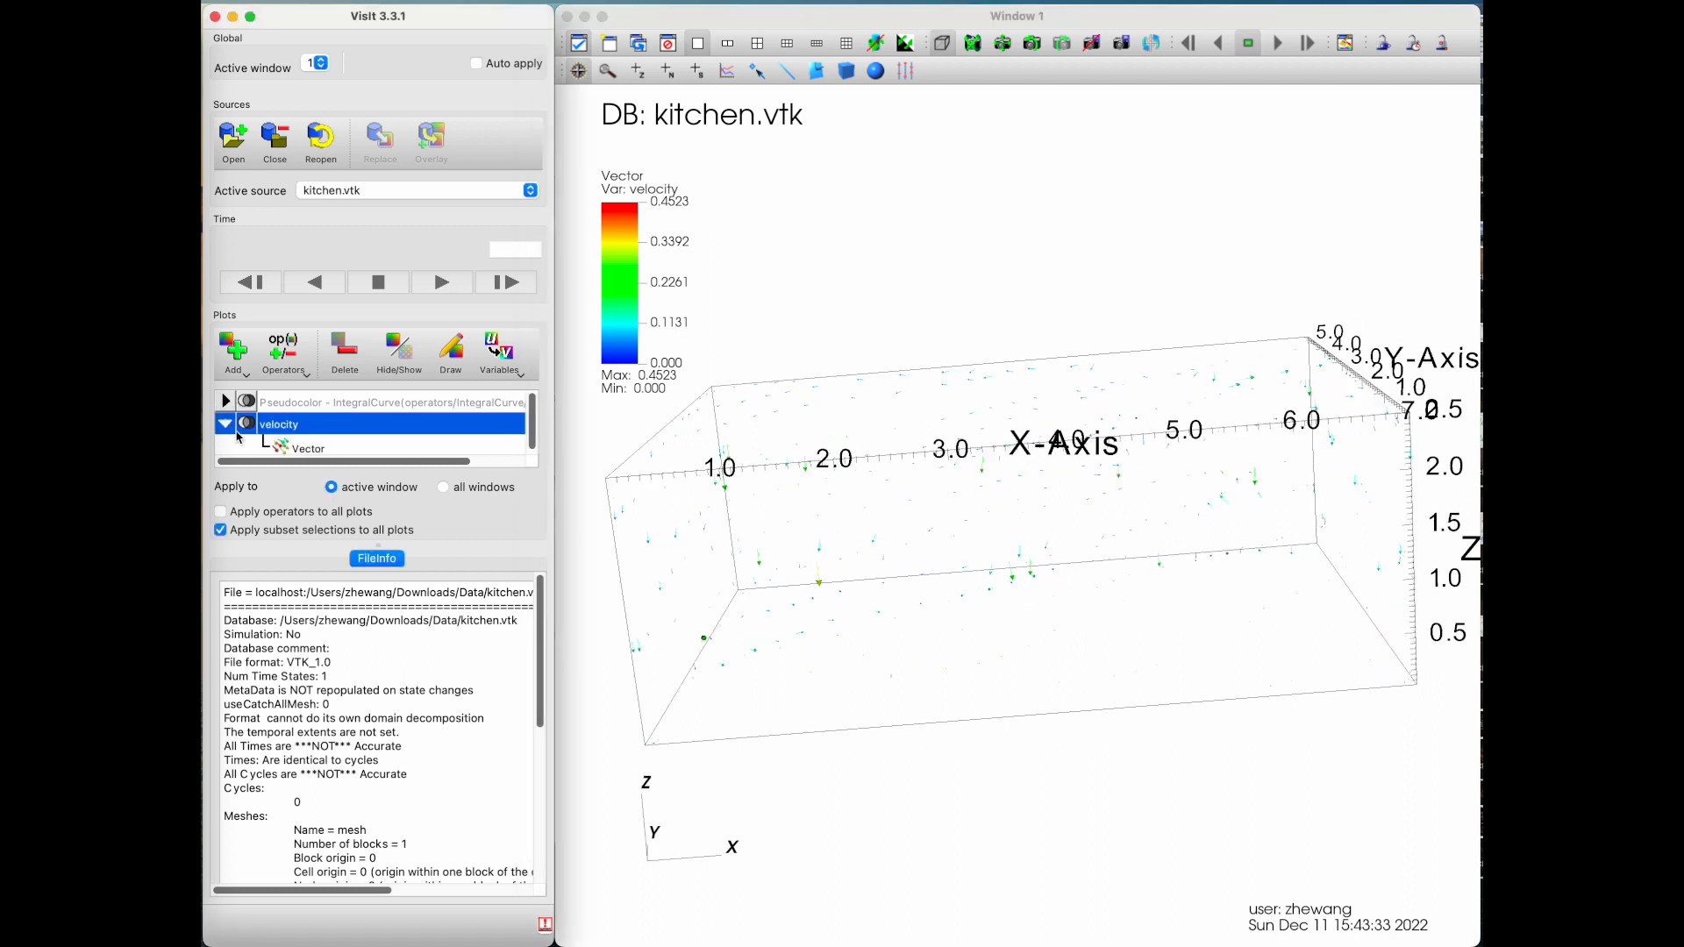
pyautogui.doubleClick(307, 445)
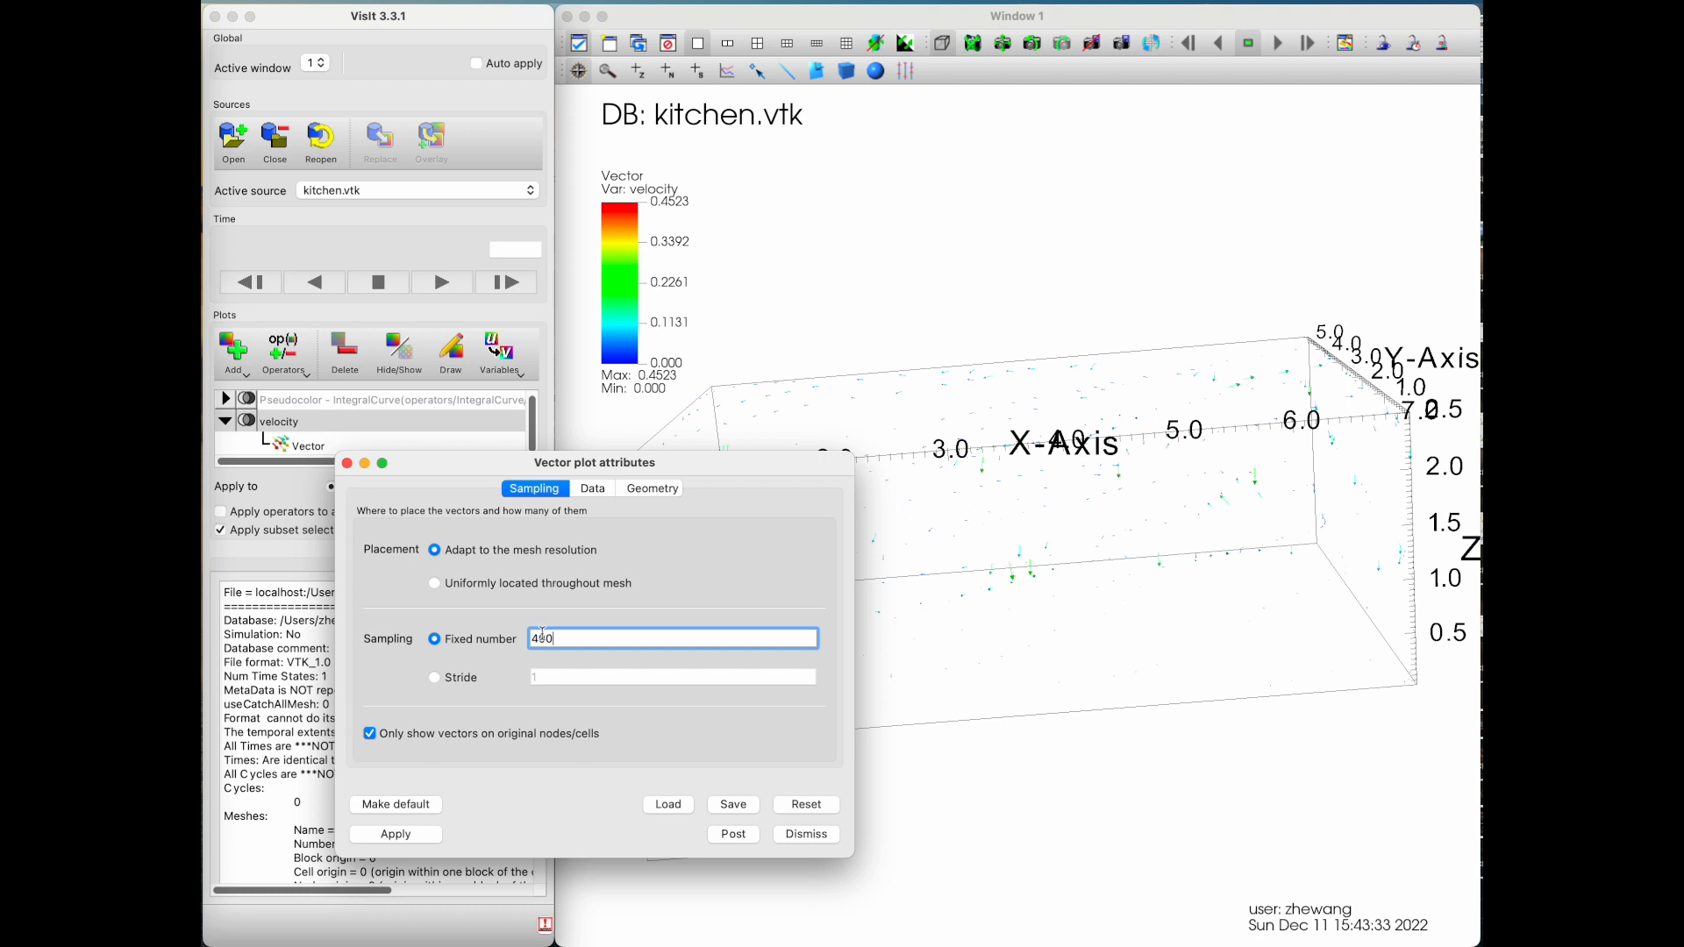
pyautogui.moveTo(535, 638); pyautogui.dragTo(526, 643)
pyautogui.click(401, 834)
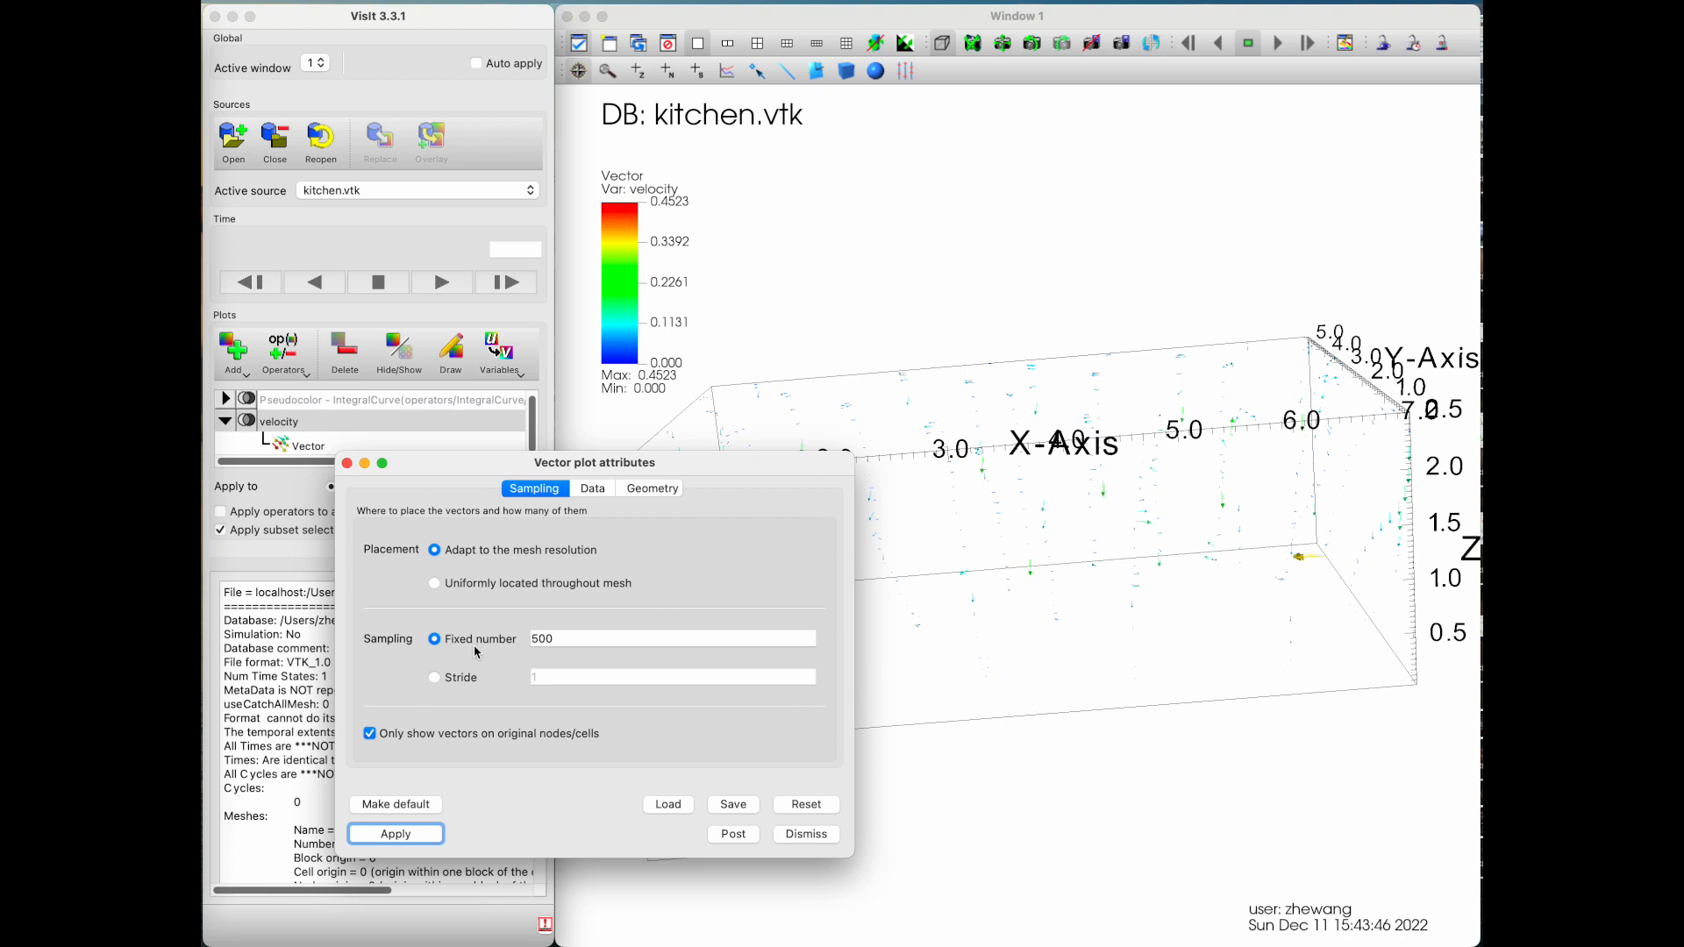
# Step: Enter a sampling stride of 2, switch vector placement to uniformly located throughout mesh, and apply
pyautogui.click(435, 678)
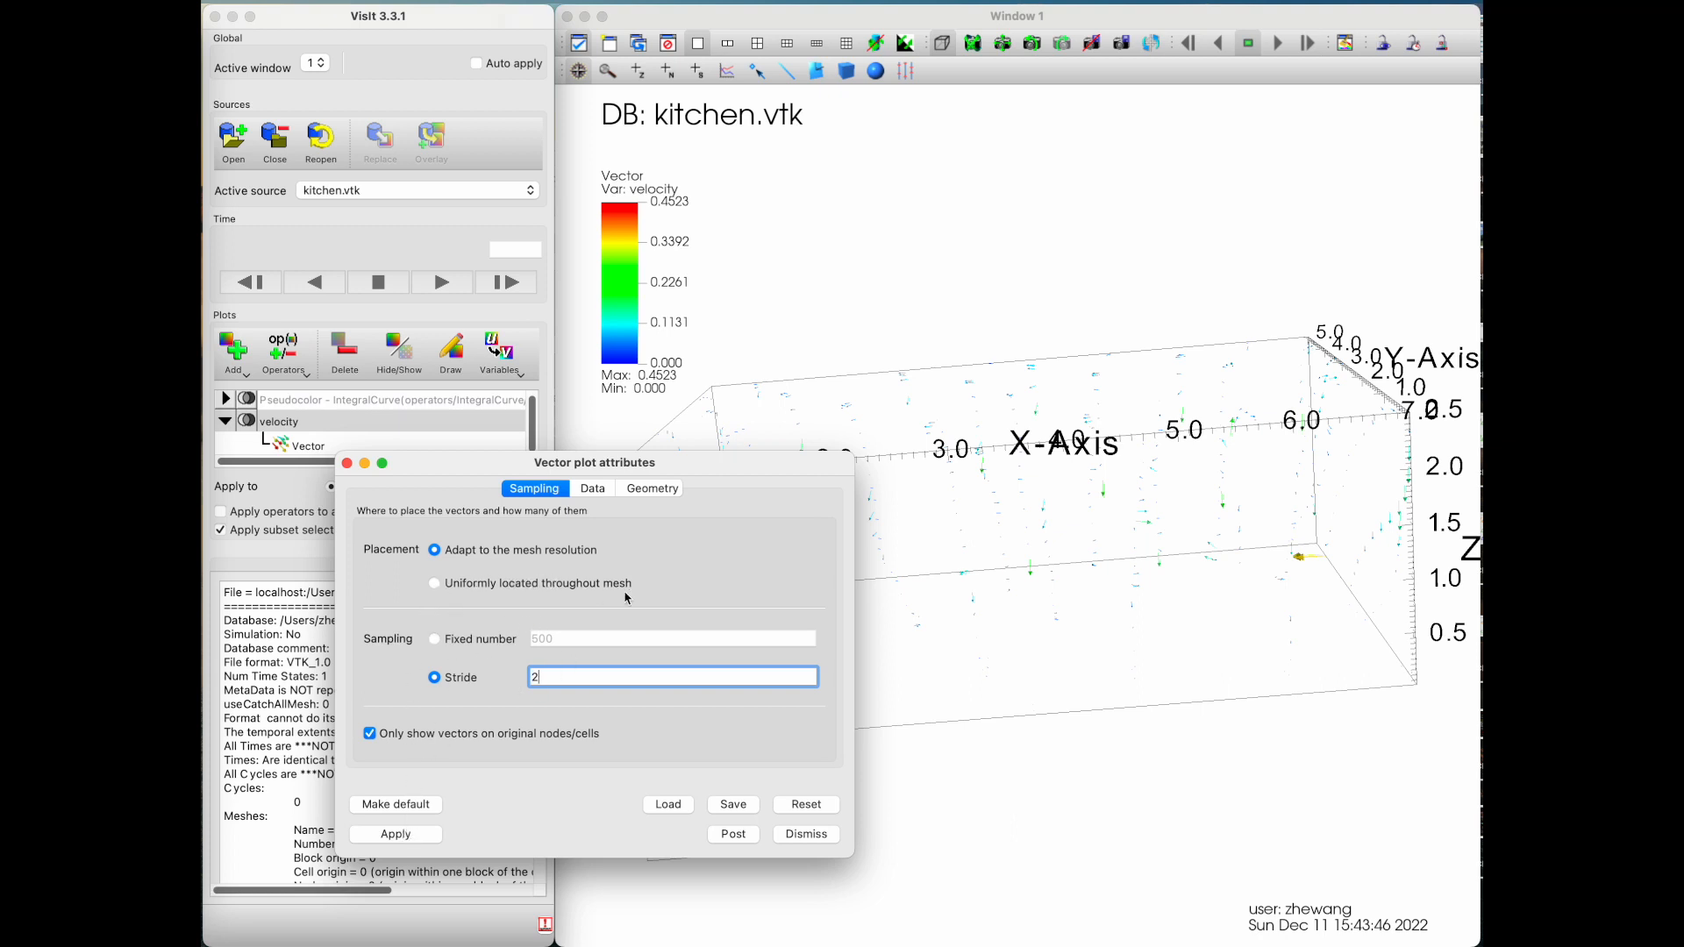
pyautogui.click(436, 584)
pyautogui.click(433, 835)
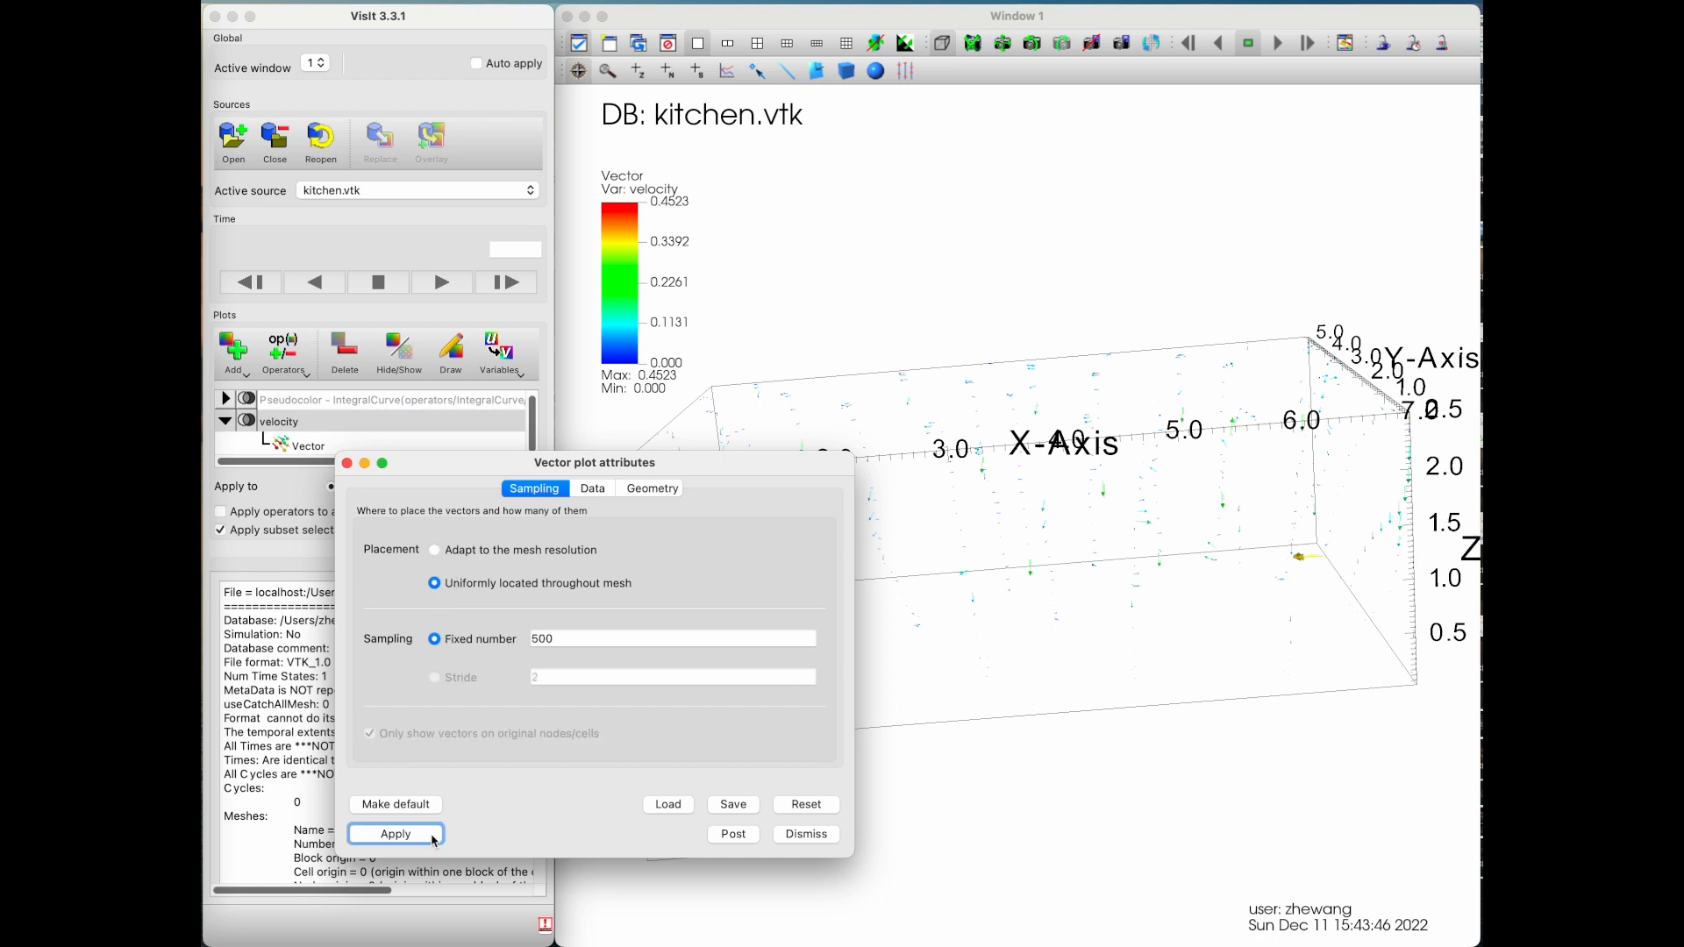
pyautogui.moveTo(1105, 772); pyautogui.dragTo(994, 611)
# Step: Set the fixed number of uniformly placed vectors to 1000, apply and inspect the plot
pyautogui.click(445, 664)
pyautogui.doubleClick(542, 643)
pyautogui.write('10')
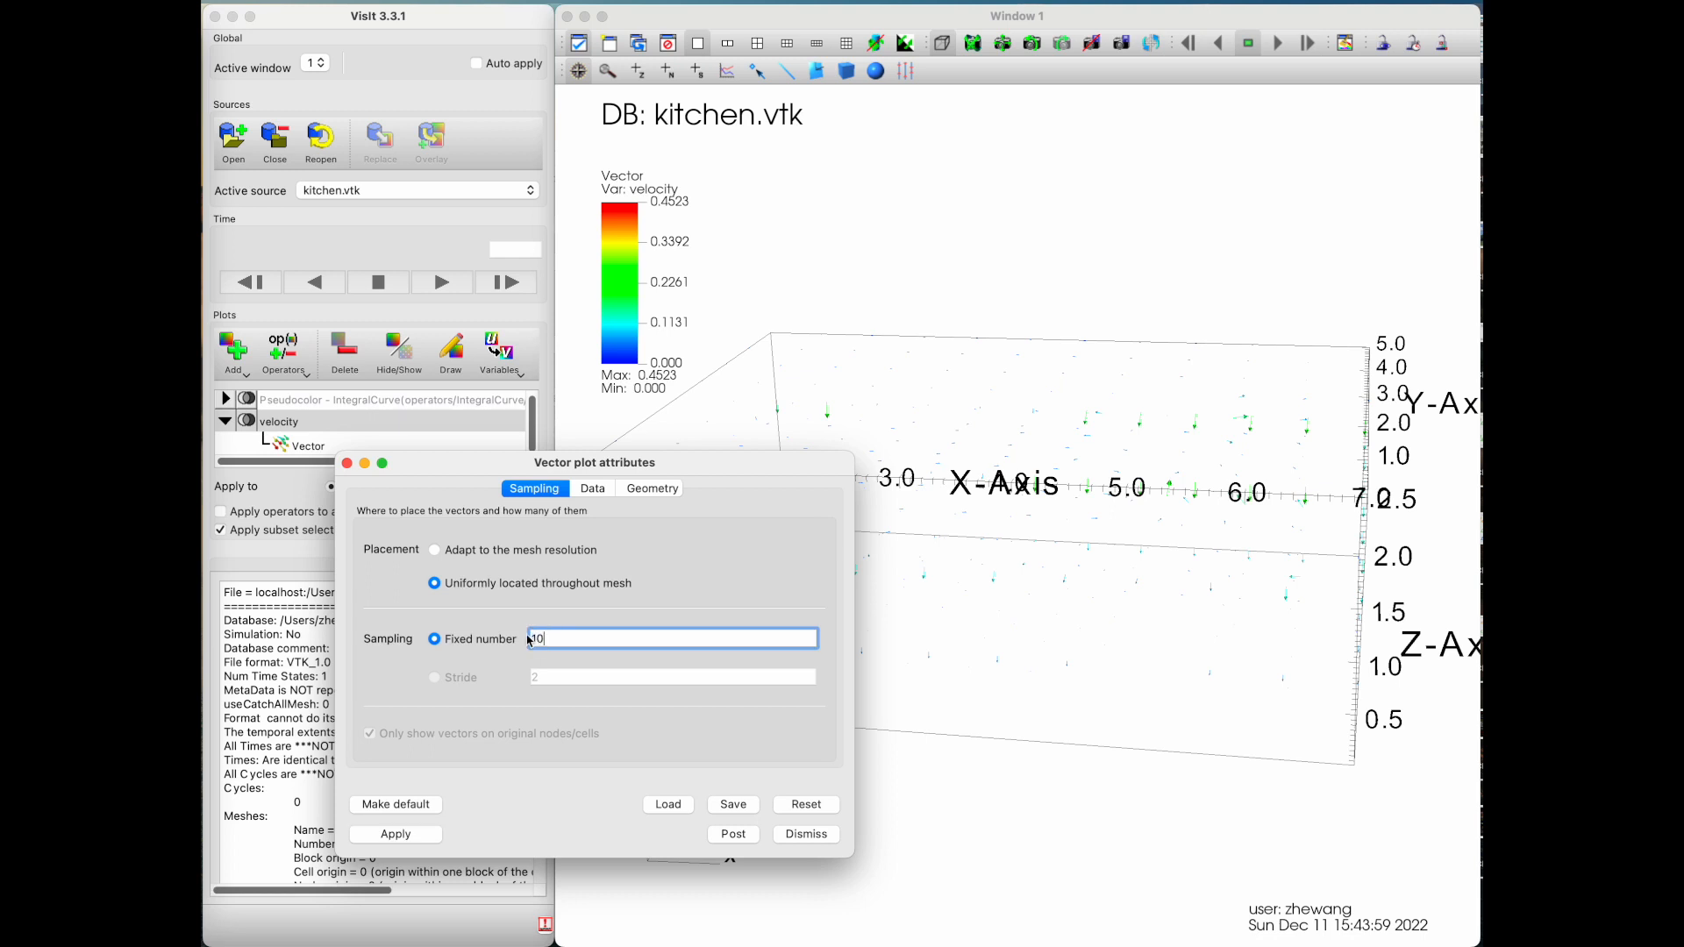
pyautogui.click(396, 834)
pyautogui.moveTo(1096, 615); pyautogui.dragTo(1091, 567)
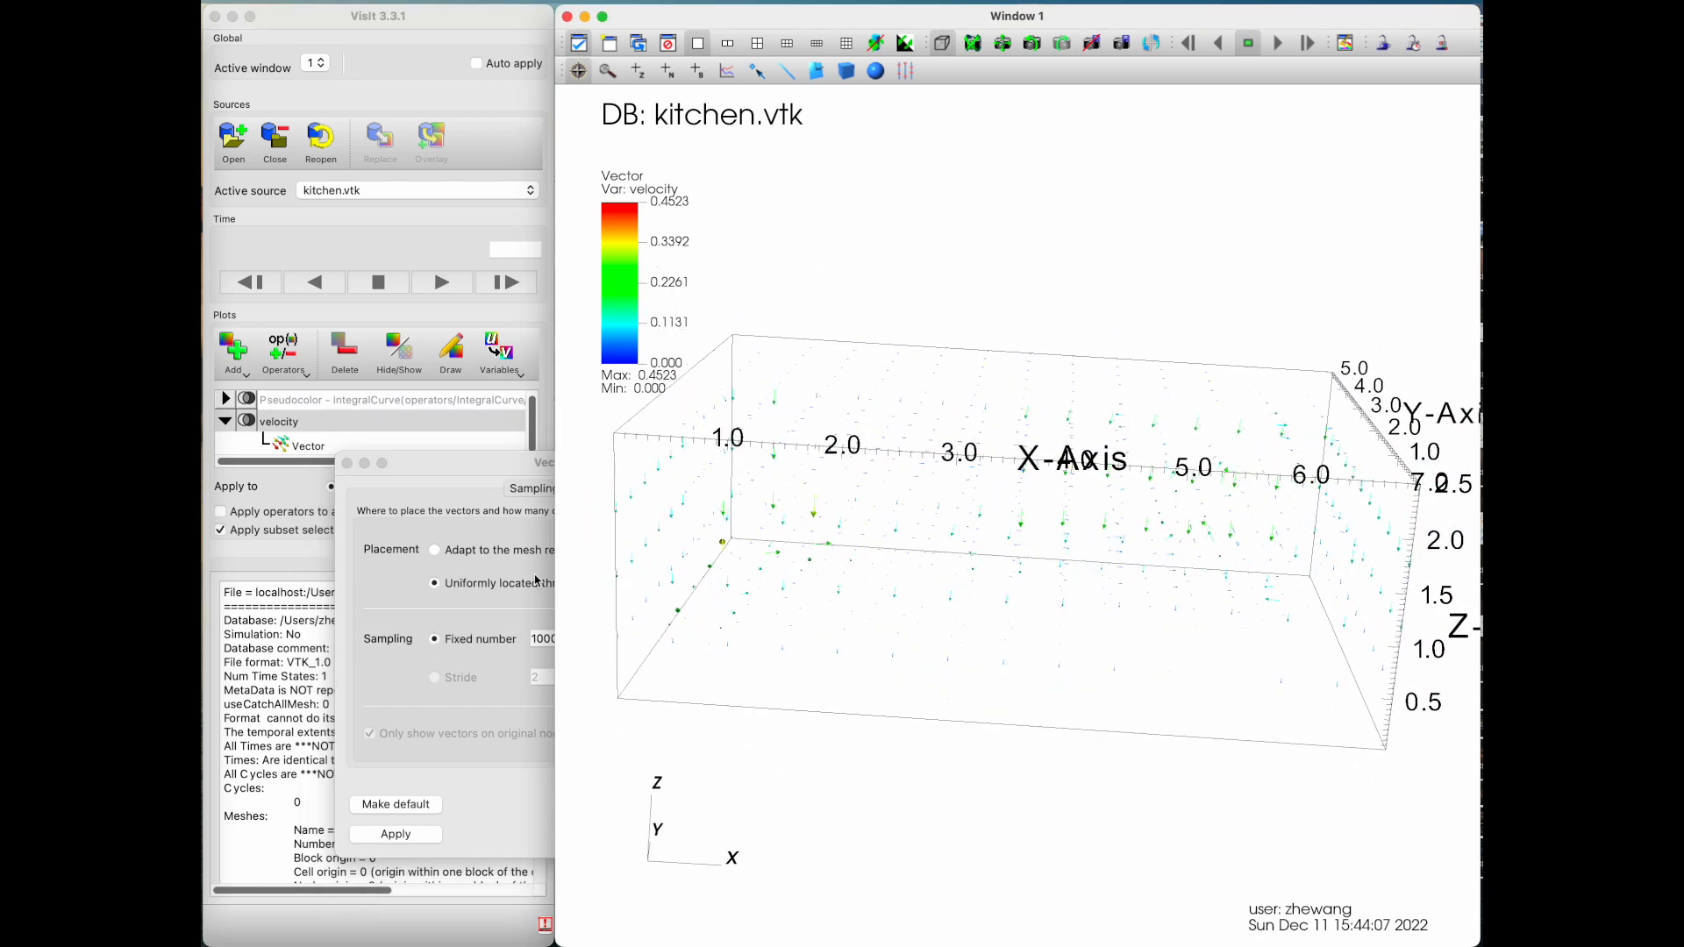
# Step: Adapt vector placement to the mesh resolution with stride sampling, apply, close the Vector plot attributes and inspect the denser plot
pyautogui.click(467, 641)
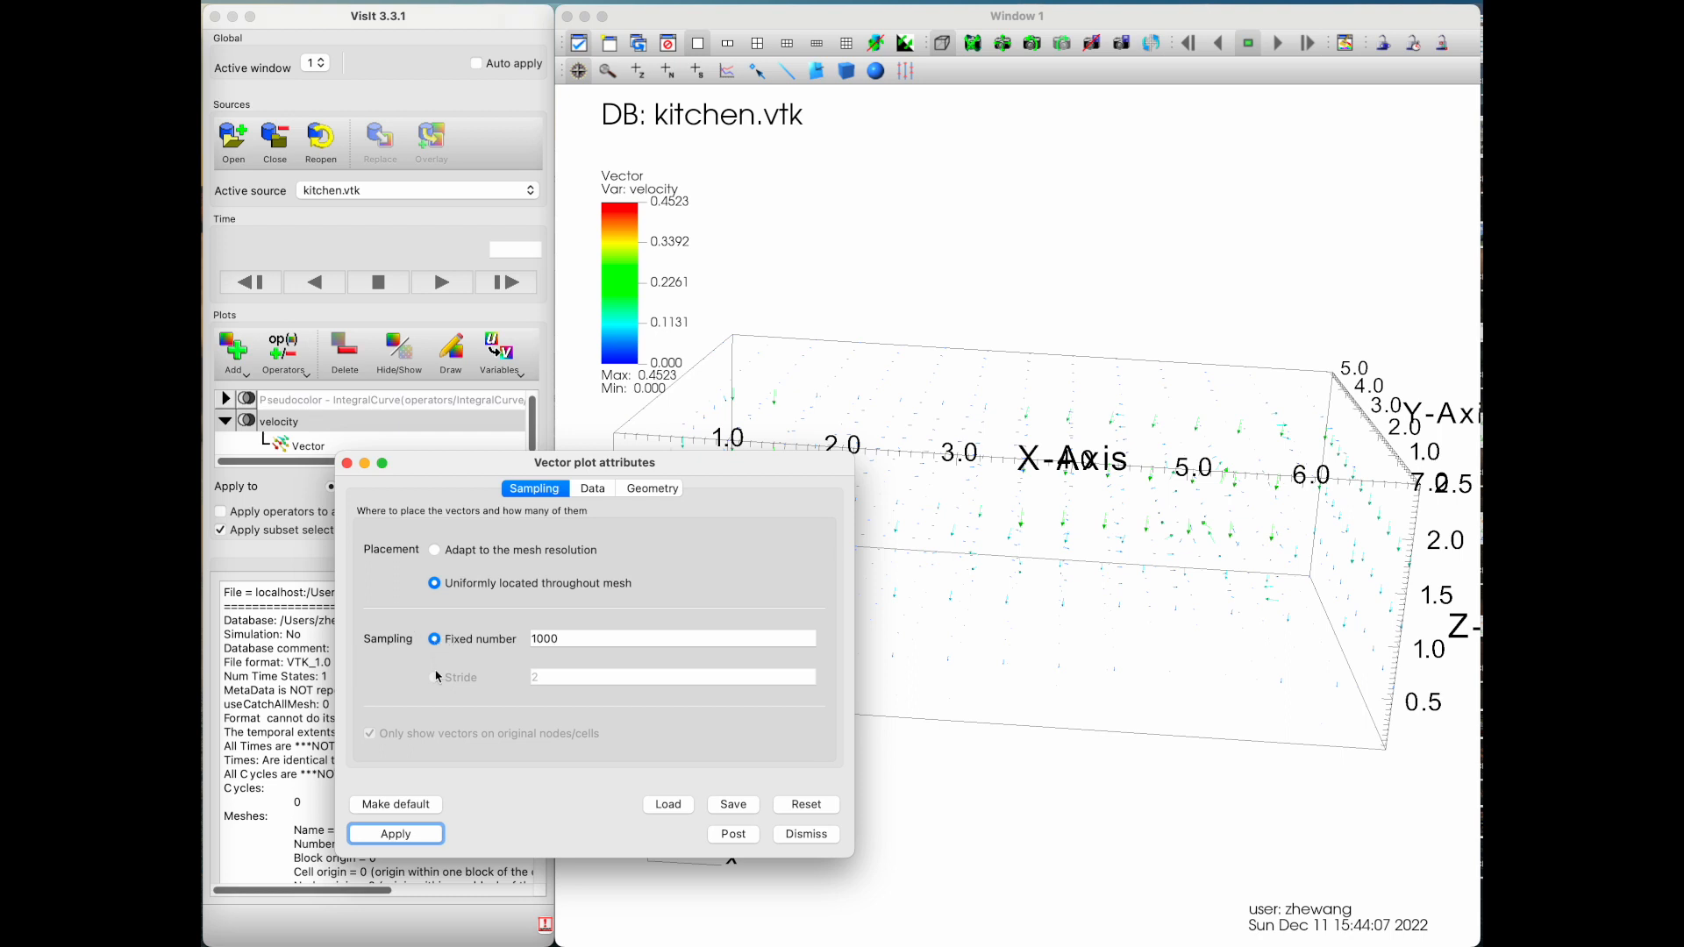
pyautogui.click(436, 553)
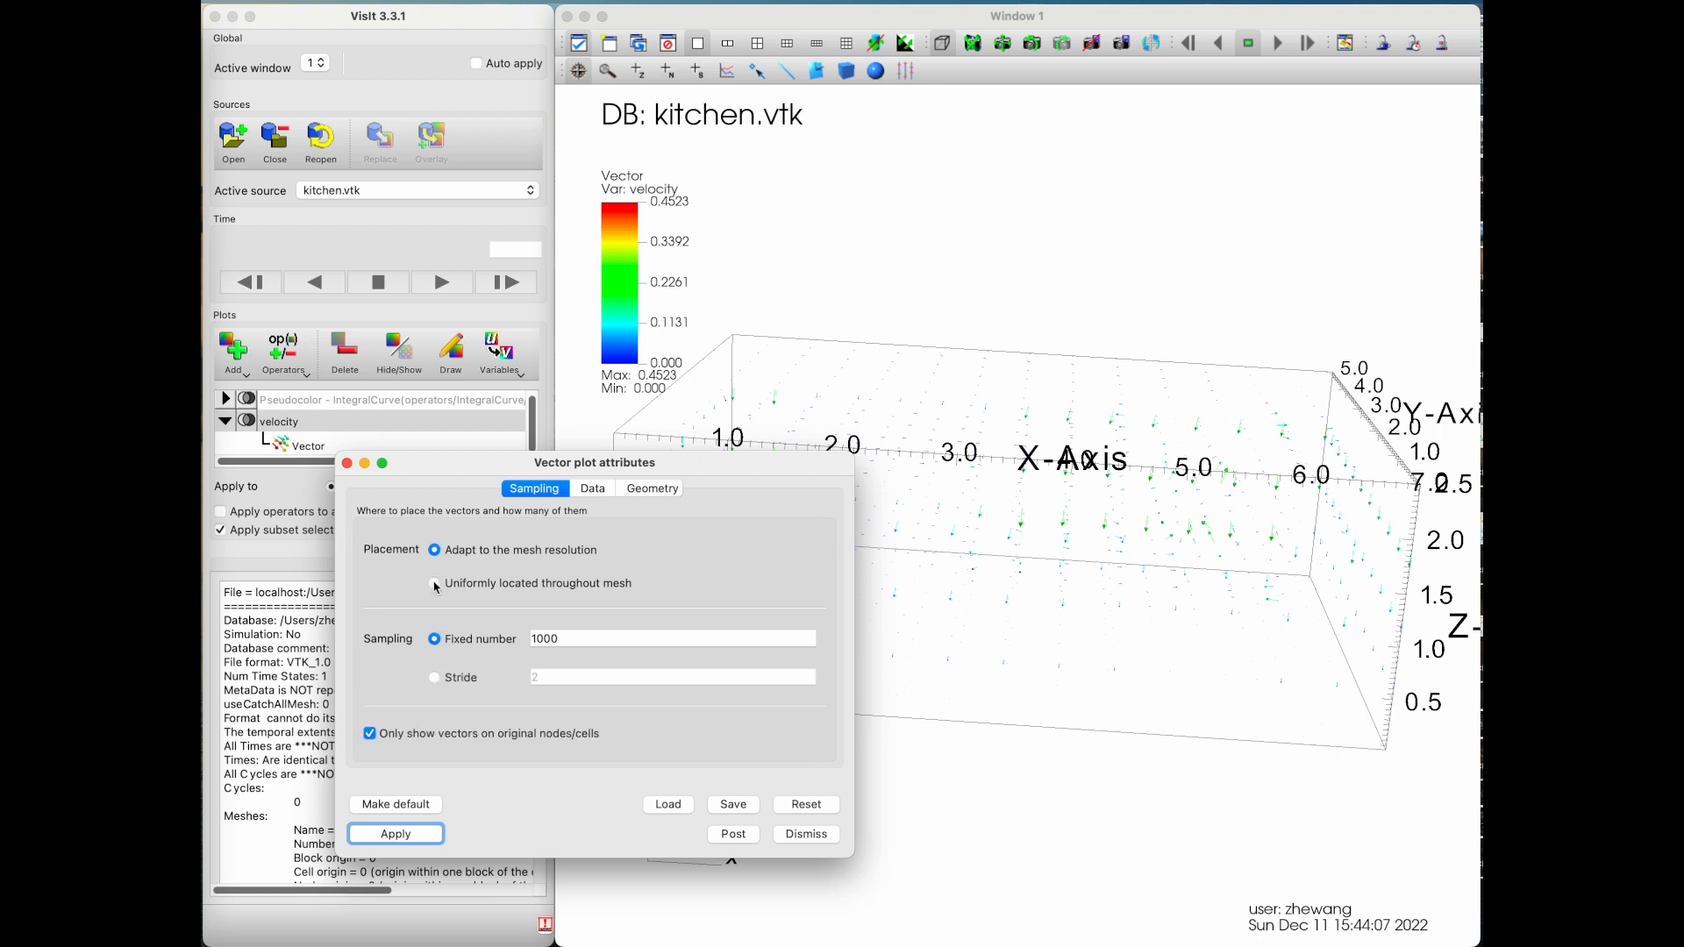
pyautogui.click(434, 677)
pyautogui.click(410, 834)
pyautogui.moveTo(1078, 610); pyautogui.dragTo(1005, 592)
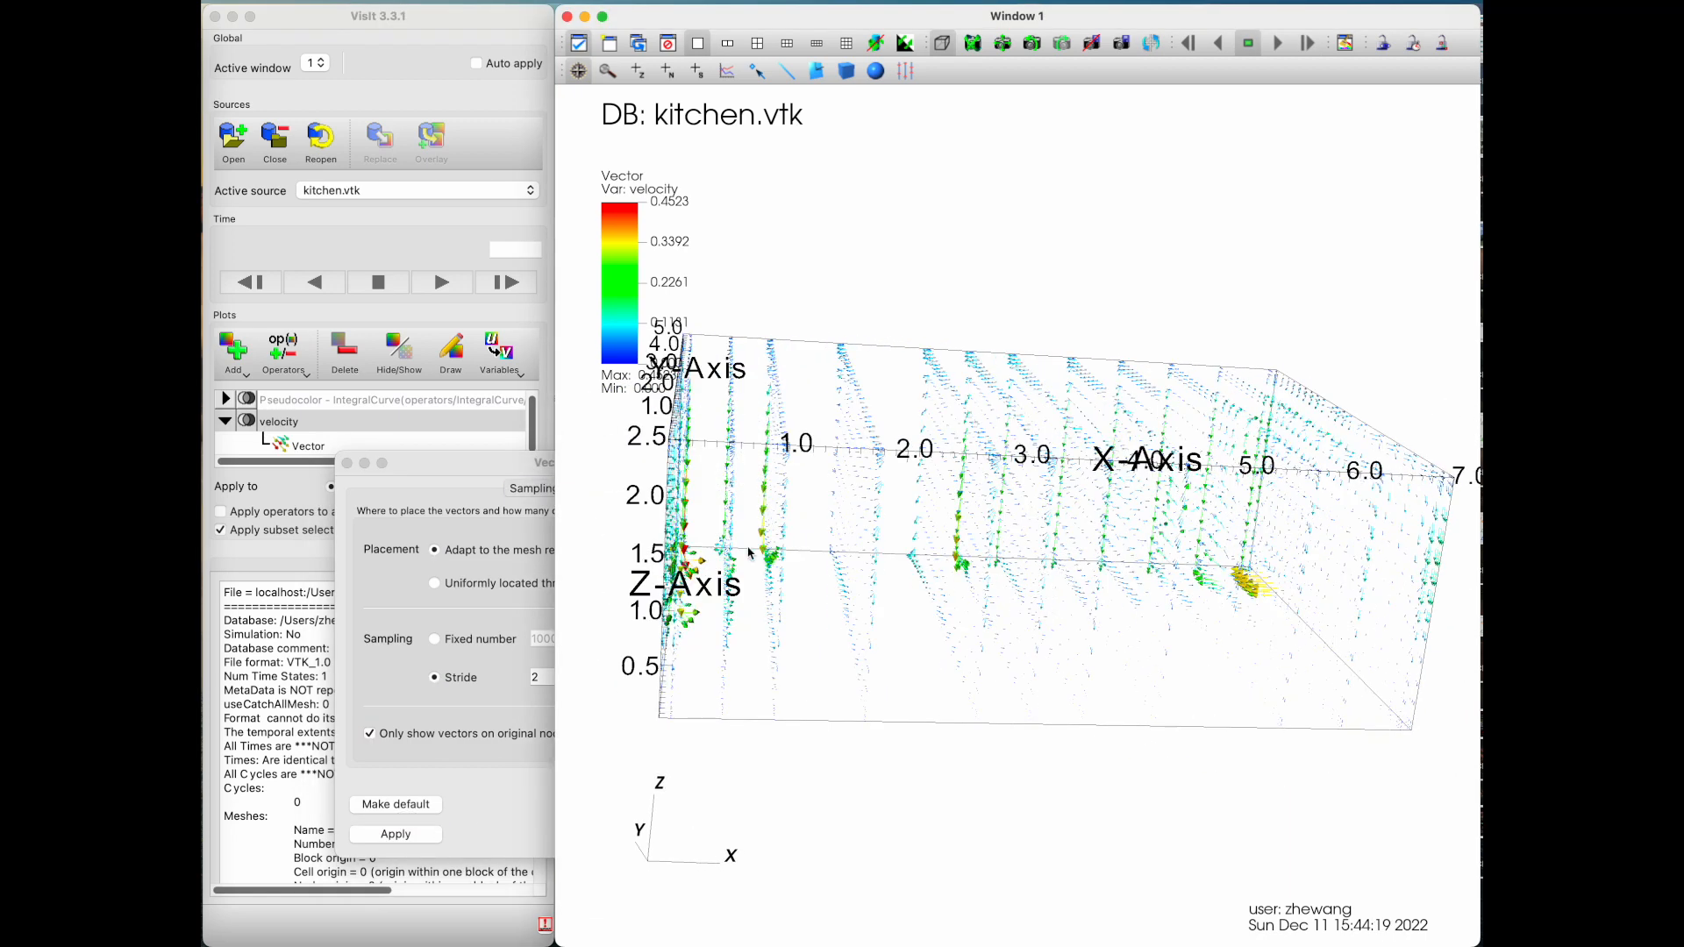
pyautogui.click(346, 463)
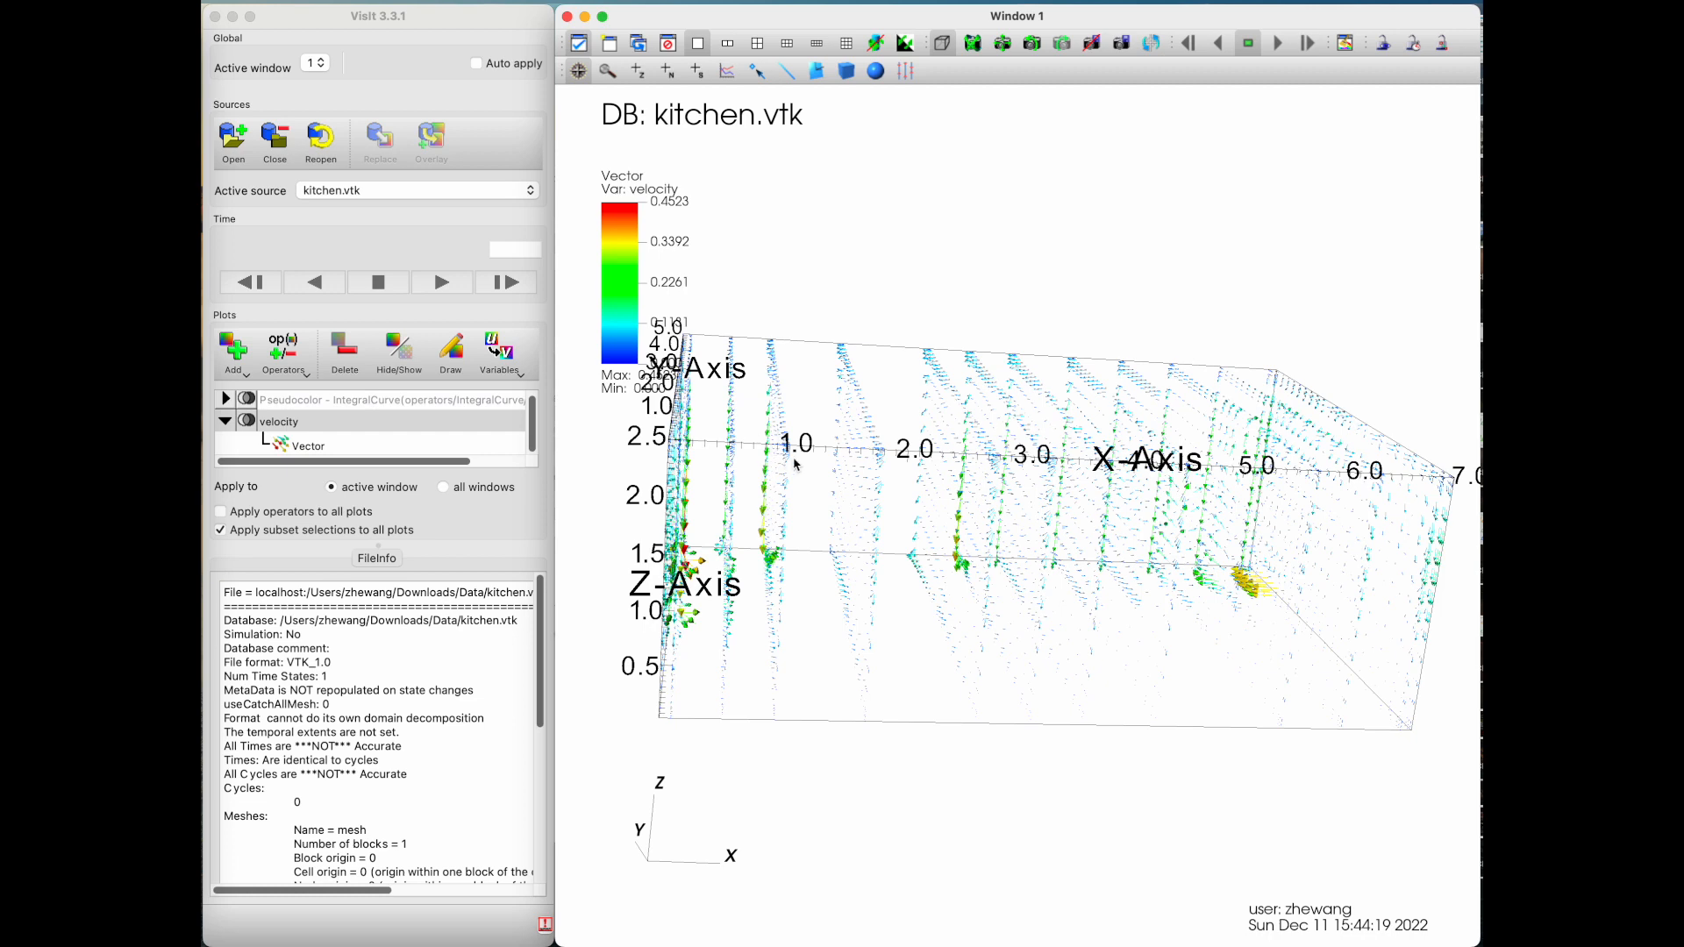
pyautogui.moveTo(787, 465); pyautogui.dragTo(808, 543)
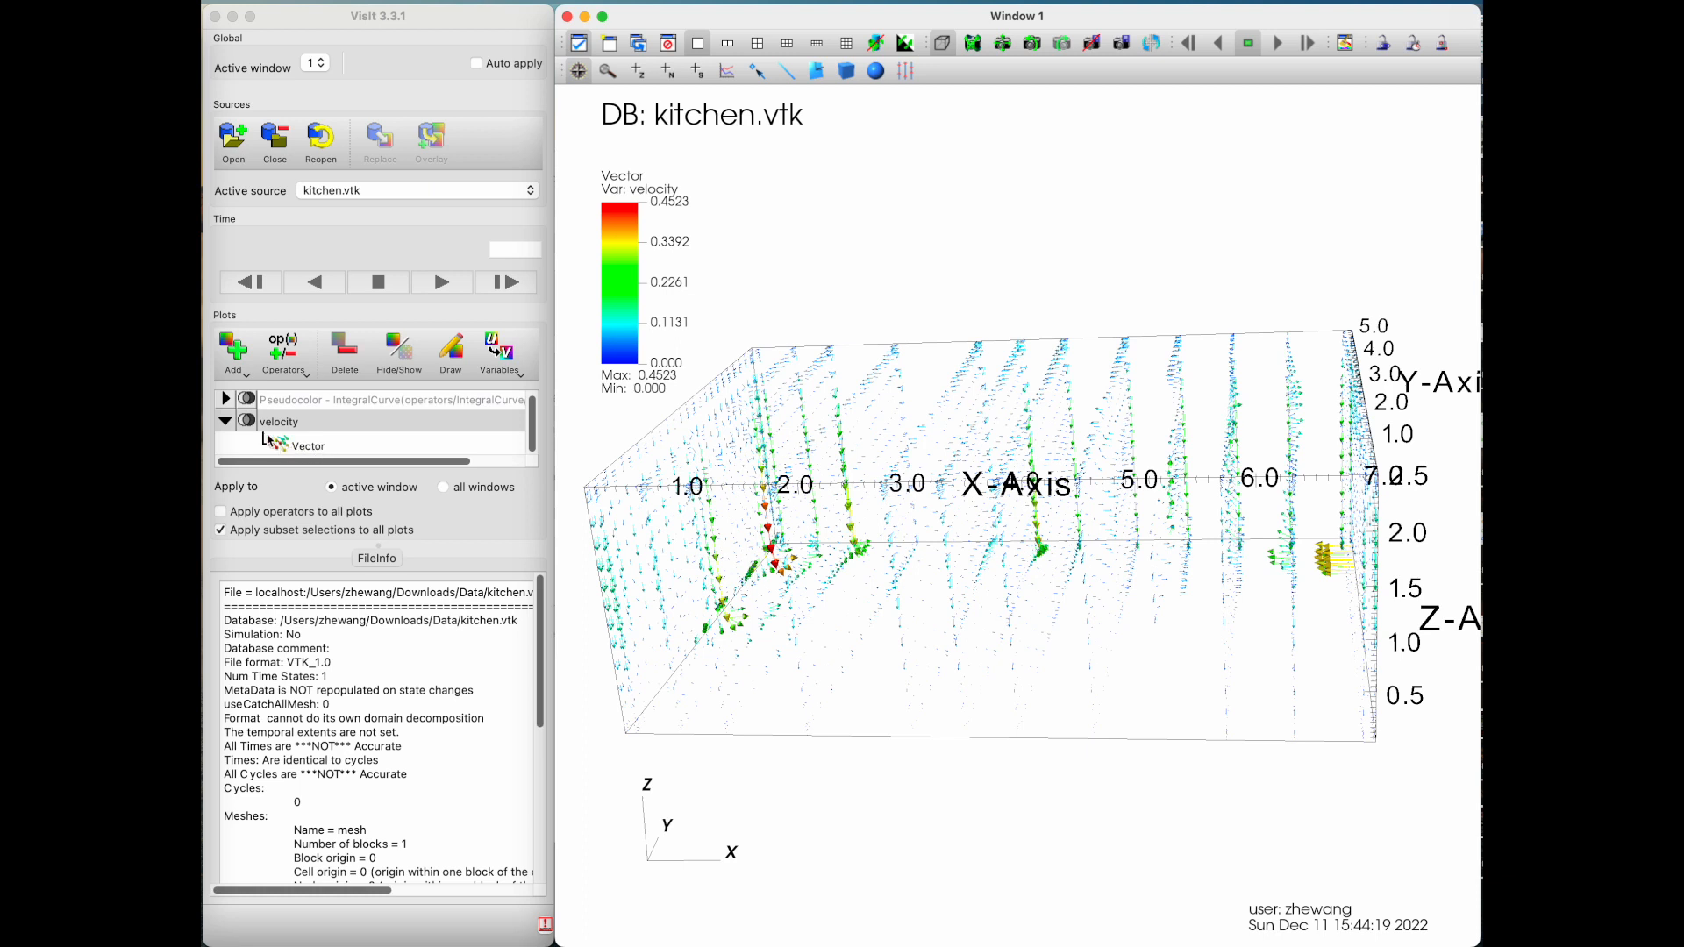
# Step: Expand the hidden integral curve plot's entry and open its IntegralCurve operator attributes
pyautogui.click(224, 401)
pyautogui.scroll(2, 275, 419)
pyautogui.scroll(2, 279, 421)
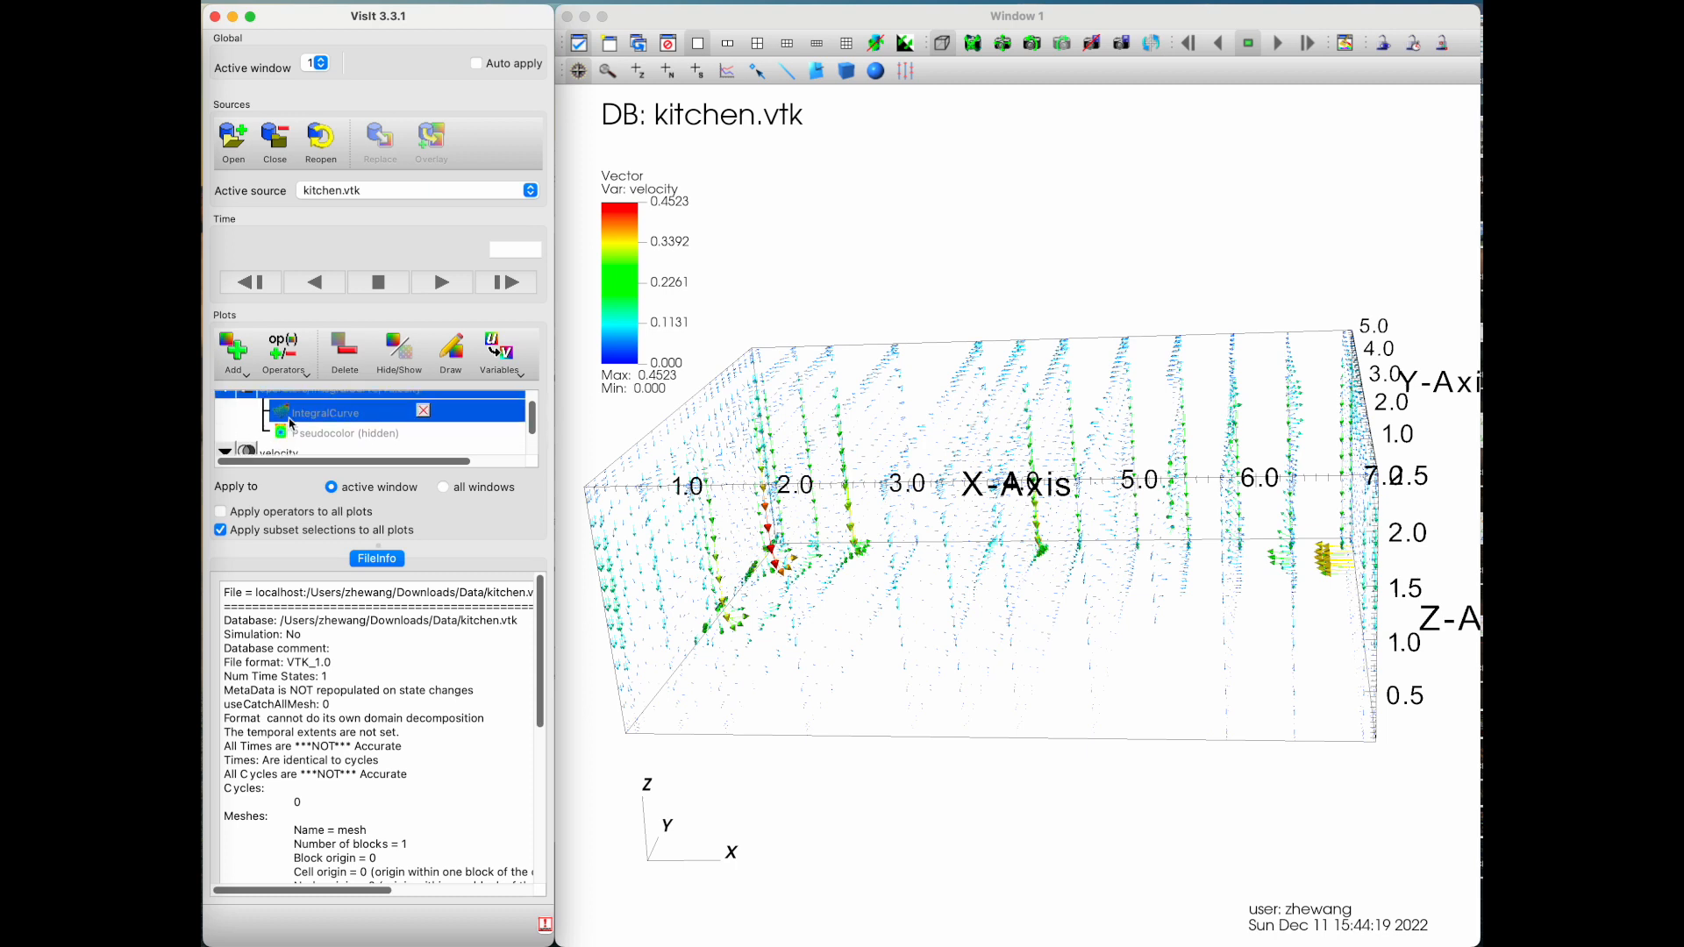
pyautogui.scroll(2, 334, 426)
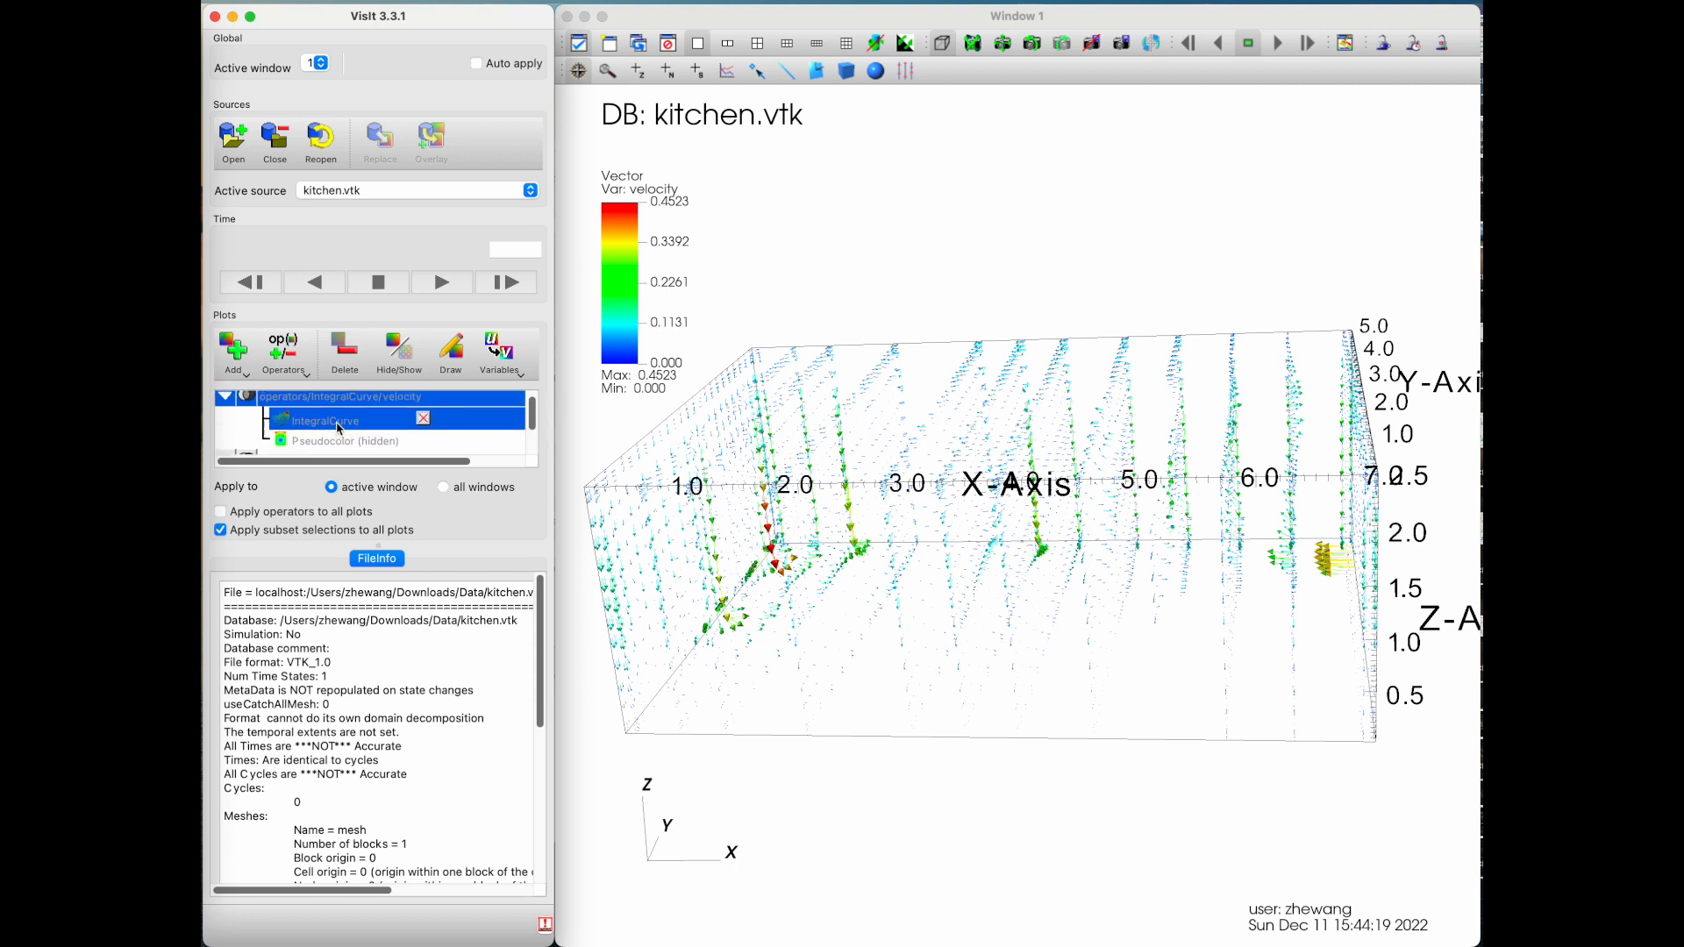
pyautogui.doubleClick(331, 428)
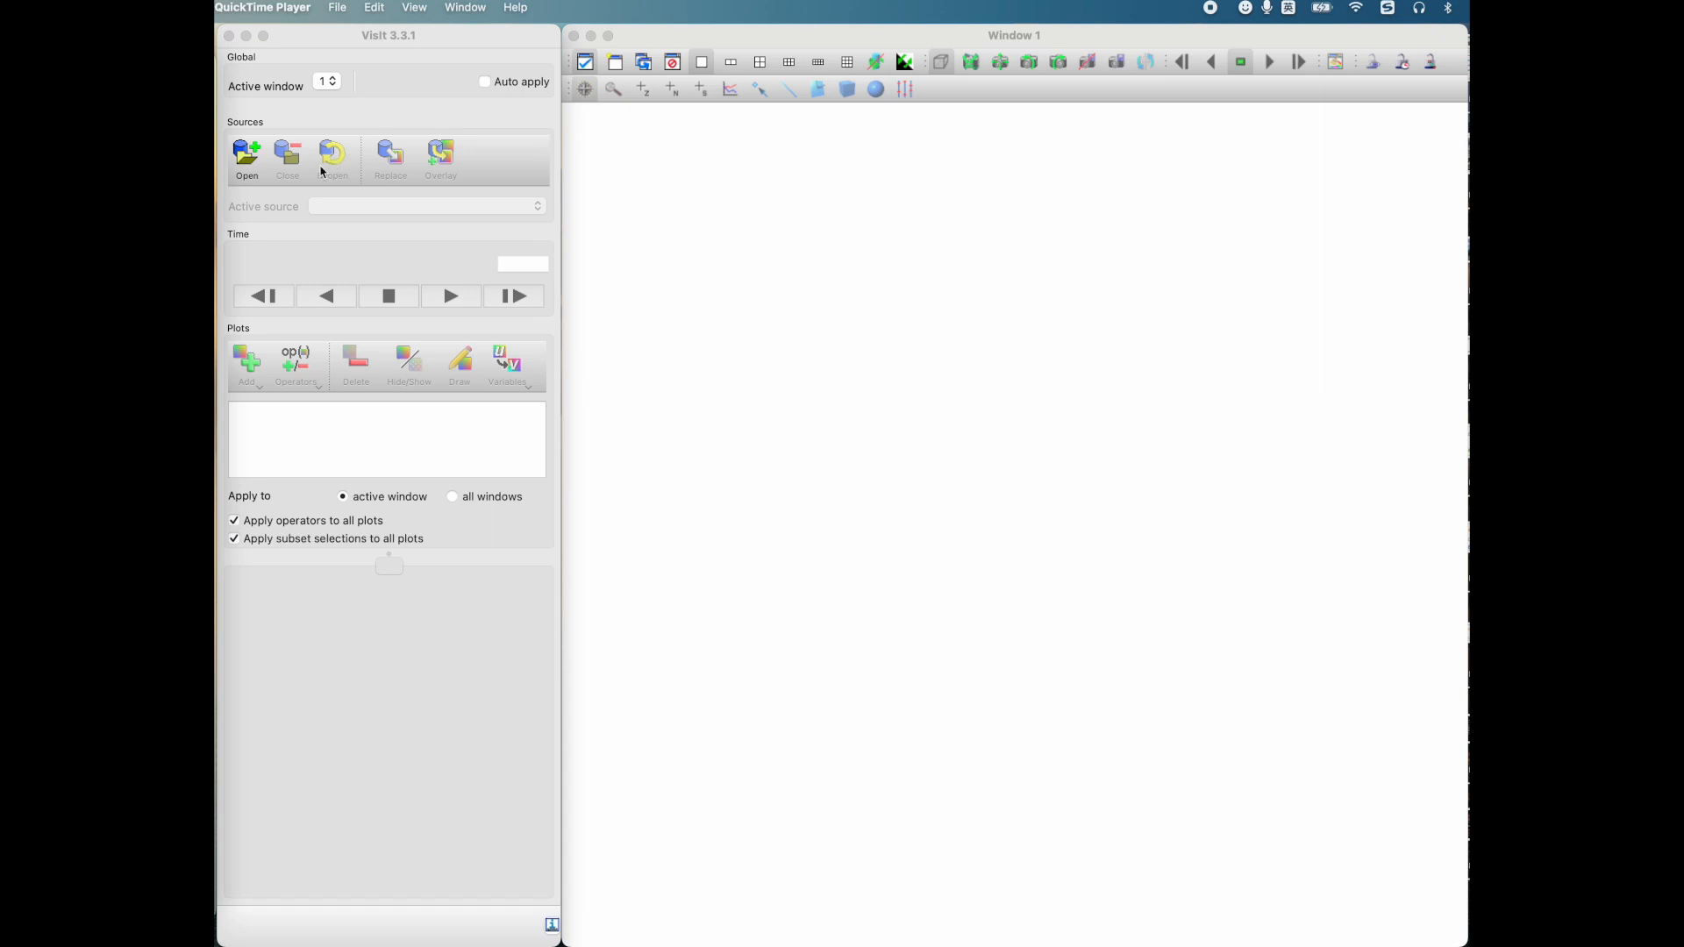
# Step: Open testoutput.cycle_000006.root from the DataSets folder inside Documents
pyautogui.click(254, 165)
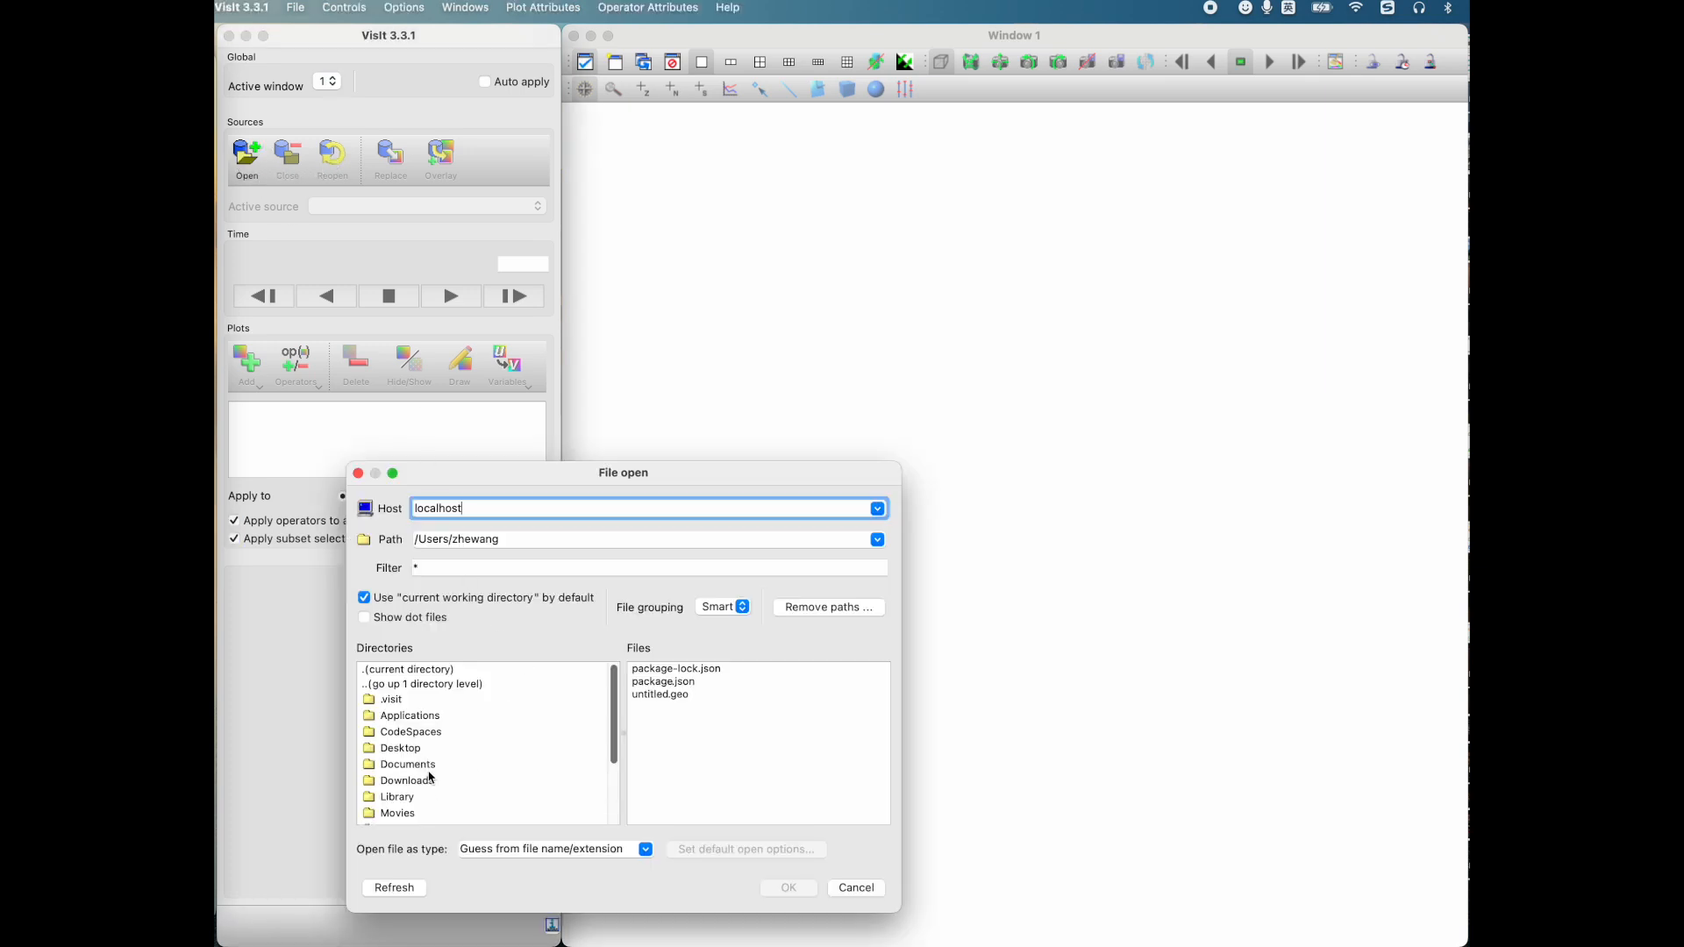
pyautogui.doubleClick(428, 781)
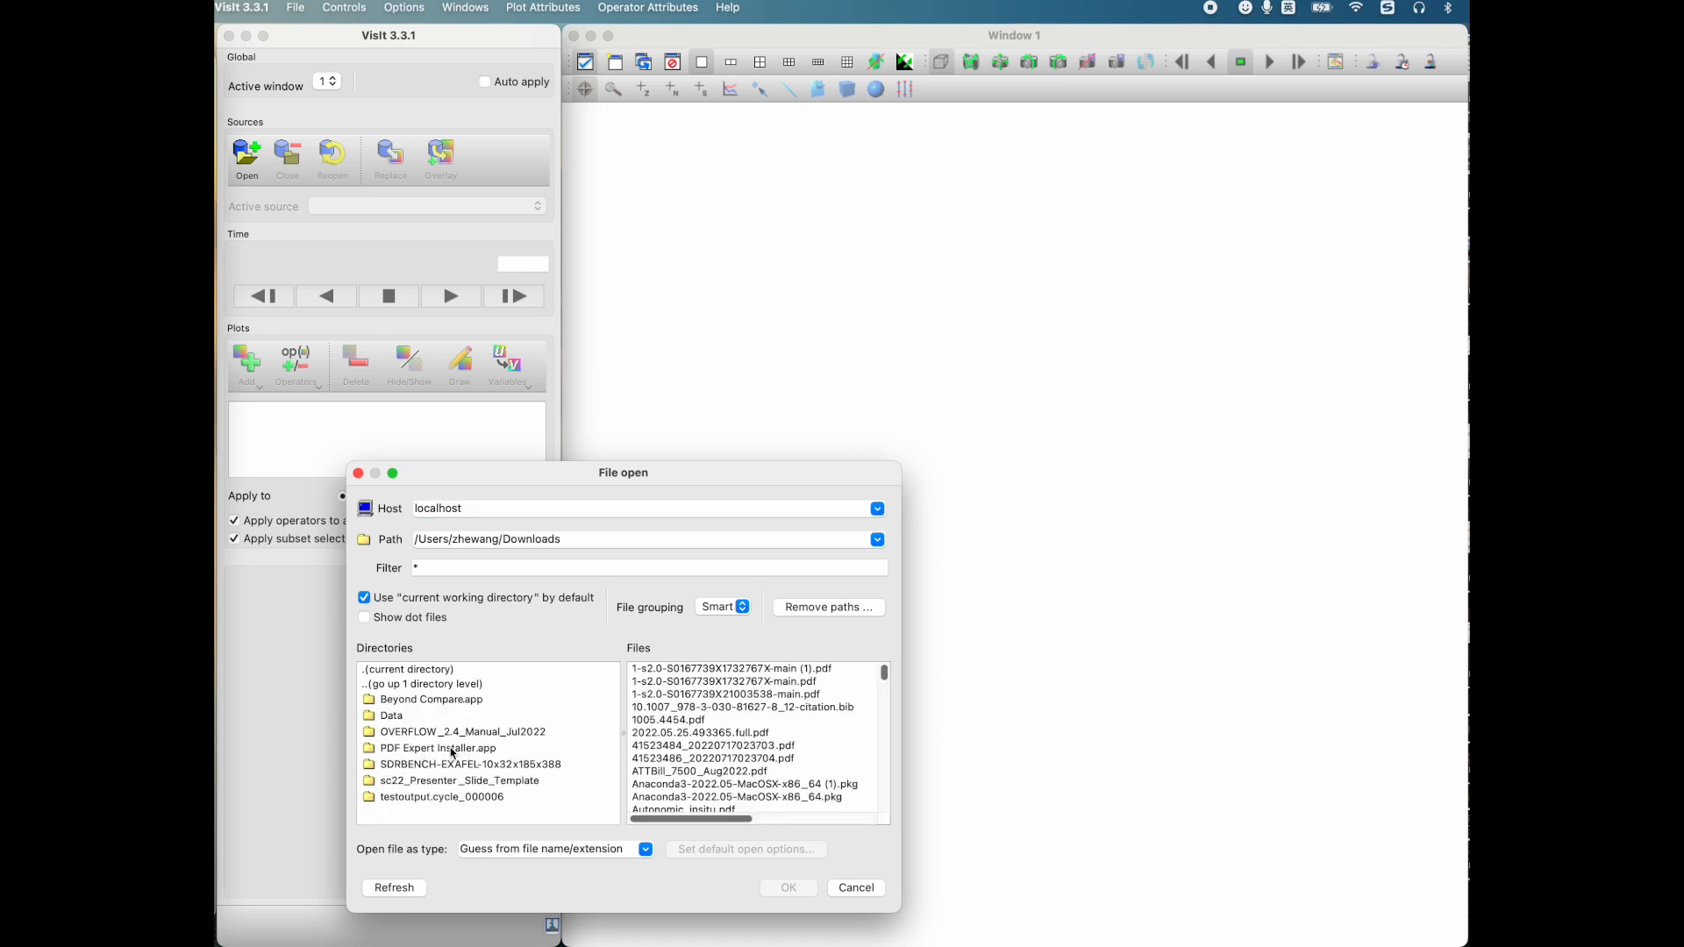
pyautogui.doubleClick(430, 685)
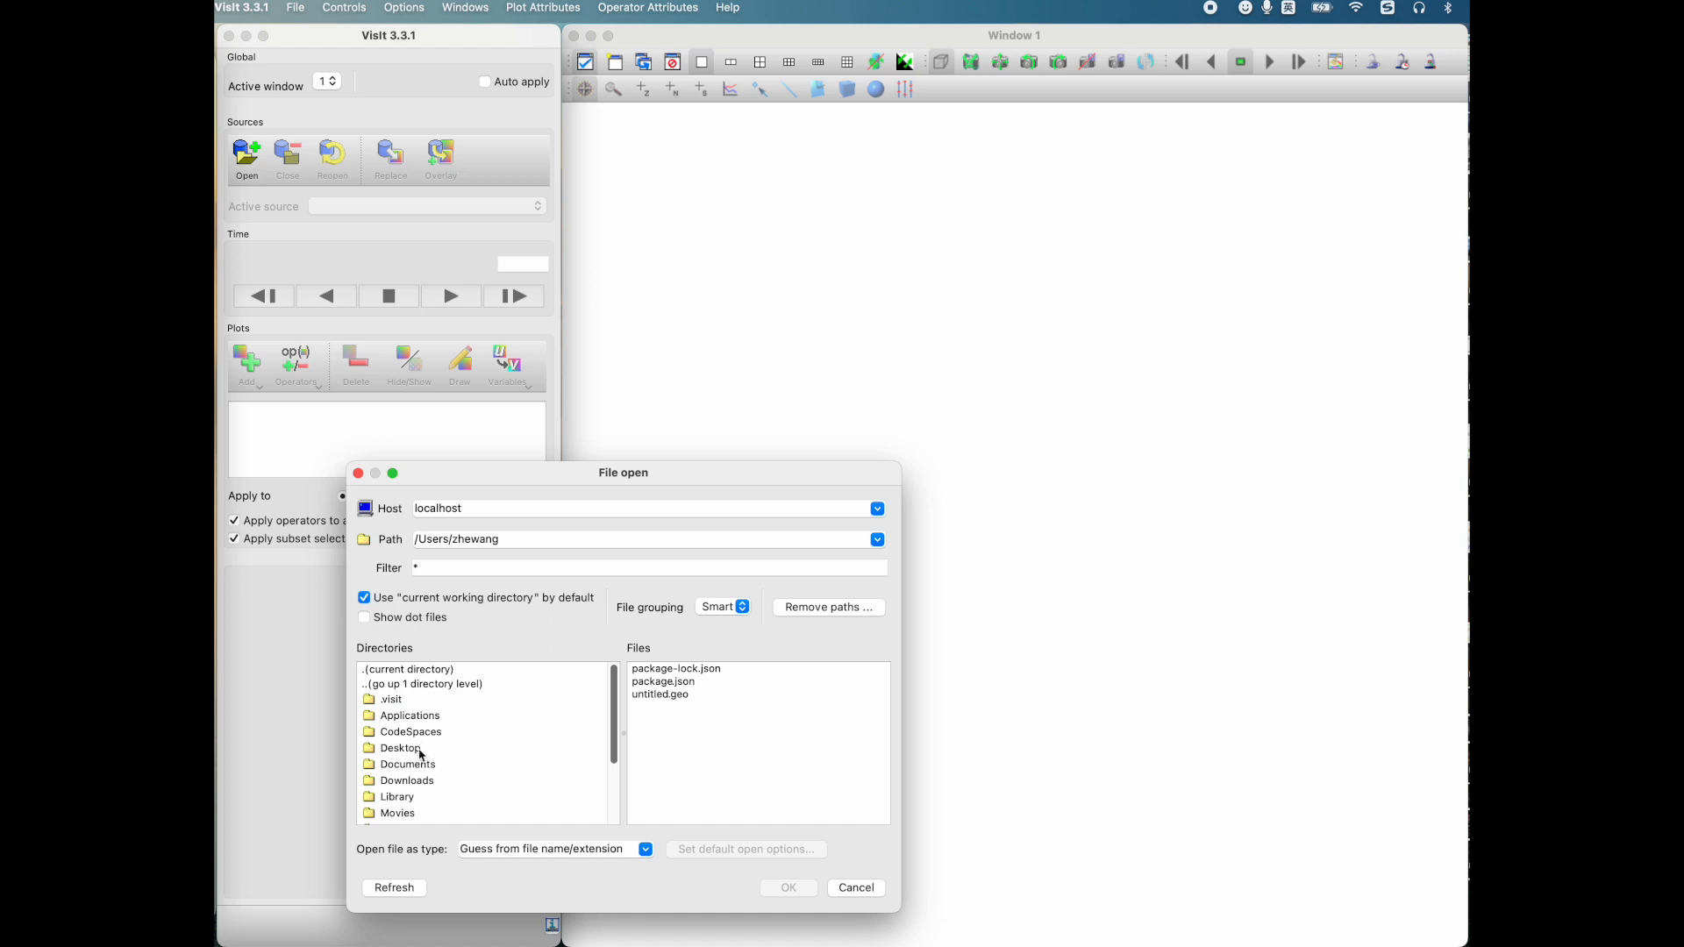
pyautogui.click(422, 766)
pyautogui.doubleClick(422, 766)
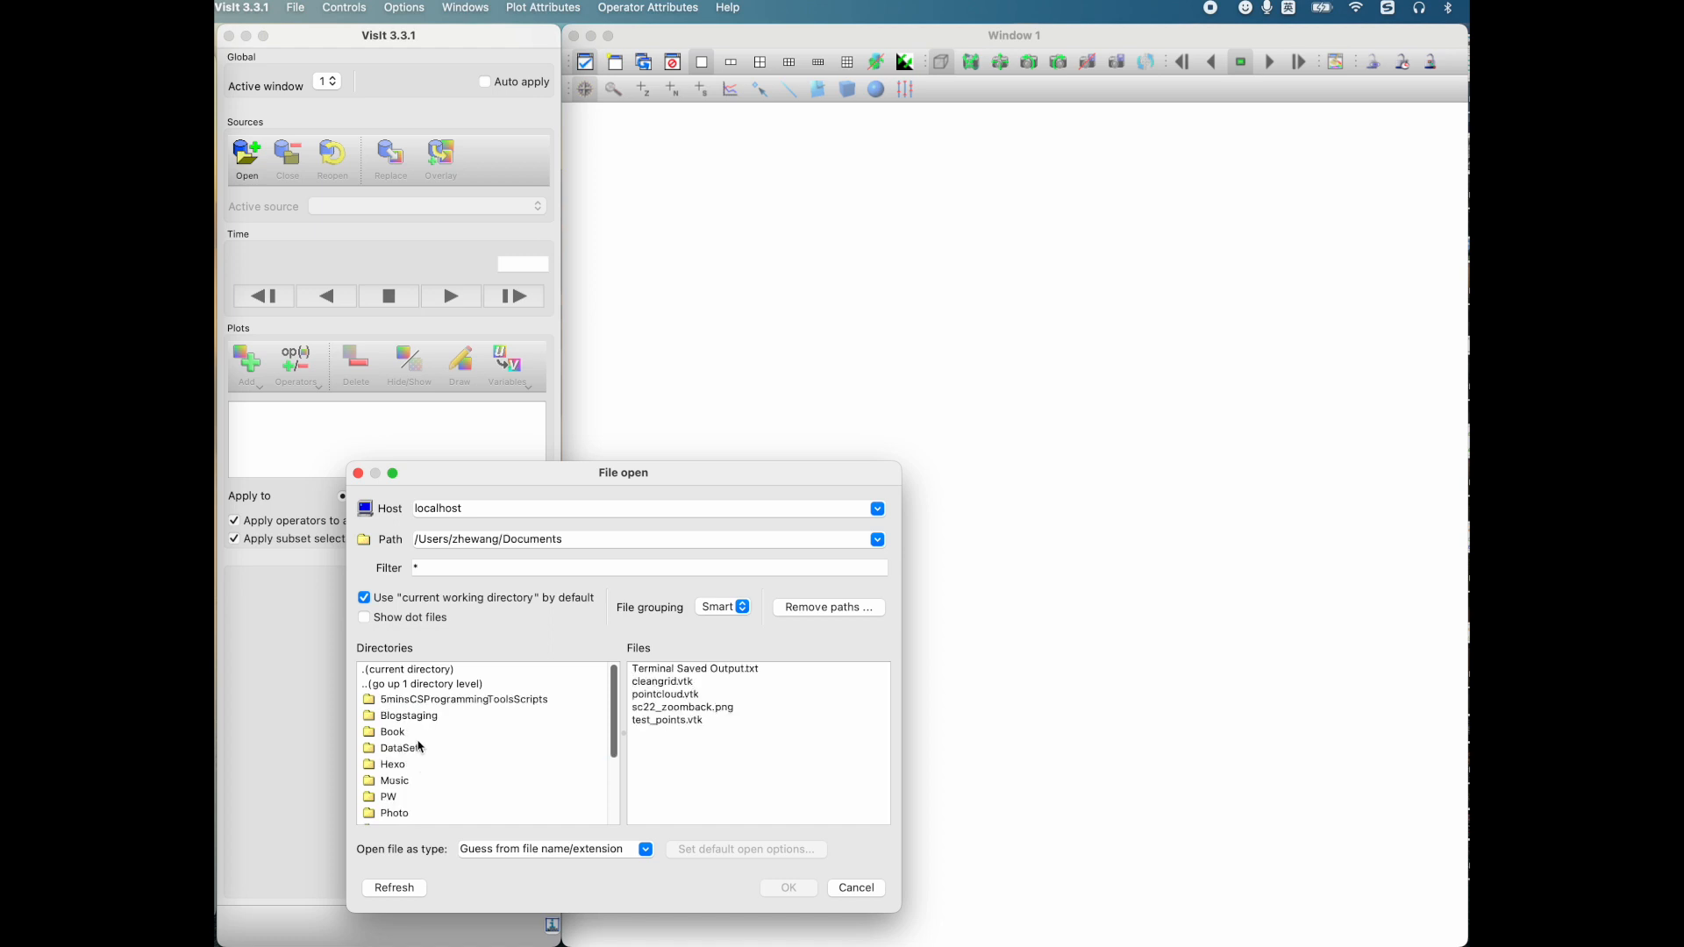
pyautogui.doubleClick(419, 750)
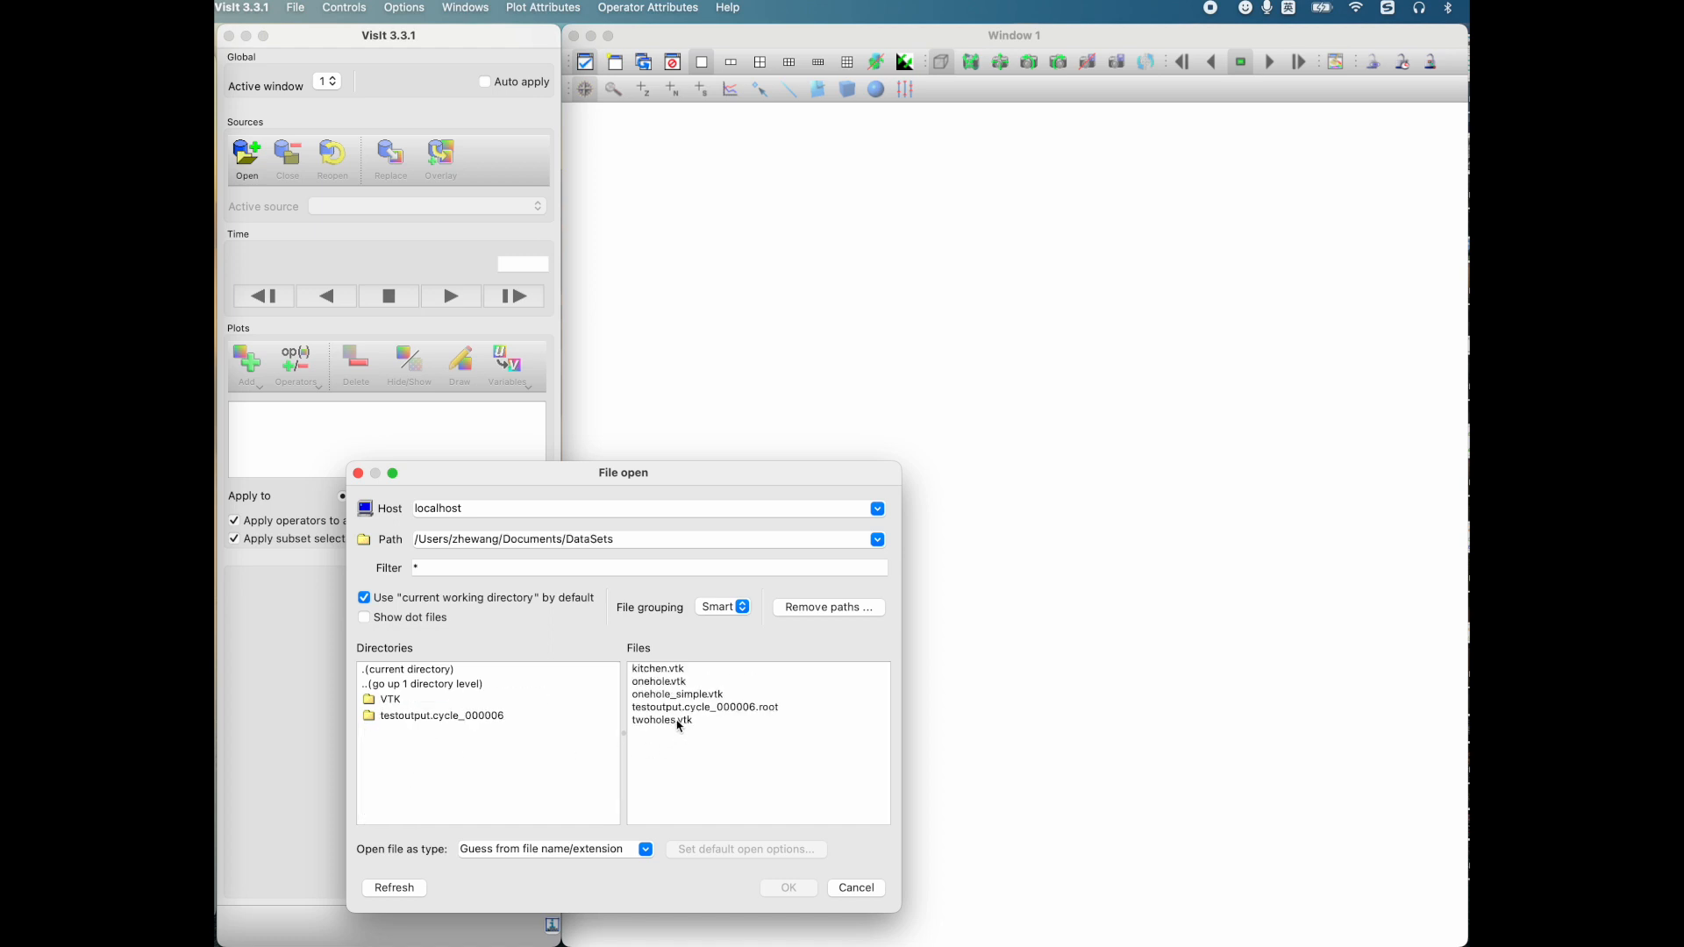
pyautogui.click(683, 707)
pyautogui.click(788, 887)
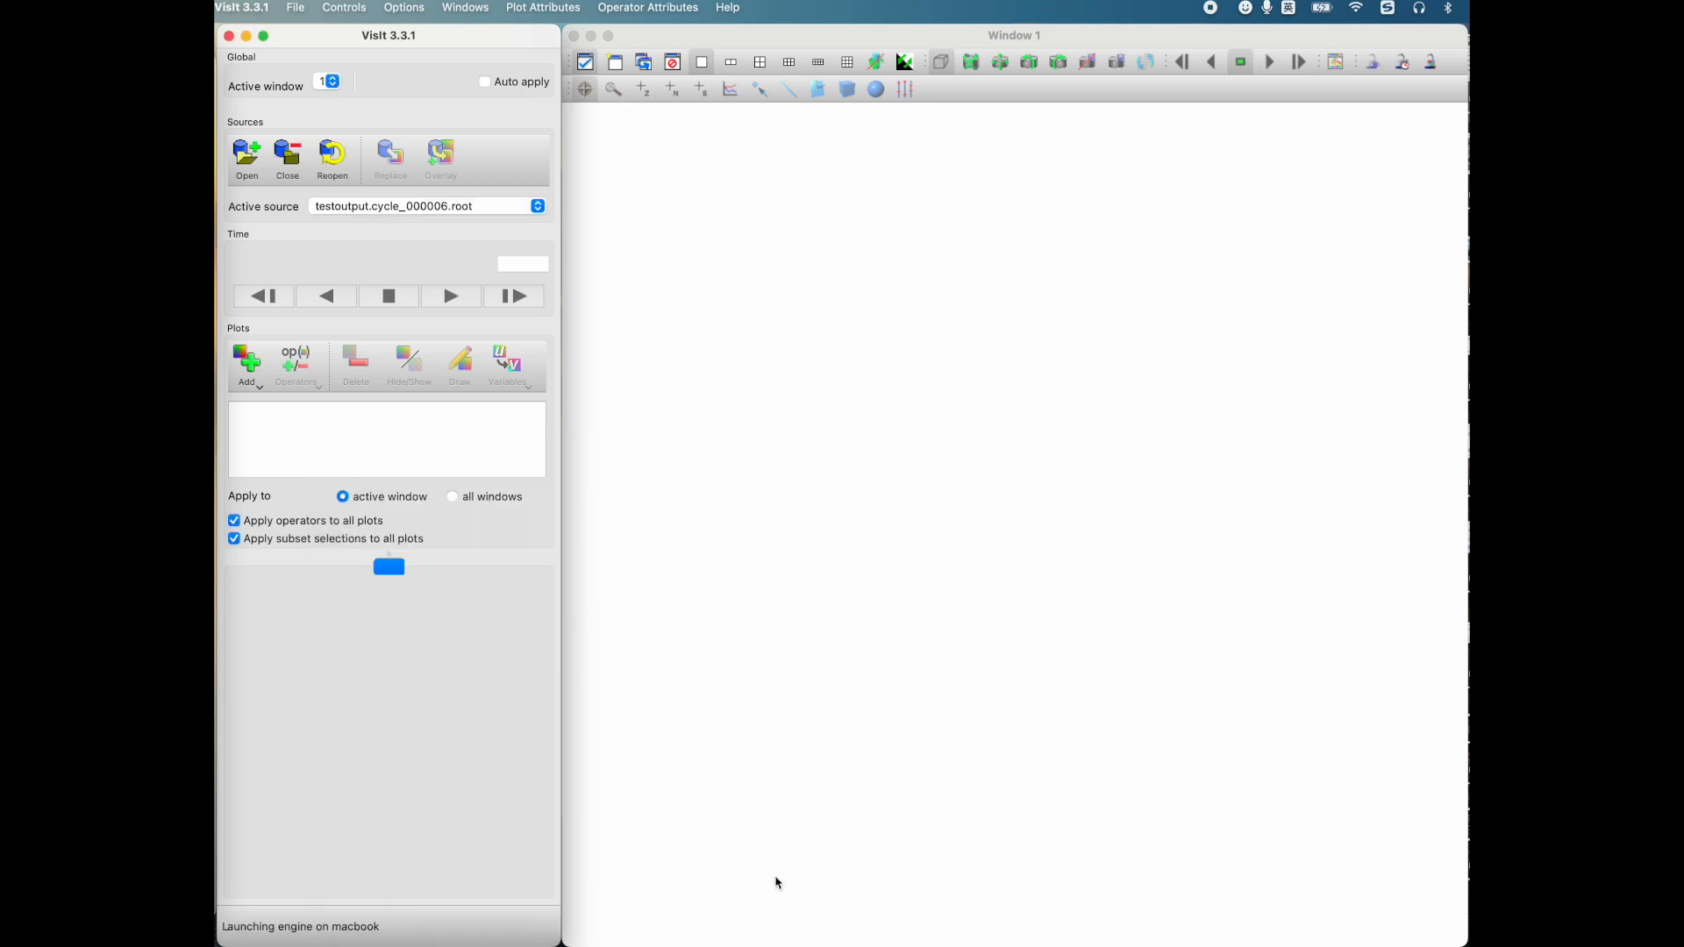
# Step: Open the file information for testoutput.cycle_000006.root and examine its mesh description and scalar variables, especially the velocity components
pyautogui.click(295, 9)
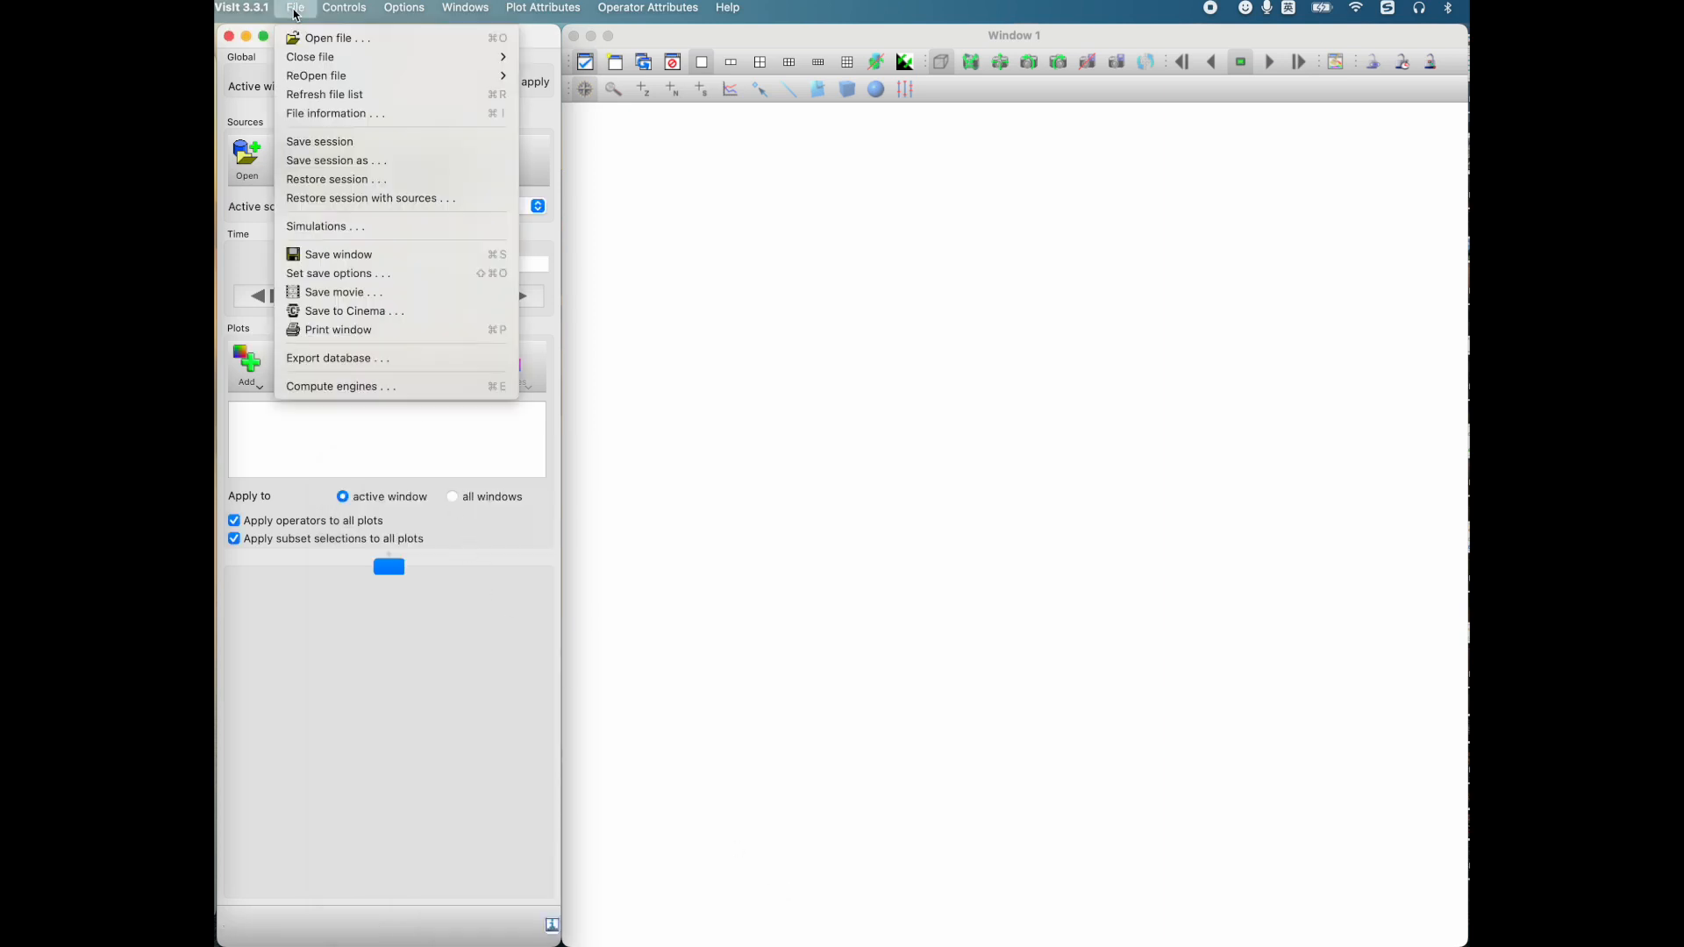
pyautogui.click(342, 123)
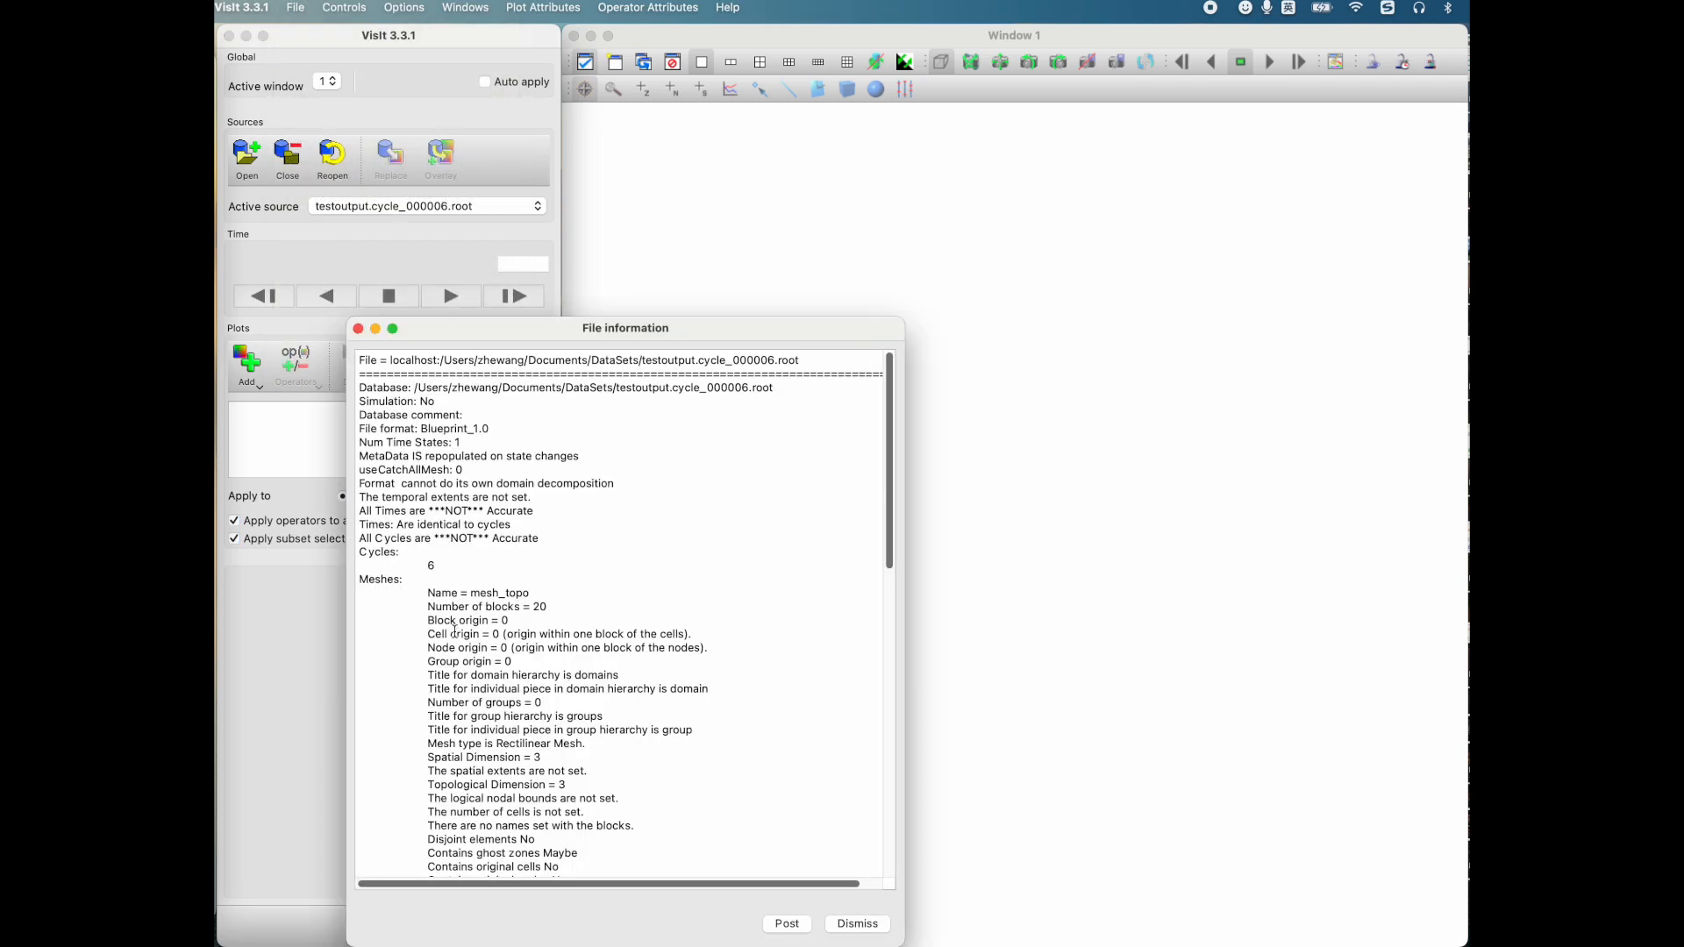
pyautogui.scroll(-10, 456, 633)
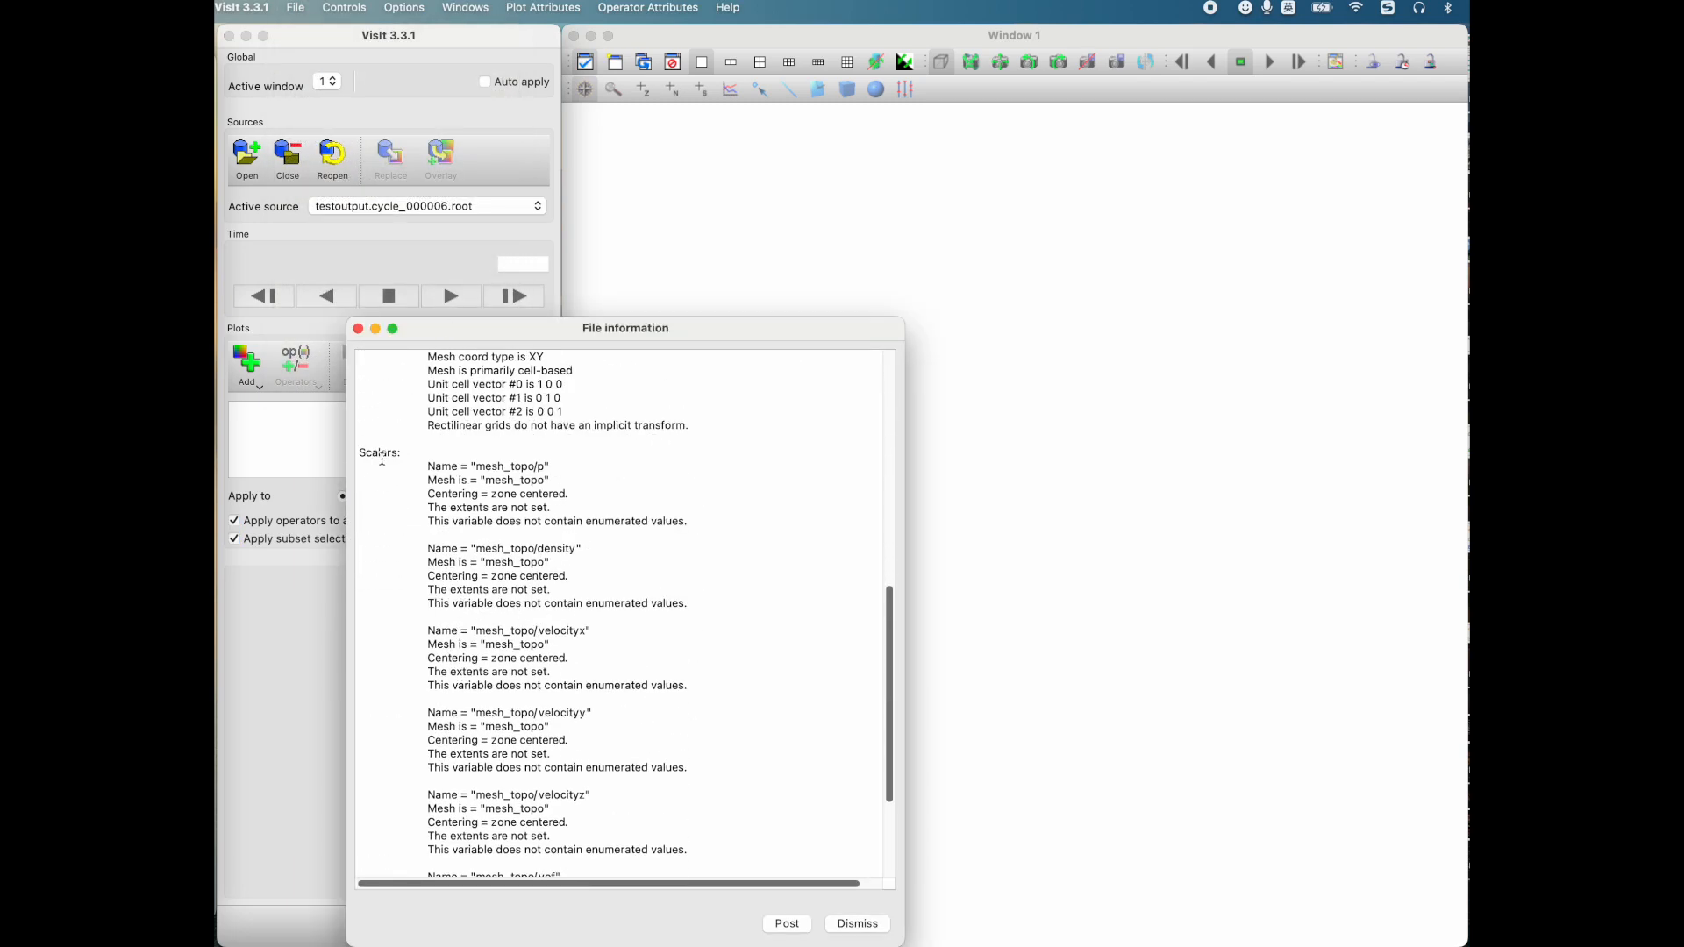
pyautogui.scroll(10, 398, 505)
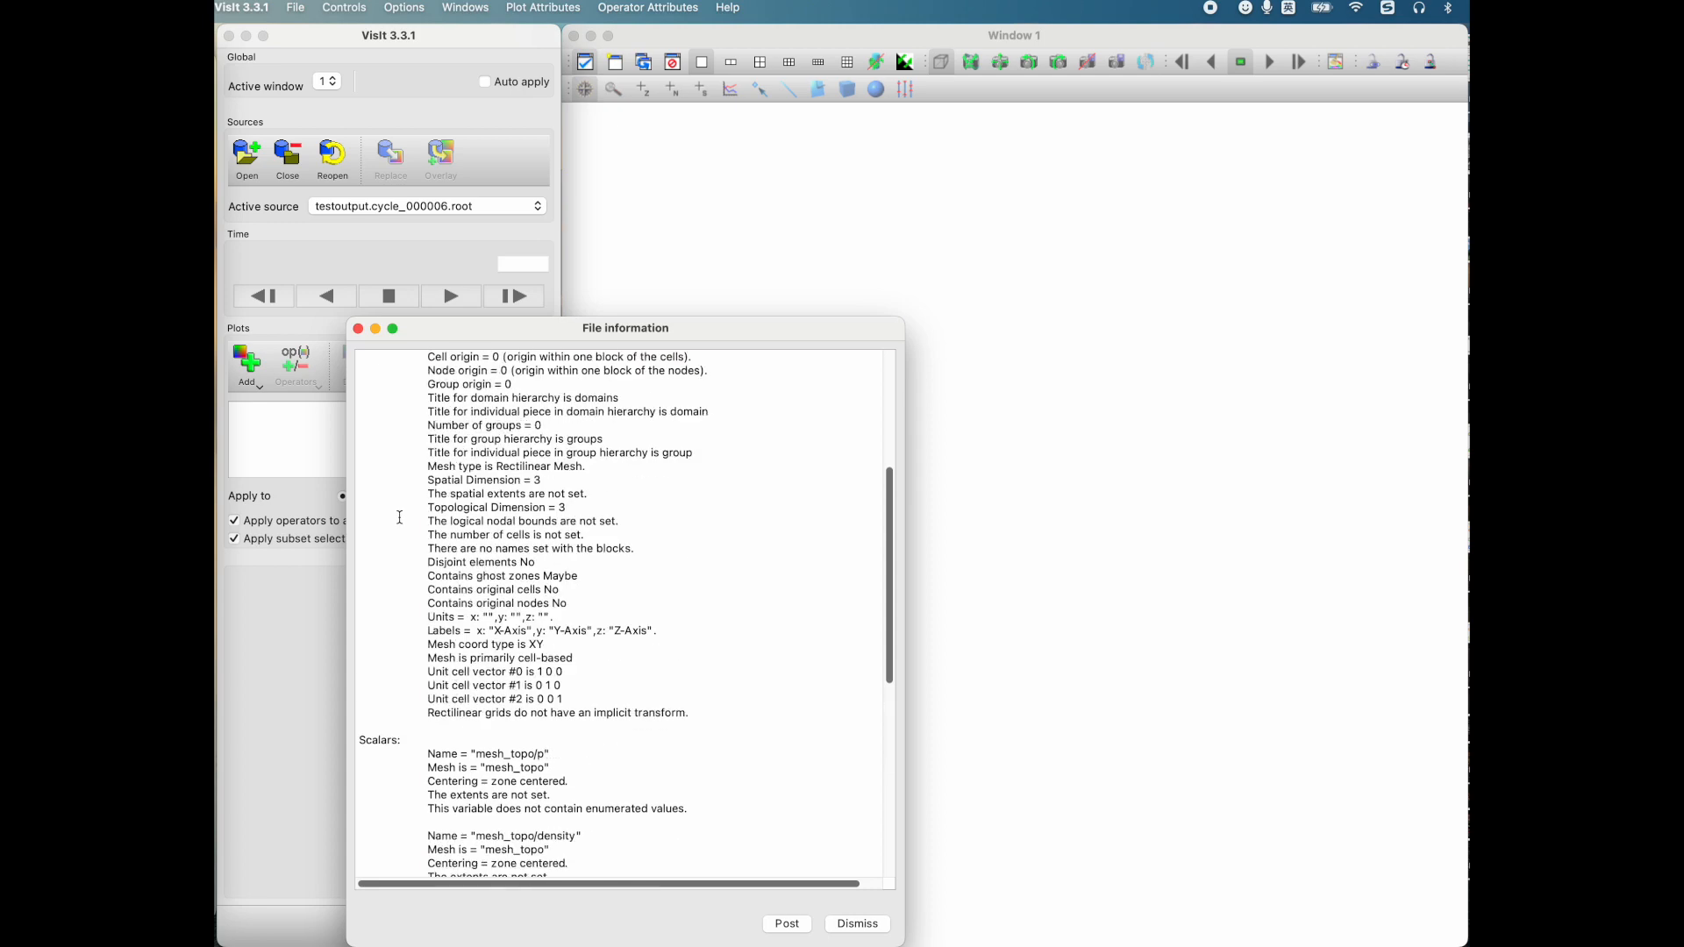
pyautogui.scroll(-10, 399, 519)
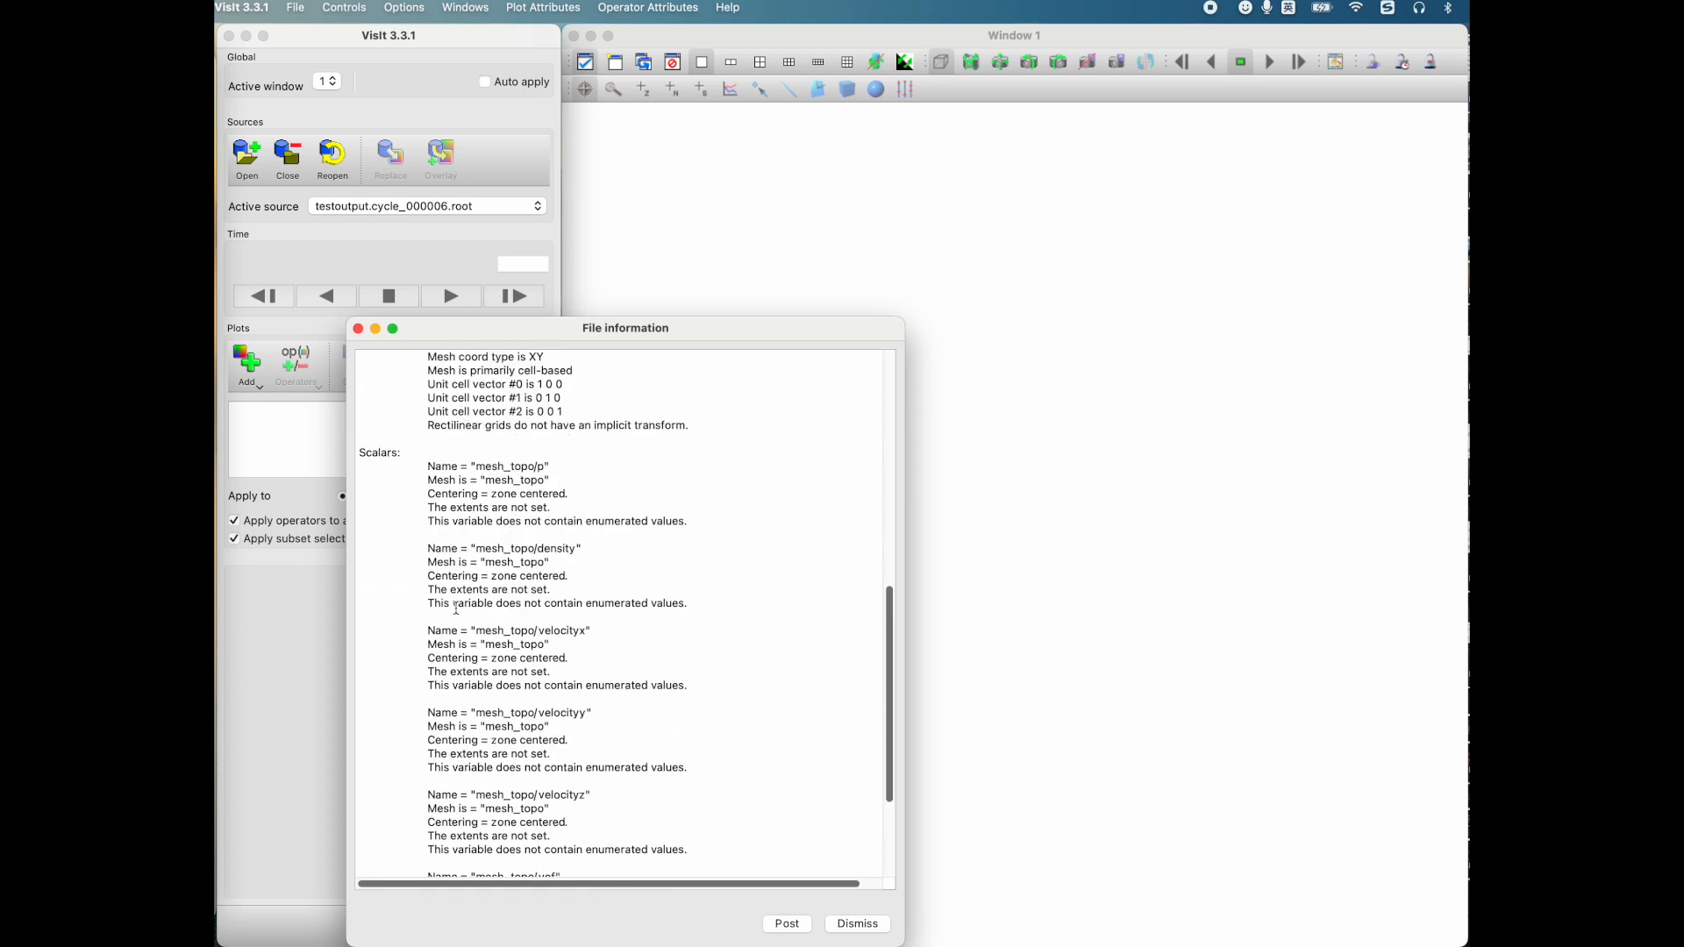
pyautogui.scroll(-5, 446, 589)
pyautogui.moveTo(576, 690); pyautogui.dragTo(400, 481)
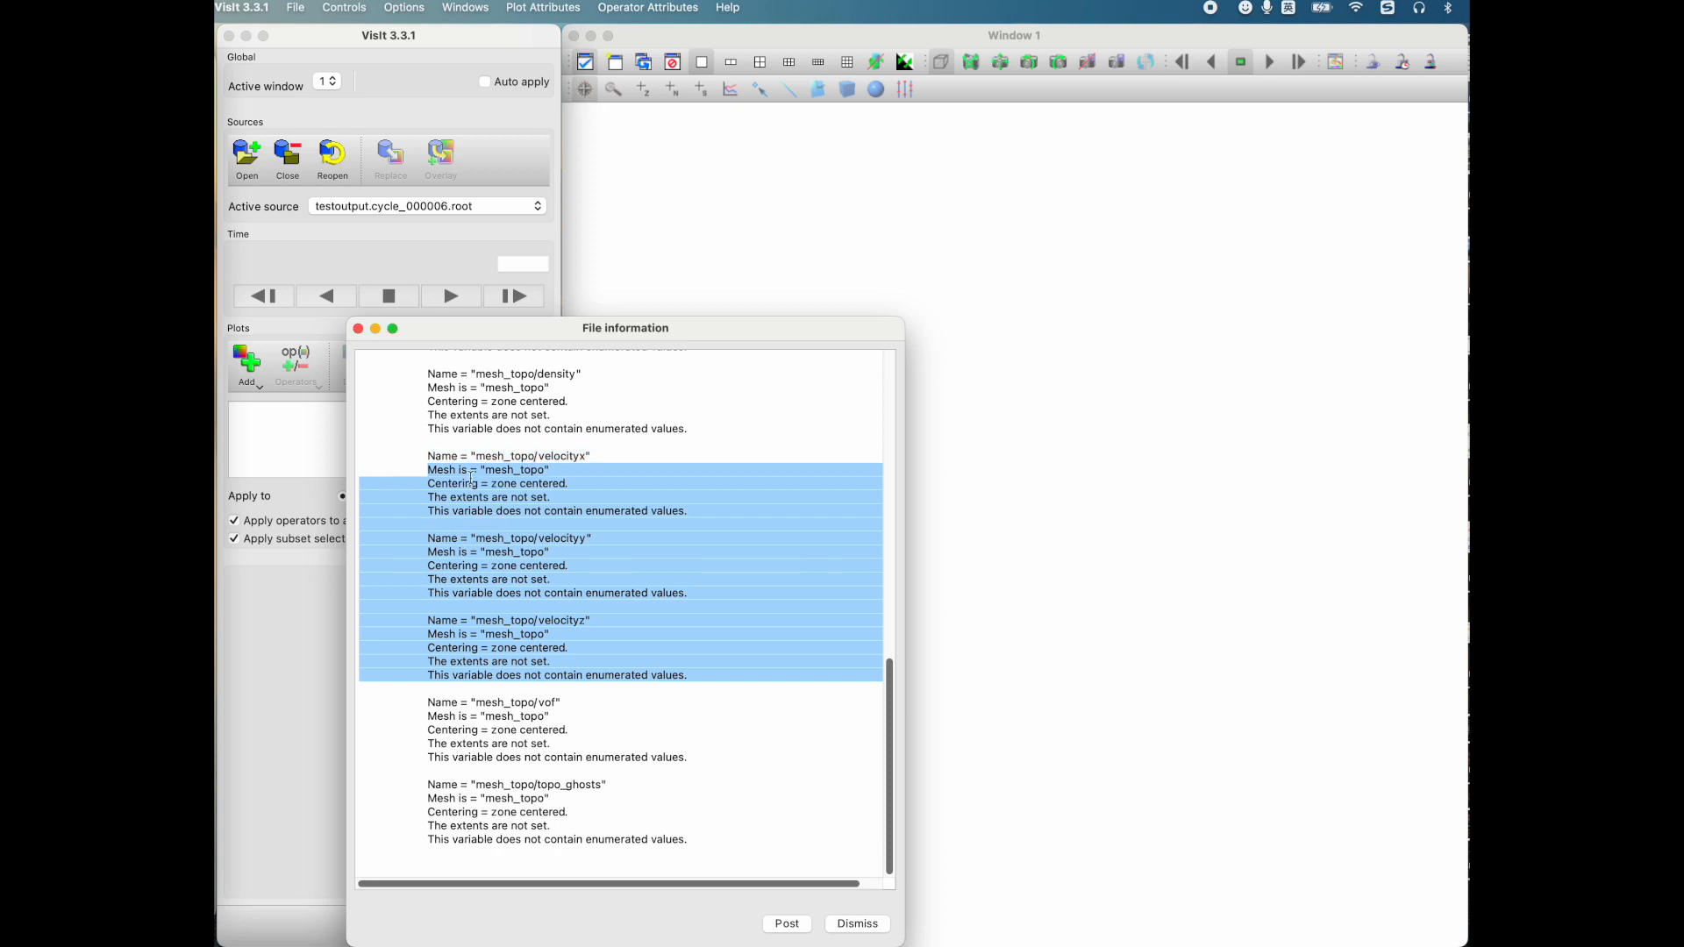
pyautogui.scroll(5, 465, 473)
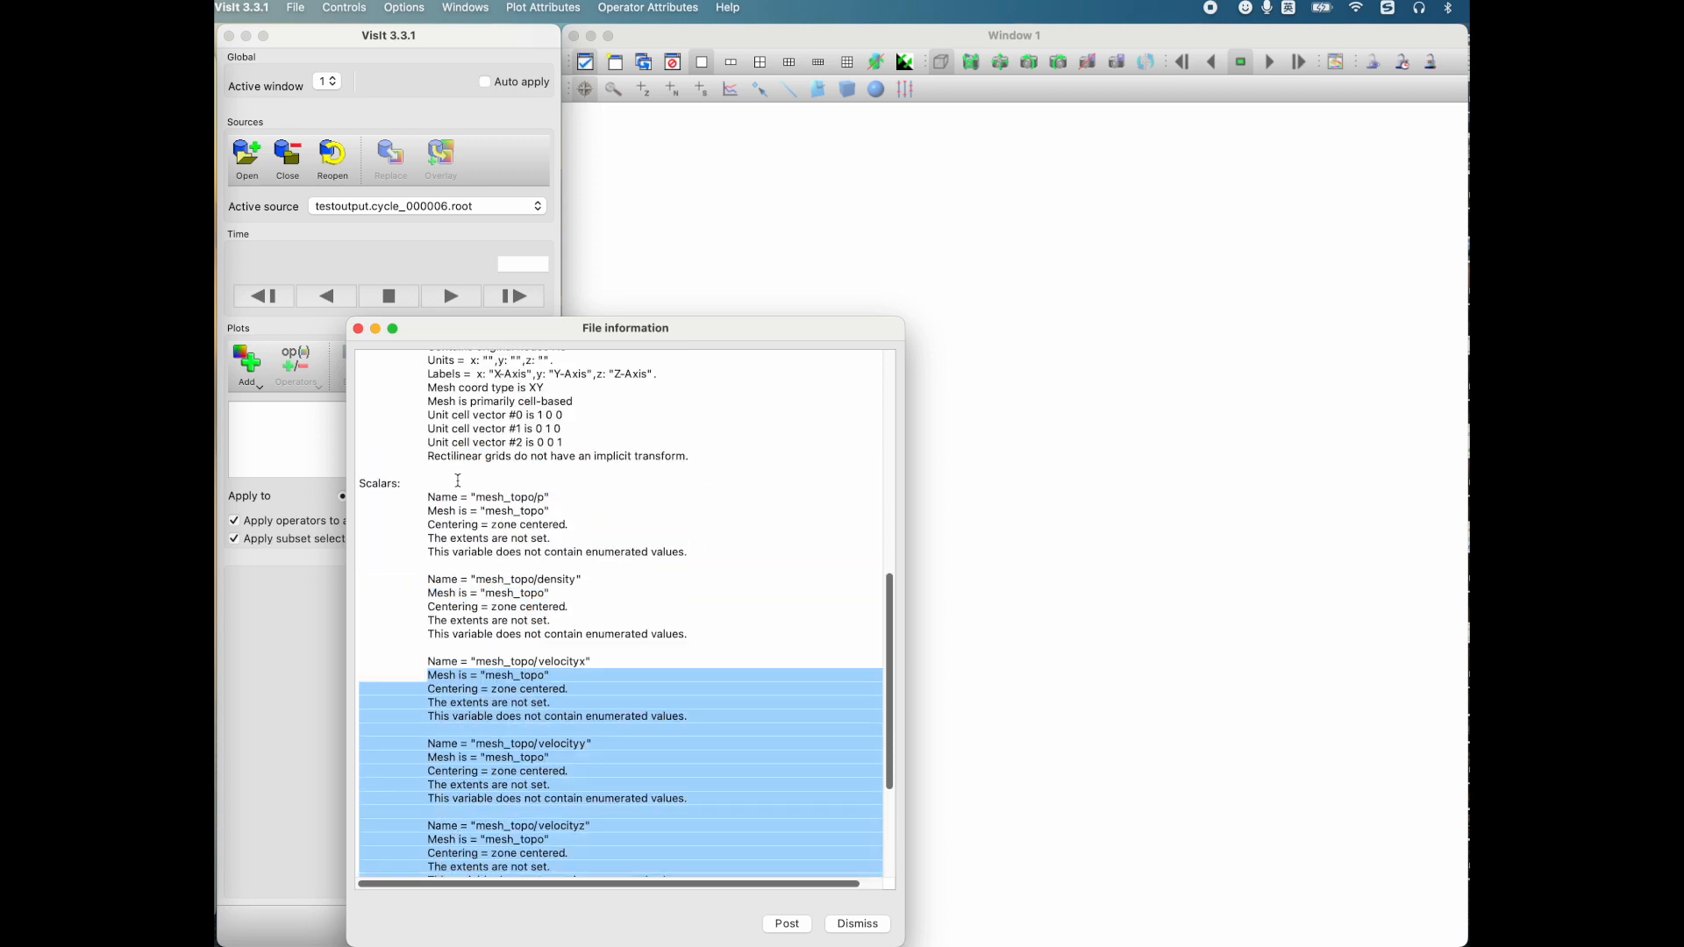
pyautogui.scroll(10, 452, 471)
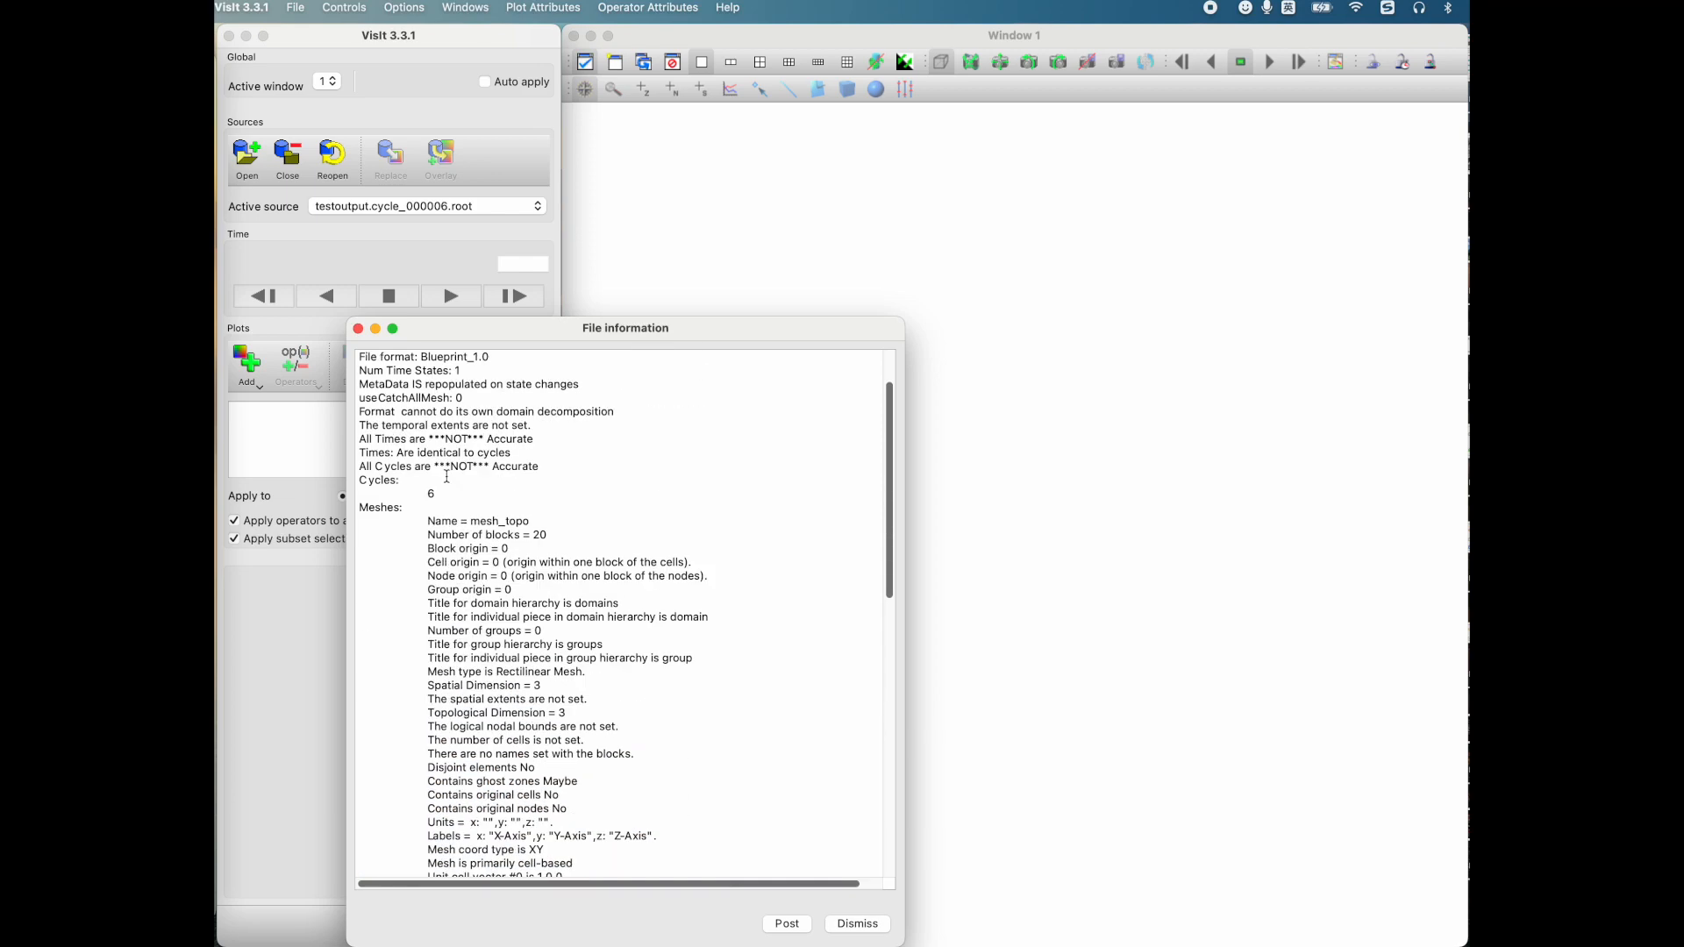
pyautogui.scroll(-5, 375, 355)
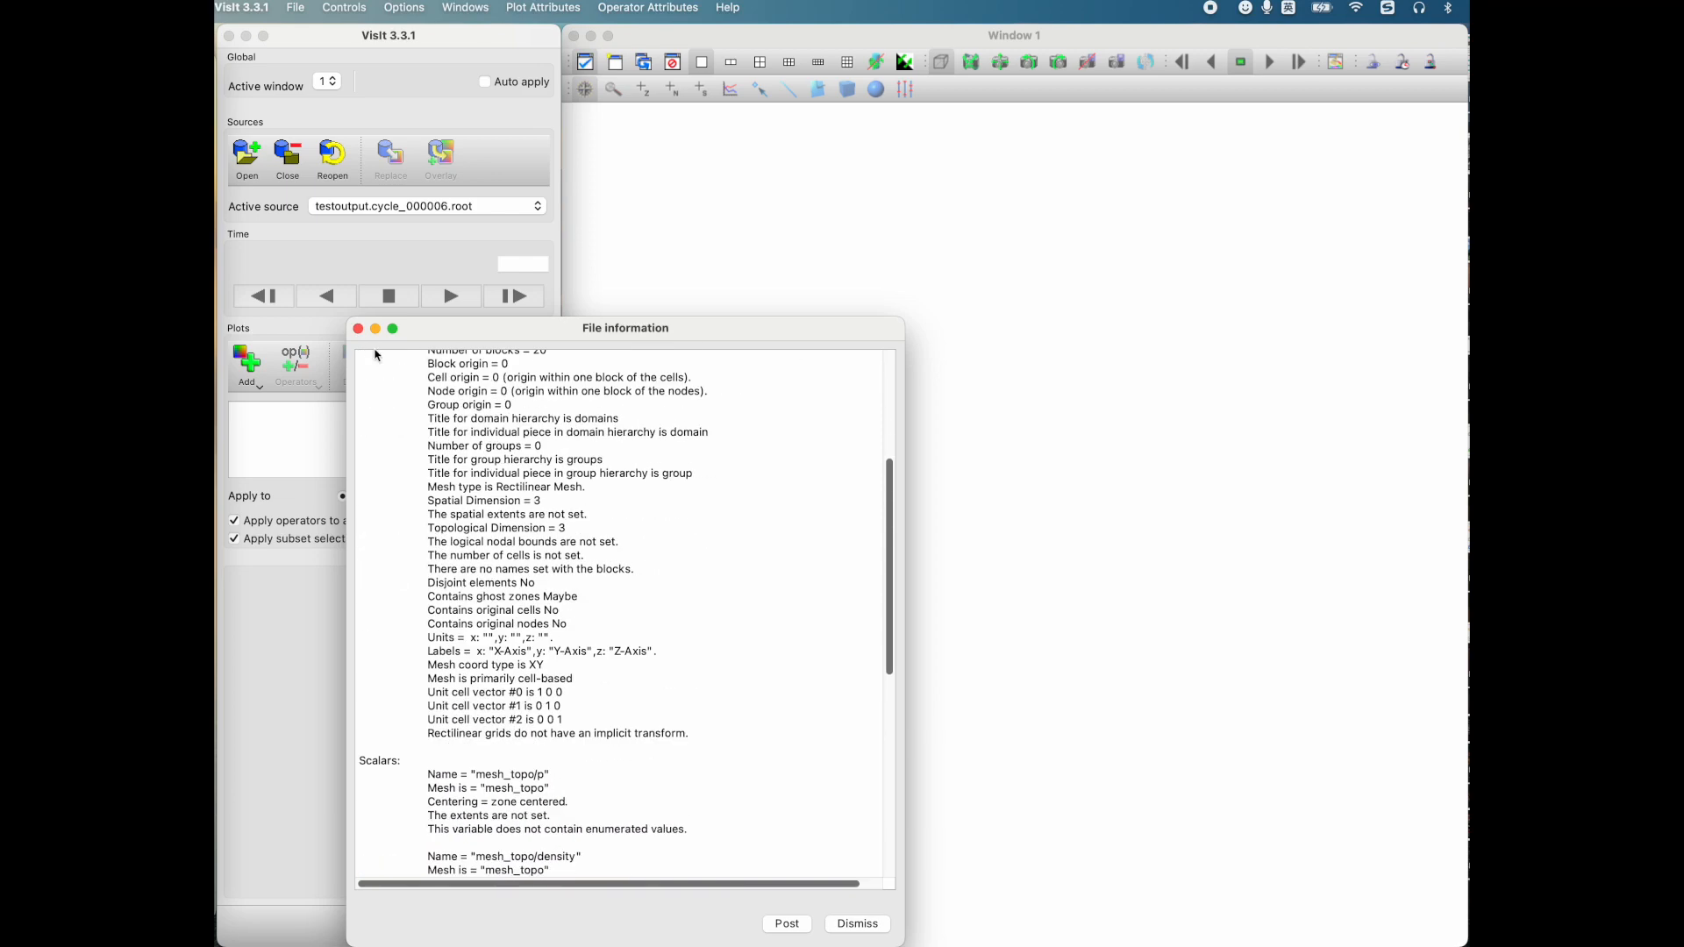
# Step: Close the file information, open the Expressions window and create a new expression named velocity
pyautogui.click(359, 330)
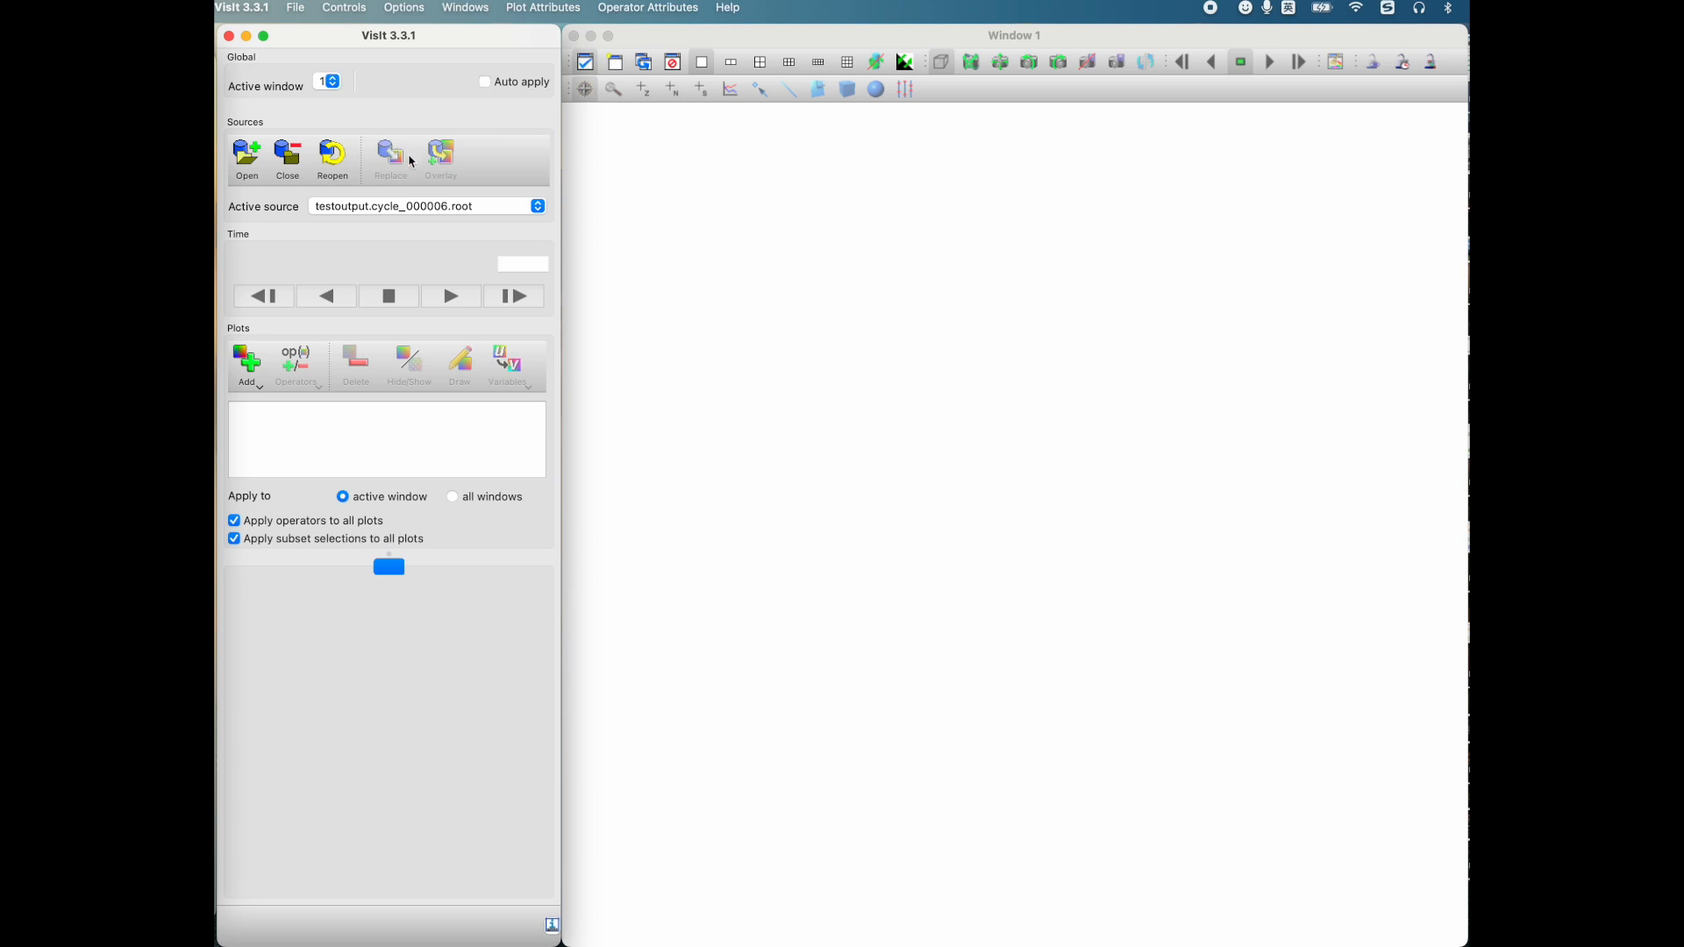
pyautogui.click(350, 16)
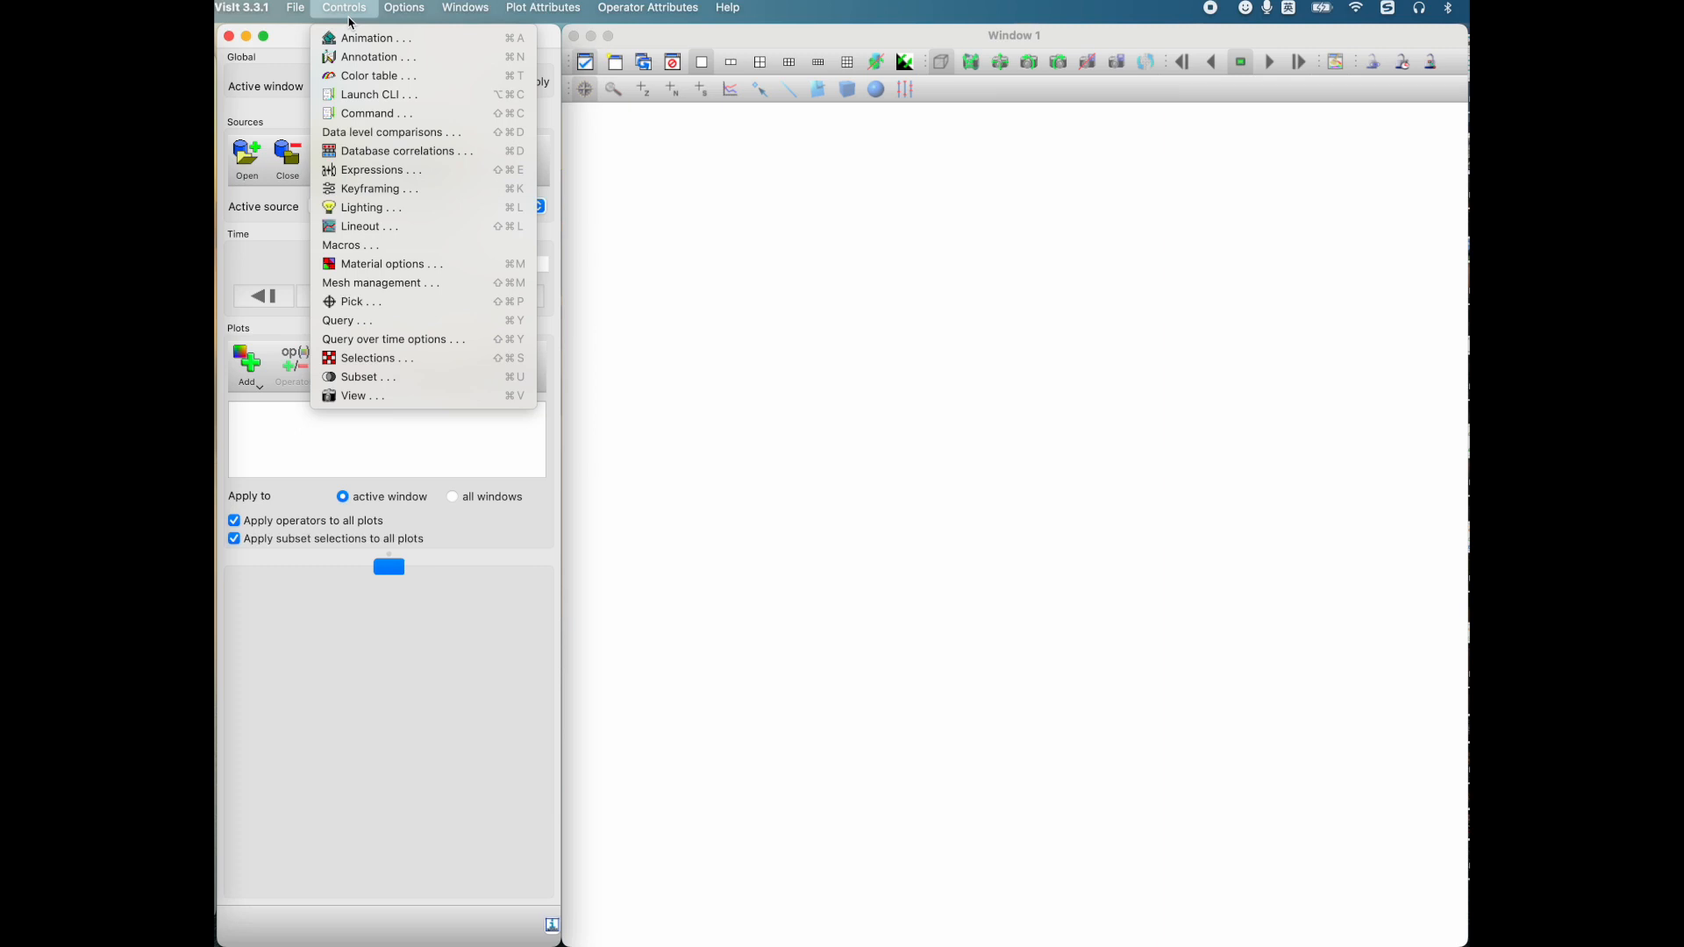
pyautogui.click(351, 175)
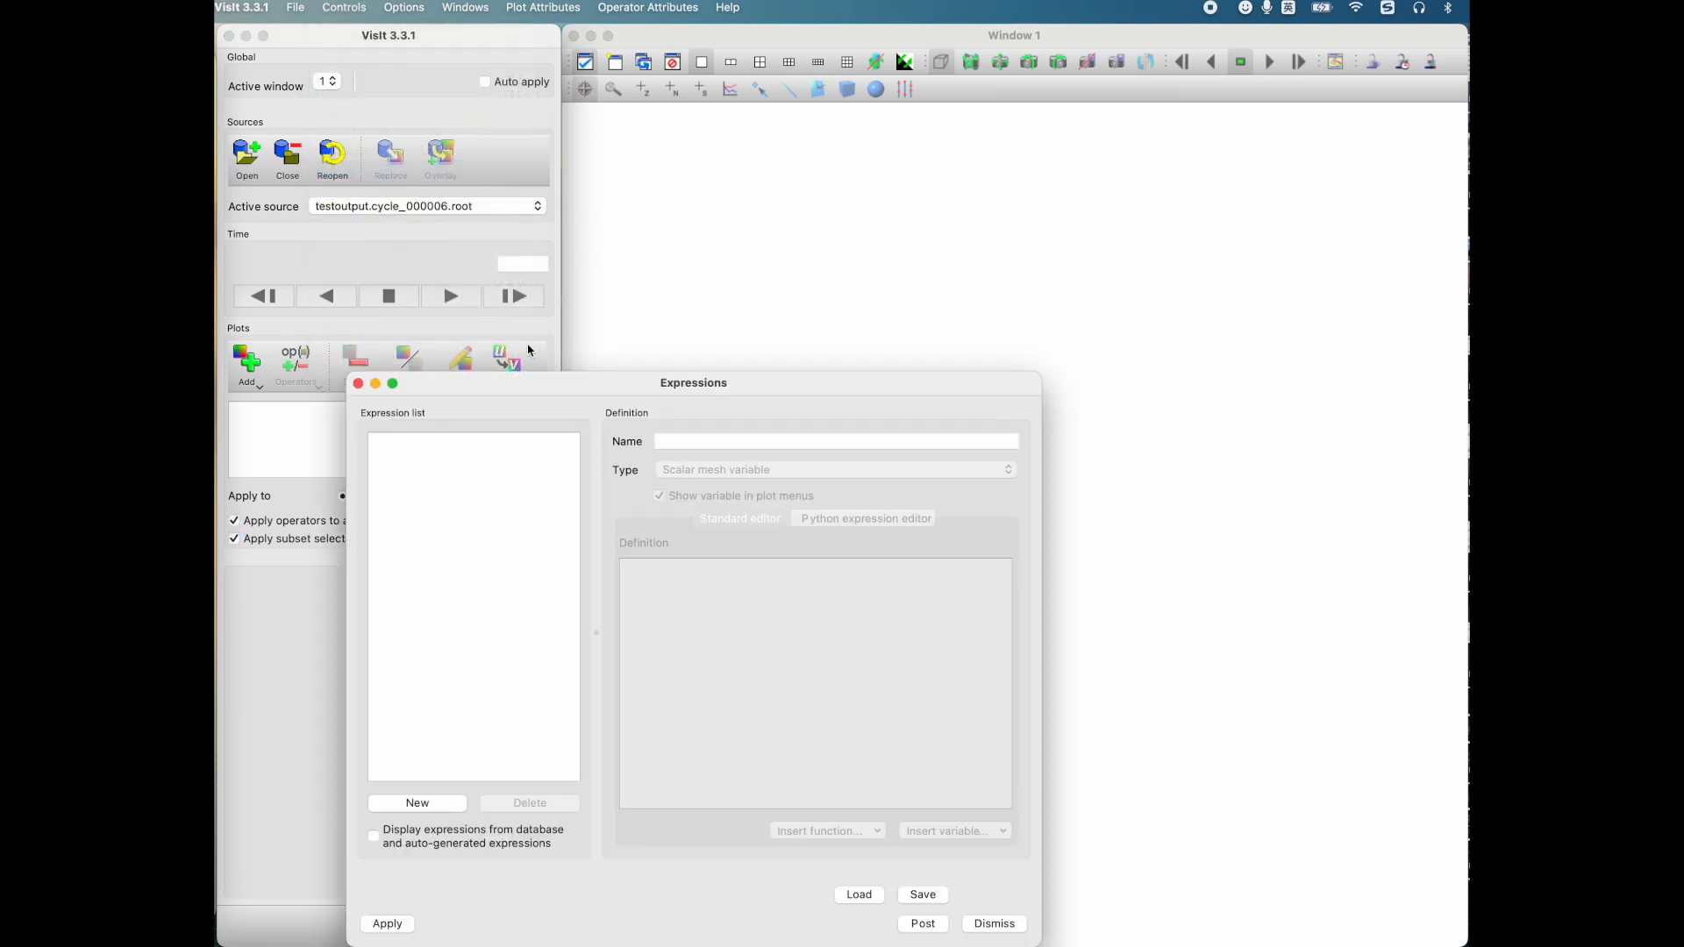
pyautogui.moveTo(621, 389); pyautogui.dragTo(636, 208)
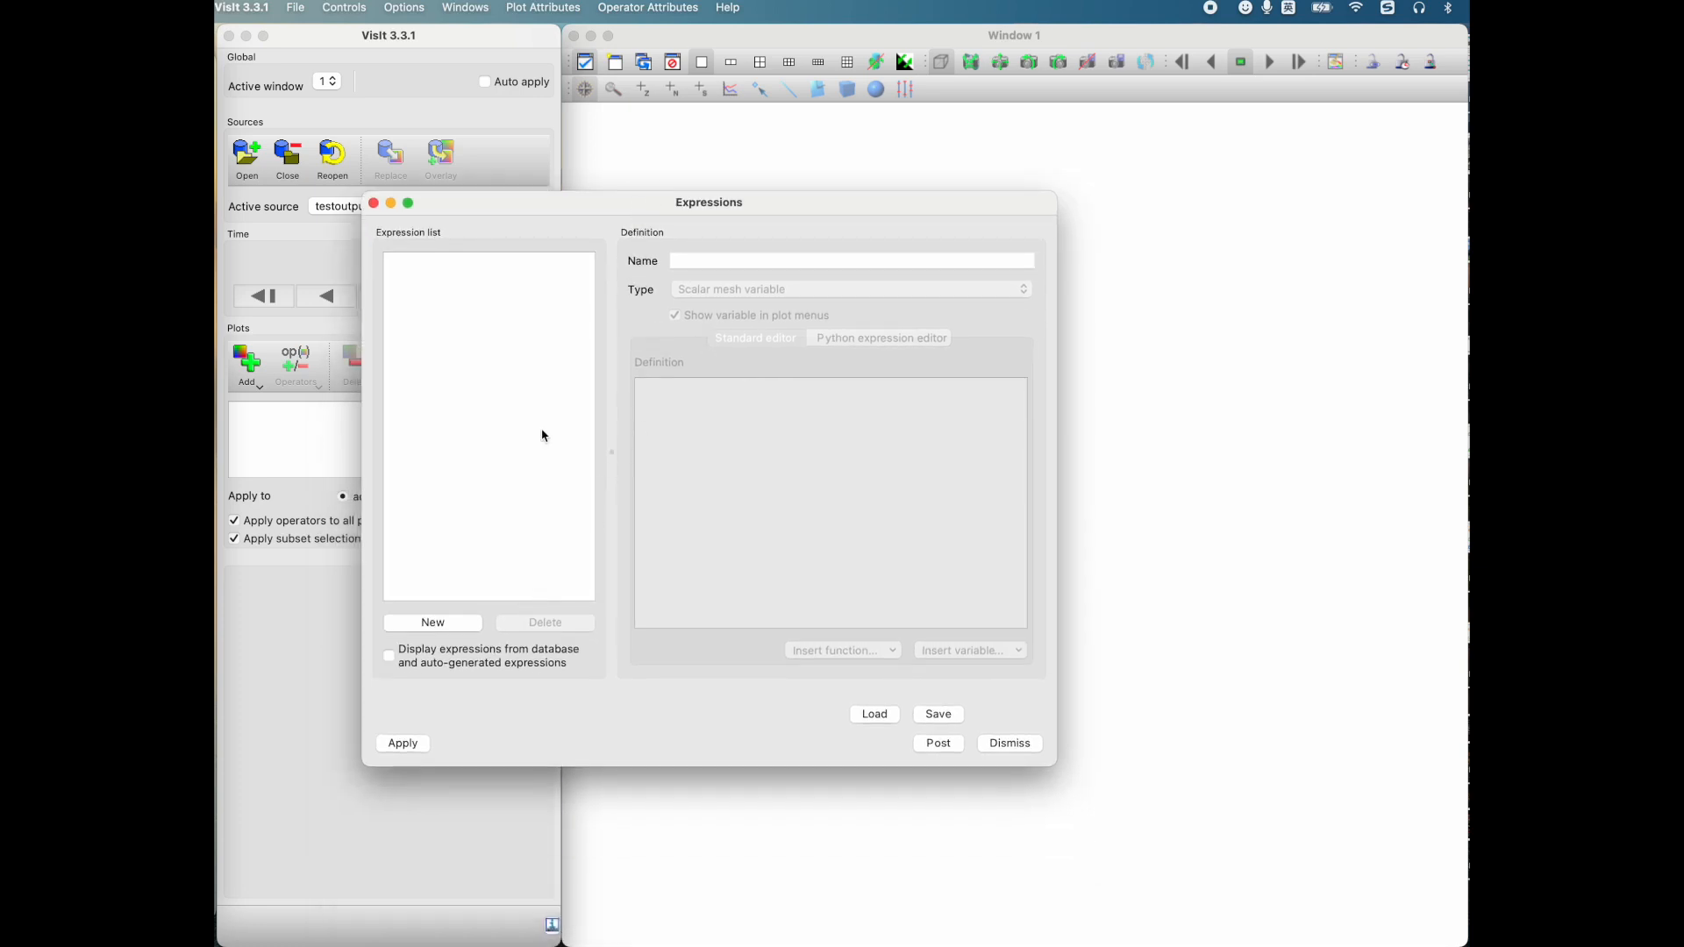
pyautogui.click(433, 623)
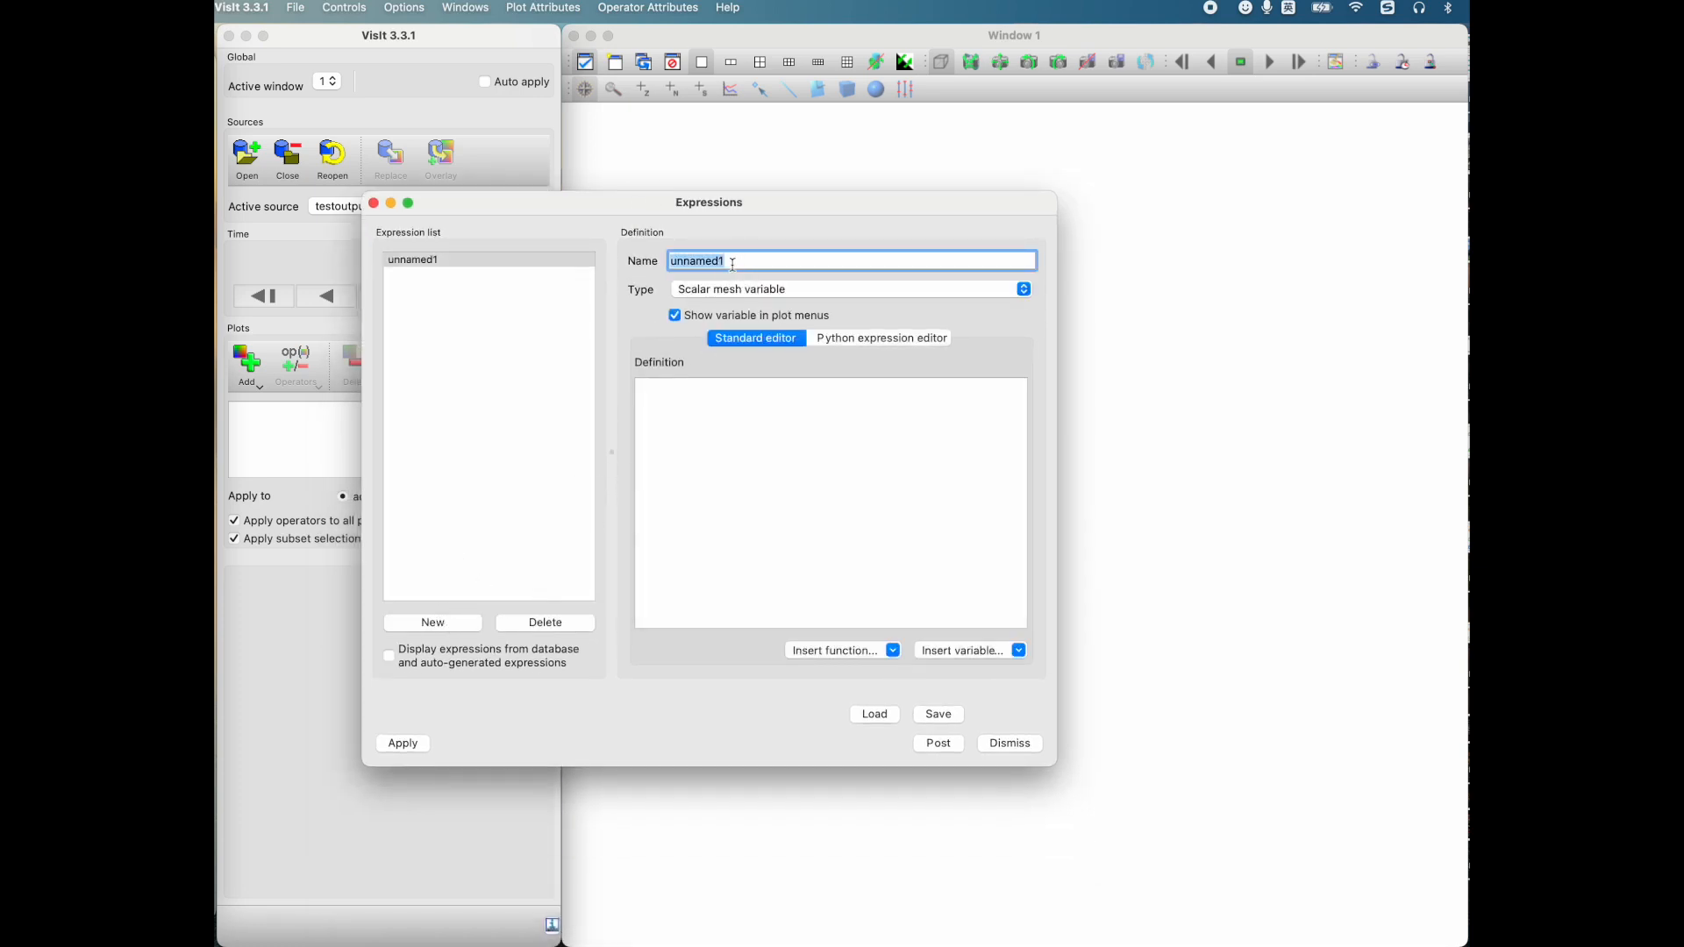
pyautogui.write('velocity')
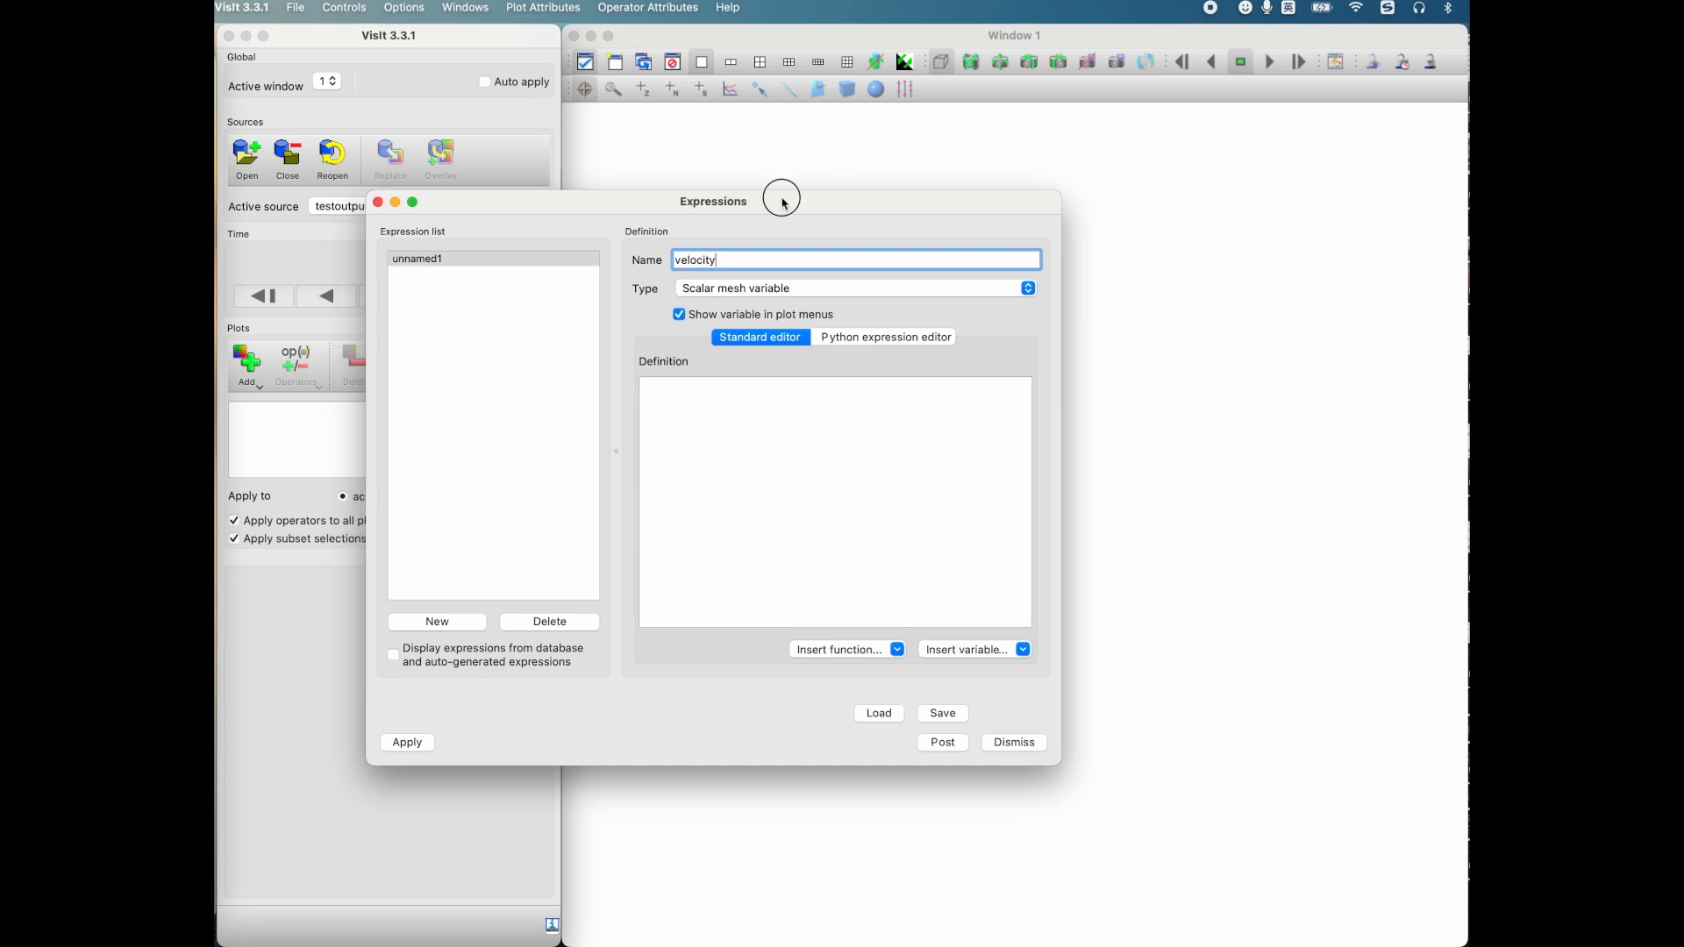
# Step: Check which variables of testoutput.cycle_000006.root are available for a Vector plot
pyautogui.moveTo(771, 195); pyautogui.dragTo(1044, 183)
pyautogui.click(246, 384)
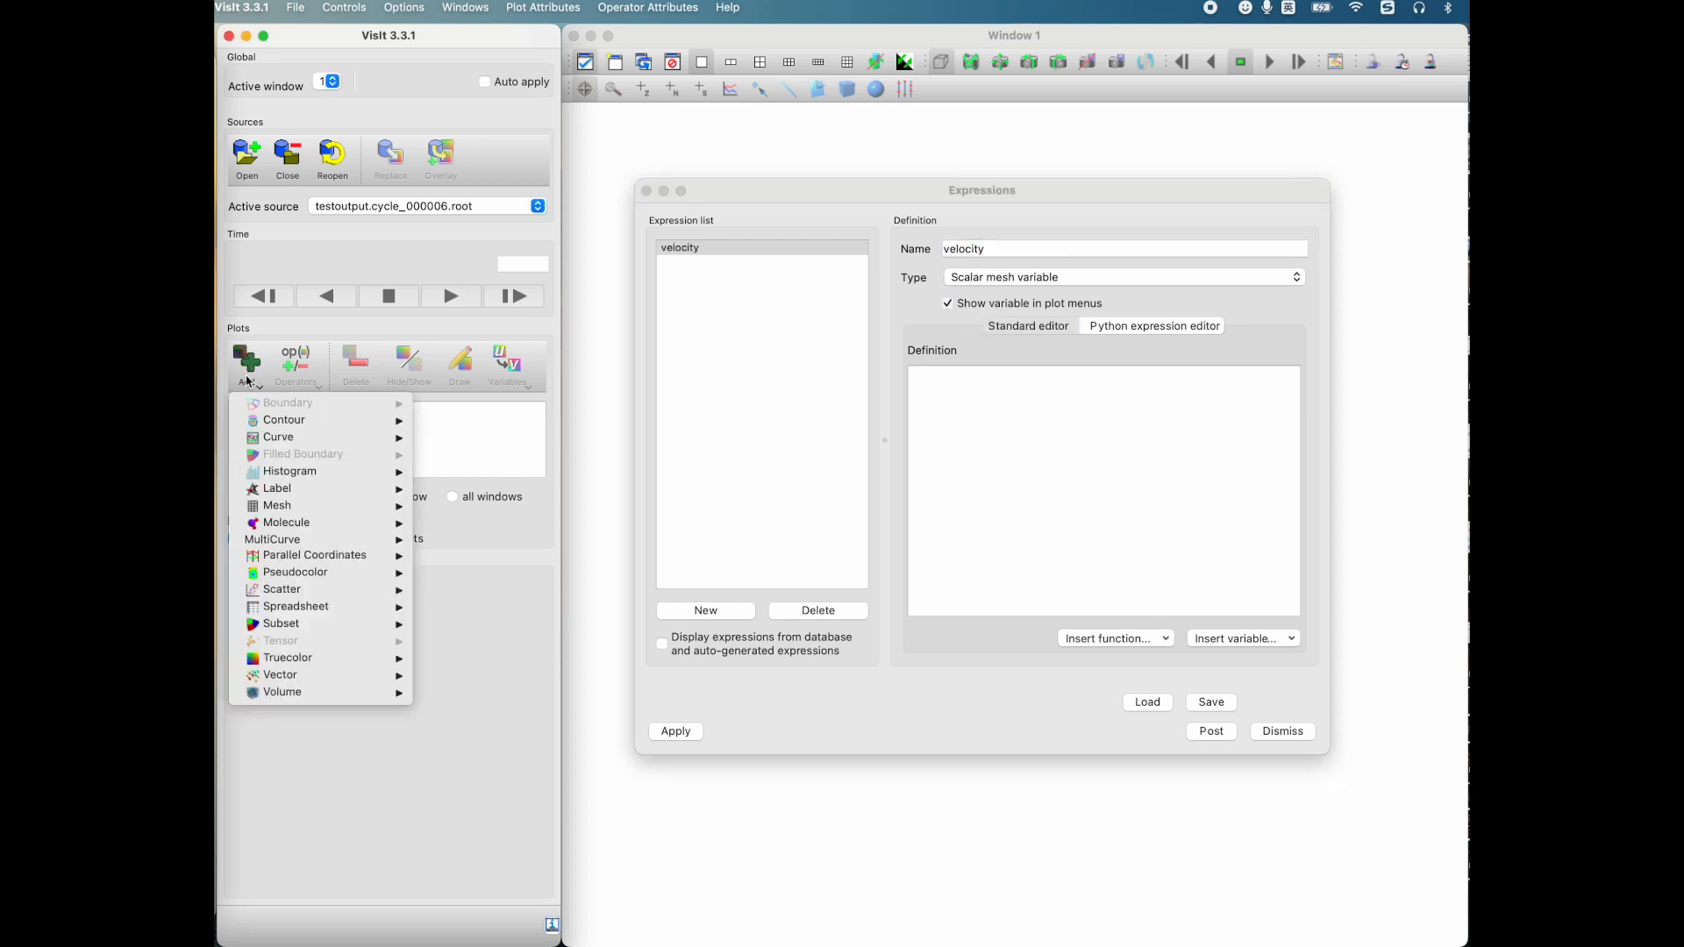
pyautogui.moveTo(280, 676)
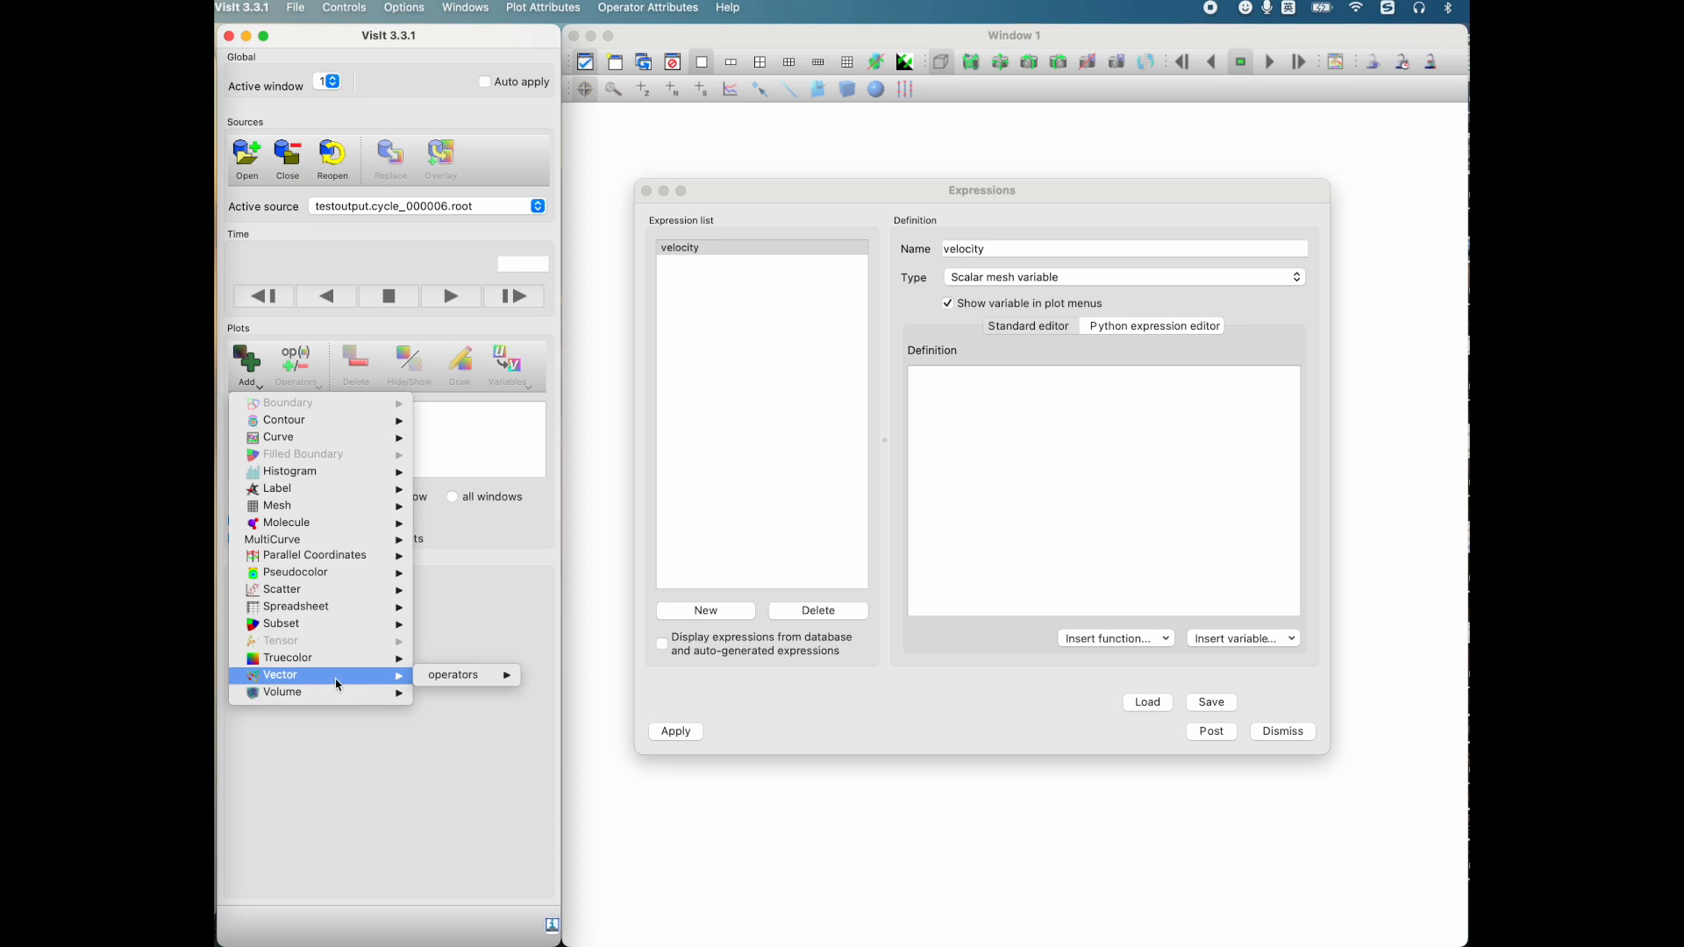
pyautogui.click(846, 394)
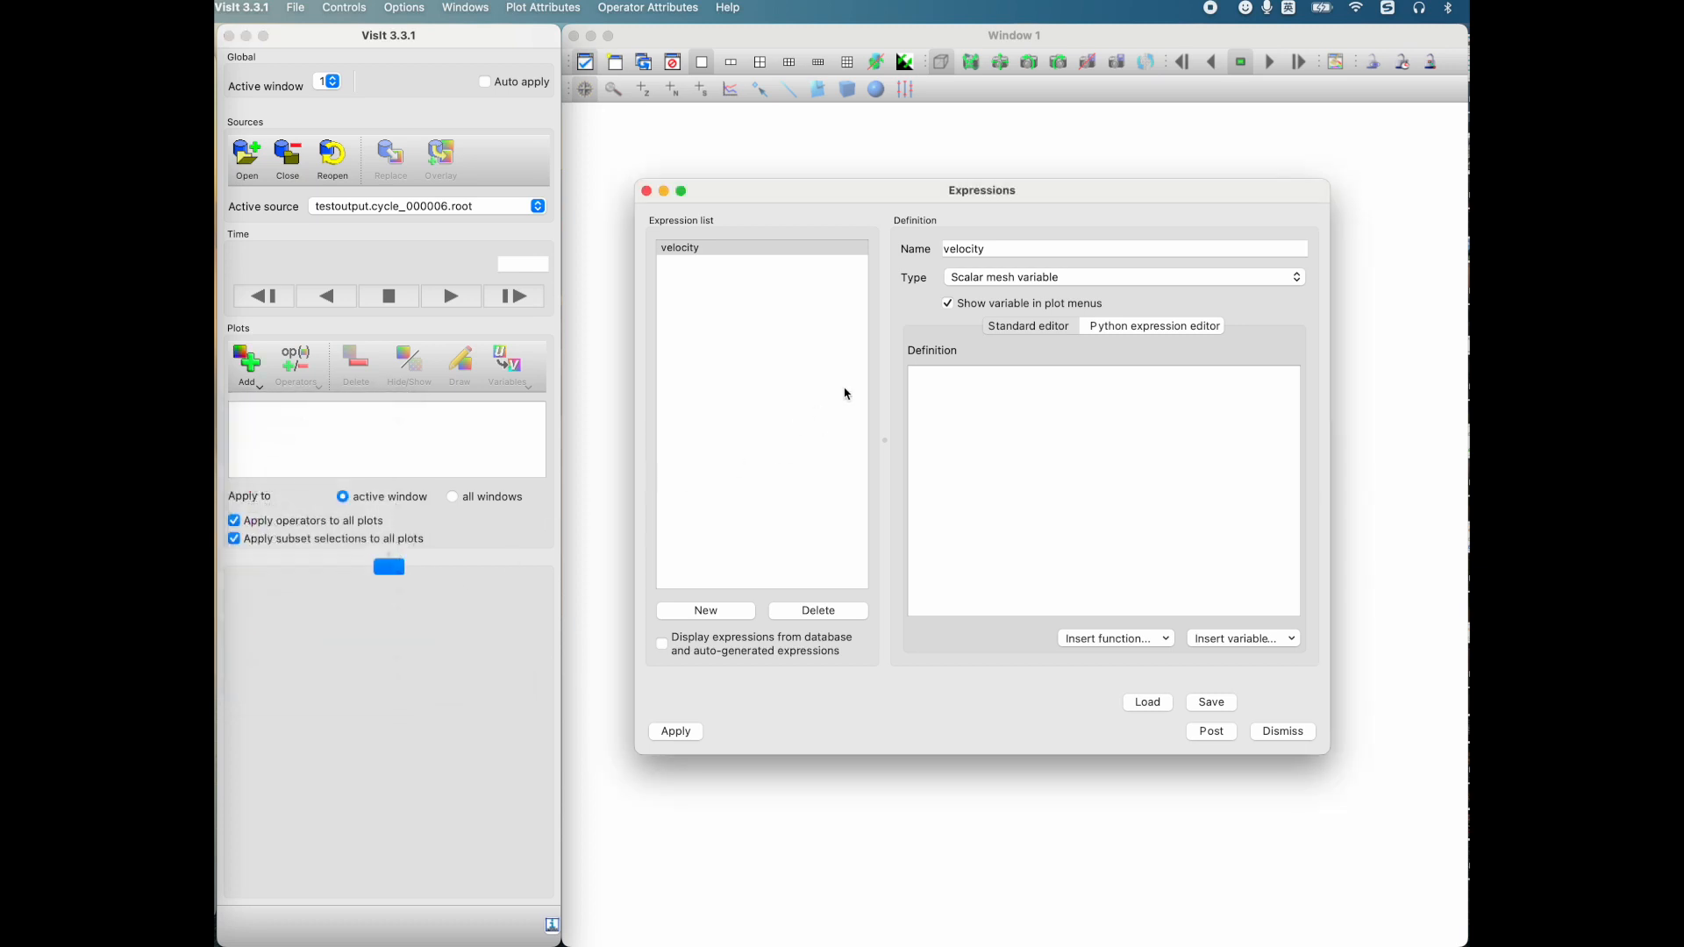
# Step: Set the velocity expression's type to Vector mesh variable
pyautogui.moveTo(985, 203); pyautogui.dragTo(884, 193)
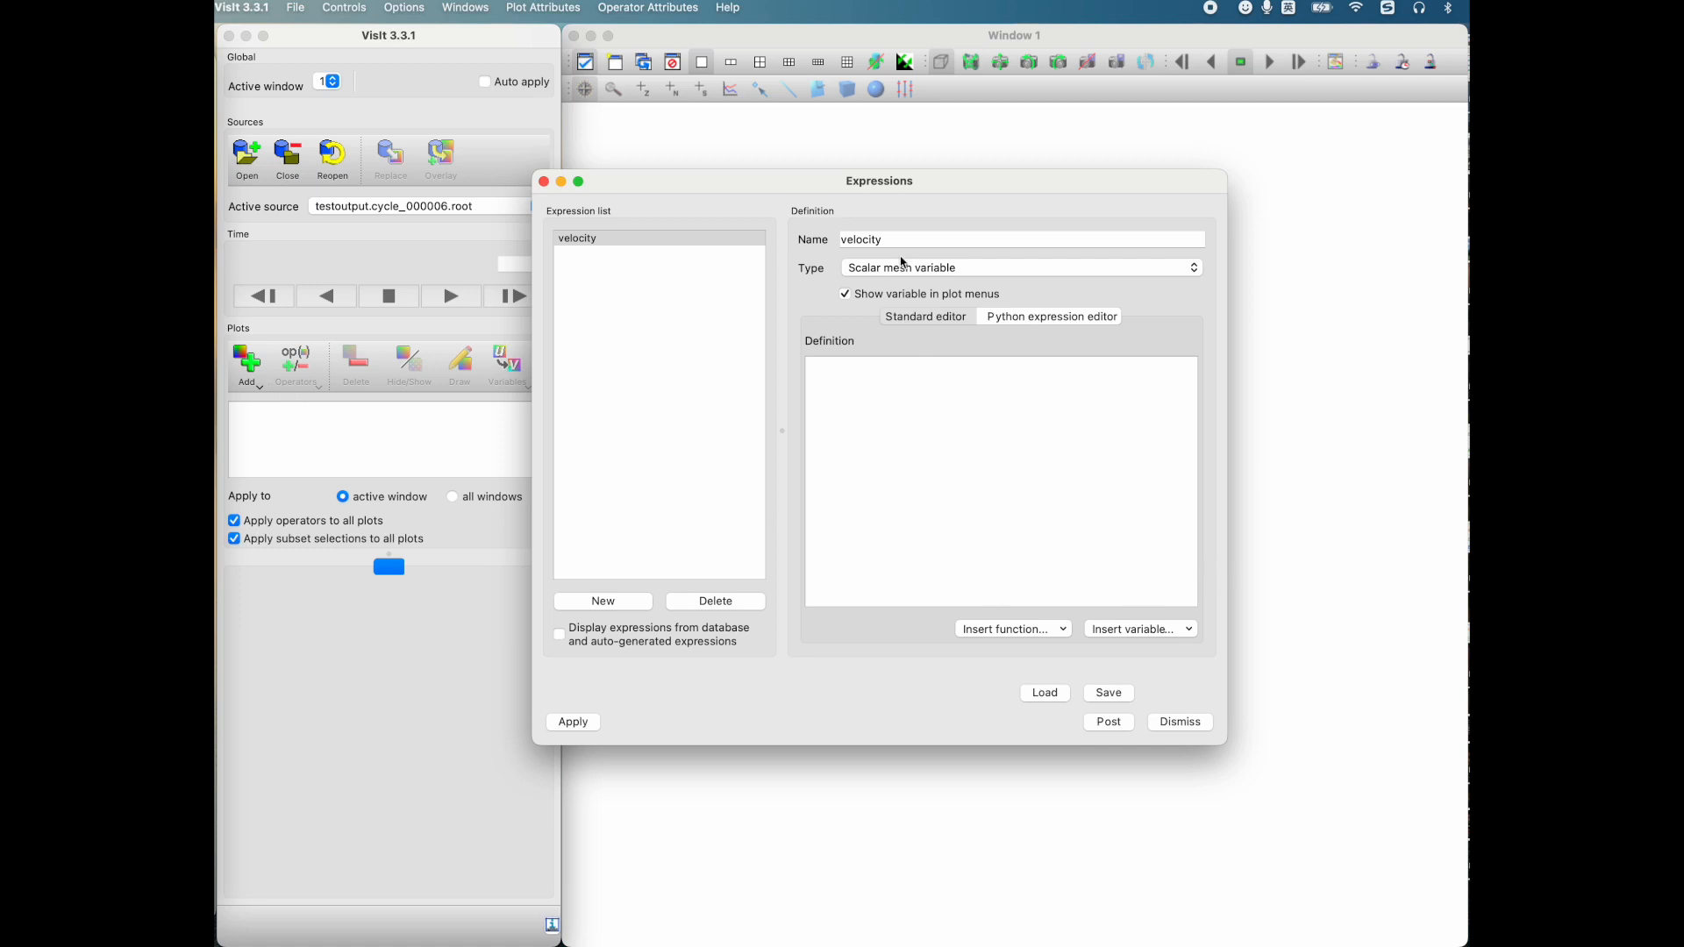
pyautogui.click(878, 271)
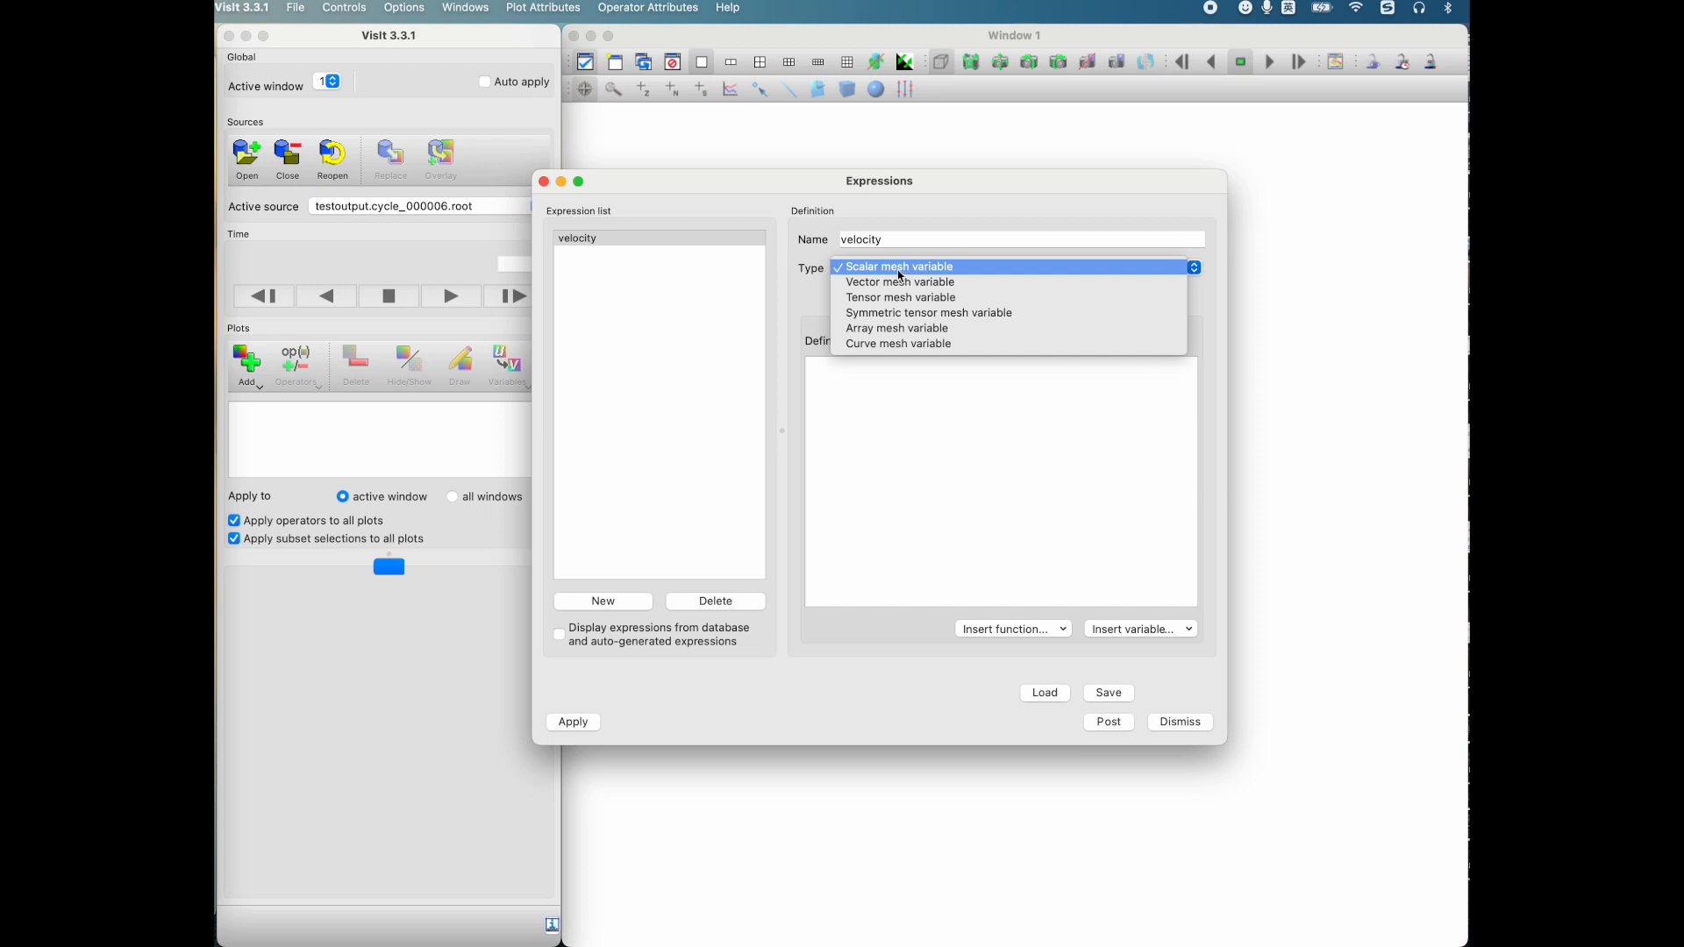
pyautogui.click(891, 289)
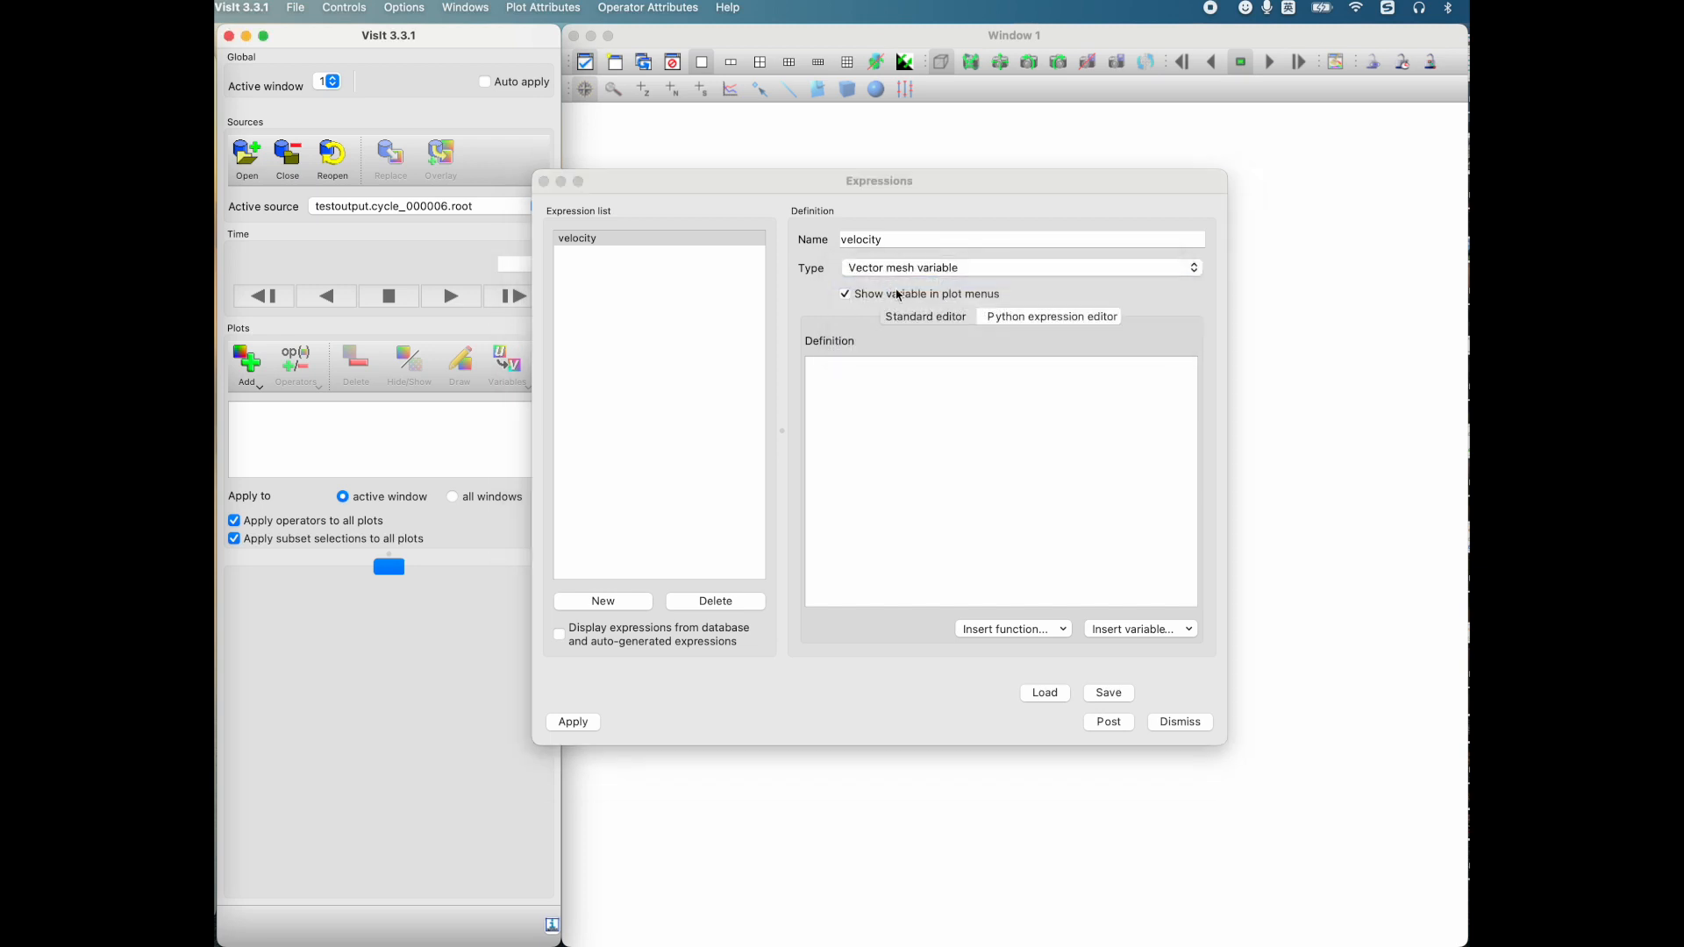
# Step: Enter the three-component template {,,} as the definition and insert the scalar mesh_topo/velocityx as its first component
pyautogui.click(931, 421)
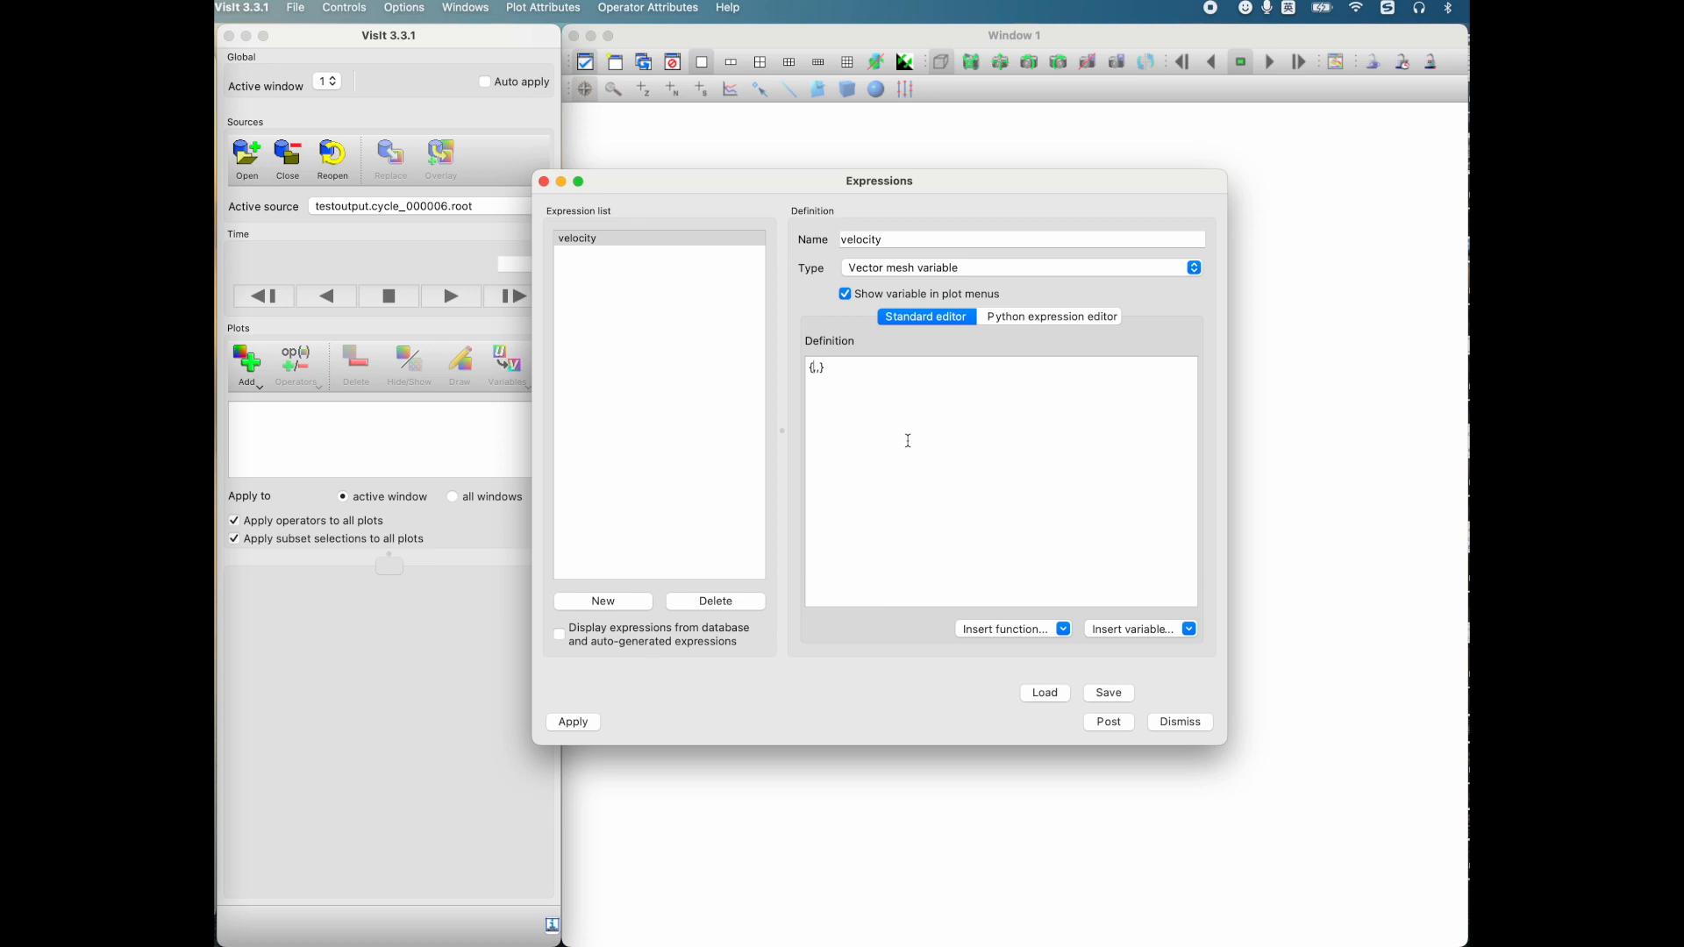
pyautogui.click(1141, 632)
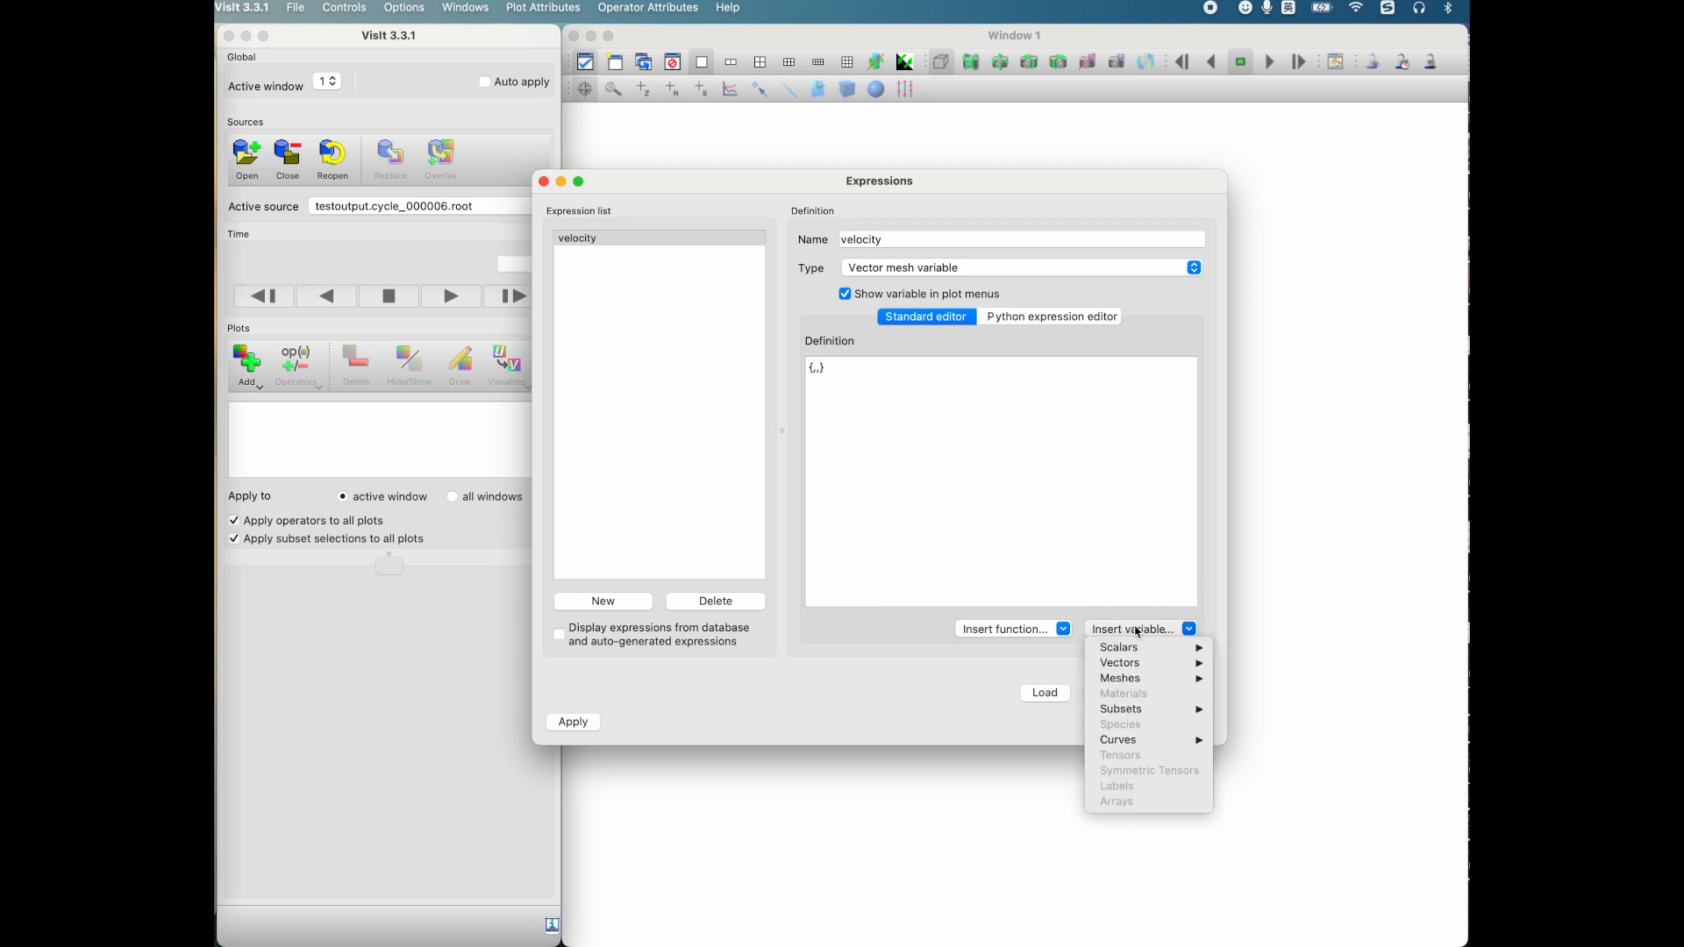
pyautogui.moveTo(1137, 646)
pyautogui.moveTo(1254, 653)
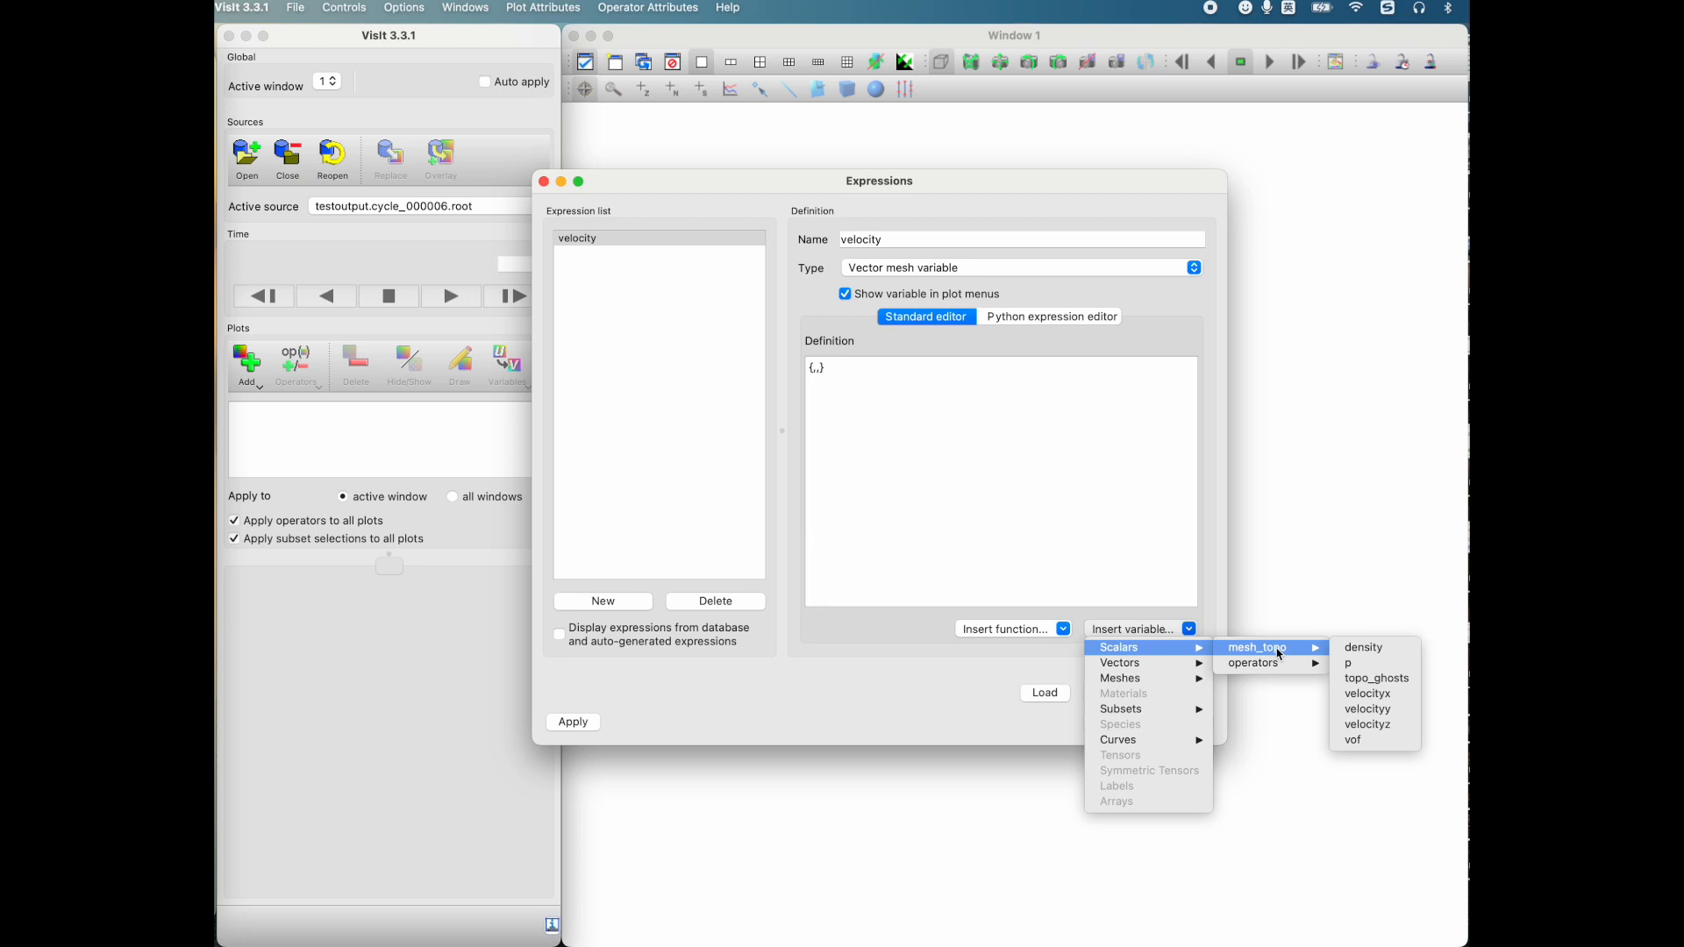
pyautogui.click(1401, 696)
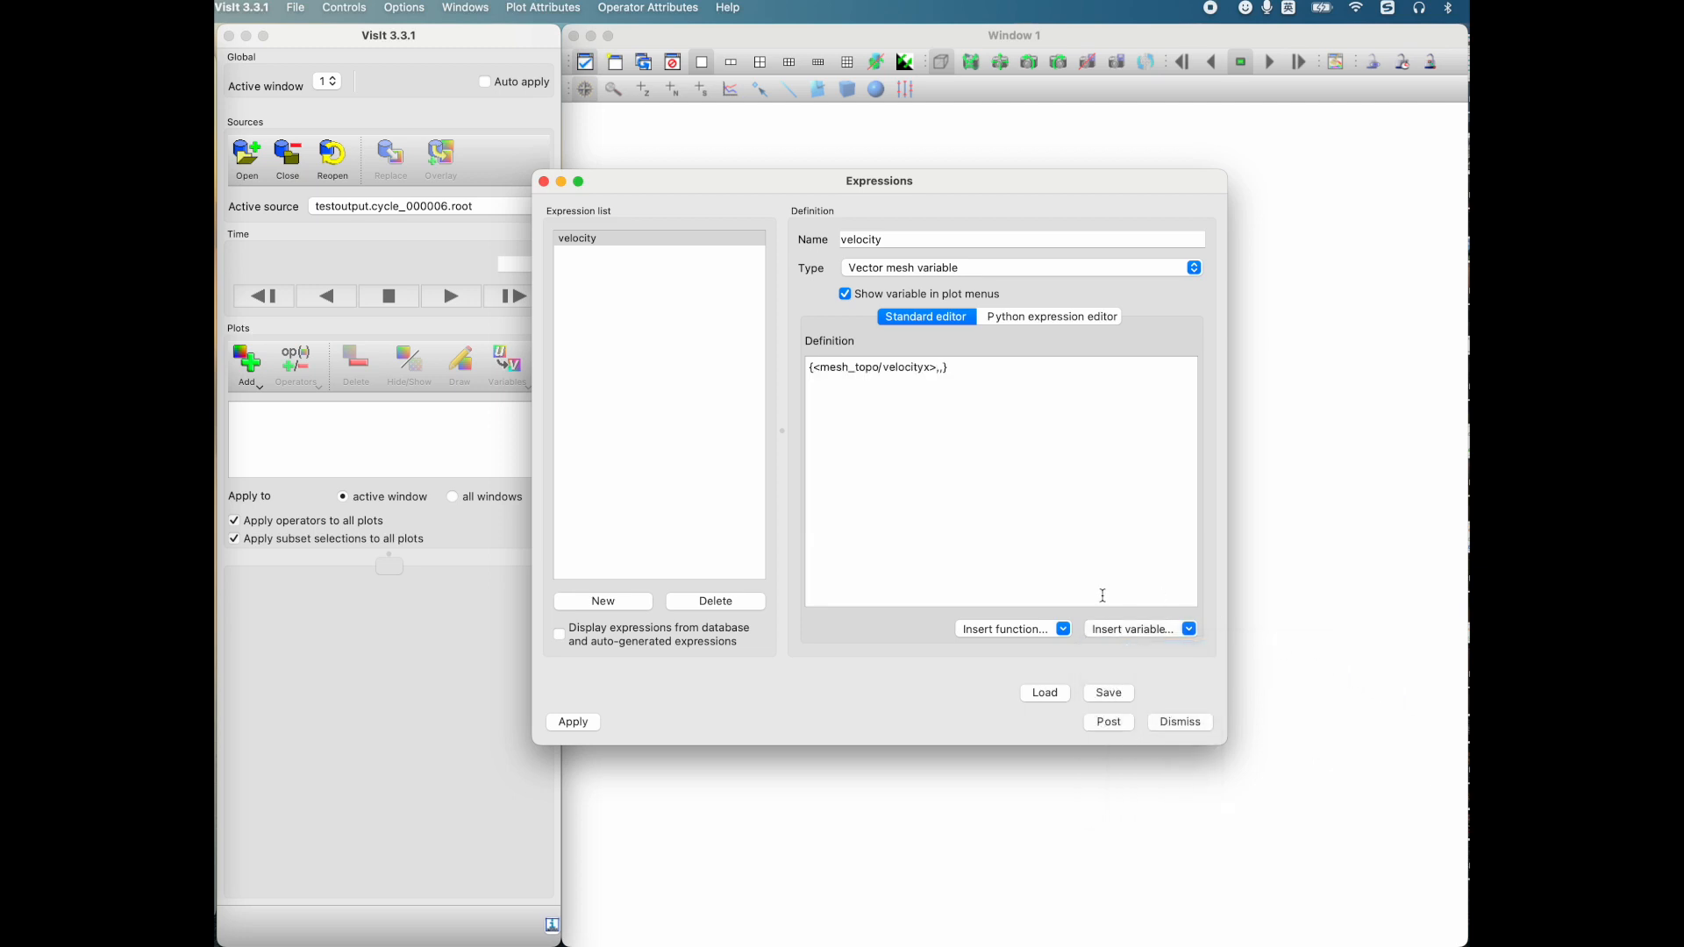
# Step: Insert the scalar mesh_topo/velocityy as the second component of the velocity definition
pyautogui.click(1168, 630)
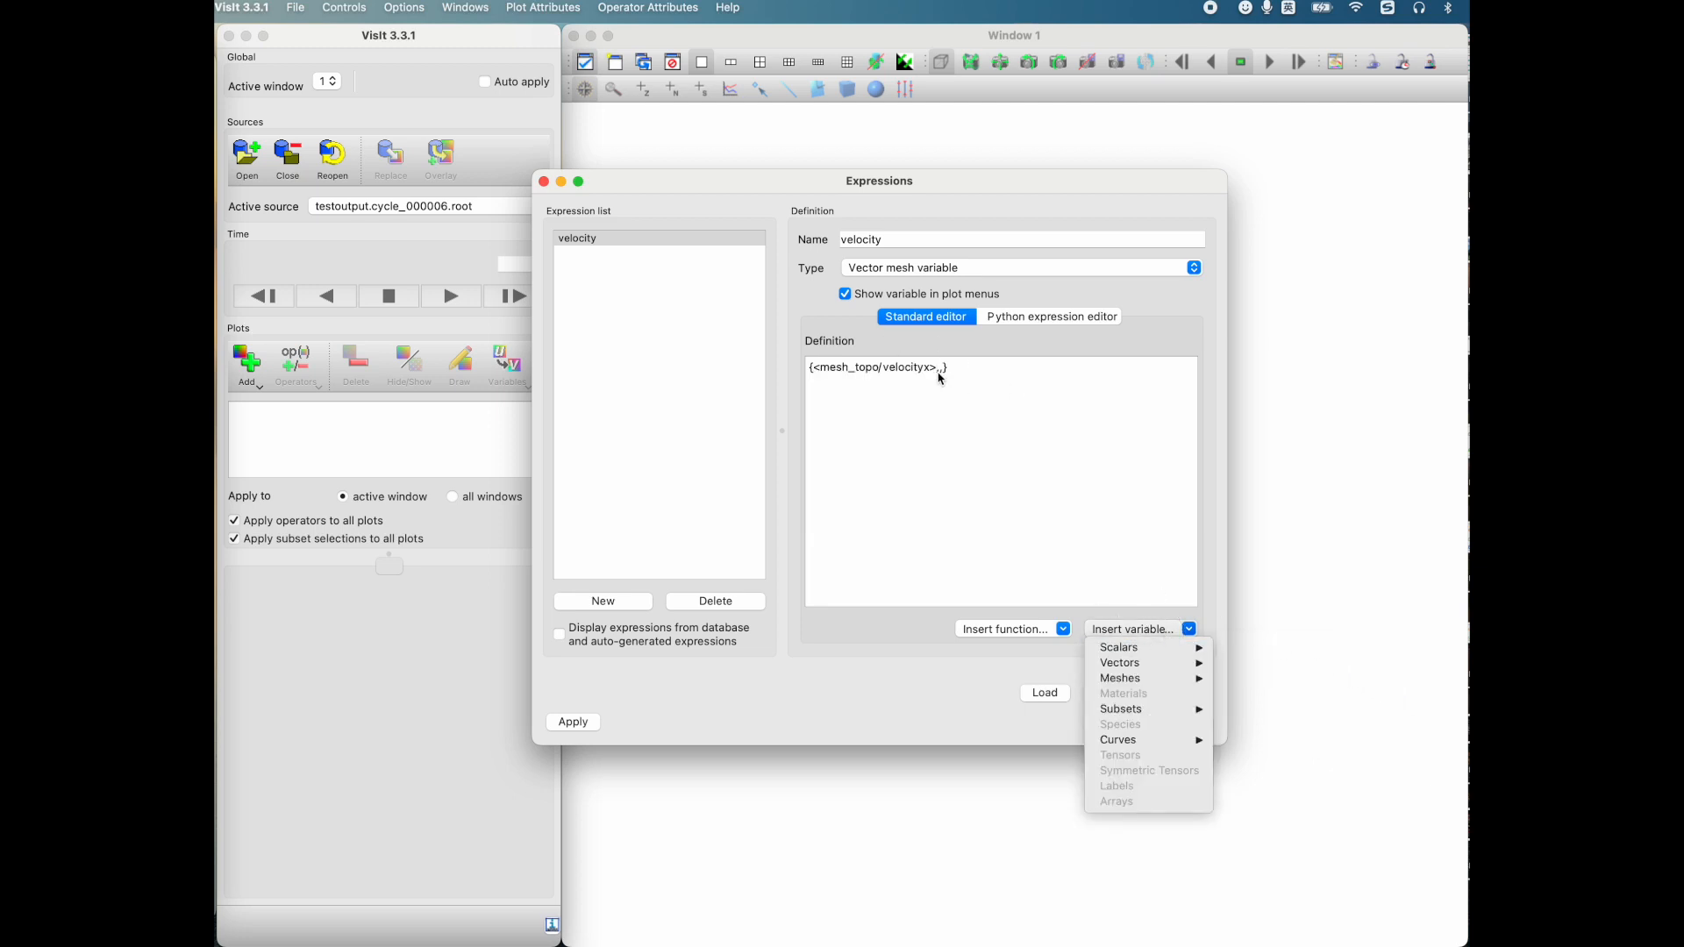
pyautogui.click(938, 369)
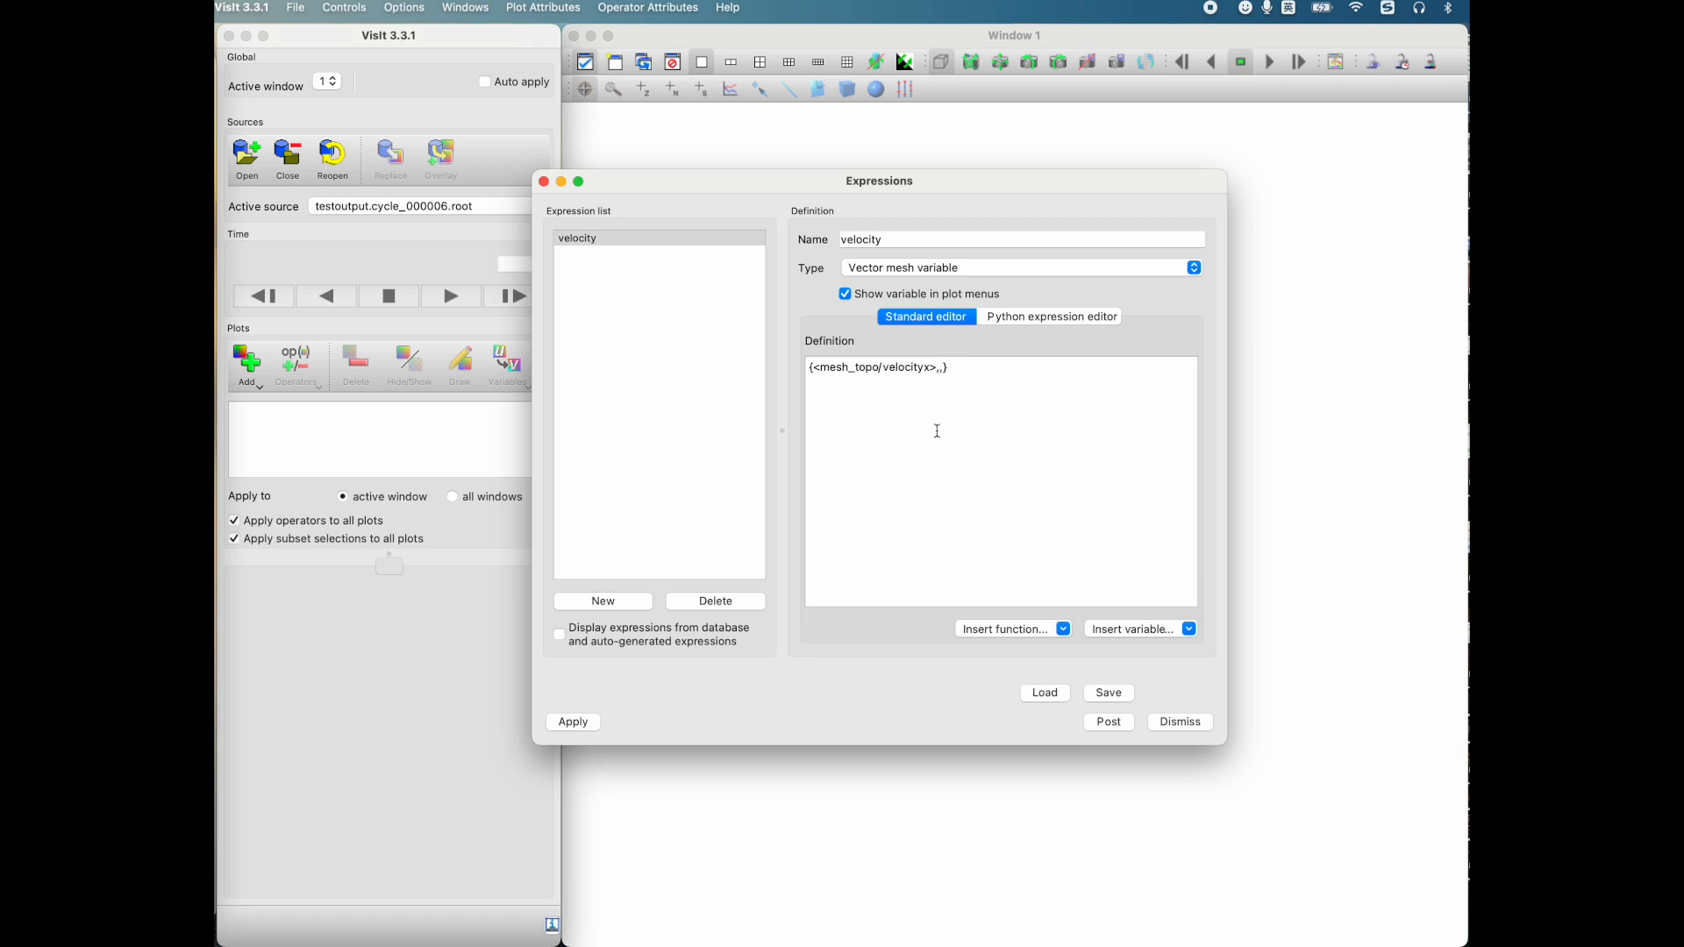
pyautogui.click(1154, 629)
pyautogui.moveTo(1129, 647)
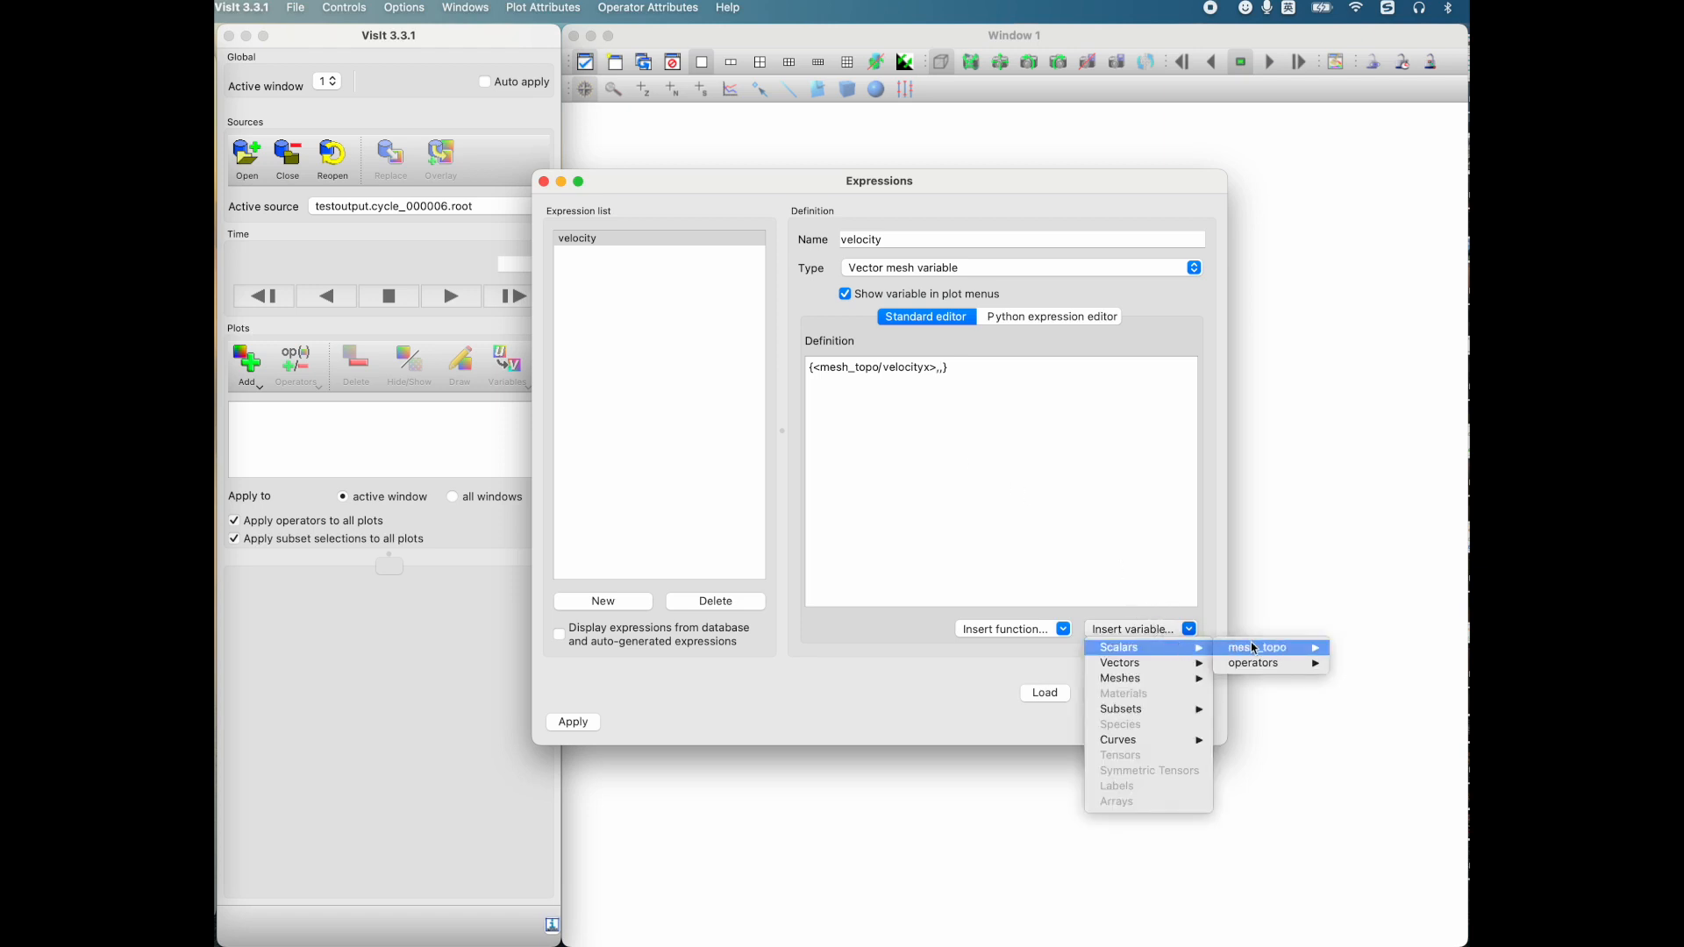
pyautogui.moveTo(1285, 653)
pyautogui.click(1367, 708)
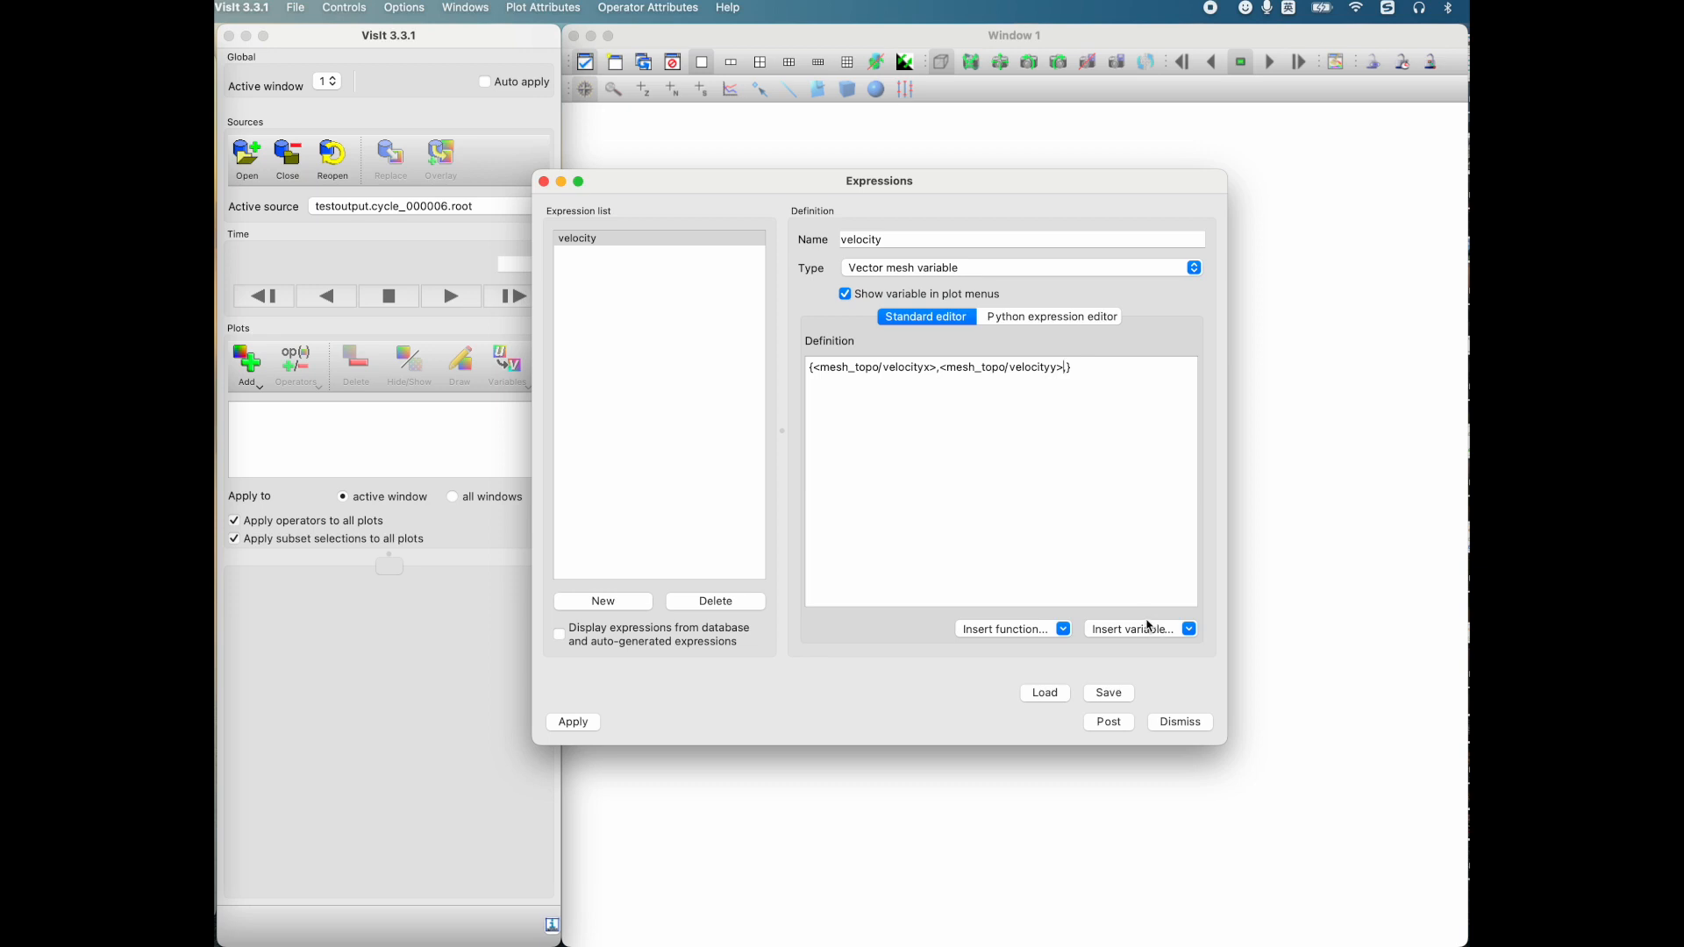
# Step: Insert the scalar mesh_topo/velocityz as the third component and apply the velocity expression
pyautogui.click(1150, 628)
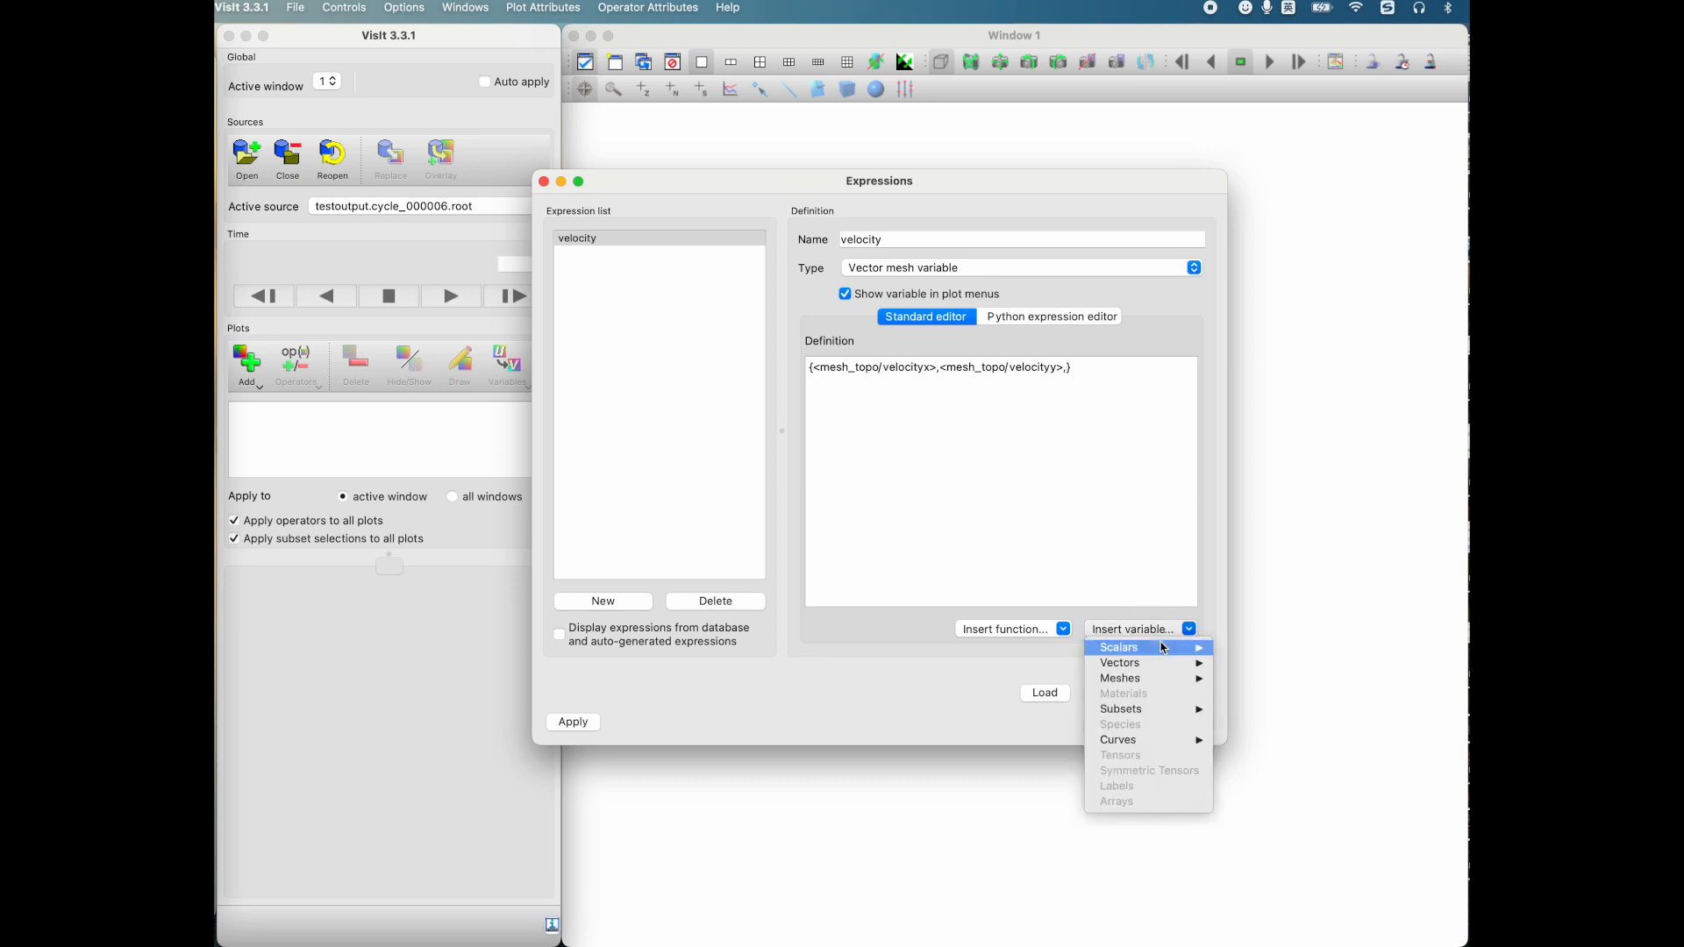
pyautogui.moveTo(1165, 647)
pyautogui.moveTo(1265, 651)
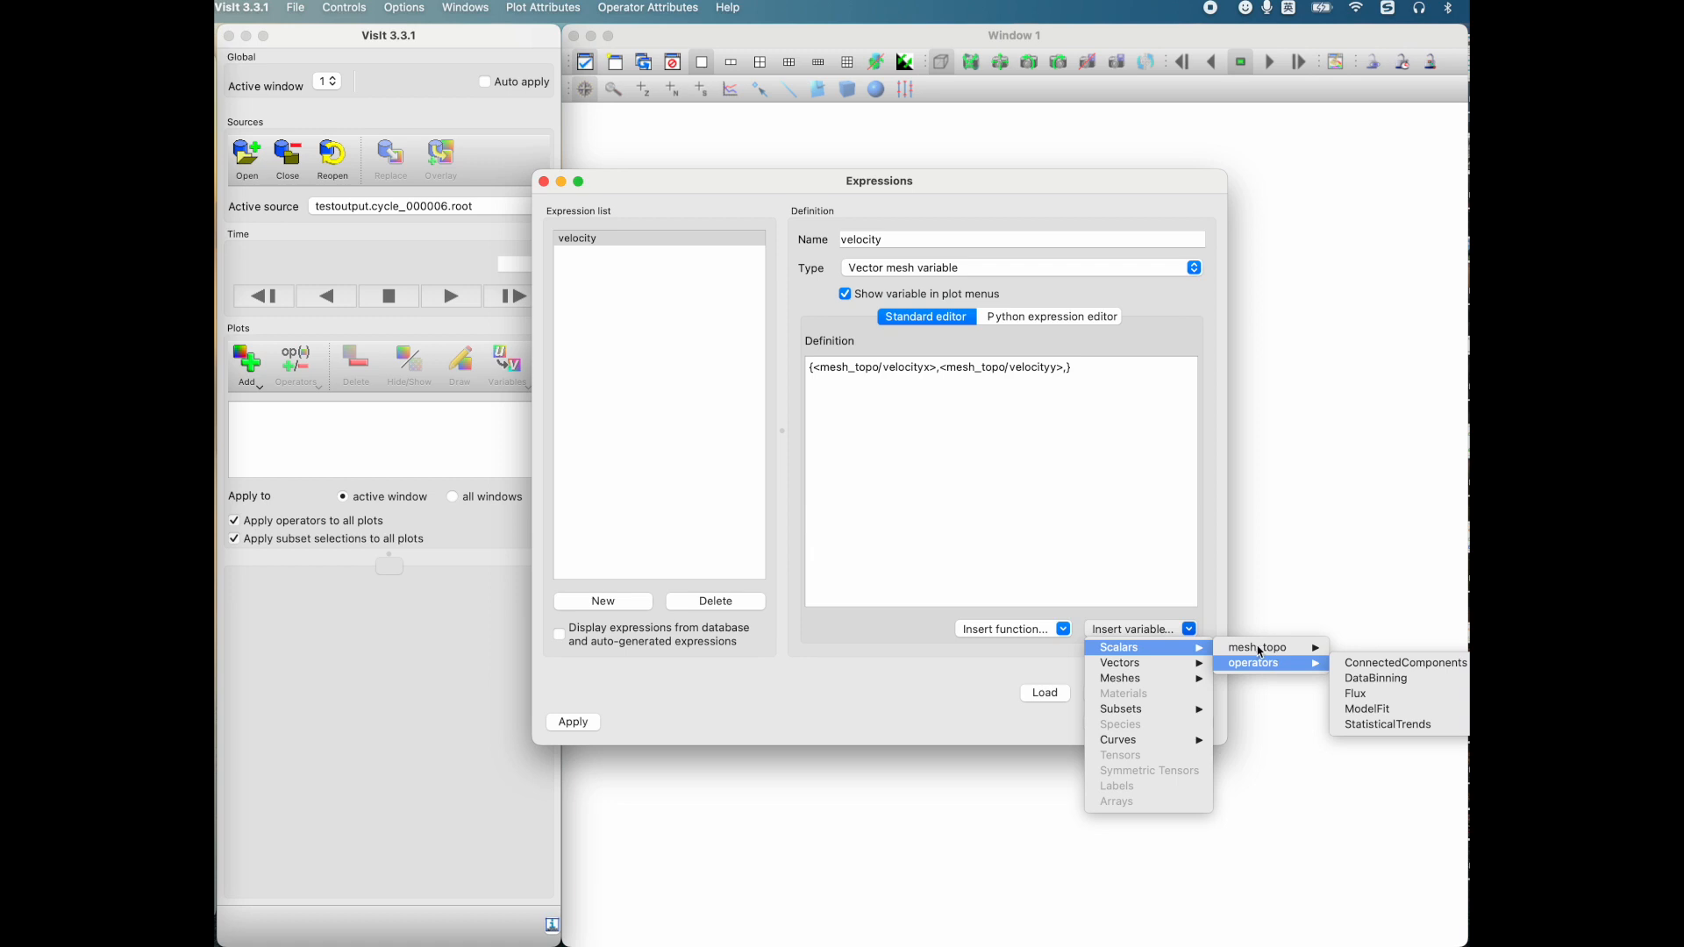
pyautogui.click(1368, 725)
pyautogui.click(576, 726)
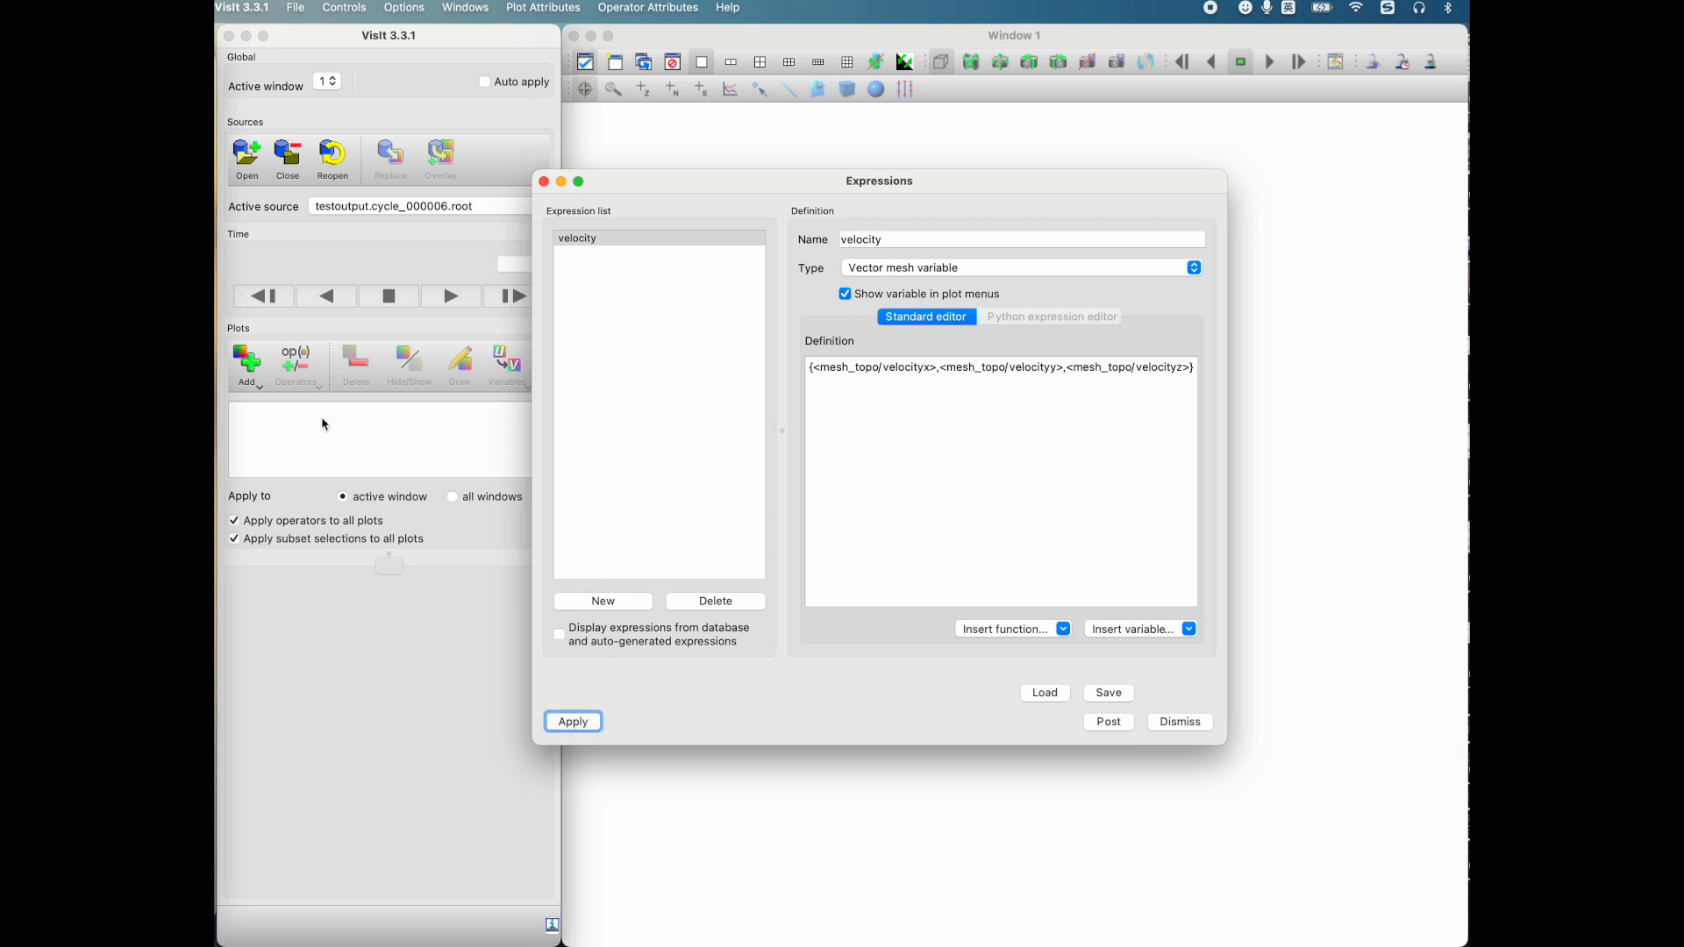
# Step: Add a Vector plot of the velocity expression, draw it and inspect the vector field
pyautogui.click(253, 384)
pyautogui.moveTo(285, 676)
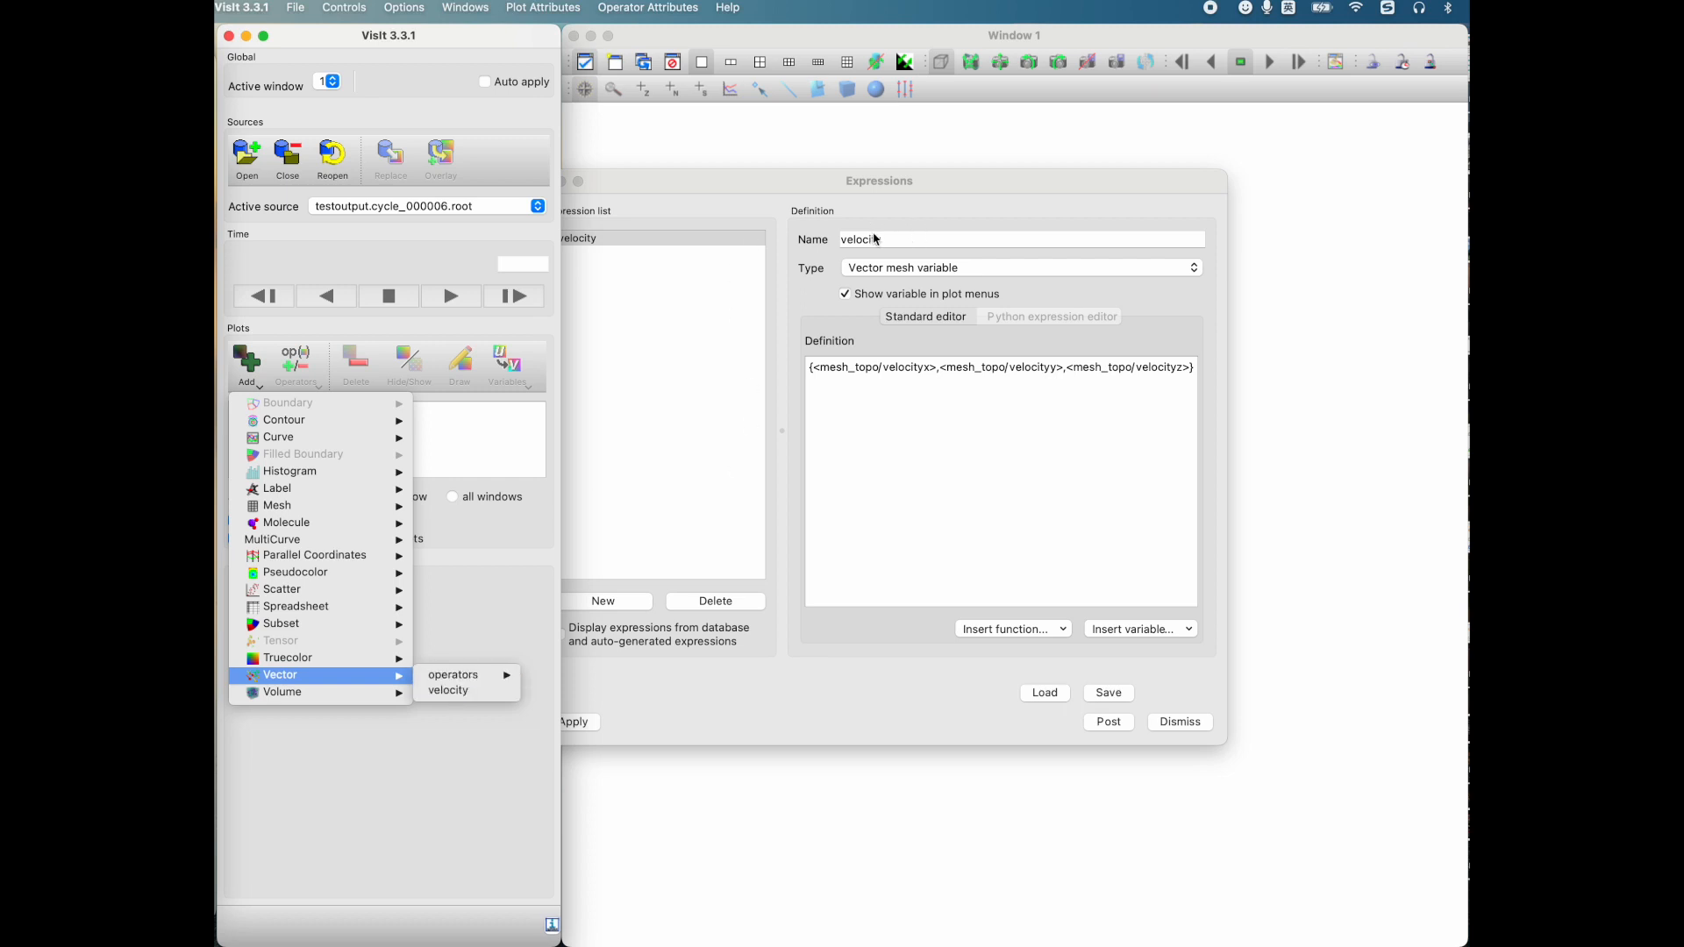
pyautogui.moveTo(457, 675)
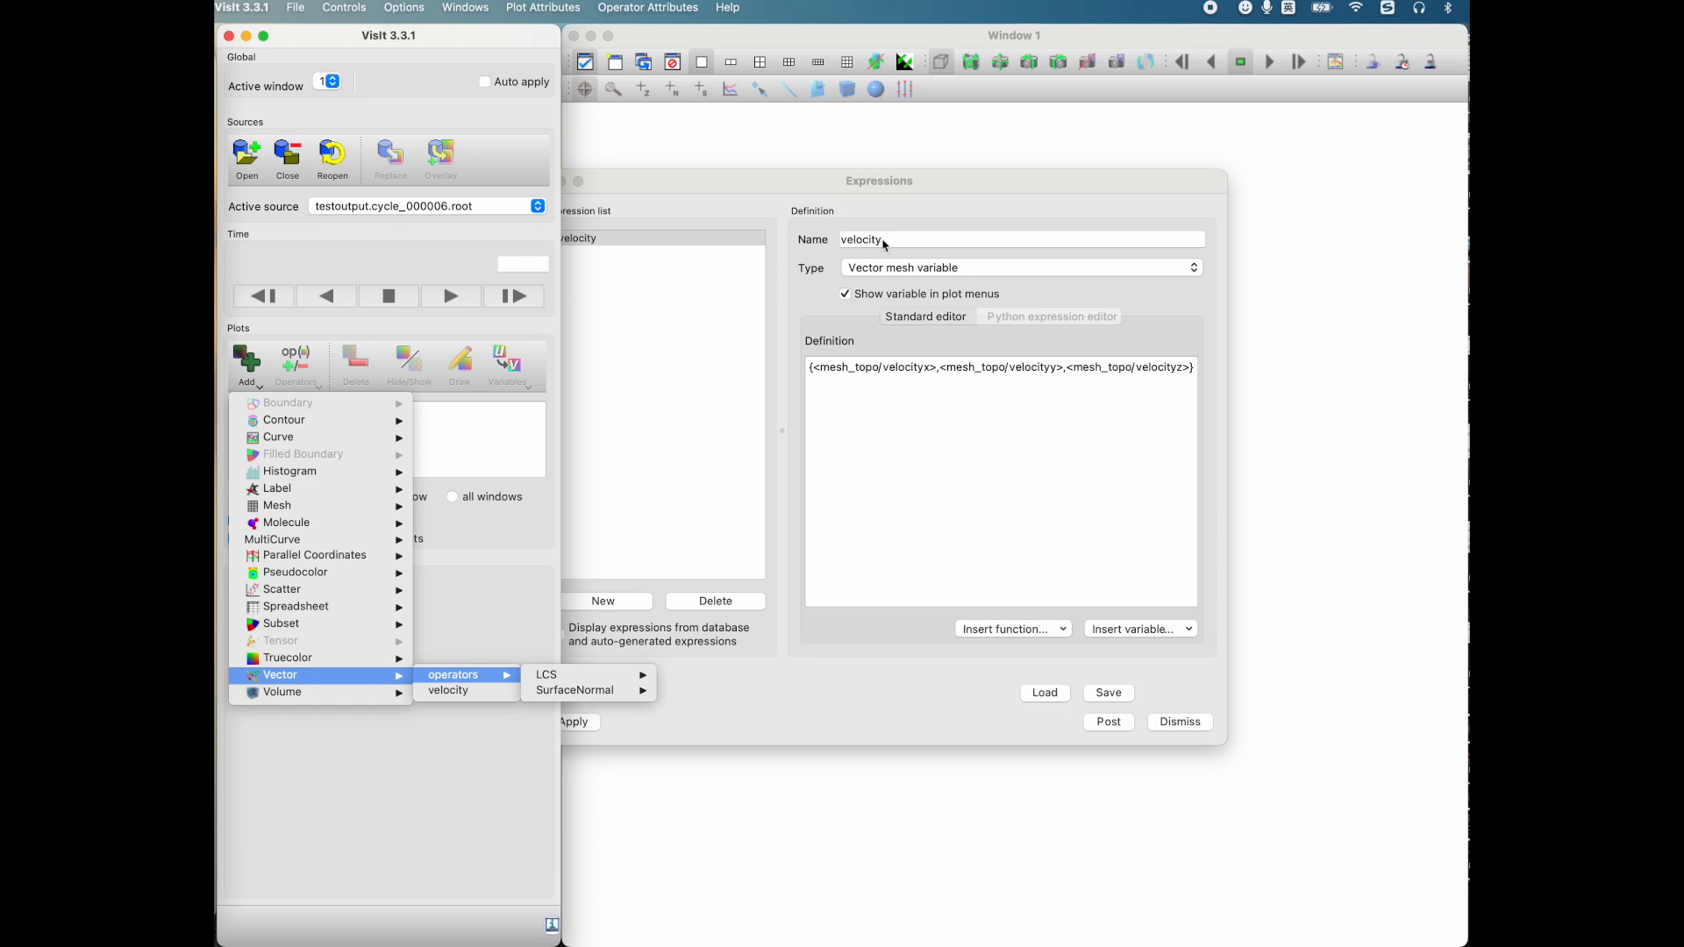
pyautogui.click(448, 691)
pyautogui.click(460, 367)
pyautogui.click(1269, 445)
pyautogui.moveTo(785, 509)
pyautogui.mouseDown()
pyautogui.moveTo(869, 671)
pyautogui.moveTo(1014, 620)
pyautogui.moveTo(777, 677)
pyautogui.moveTo(857, 552)
pyautogui.moveTo(769, 521)
pyautogui.mouseUp()
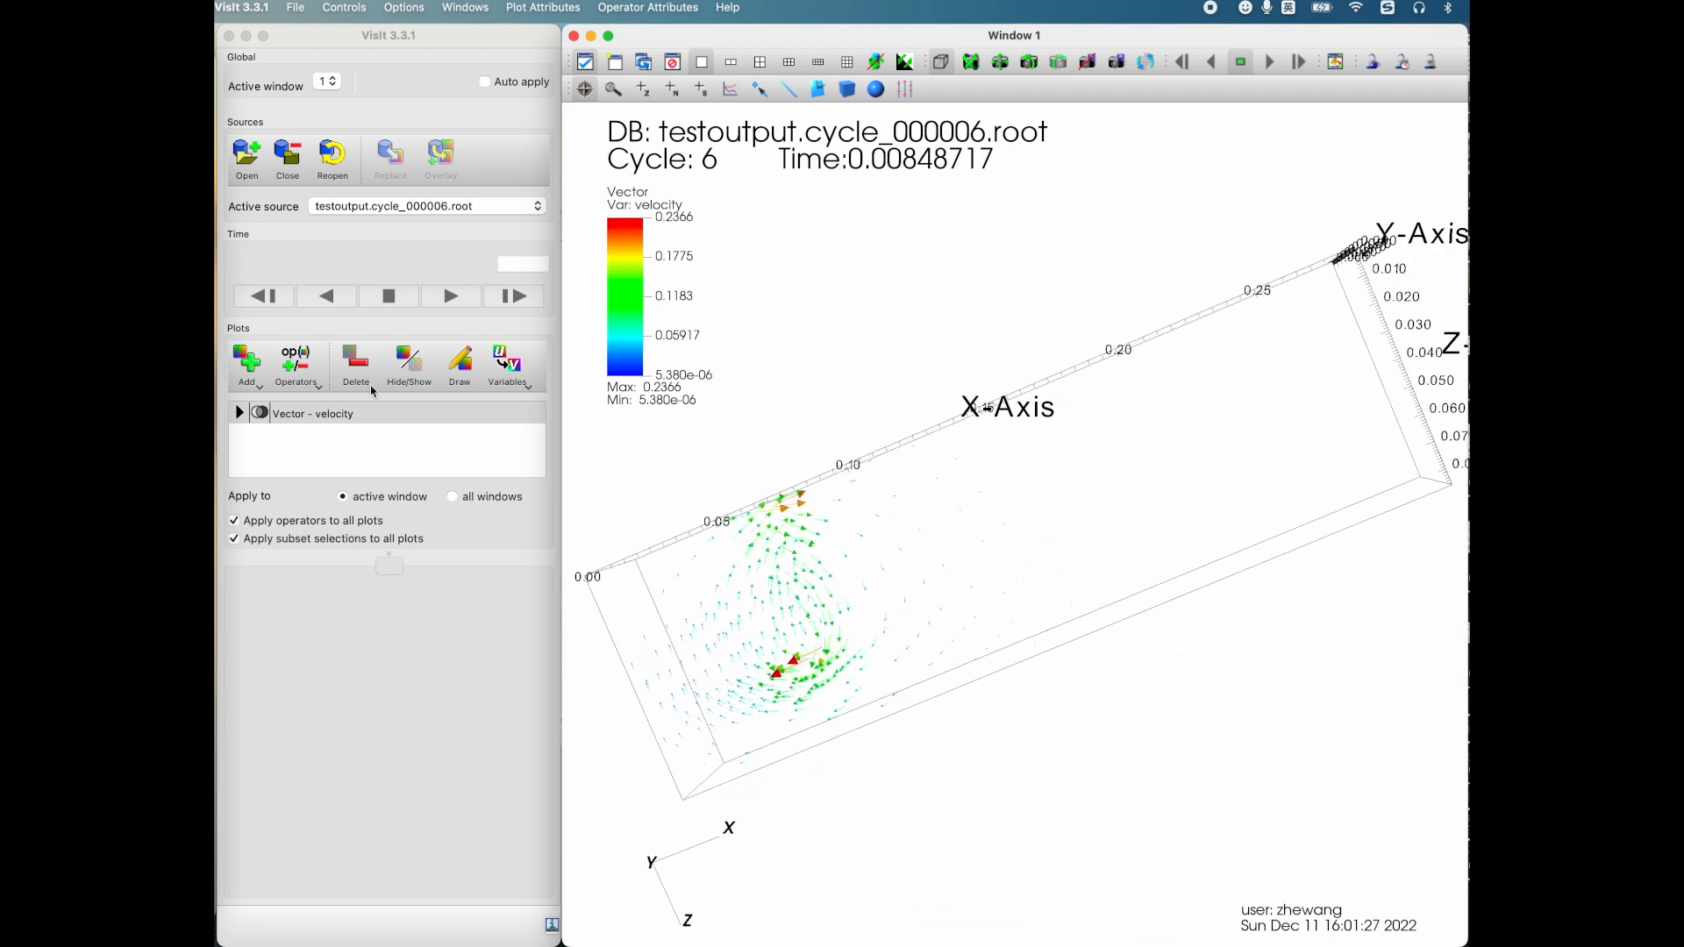
# Step: Hide the velocity Vector plot
pyautogui.click(247, 364)
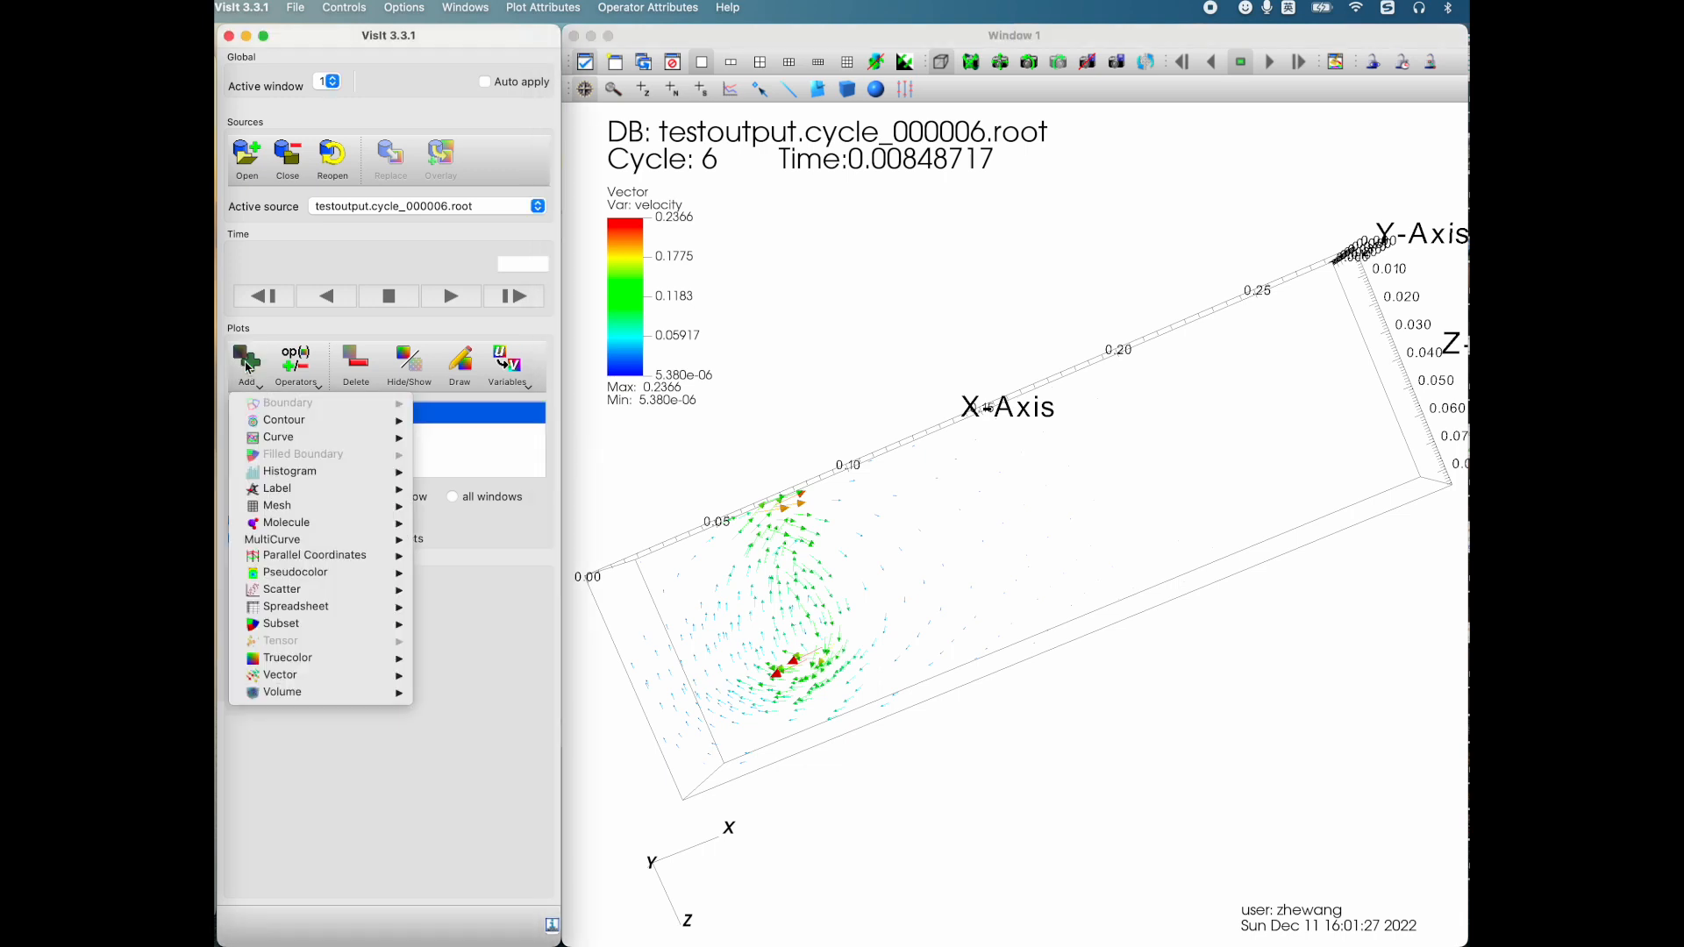
pyautogui.click(478, 448)
pyautogui.click(410, 368)
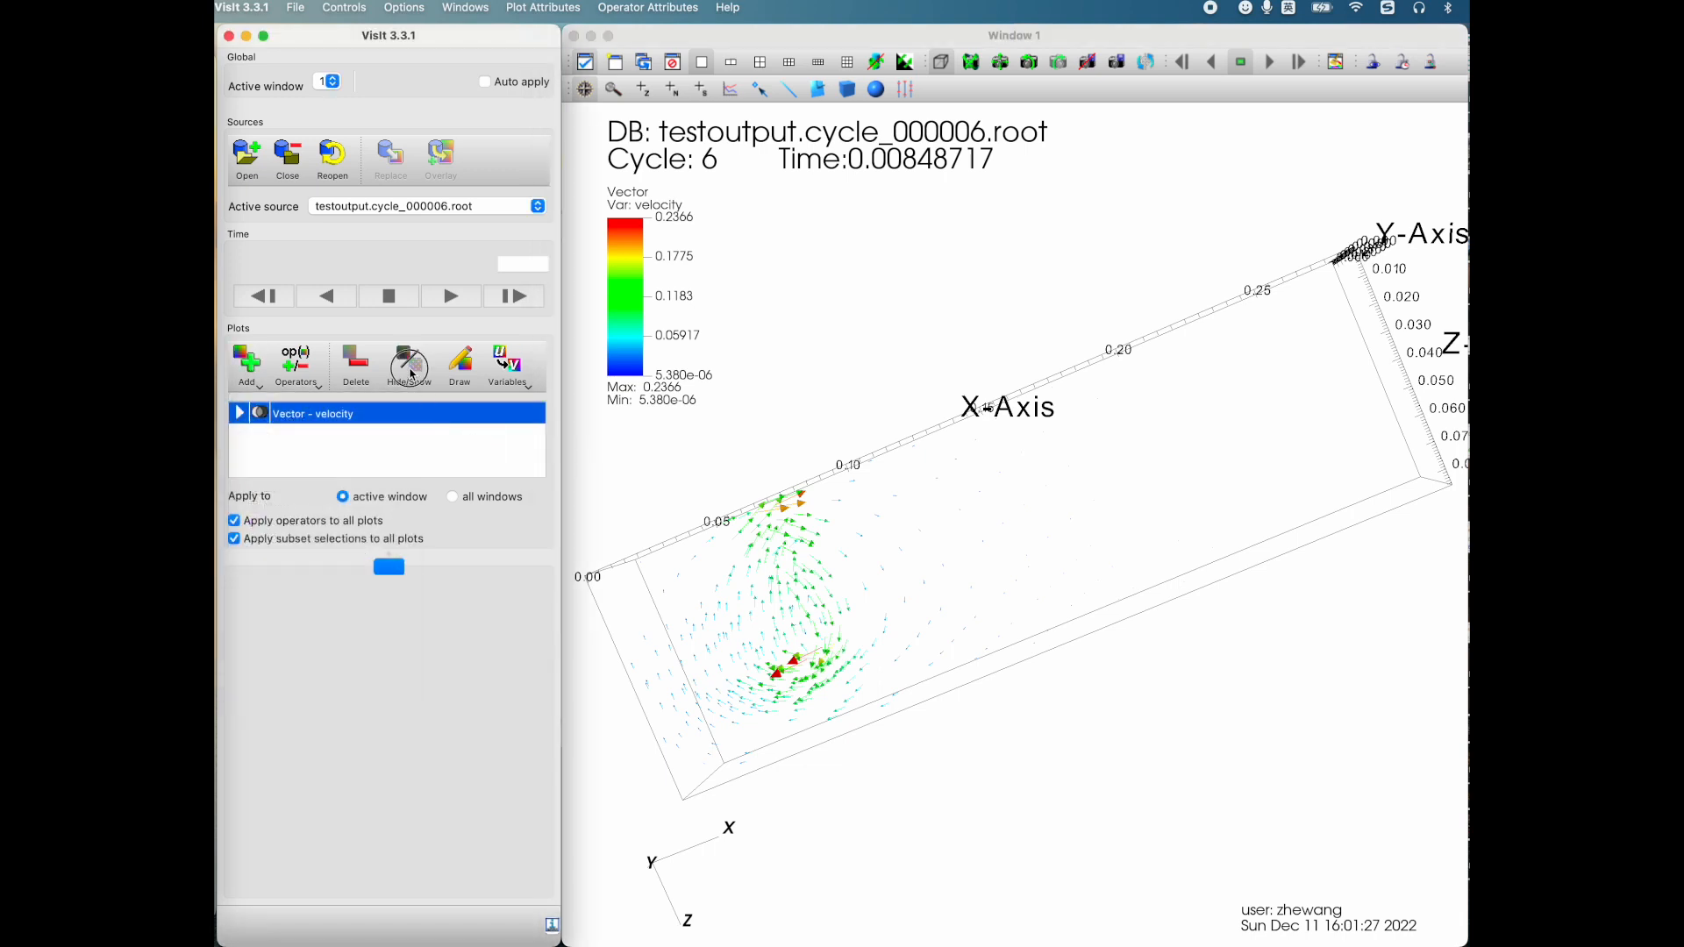
# Step: Add a Pseudocolor plot using the IntegralCurve operator on the velocity expression
pyautogui.click(246, 364)
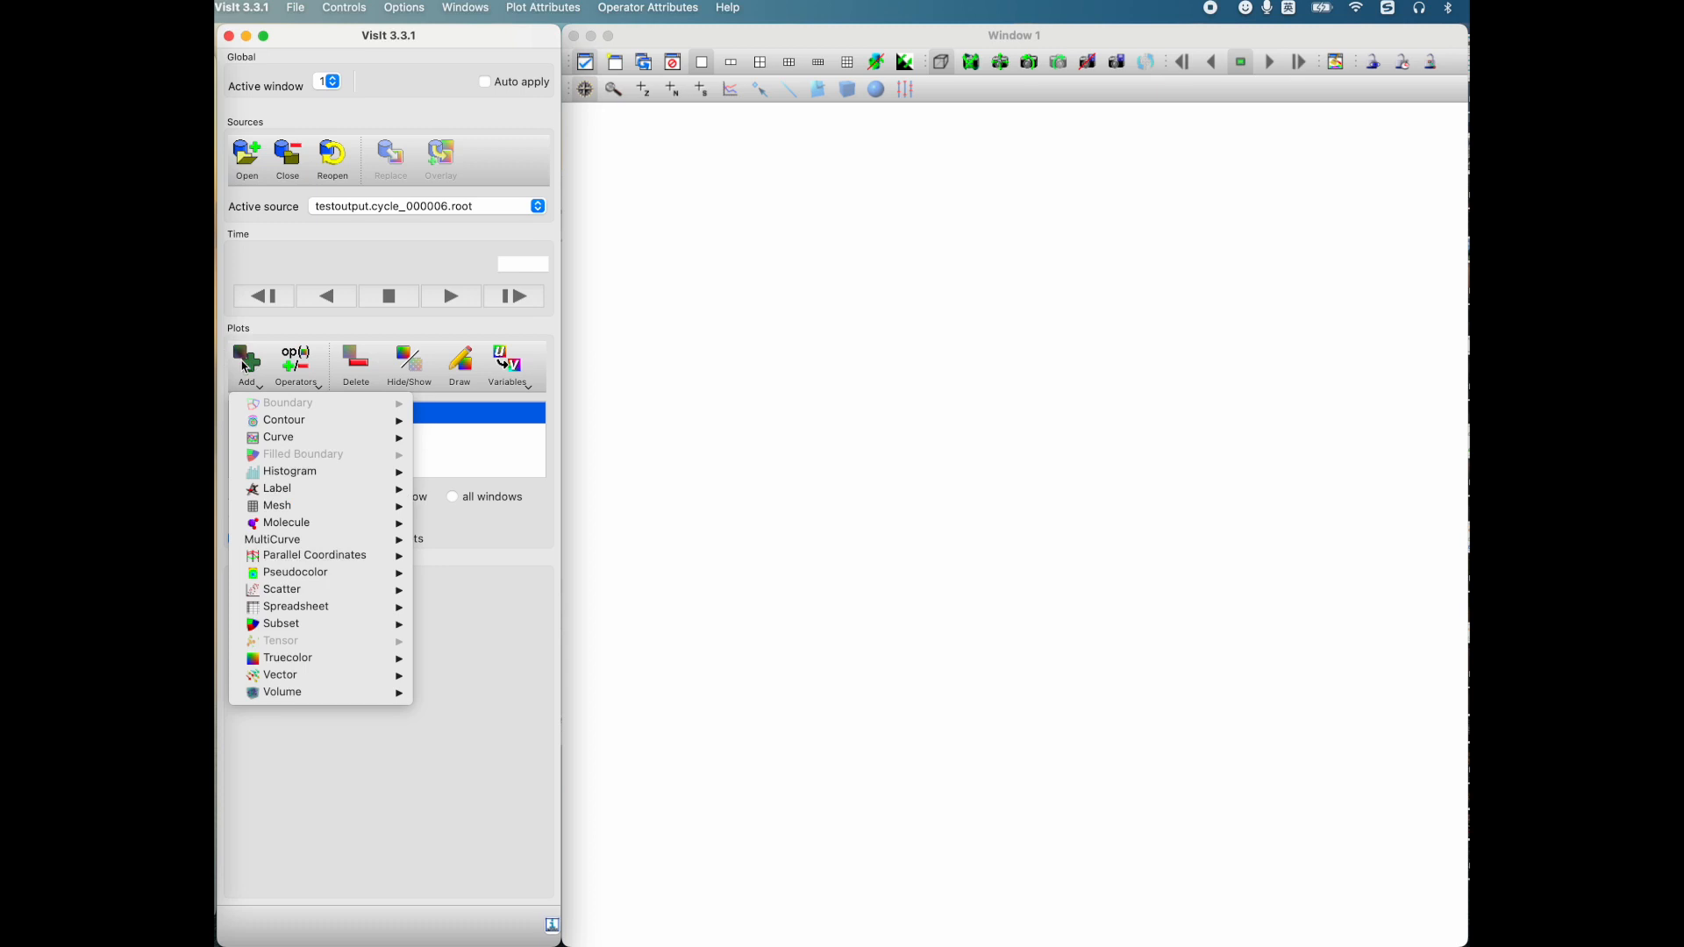
pyautogui.moveTo(351, 572)
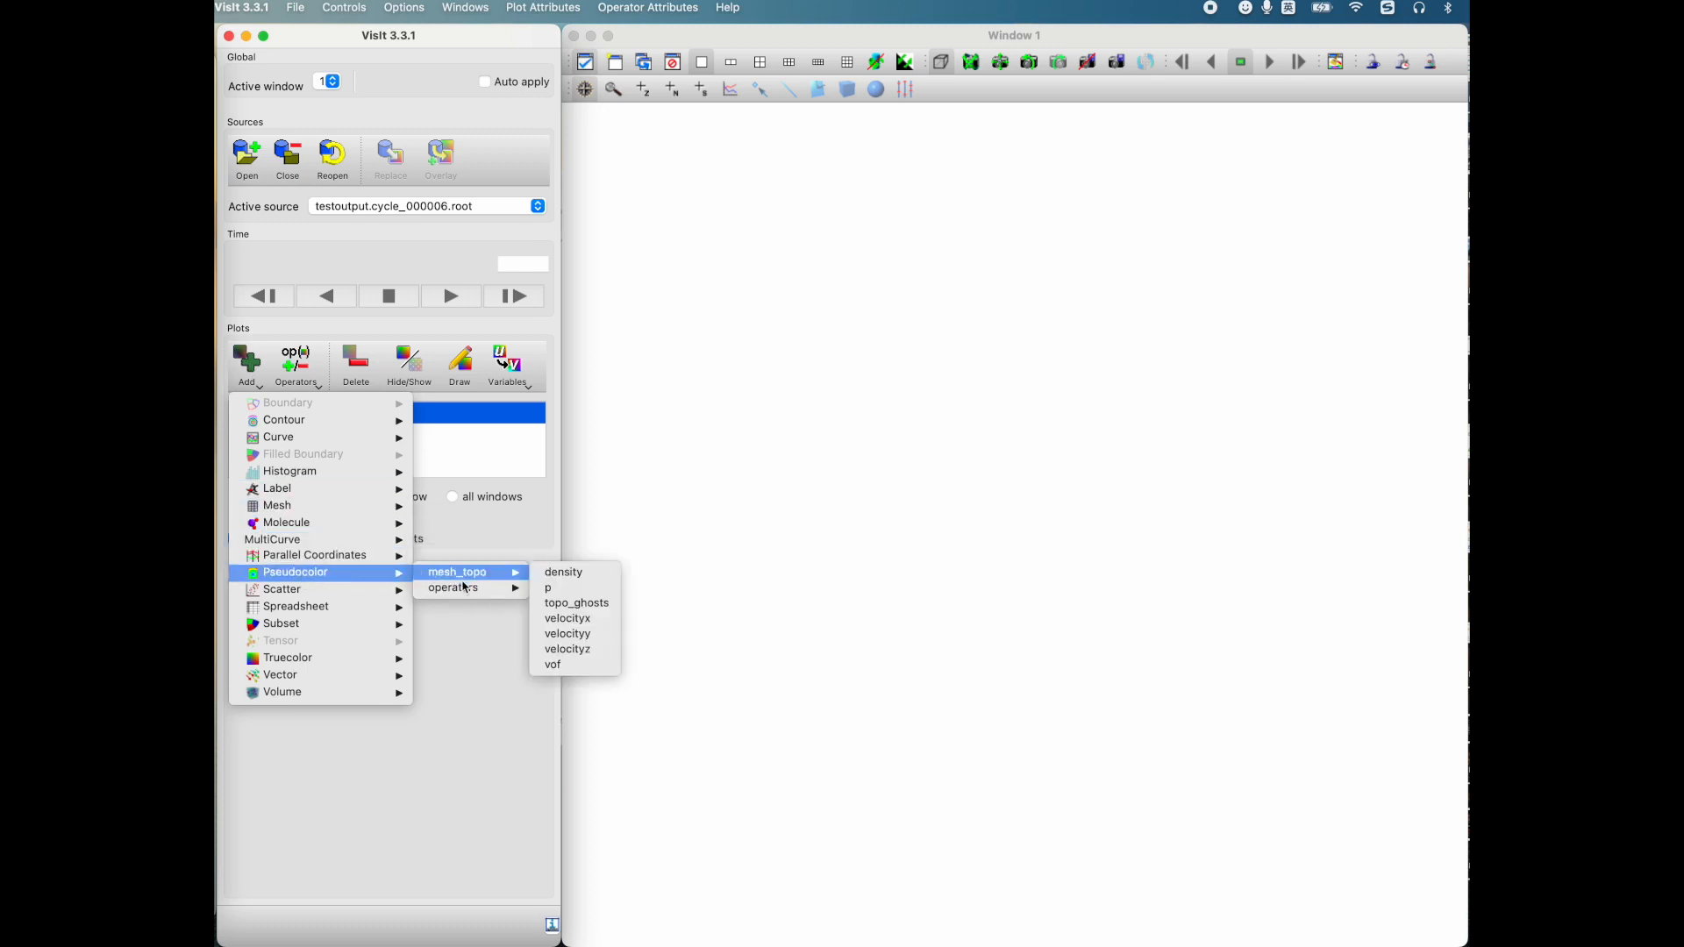
pyautogui.moveTo(491, 587)
pyautogui.moveTo(650, 637)
pyautogui.click(743, 634)
# Step: Set the IntegralCurve source type to Box over the whole data set, with random interior sampling of 1000 samples
pyautogui.doubleClick(340, 438)
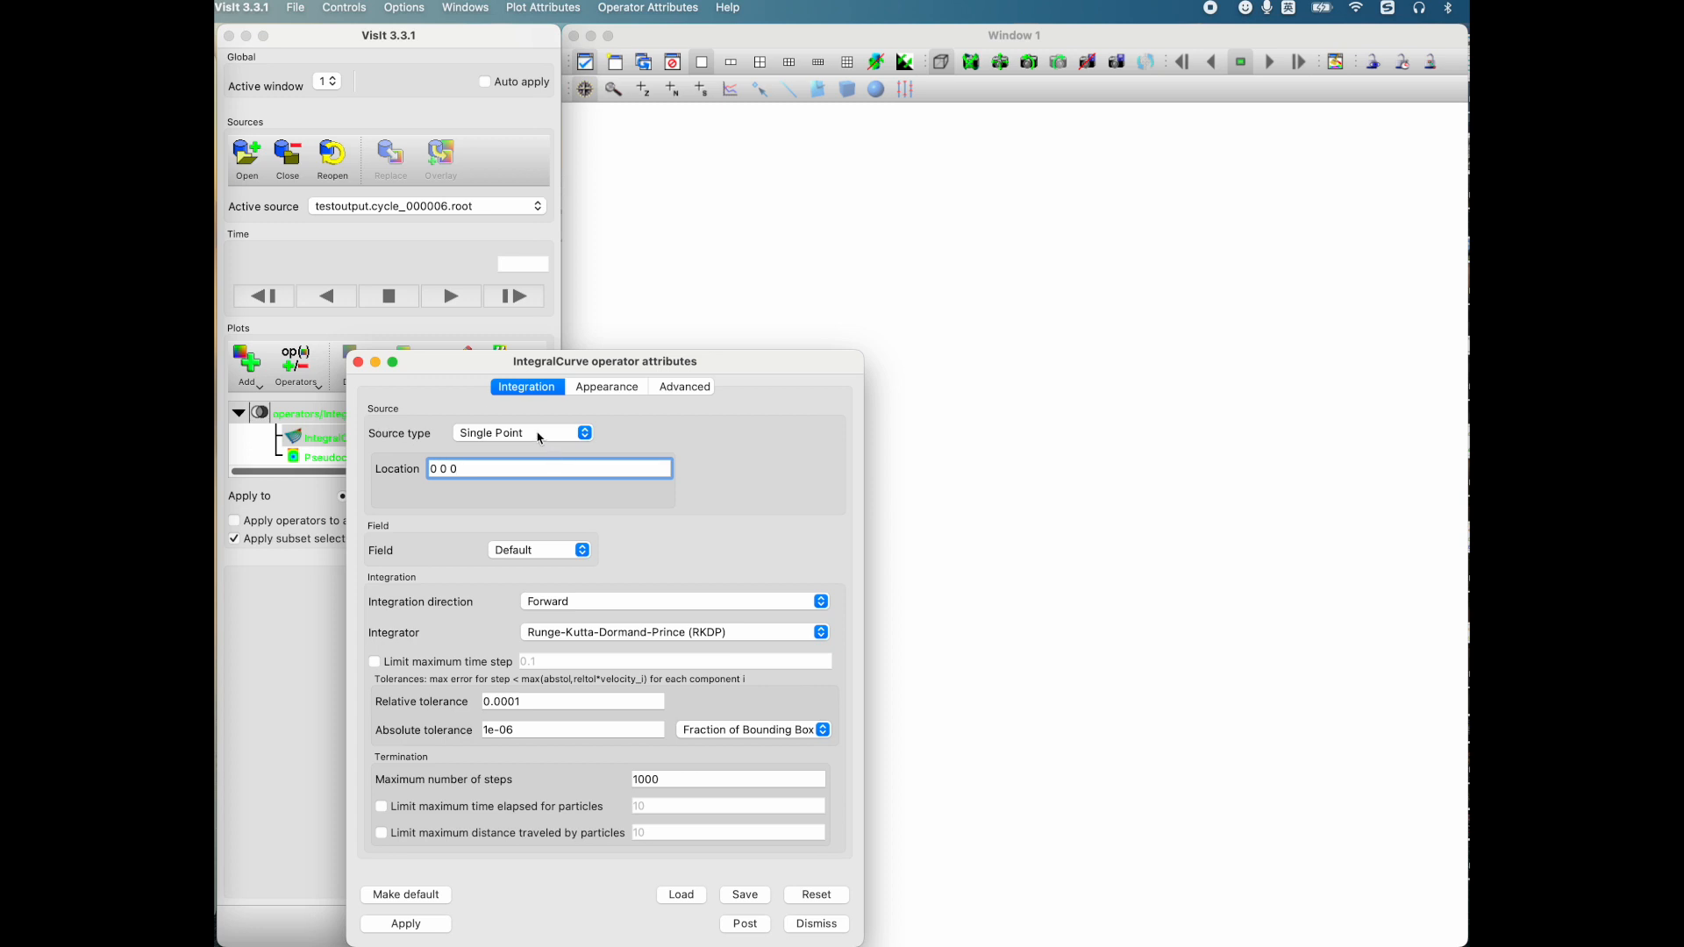
pyautogui.click(539, 435)
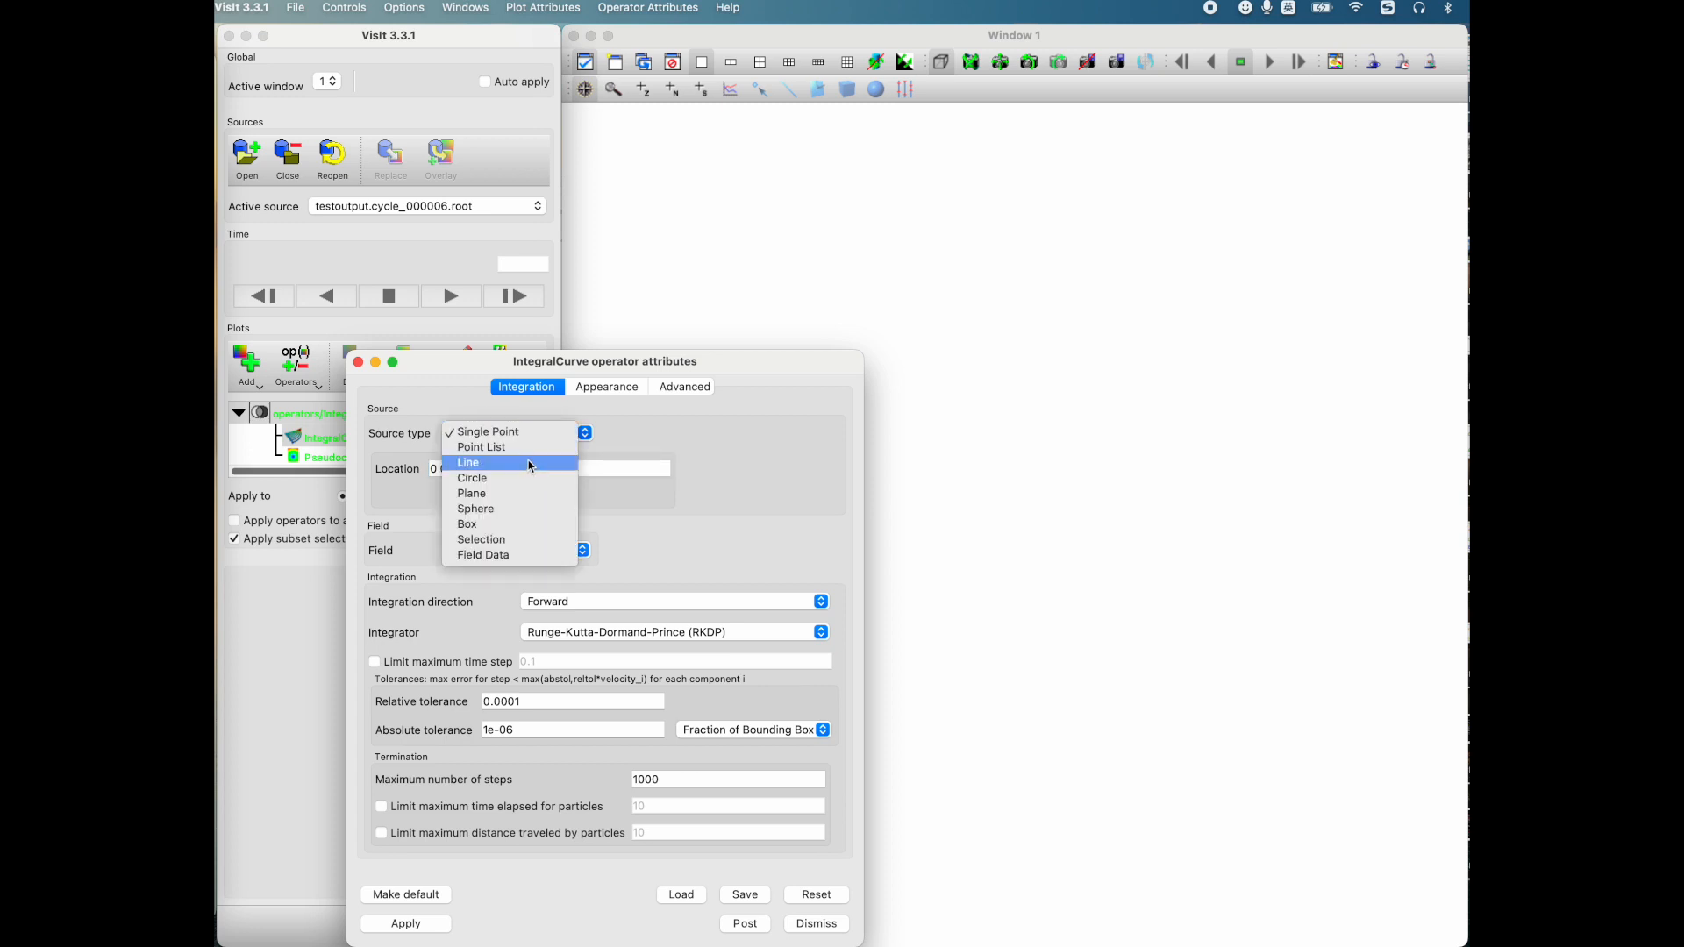
pyautogui.click(513, 525)
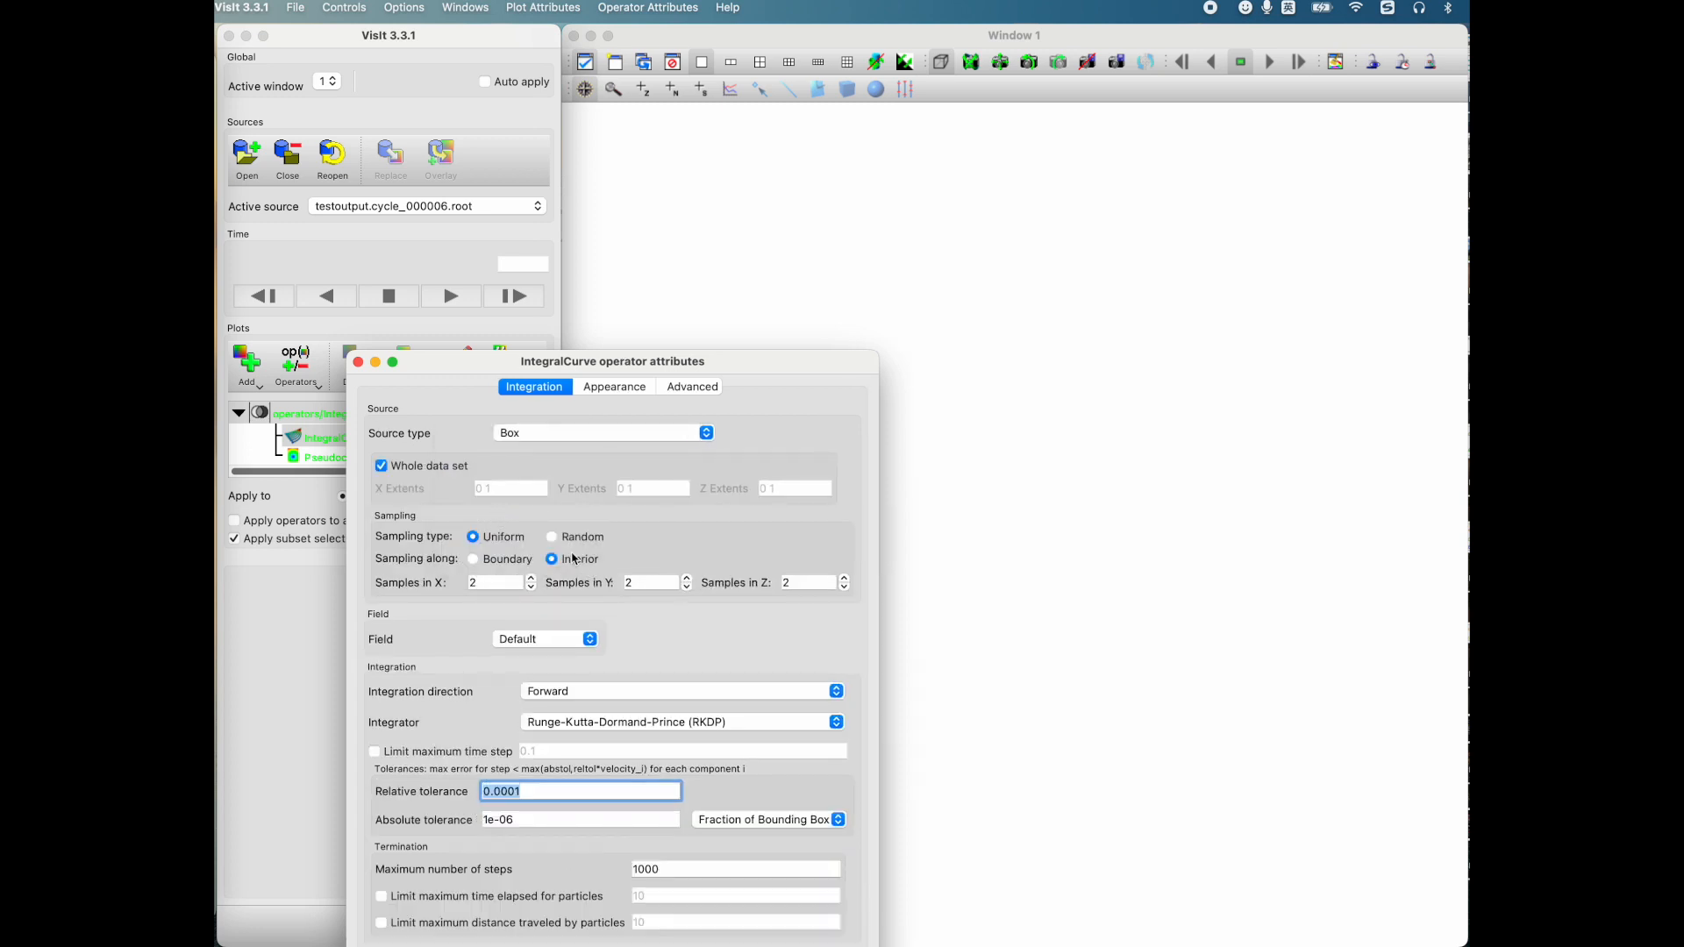
pyautogui.click(551, 537)
pyautogui.click(584, 583)
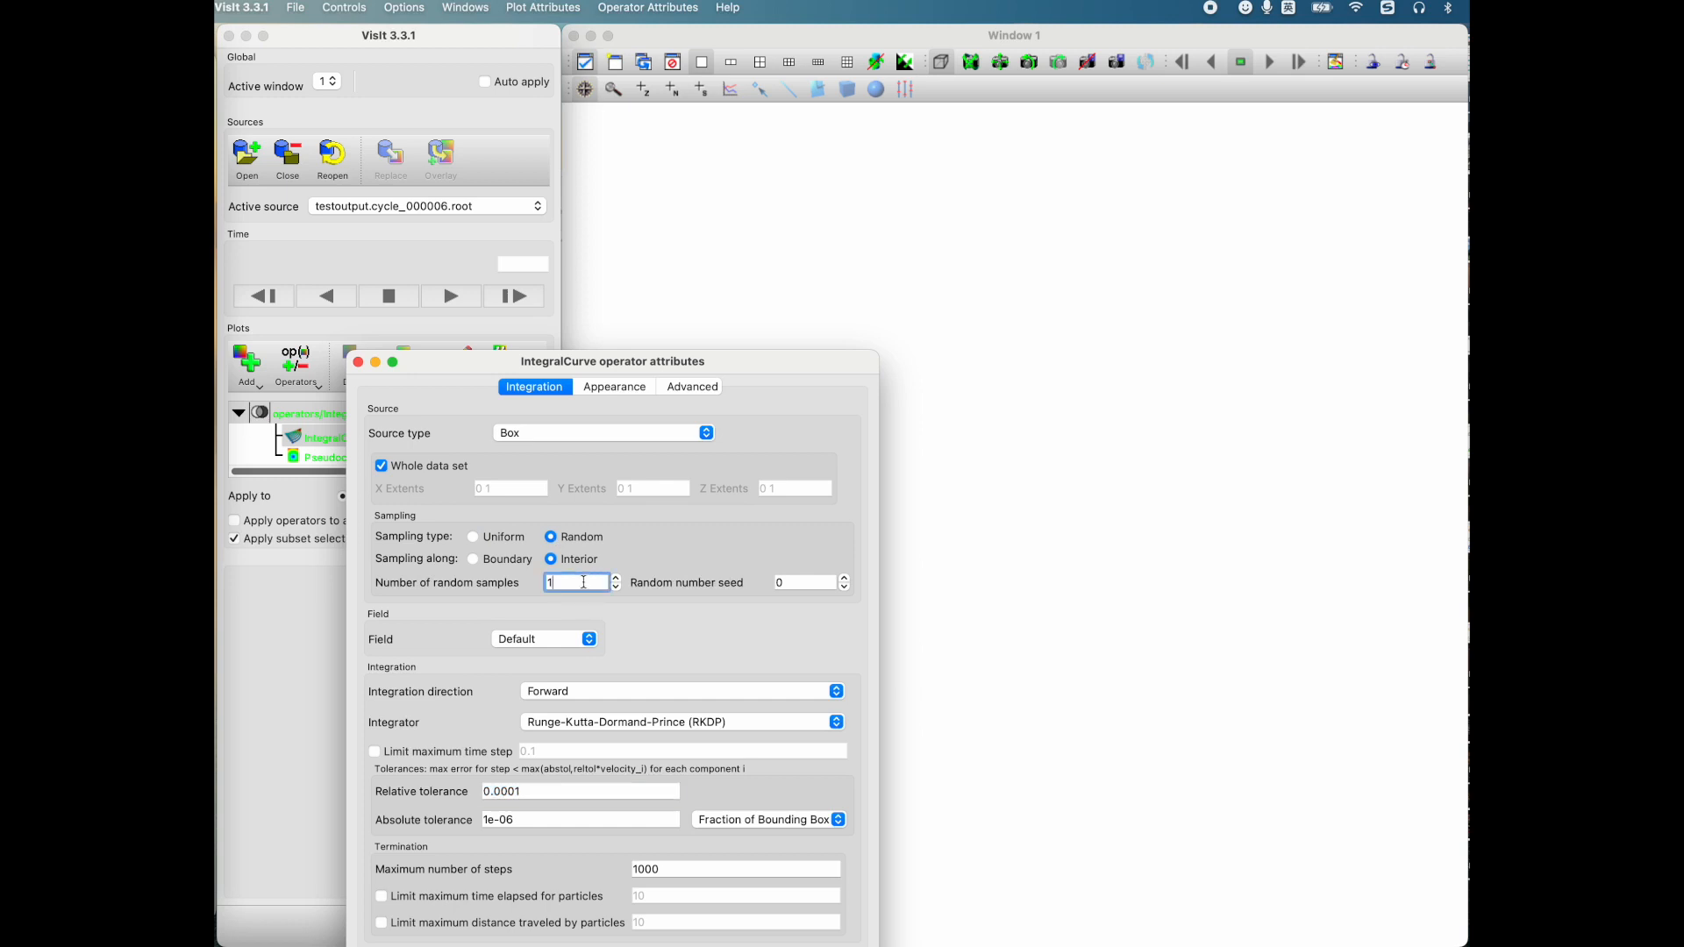
# Step: Try the Runge-Kutta 4 (Single-step) integrator and return the setting to Runge-Kutta-Dormand-Prince (RKDP)
pyautogui.click(629, 723)
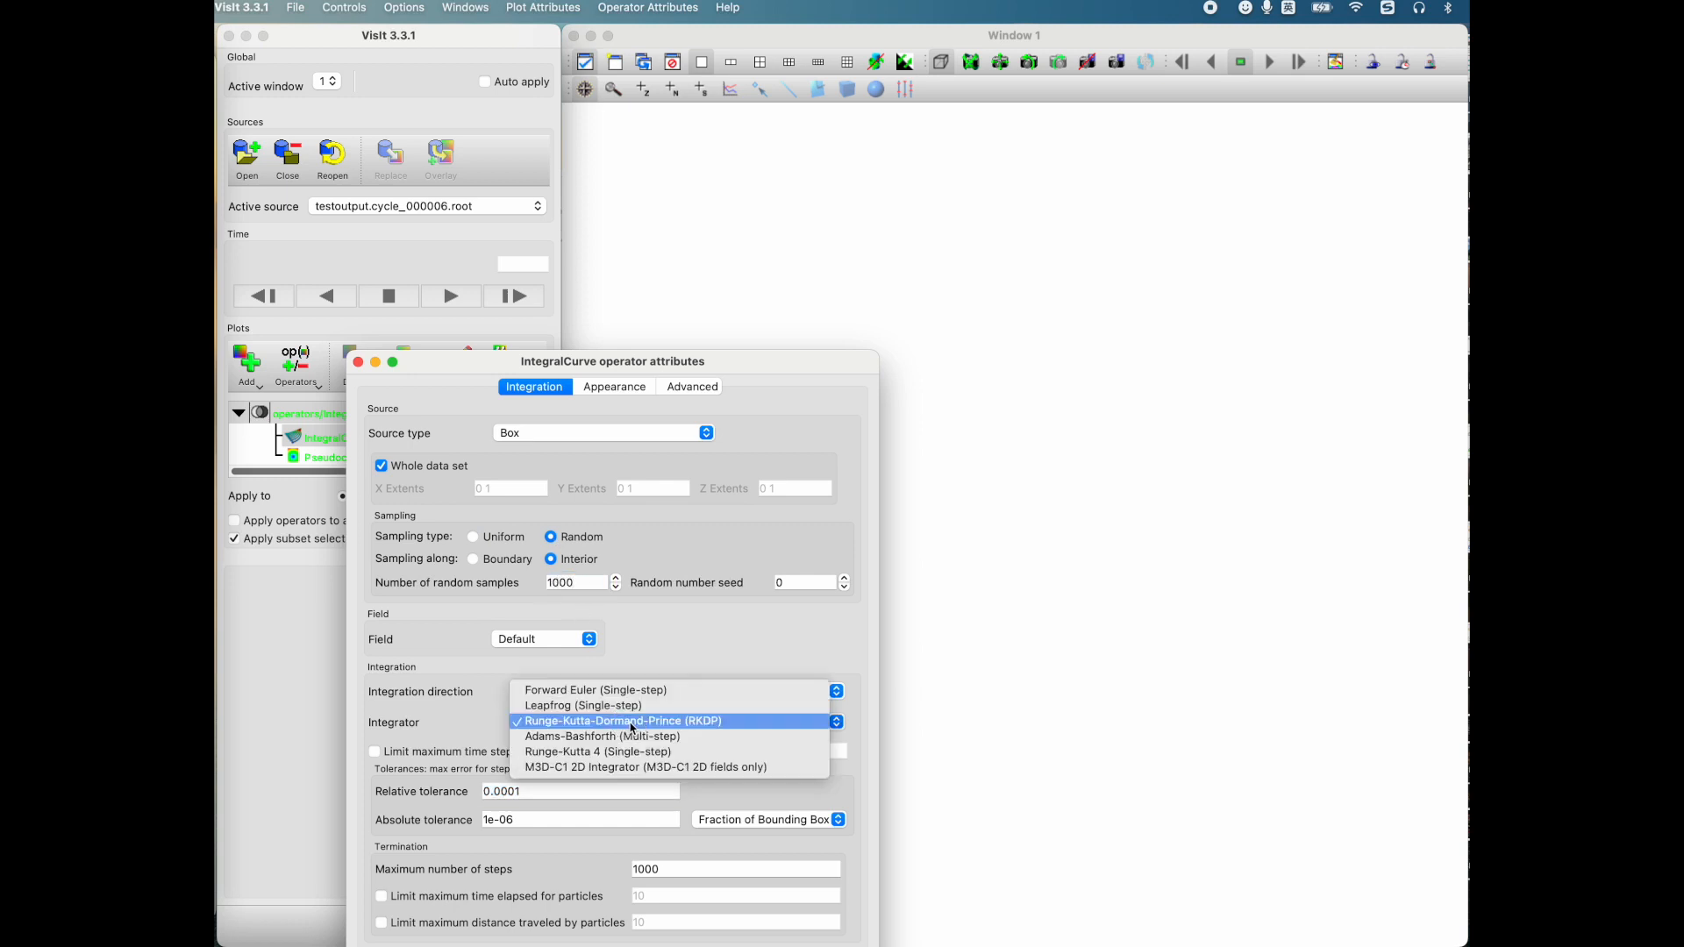
pyautogui.click(605, 754)
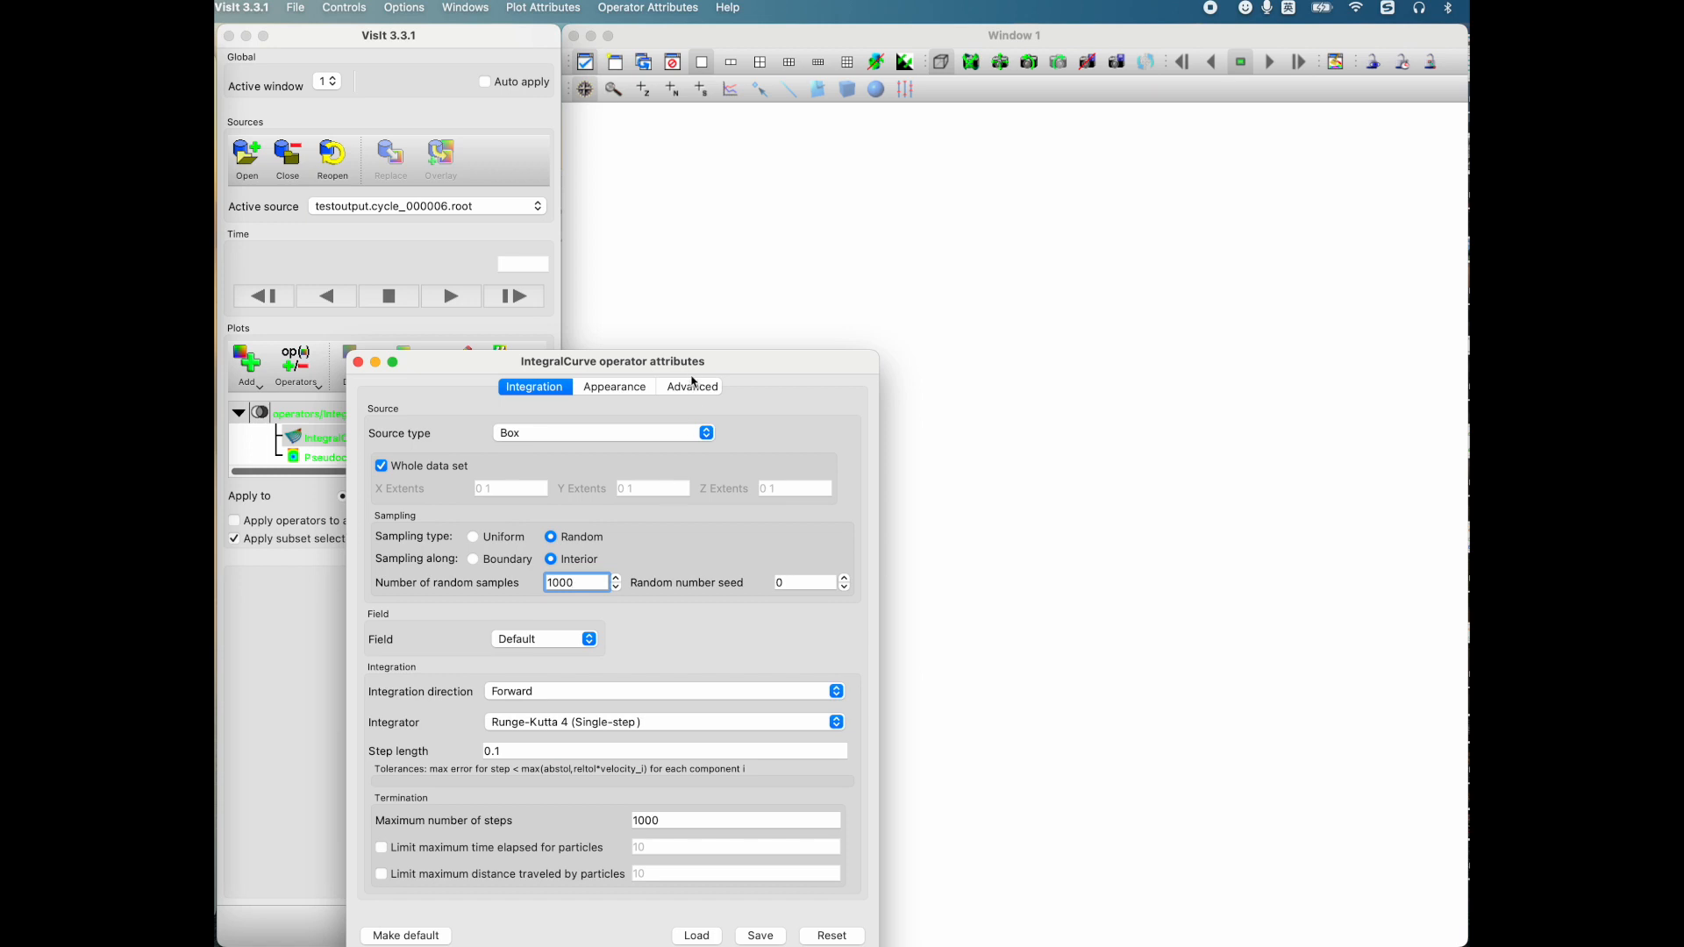
pyautogui.doubleClick(697, 364)
pyautogui.click(578, 643)
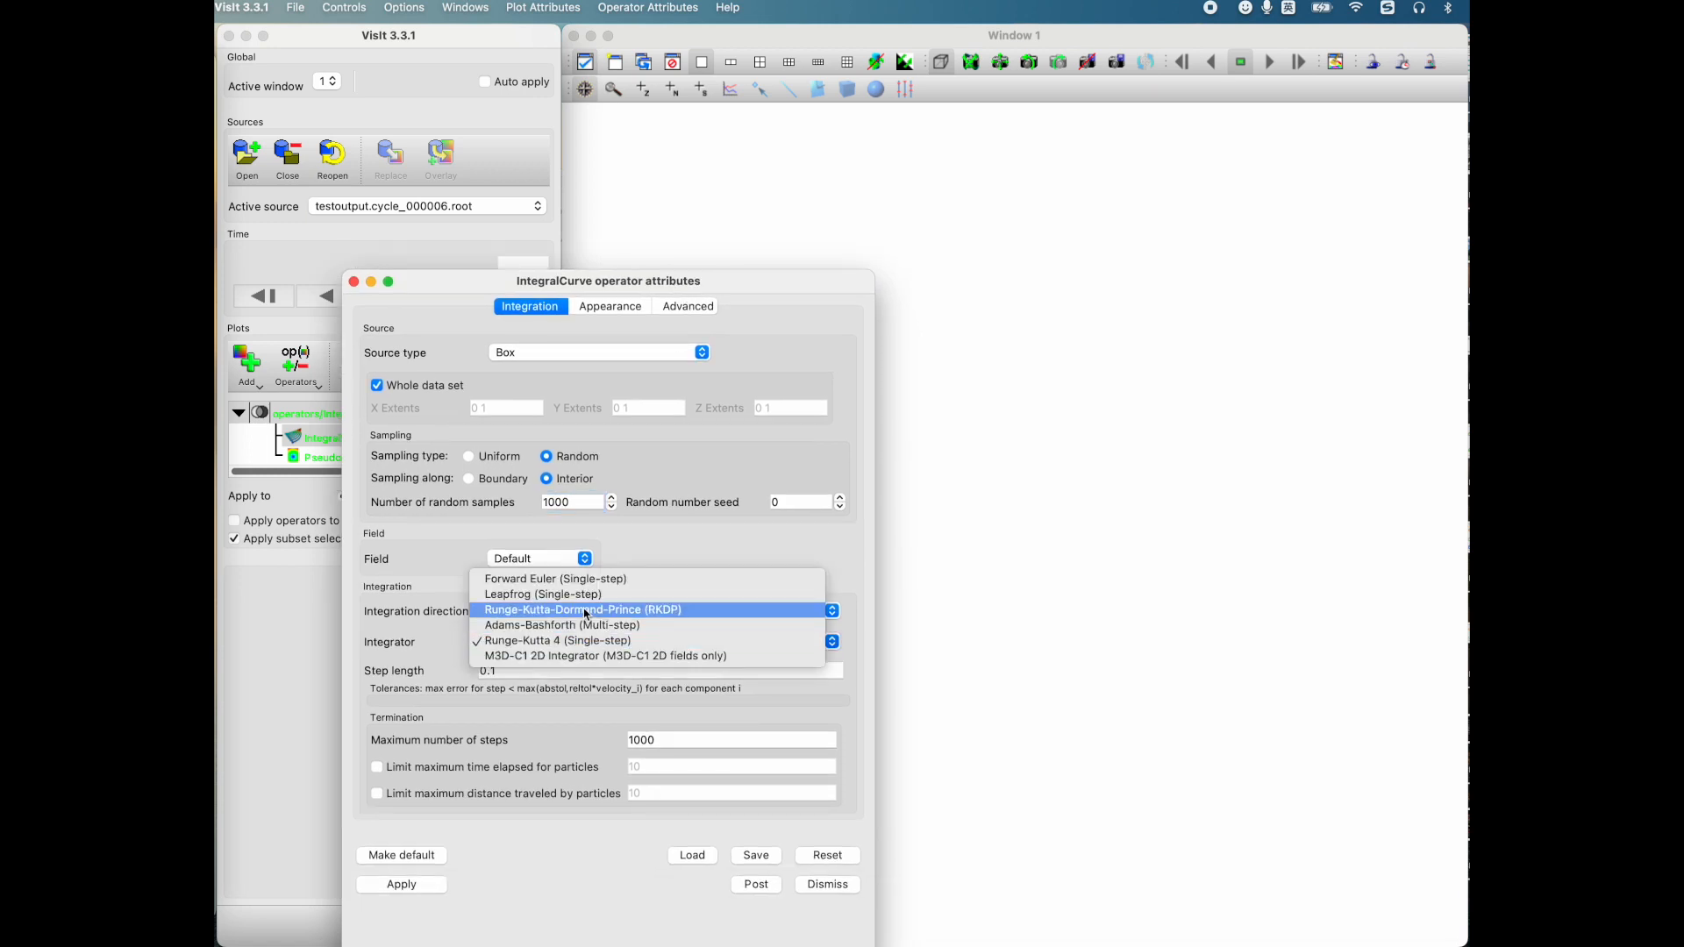
pyautogui.click(586, 611)
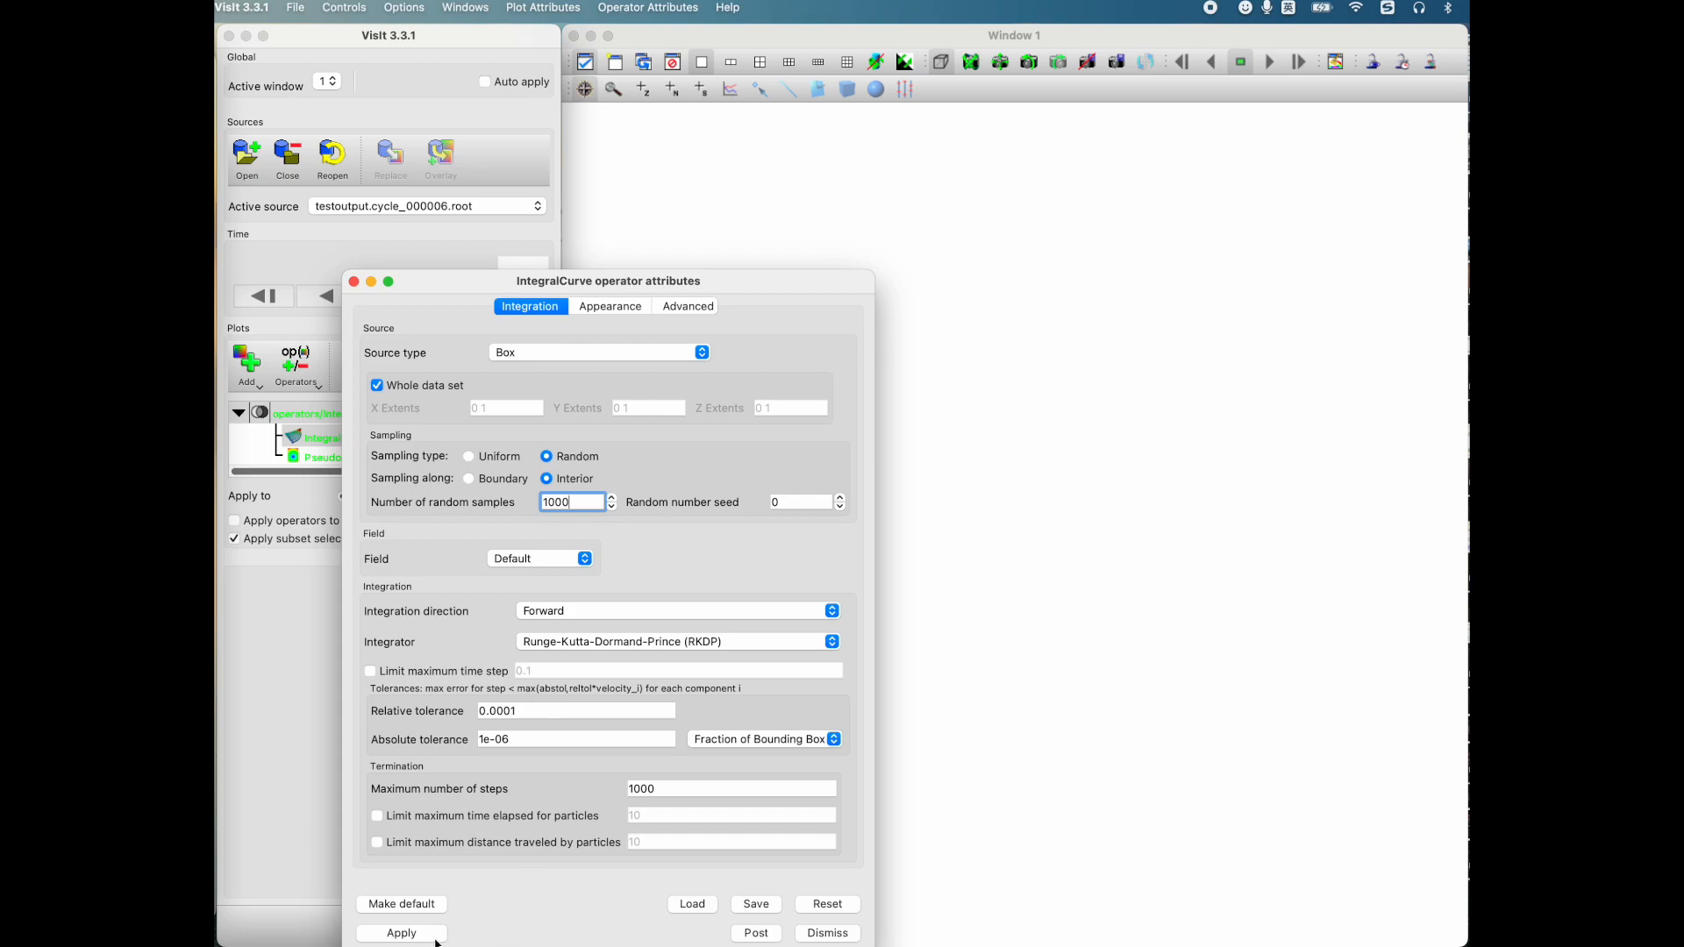
# Step: Apply the IntegralCurve settings, draw the velocity Pseudocolor plot and rotate the curves for inspection
pyautogui.click(393, 933)
pyautogui.click(311, 612)
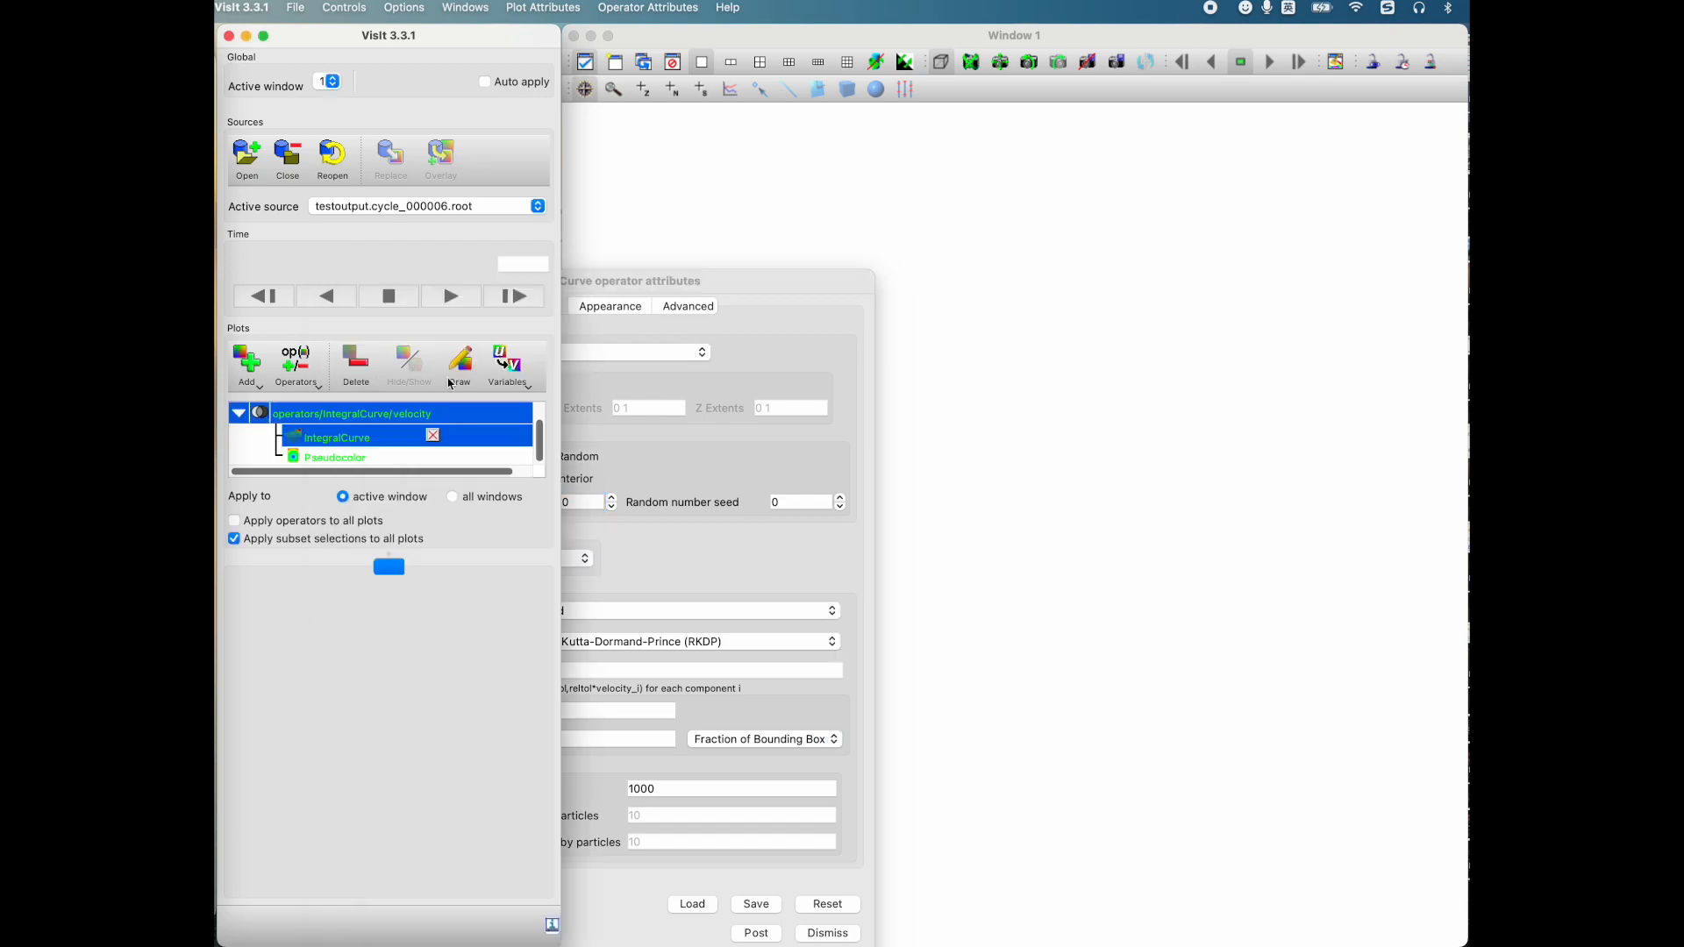
pyautogui.moveTo(1183, 605); pyautogui.dragTo(858, 496)
# Step: Hide the integral-curve Pseudocolor plot and show the velocity Vector plot again
pyautogui.click(238, 412)
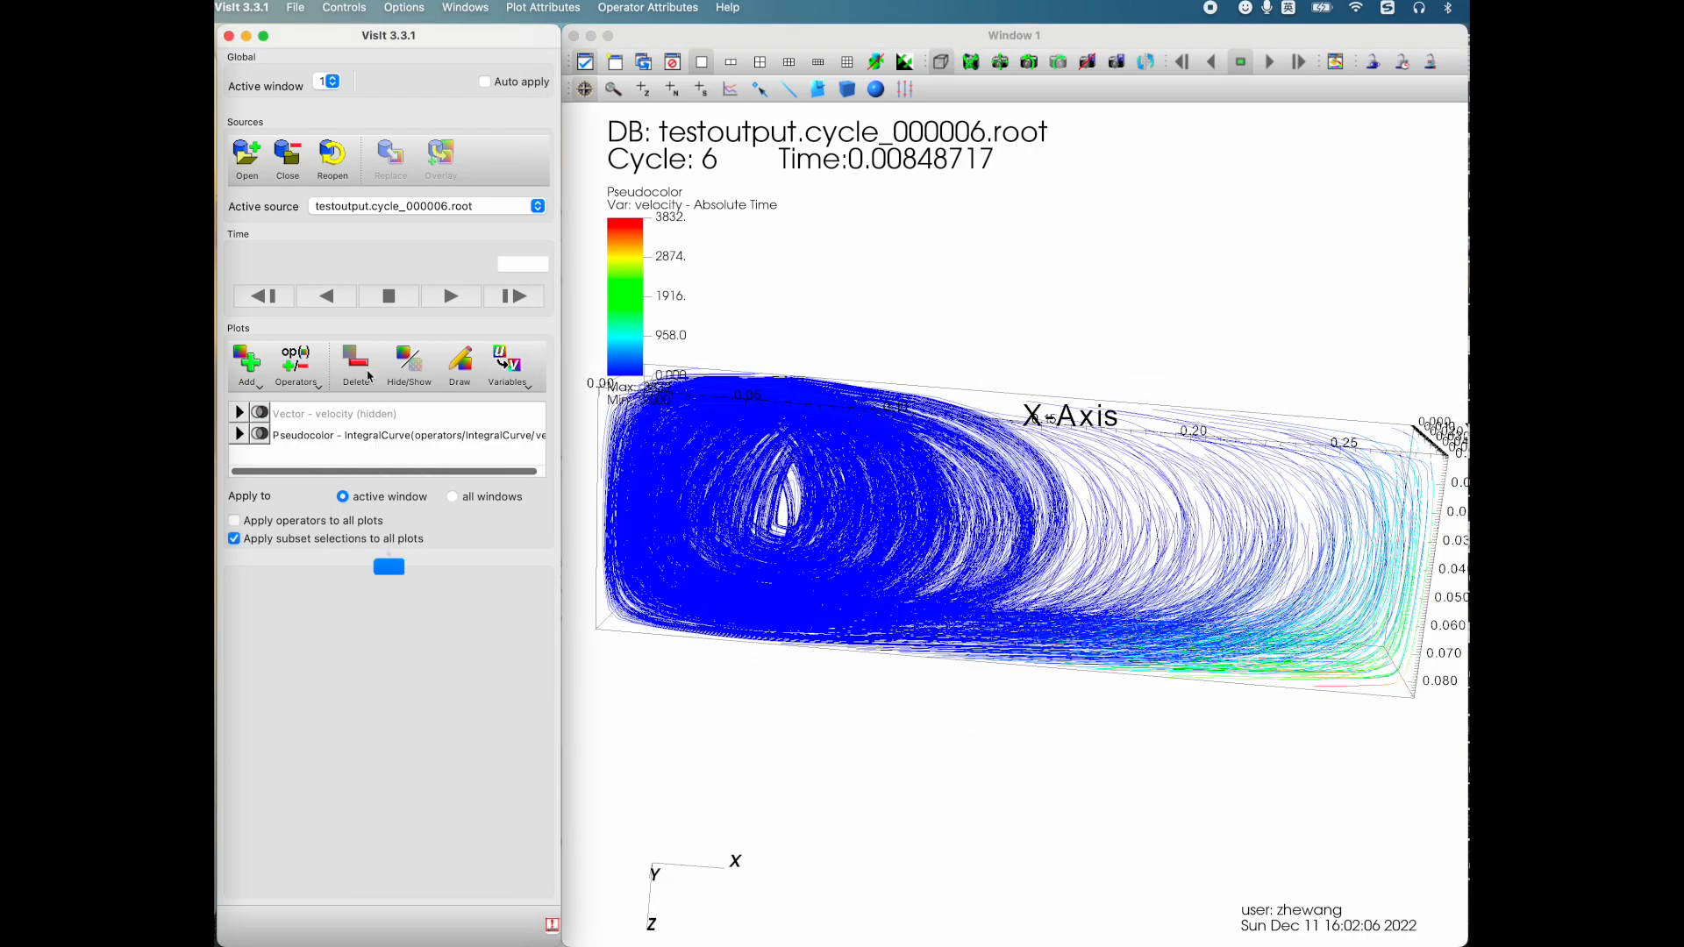
pyautogui.click(411, 371)
pyautogui.click(240, 412)
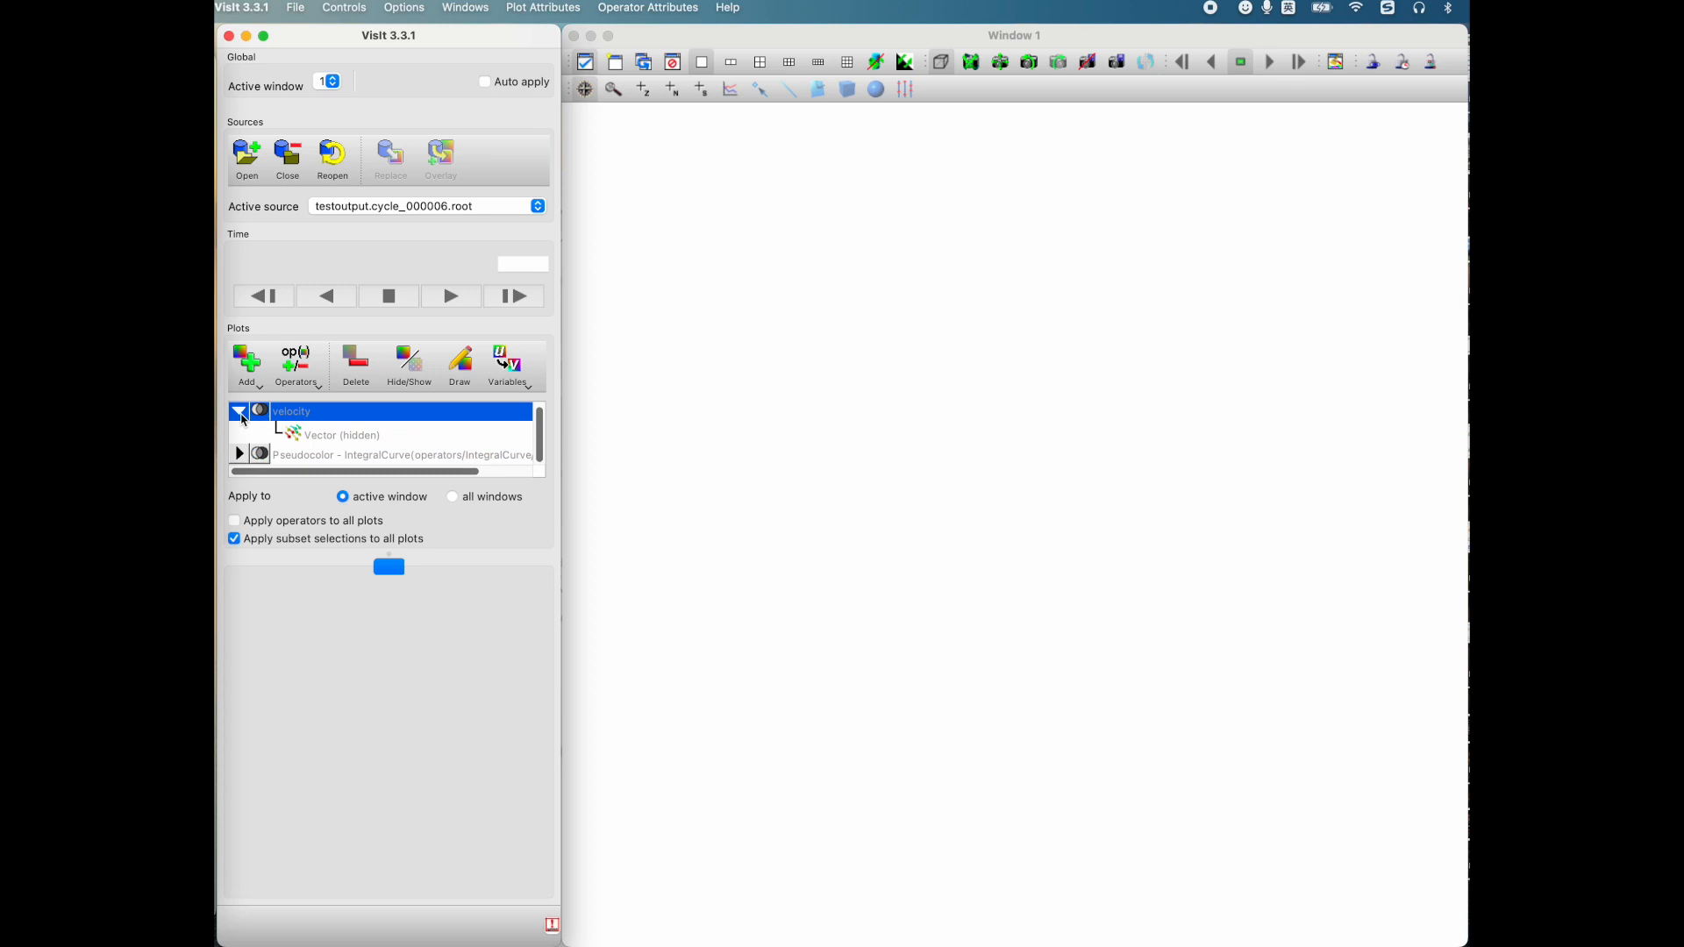
pyautogui.click(240, 412)
pyautogui.click(241, 414)
pyautogui.click(405, 377)
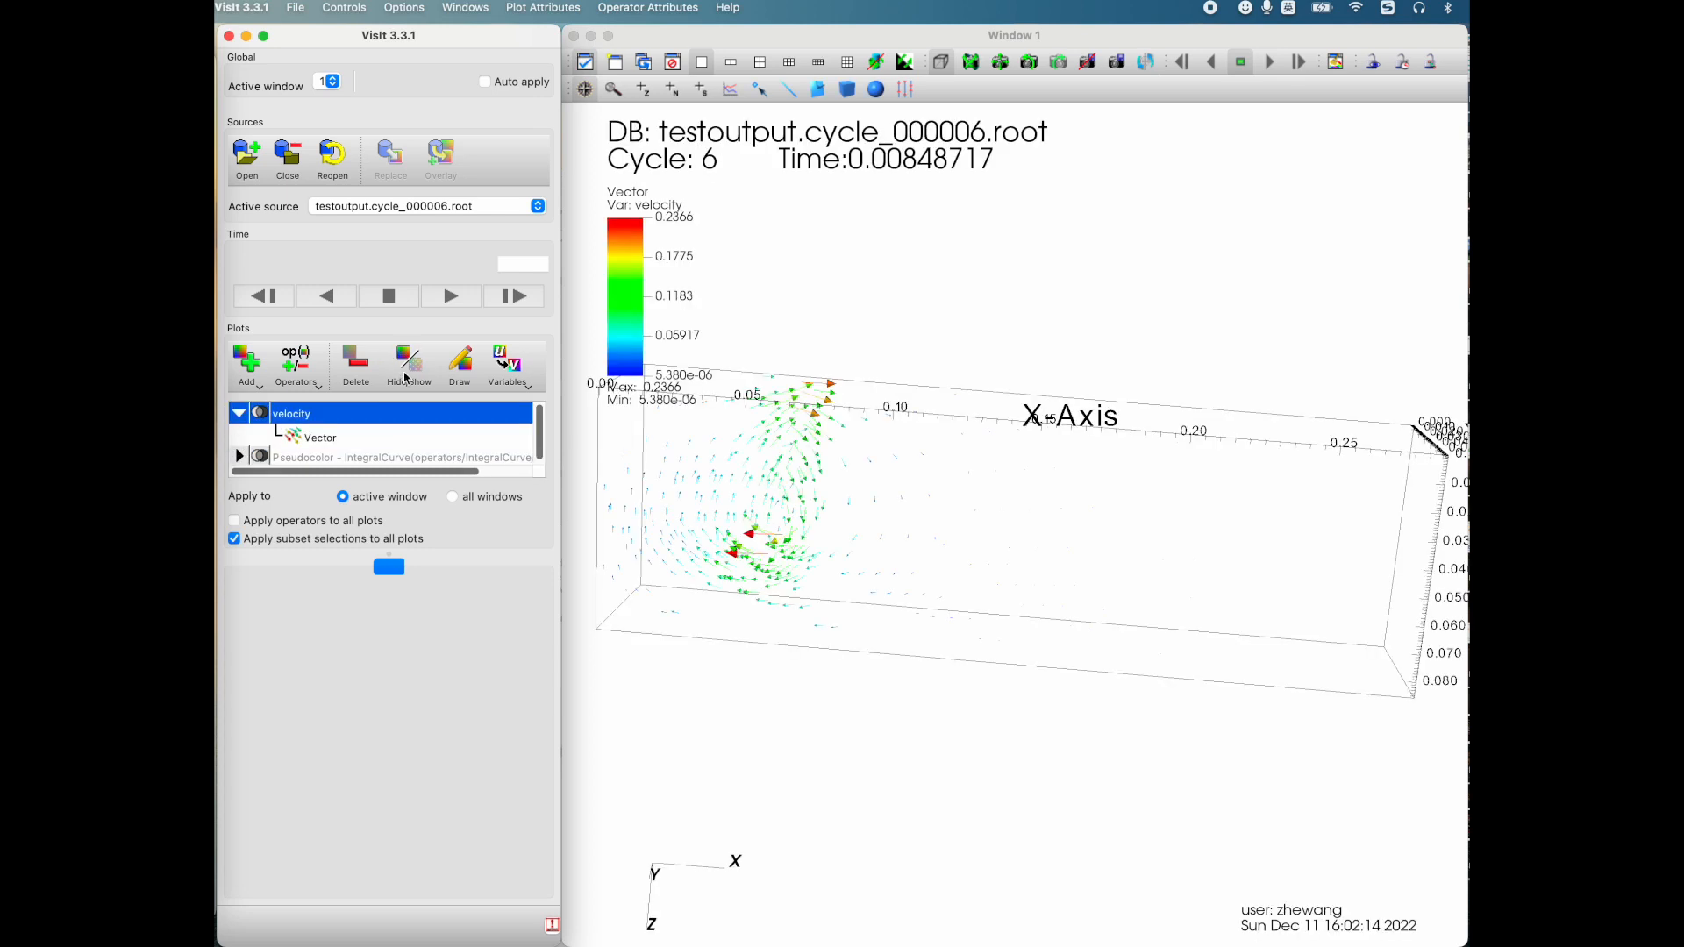
# Step: Show the integral-curve Pseudocolor plot together with the velocity Vector plot and rotate the combined view
pyautogui.click(246, 457)
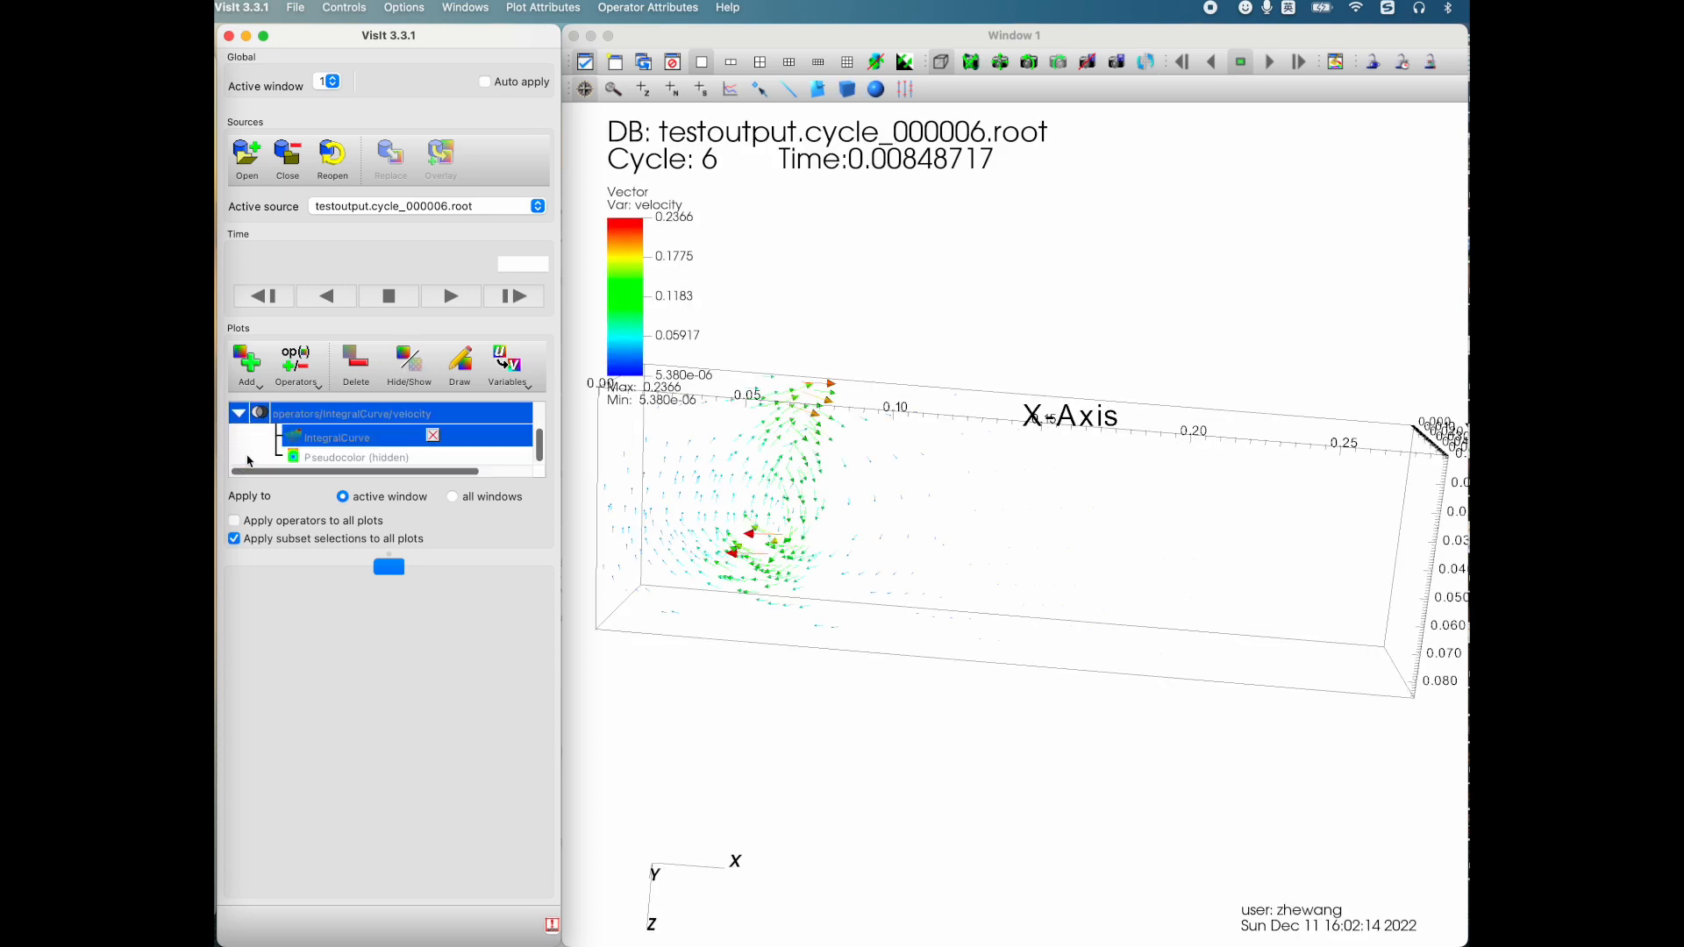
pyautogui.click(243, 416)
pyautogui.click(240, 450)
pyautogui.moveTo(245, 451); pyautogui.dragTo(386, 415)
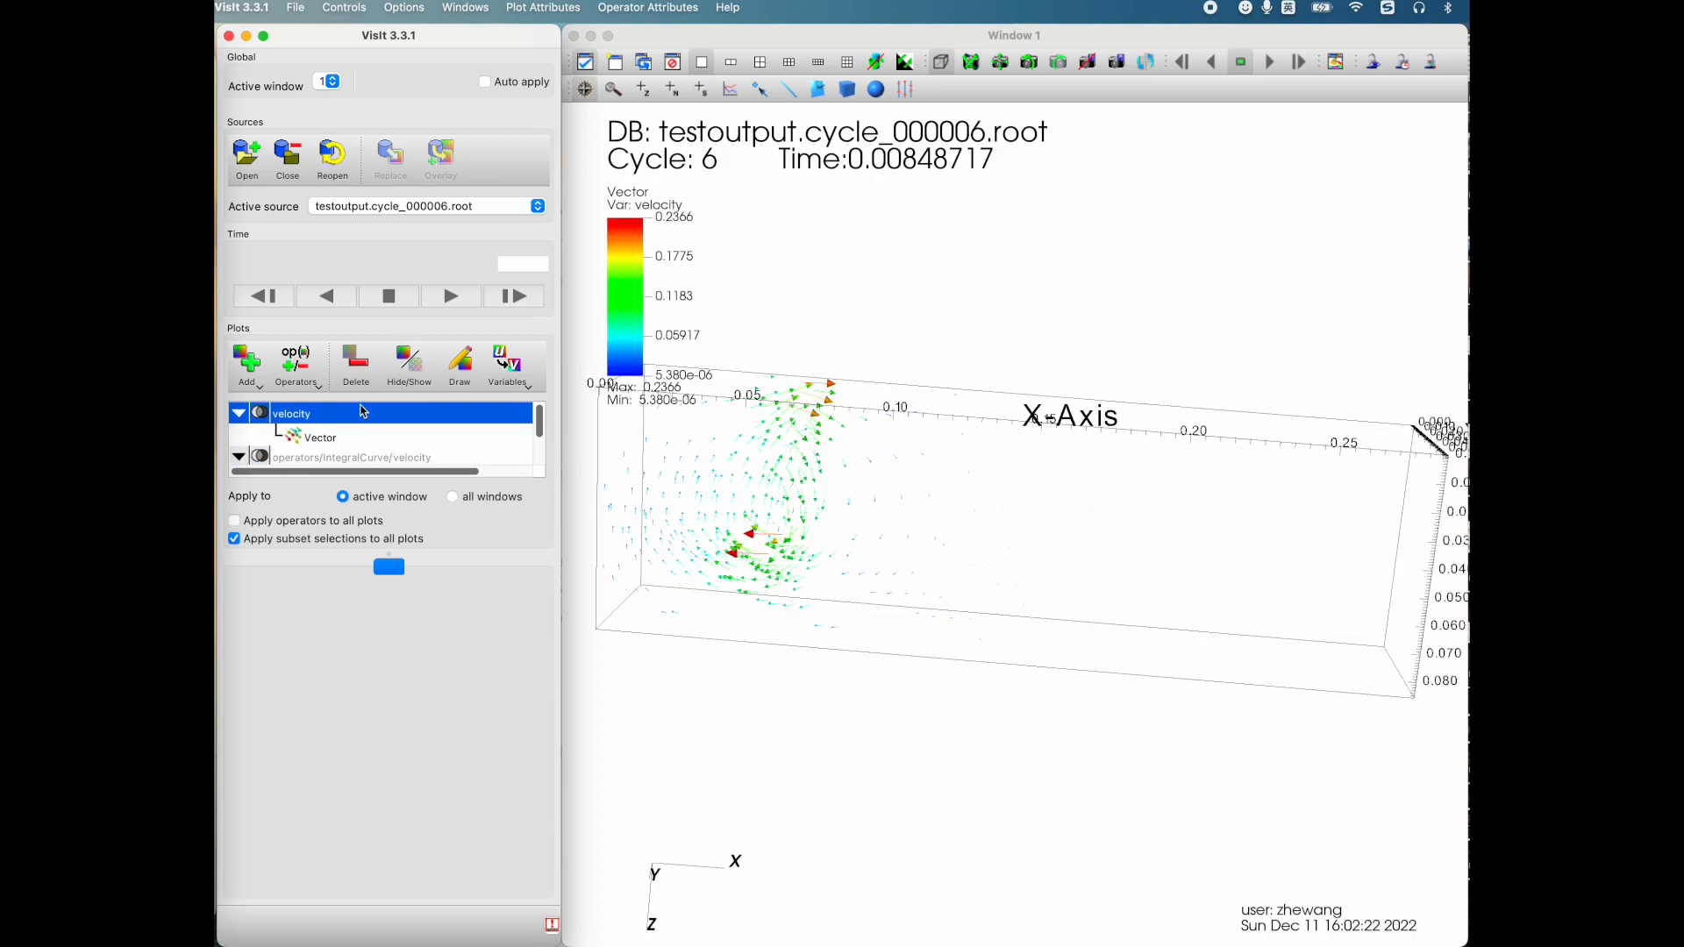
pyautogui.click(249, 456)
pyautogui.click(419, 368)
pyautogui.moveTo(815, 504); pyautogui.dragTo(868, 487)
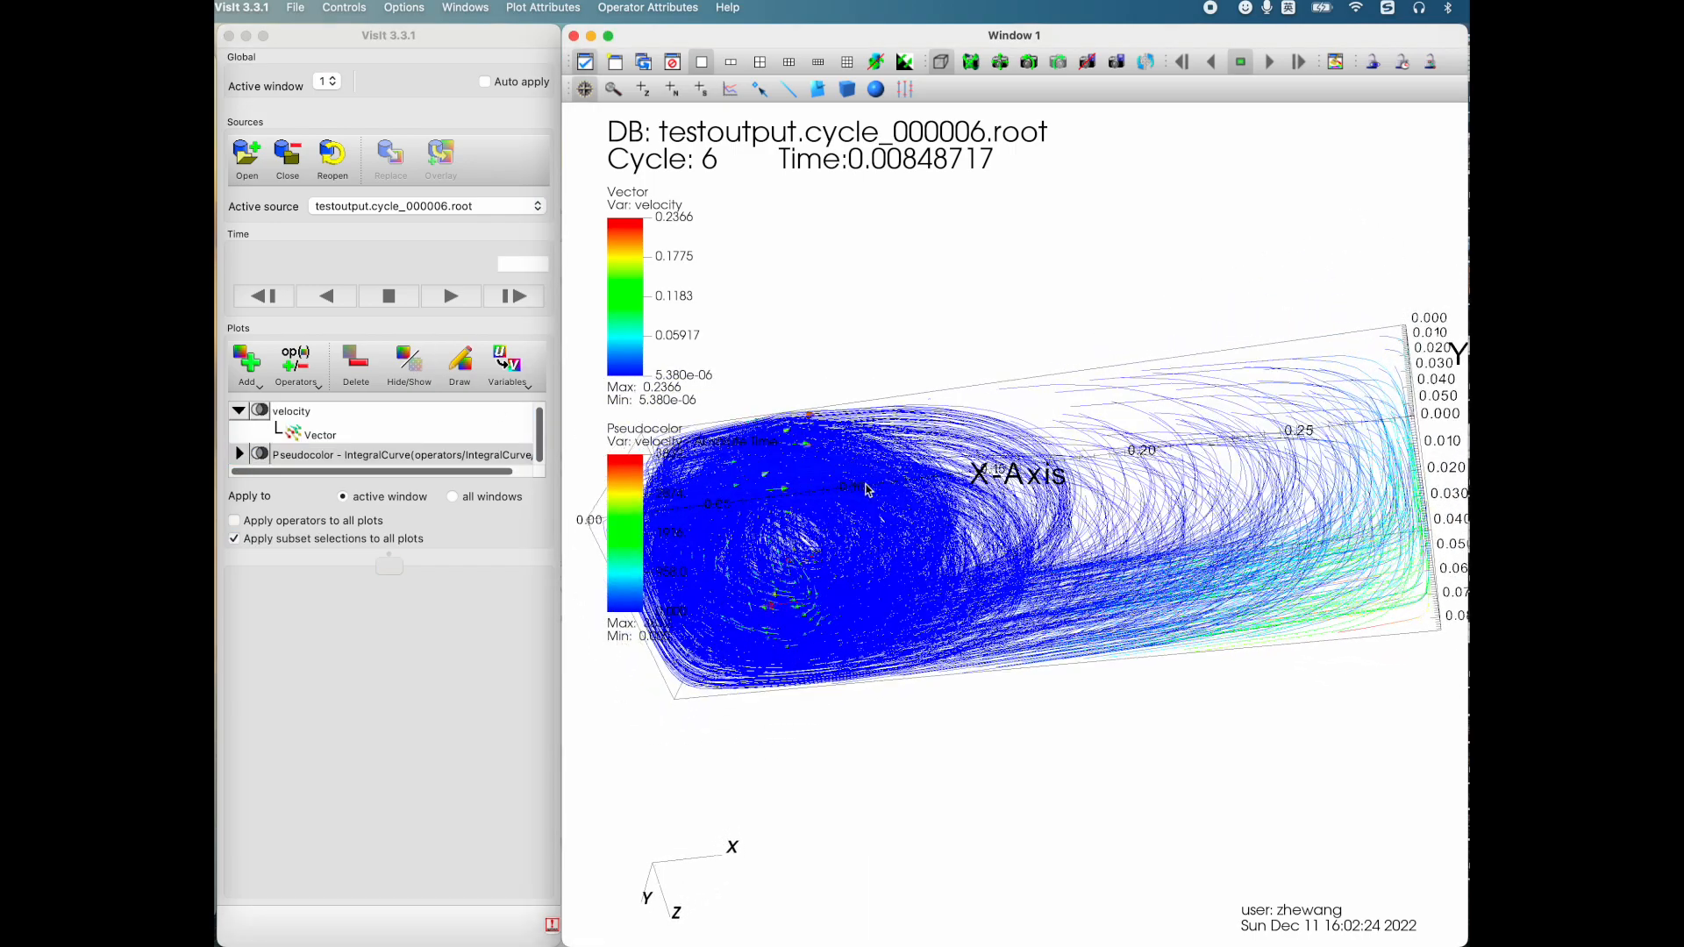
# Step: Open the expression editor and review the velocity expression
pyautogui.click(340, 11)
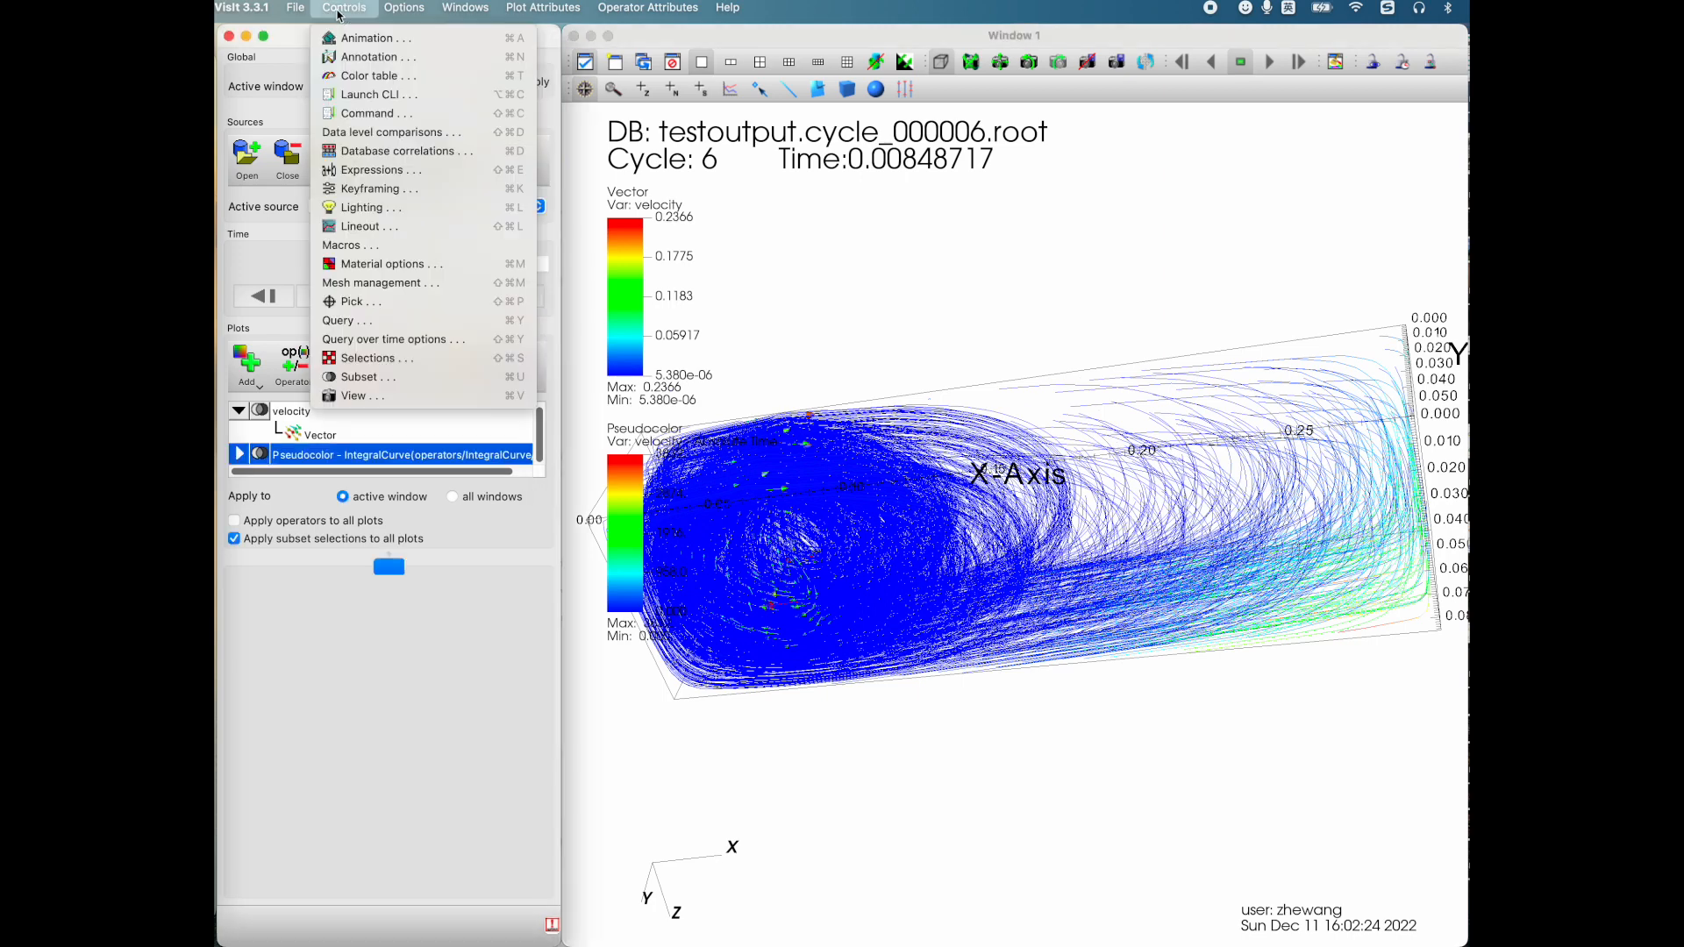
pyautogui.click(379, 170)
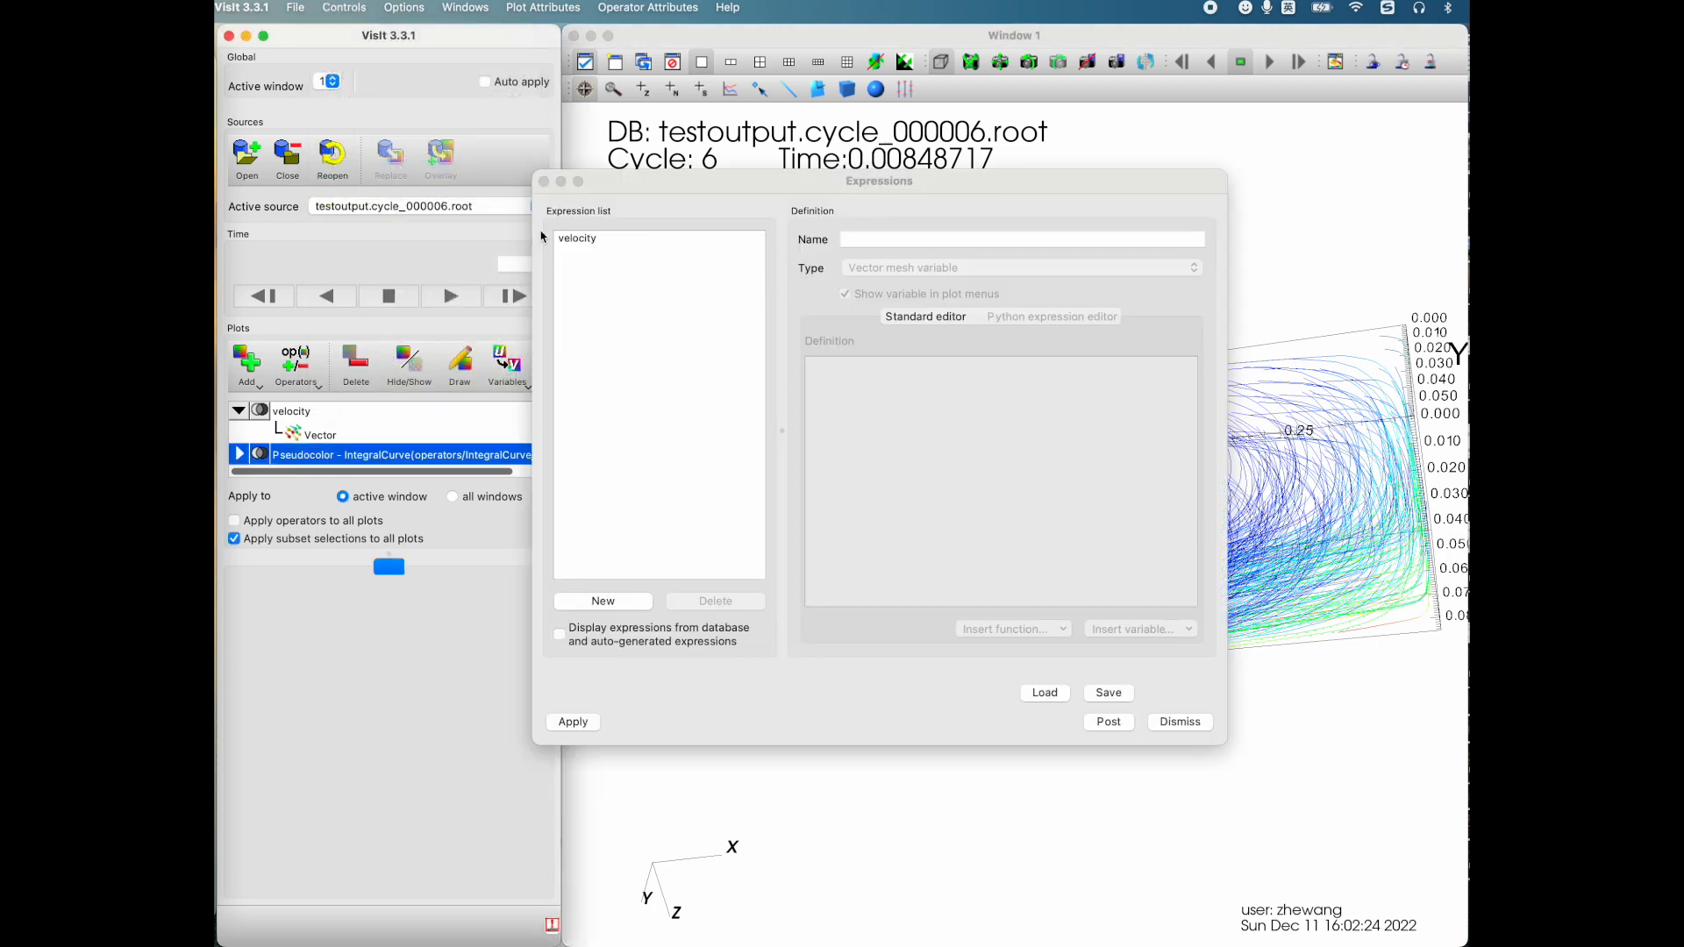
pyautogui.click(583, 239)
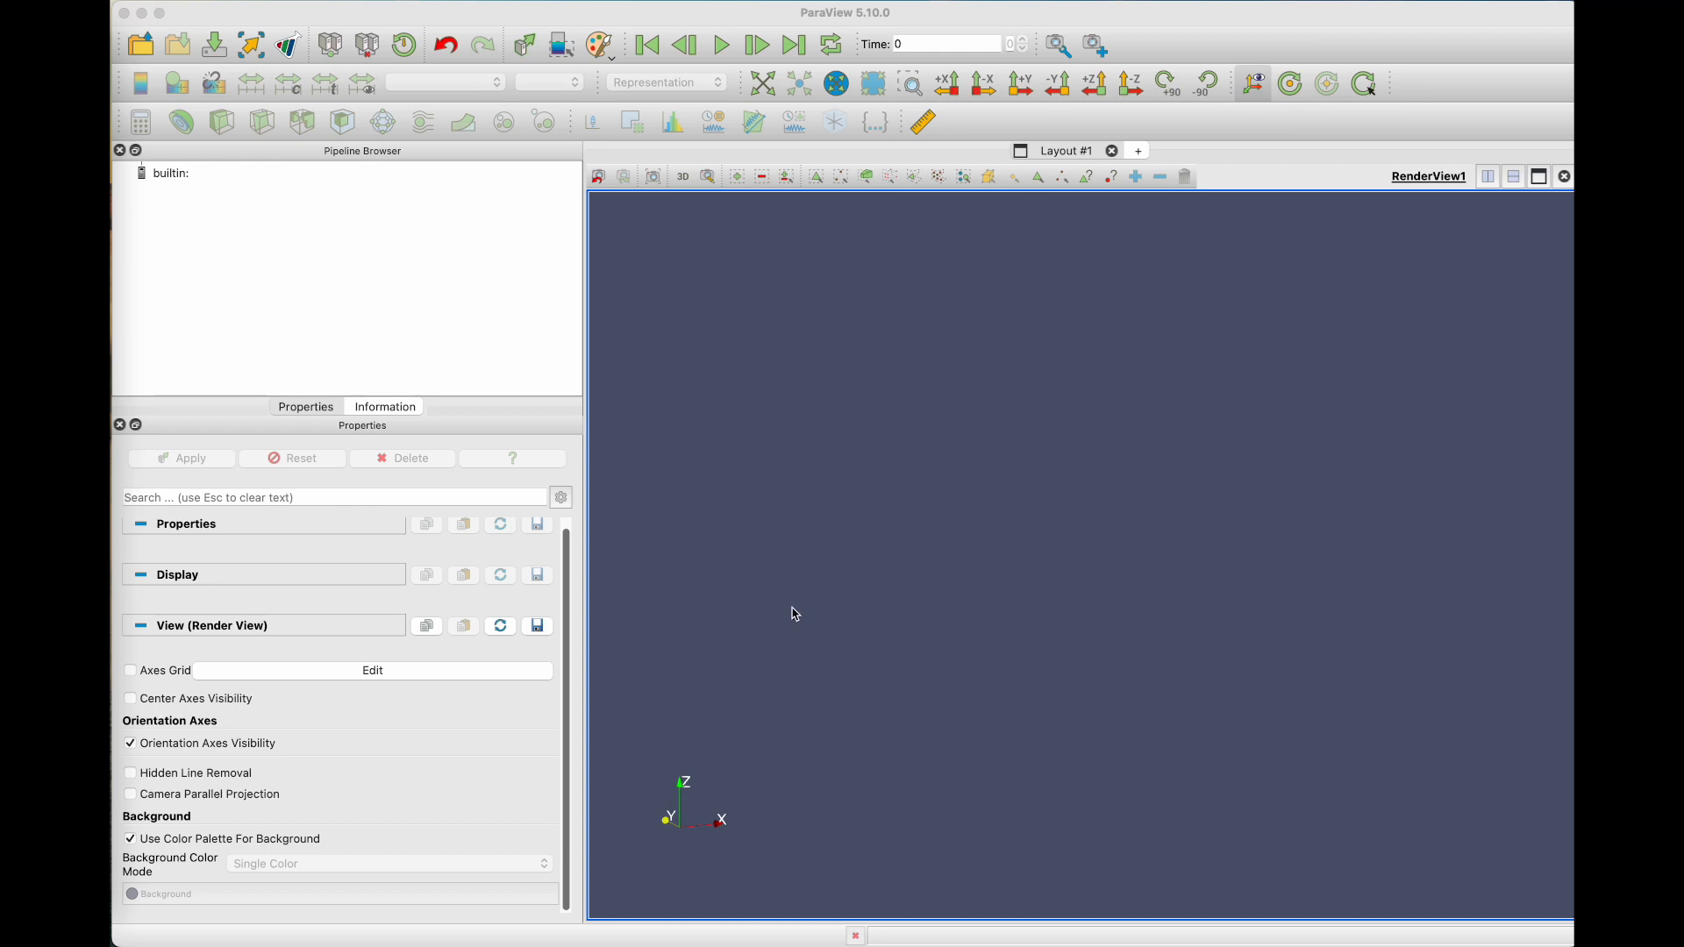
# Step: Switch to ParaView and load kitchen.vtk from the Data folder
pyautogui.click(141, 46)
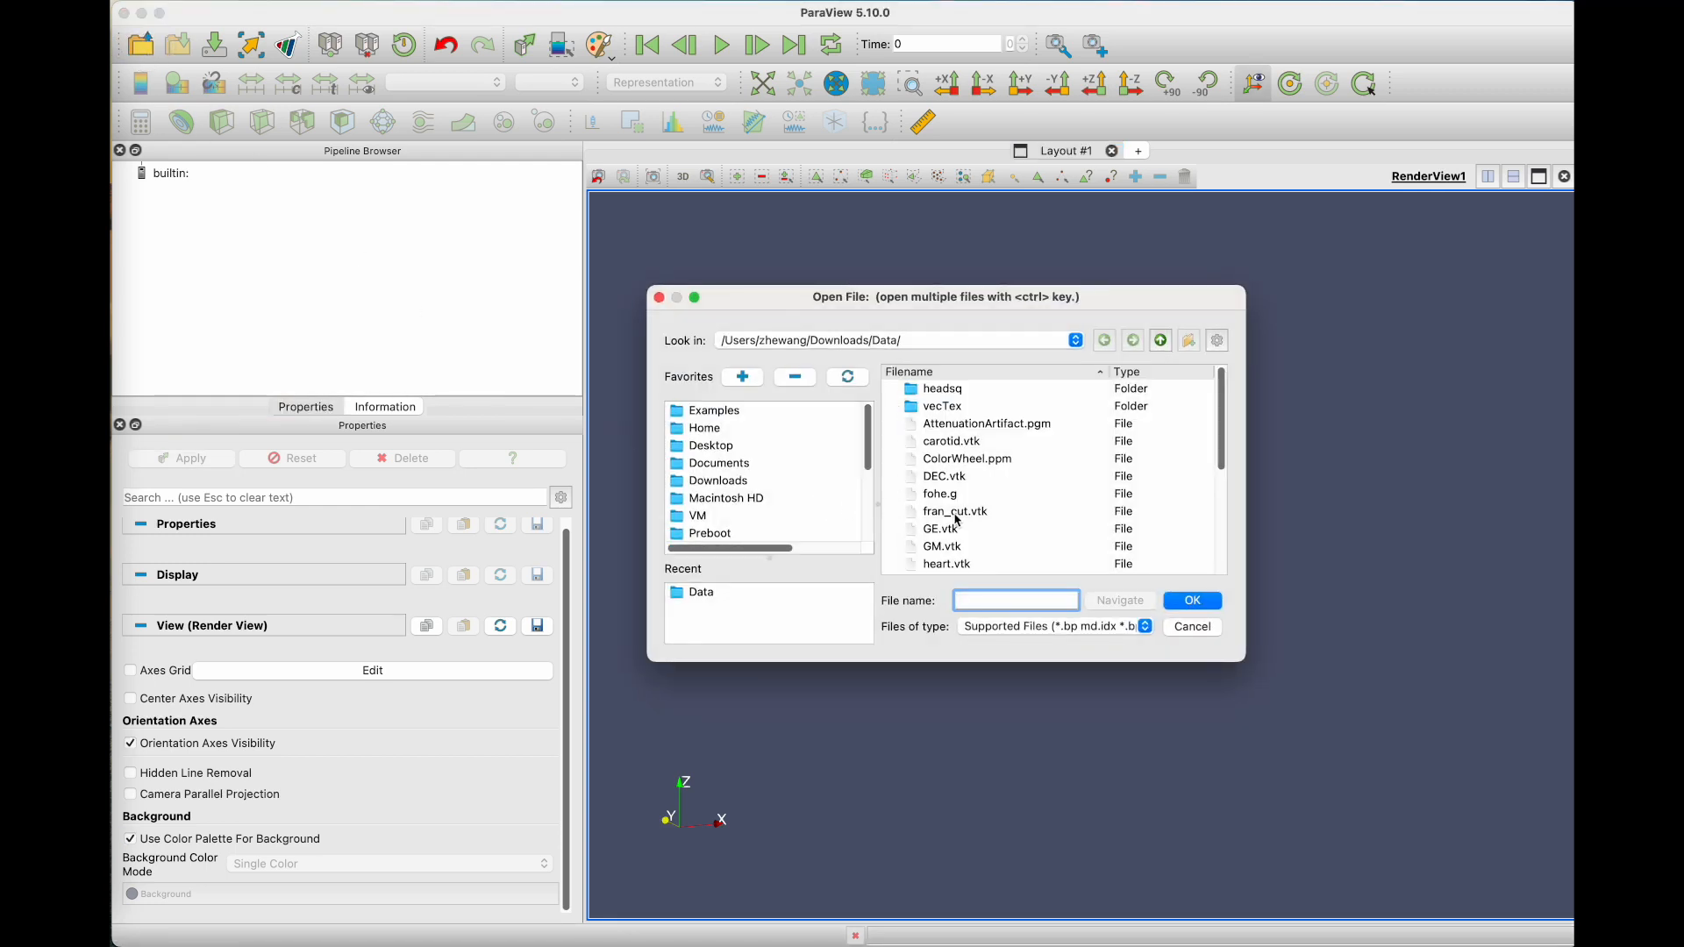
pyautogui.scroll(-3, 956, 522)
pyautogui.scroll(-2, 957, 522)
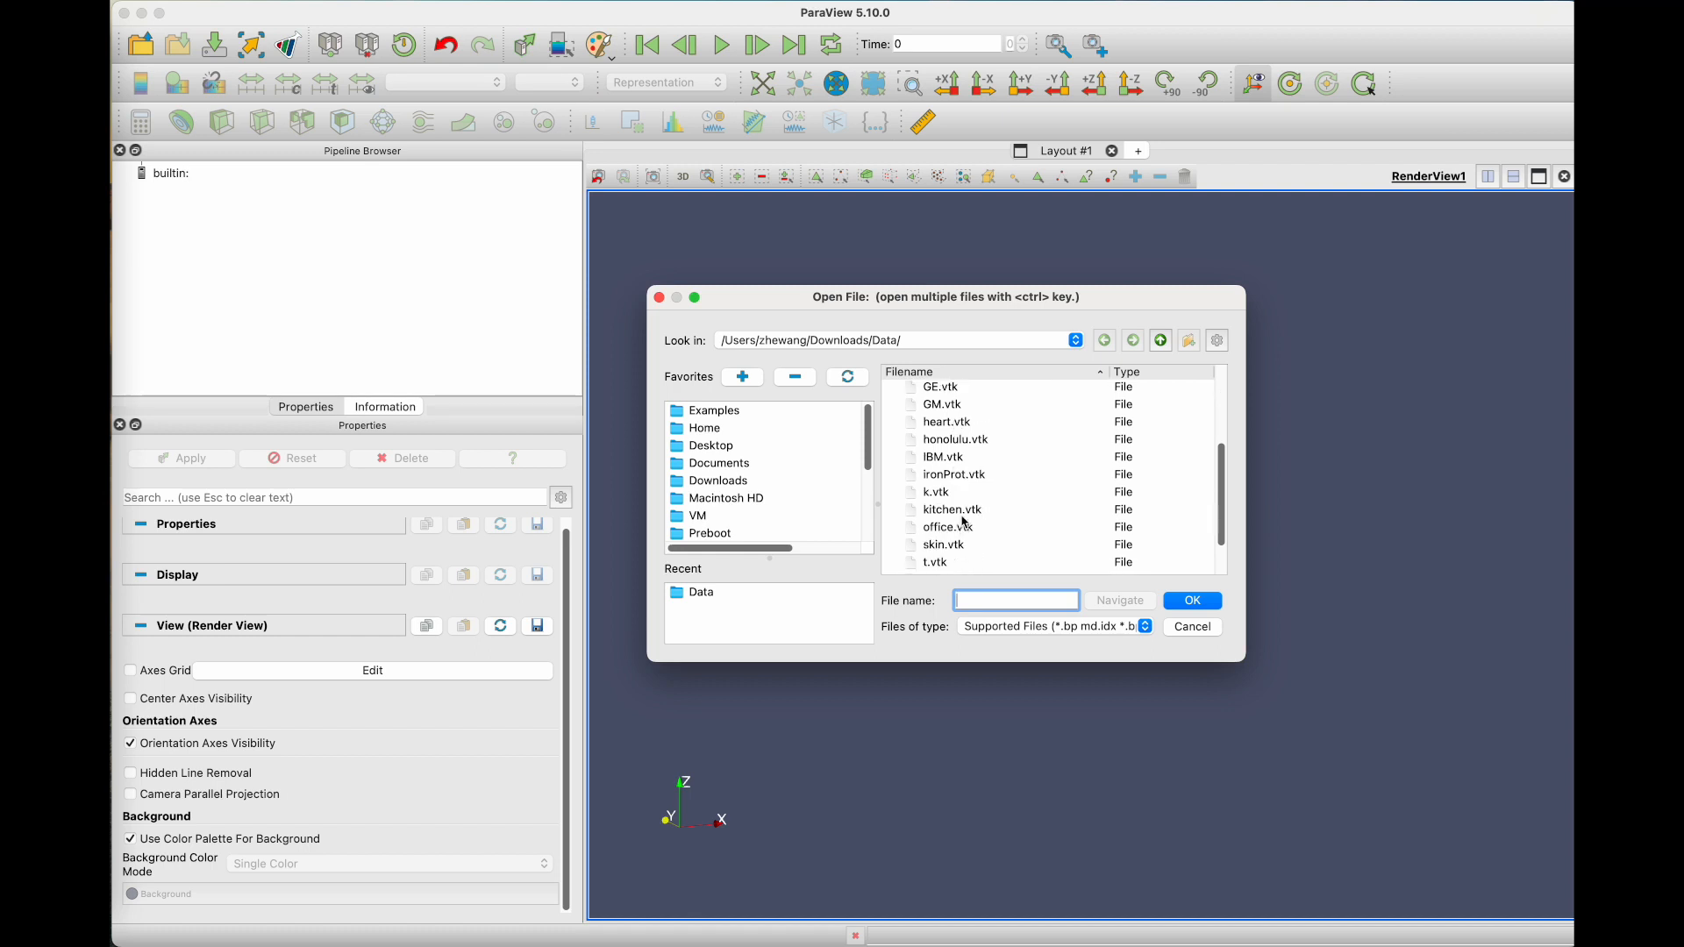
pyautogui.click(952, 509)
pyautogui.click(1212, 602)
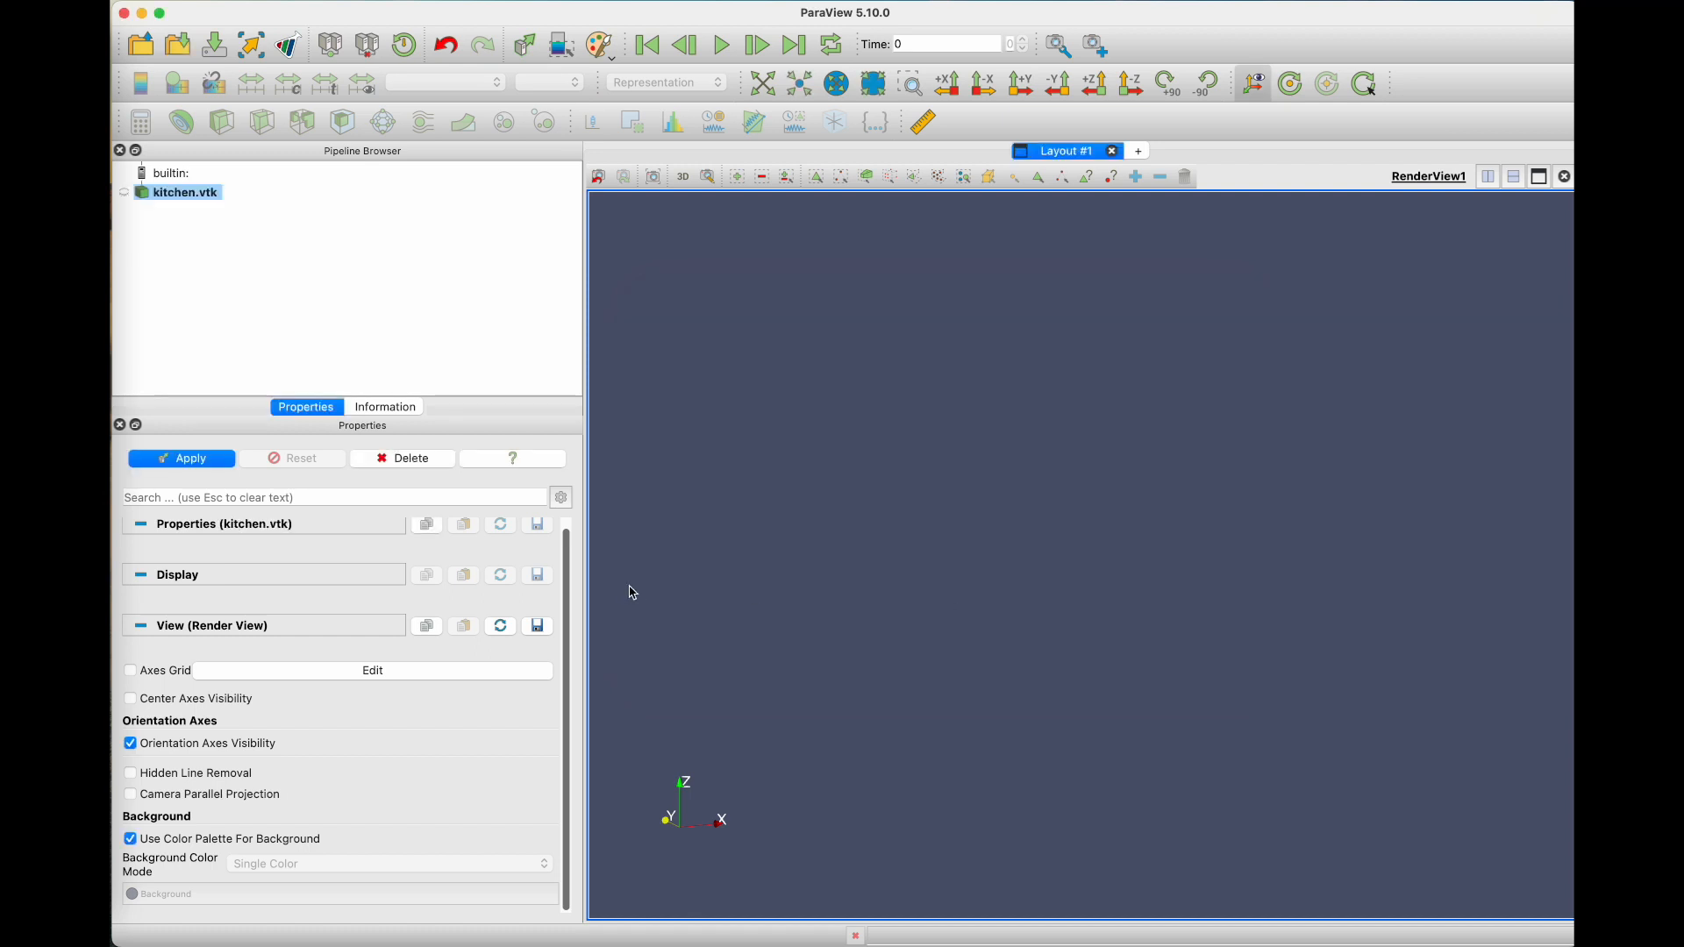
pyautogui.click(183, 465)
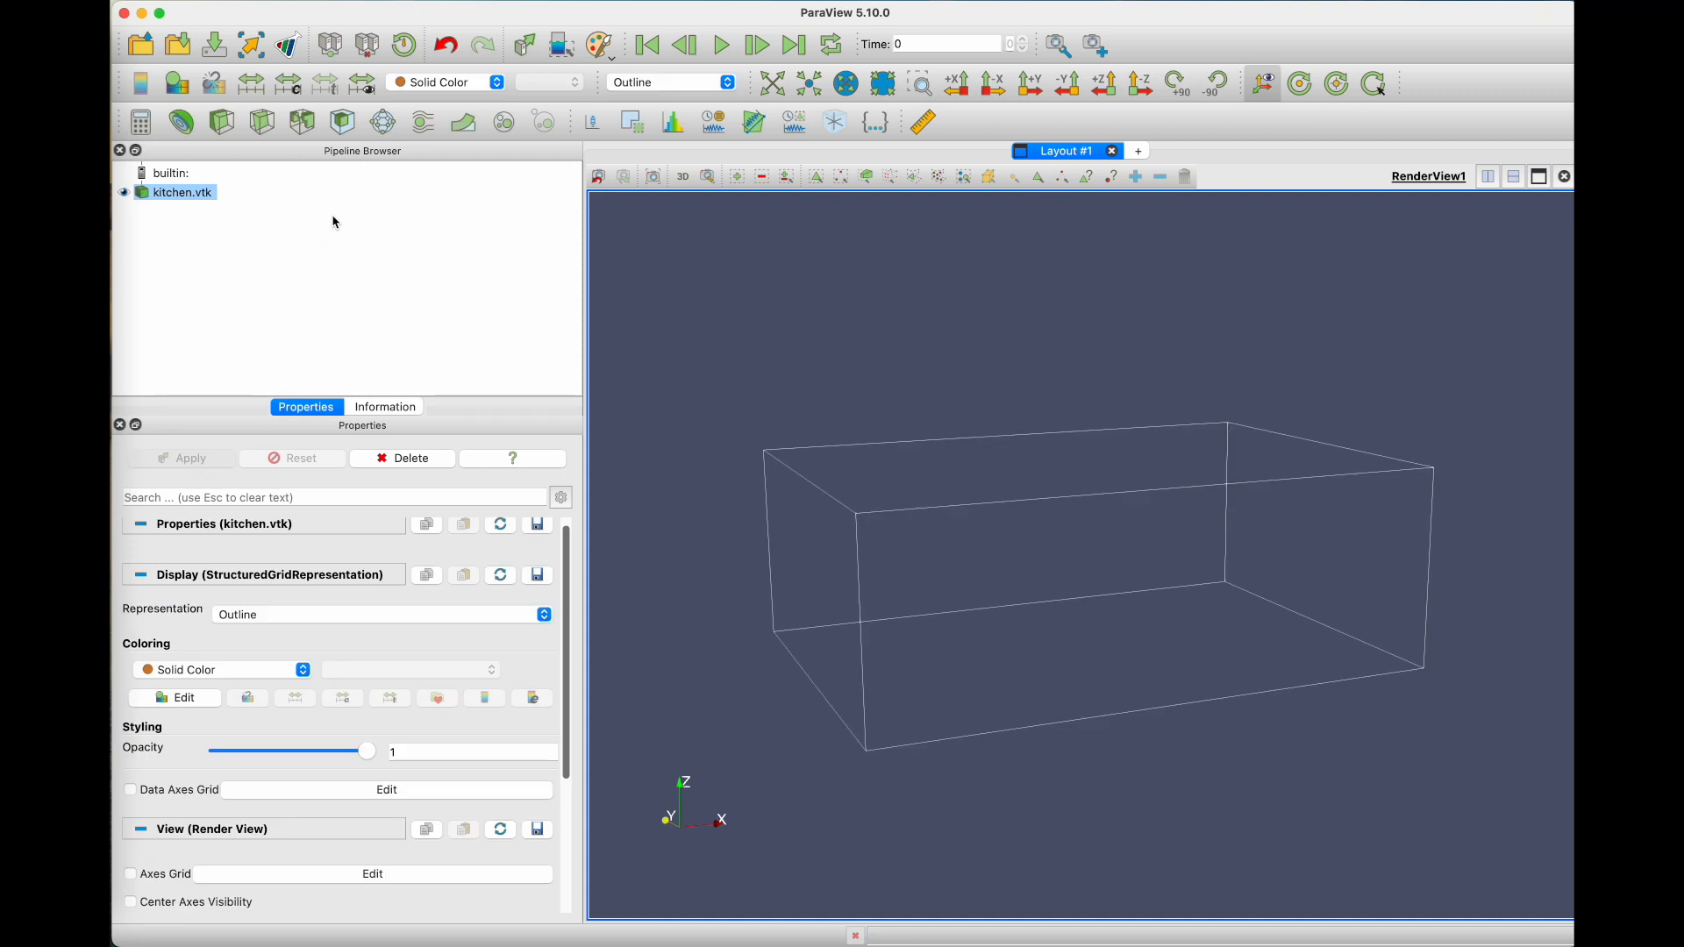
# Step: Apply a Stream Tracer filter with its default line seeds to kitchen.vtk and rotate the streamlines
pyautogui.click(422, 125)
pyautogui.click(216, 466)
pyautogui.moveTo(1048, 566)
pyautogui.mouseDown()
pyautogui.moveTo(1079, 619)
pyautogui.moveTo(1066, 583)
pyautogui.mouseUp()
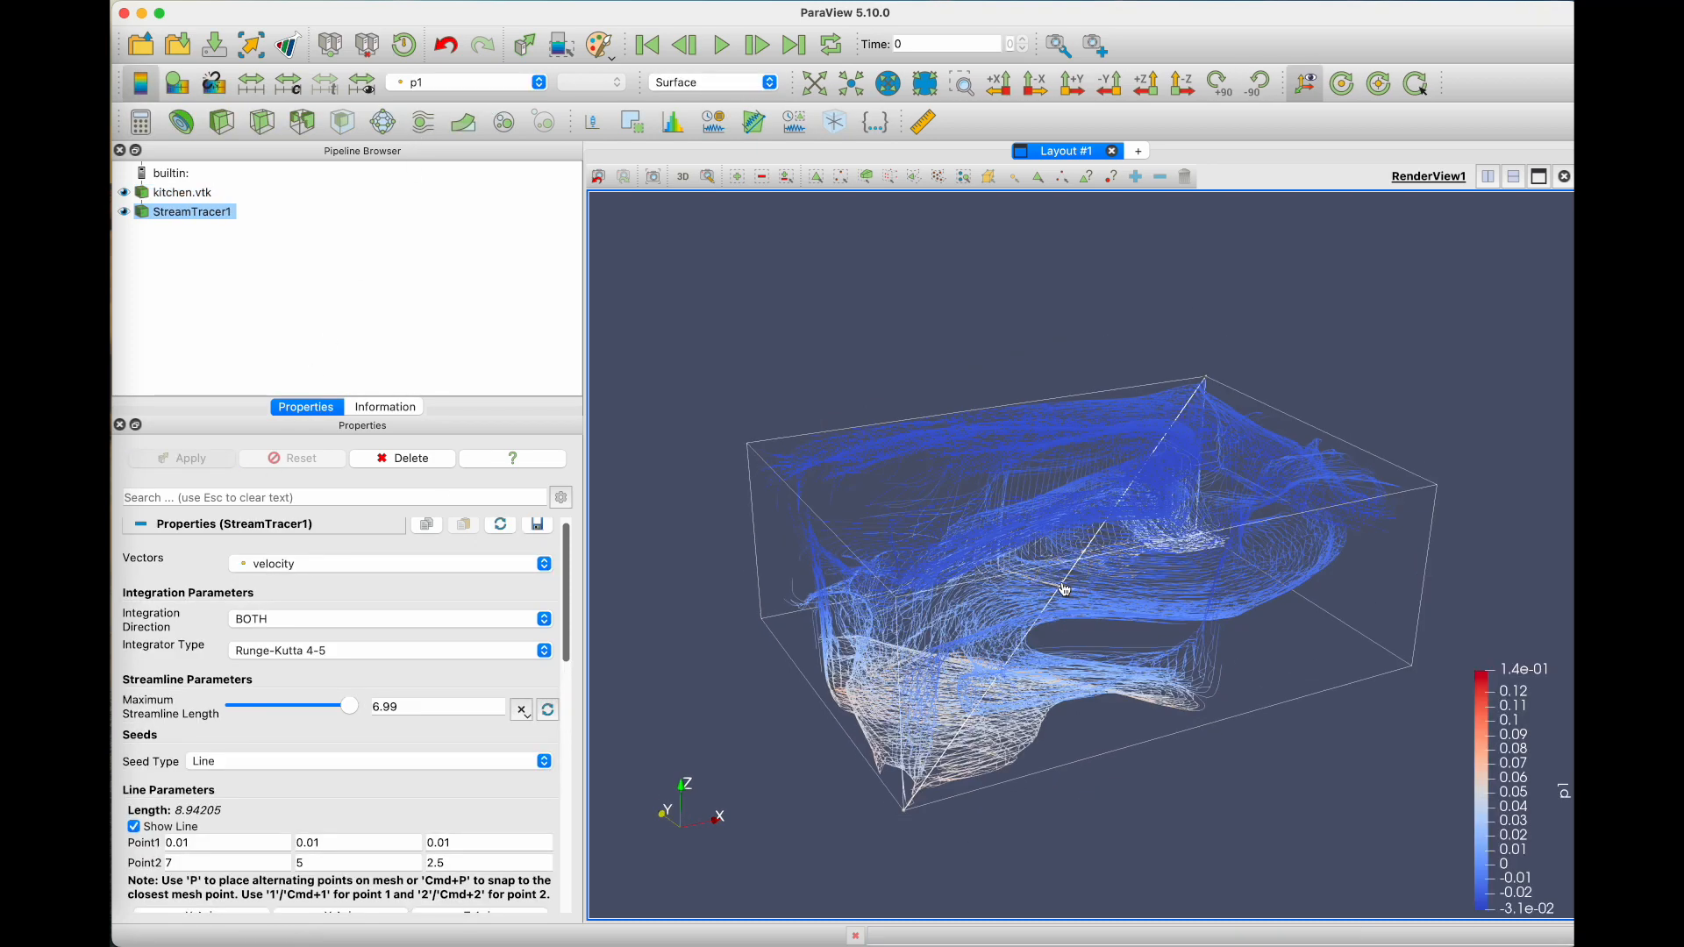
# Step: Compare the data type and statistics of the stream tracer output with those of kitchen.vtk
pyautogui.click(377, 410)
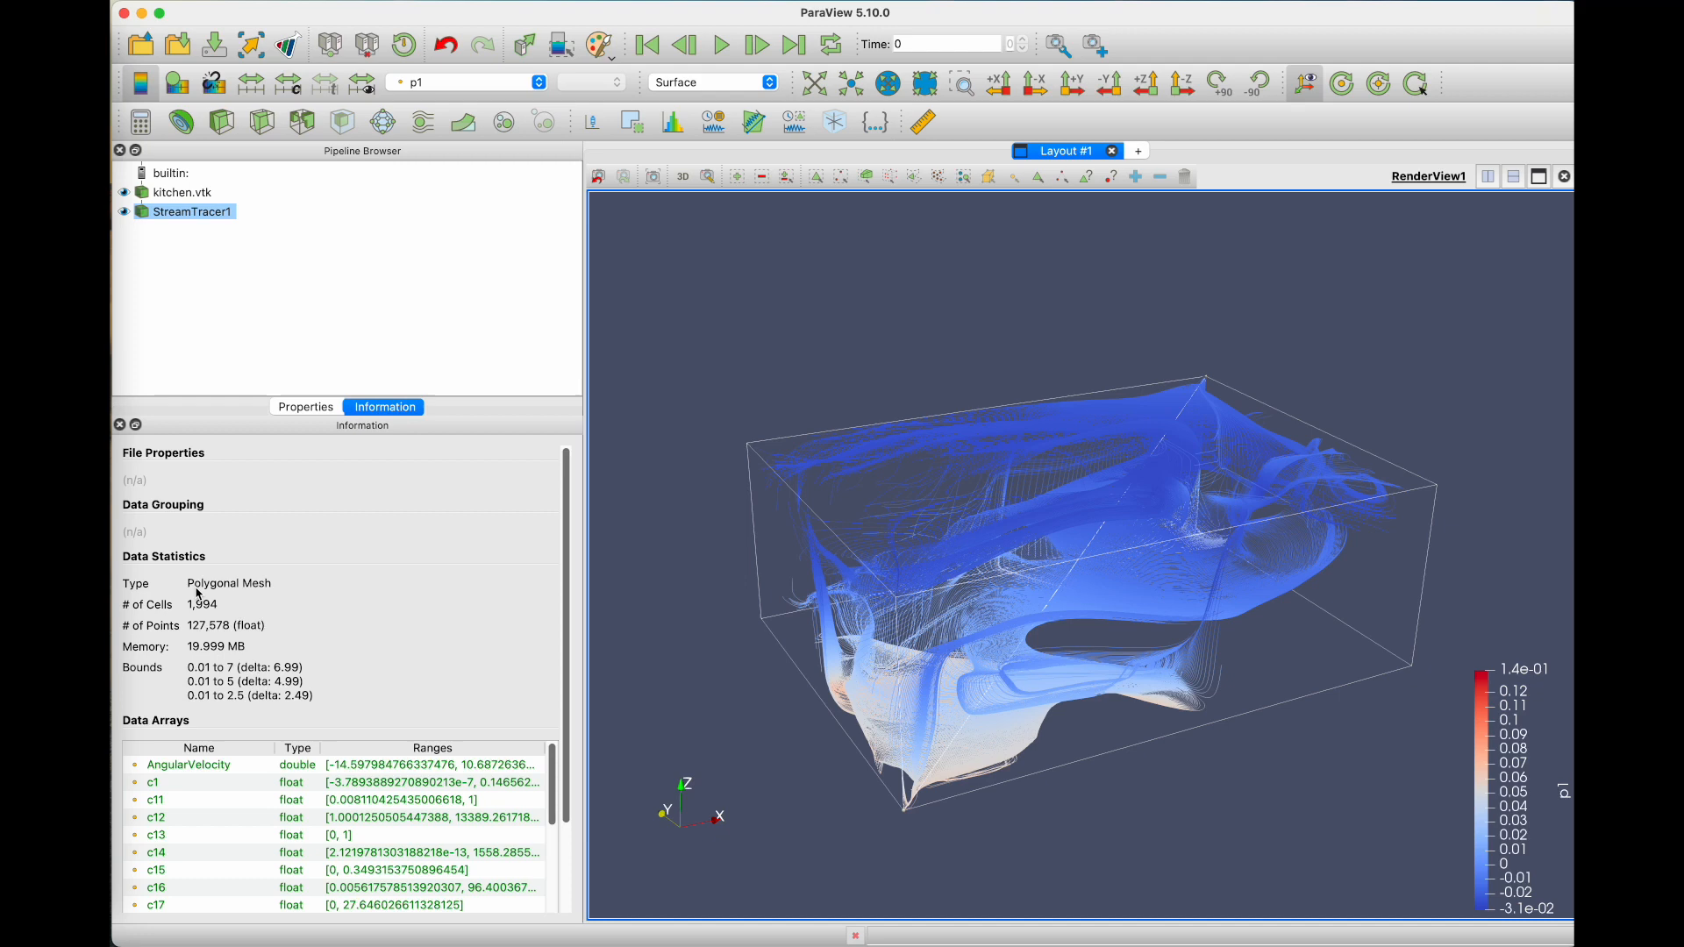
pyautogui.click(169, 195)
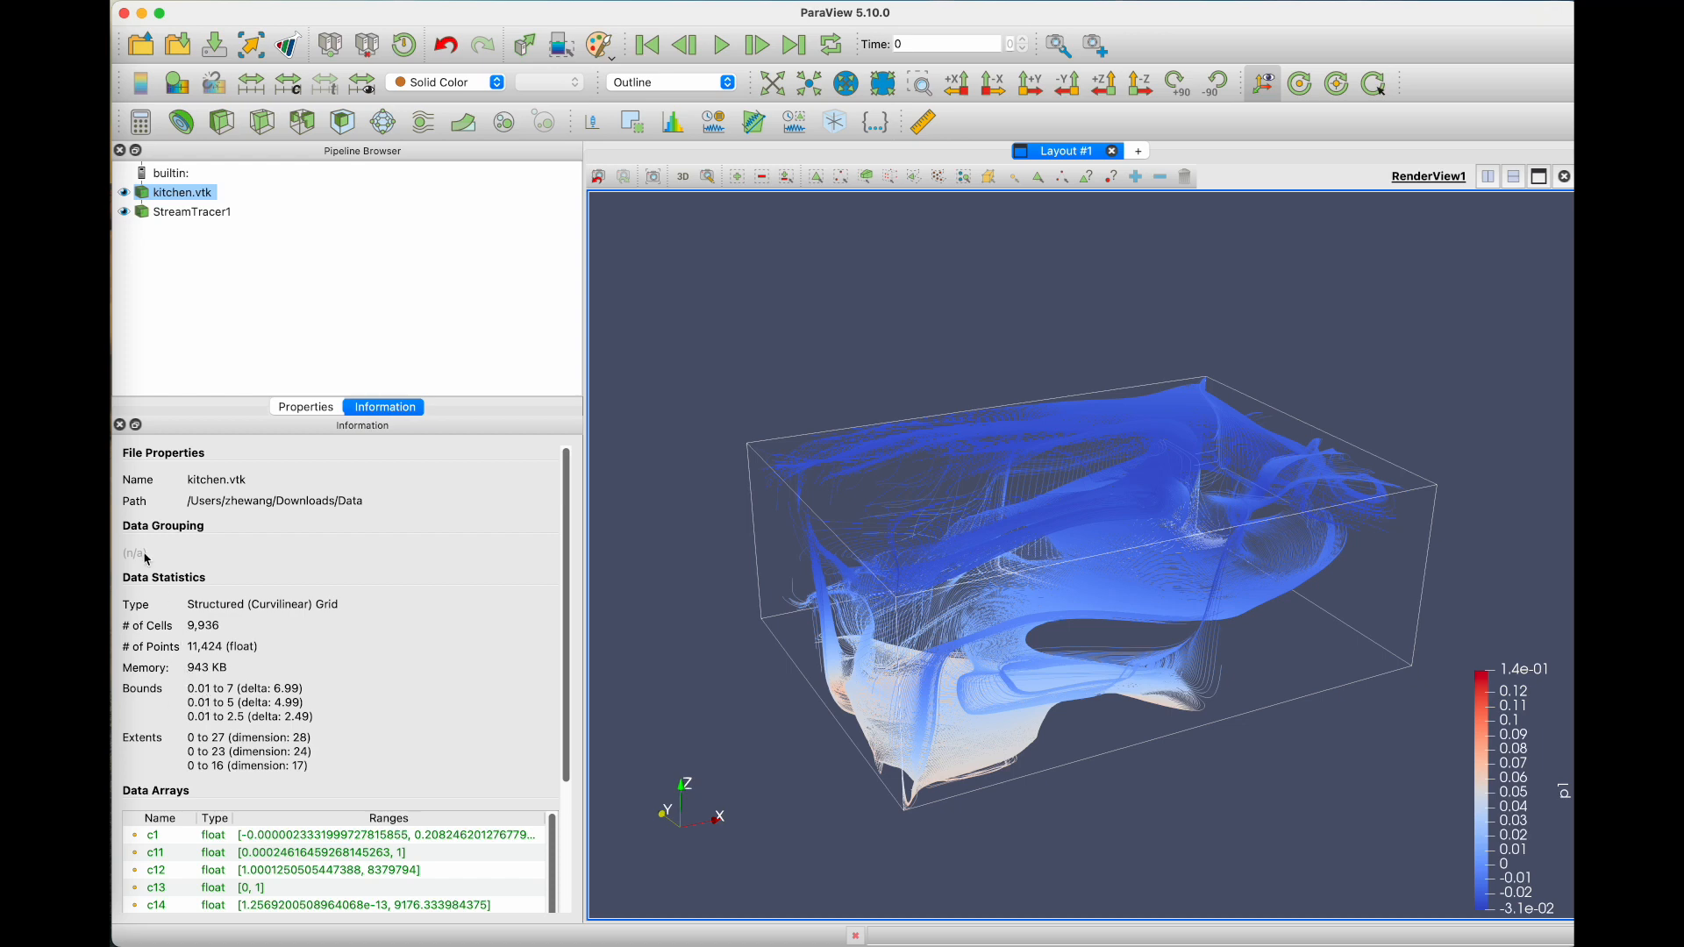
pyautogui.click(162, 217)
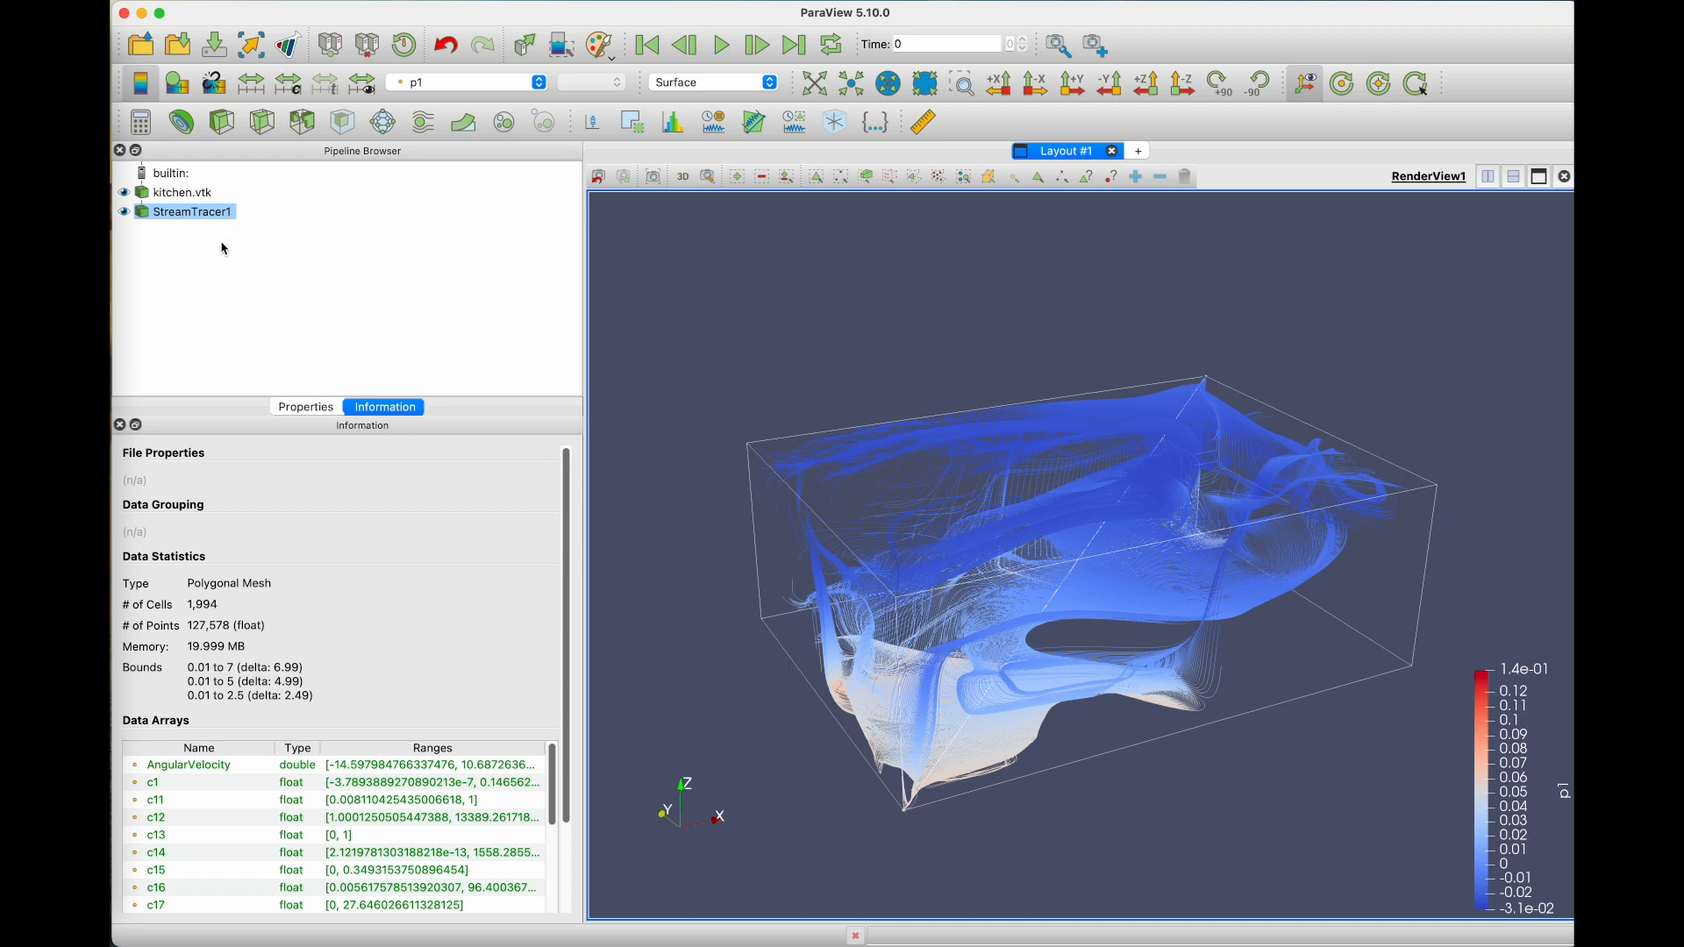
pyautogui.click(309, 408)
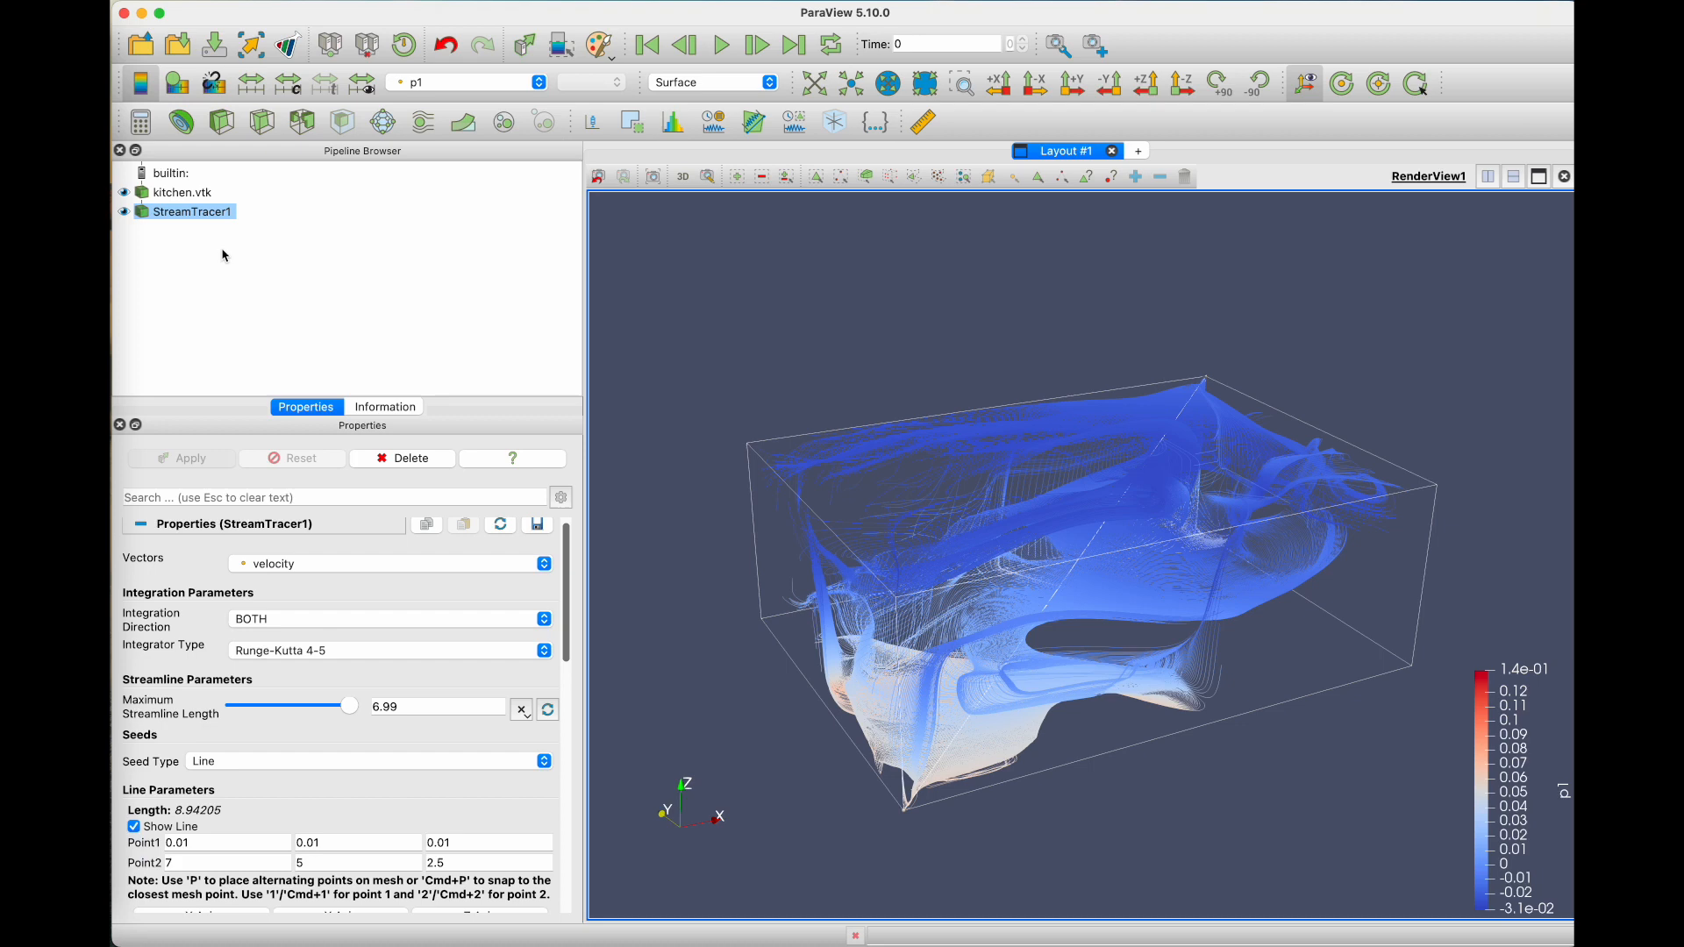
# Step: Review the stream tracer's available integrator types and keep Runge-Kutta 4-5 selected
pyautogui.scroll(1, 307, 628)
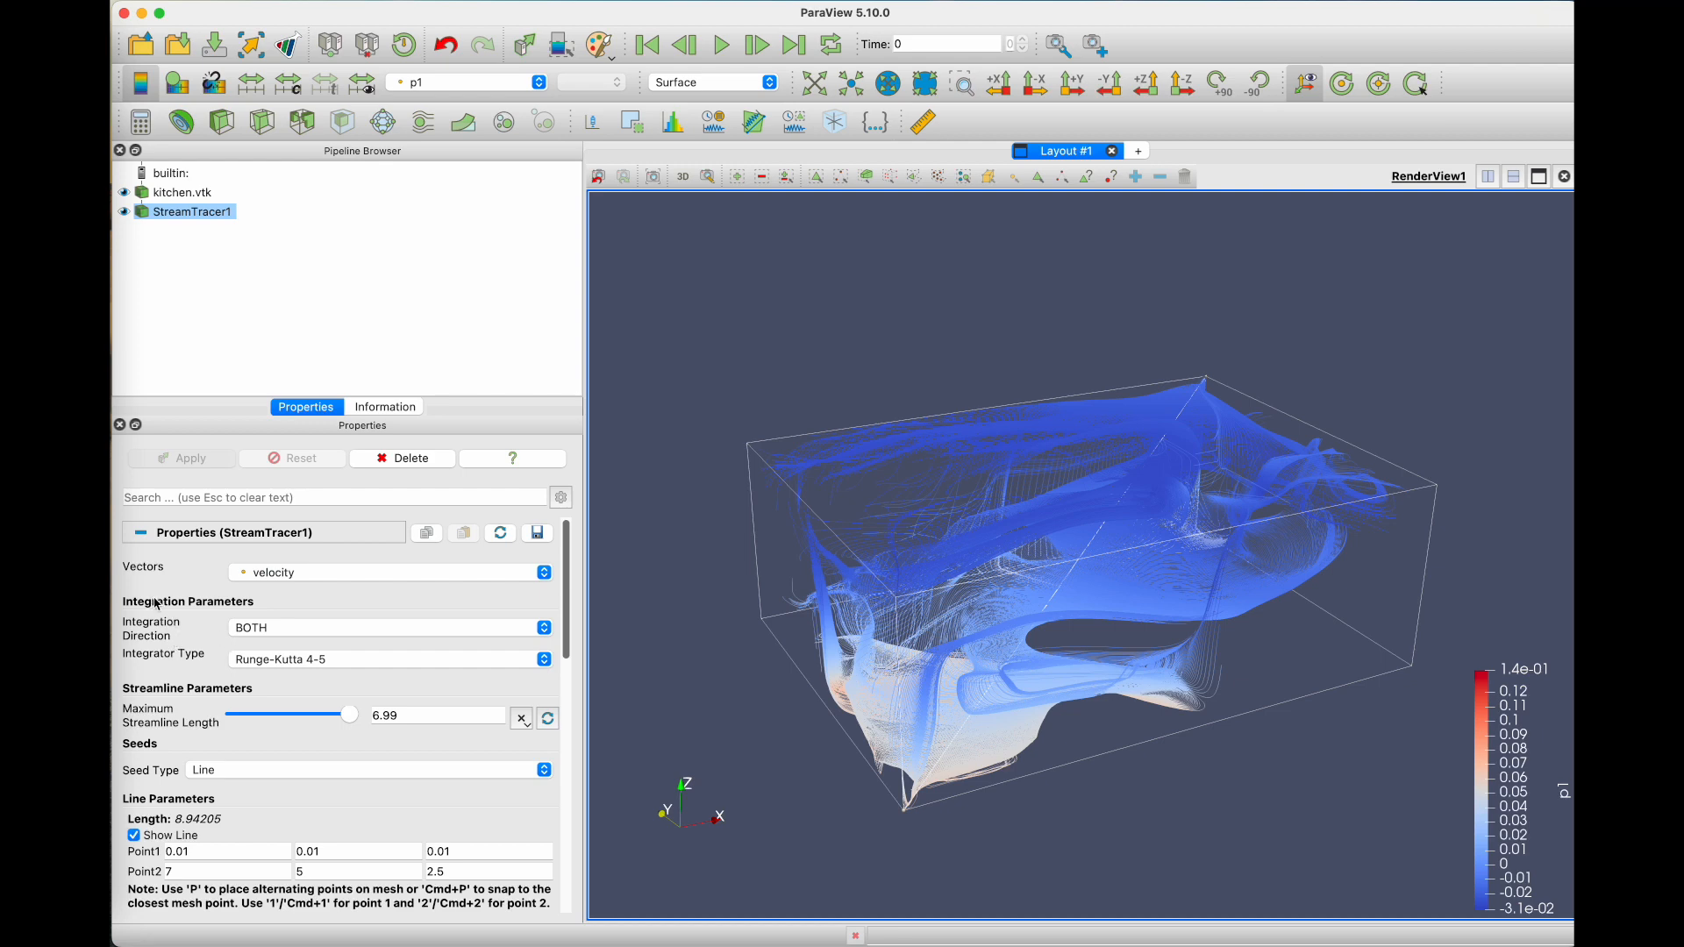
pyautogui.click(256, 662)
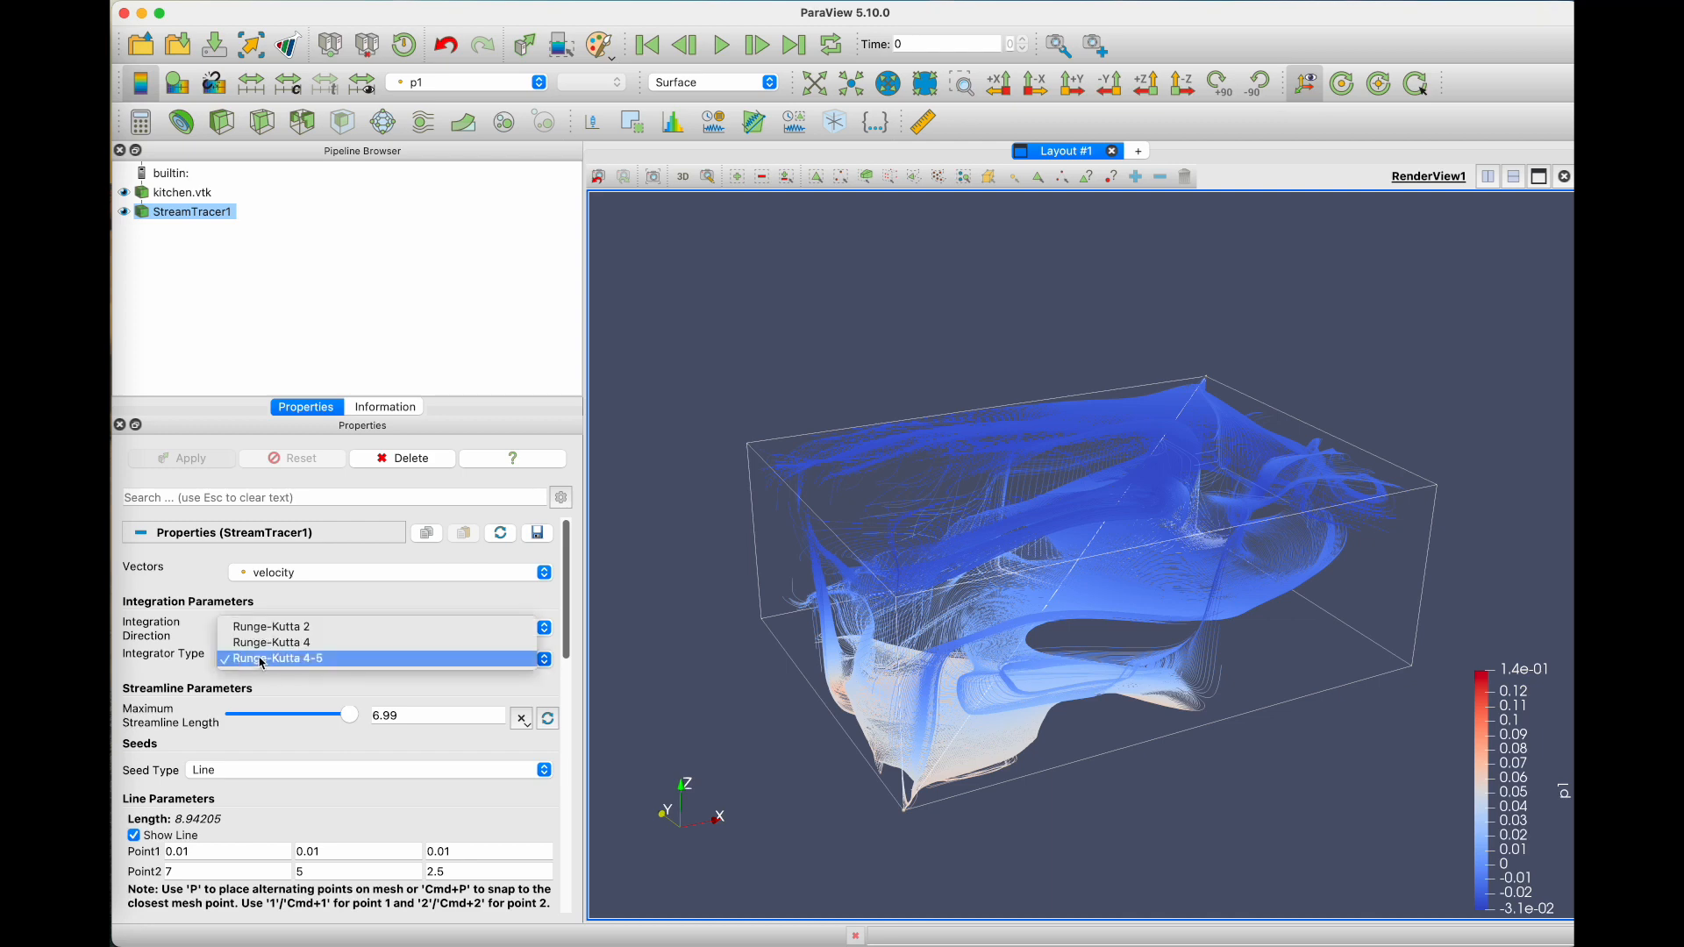
pyautogui.click(262, 661)
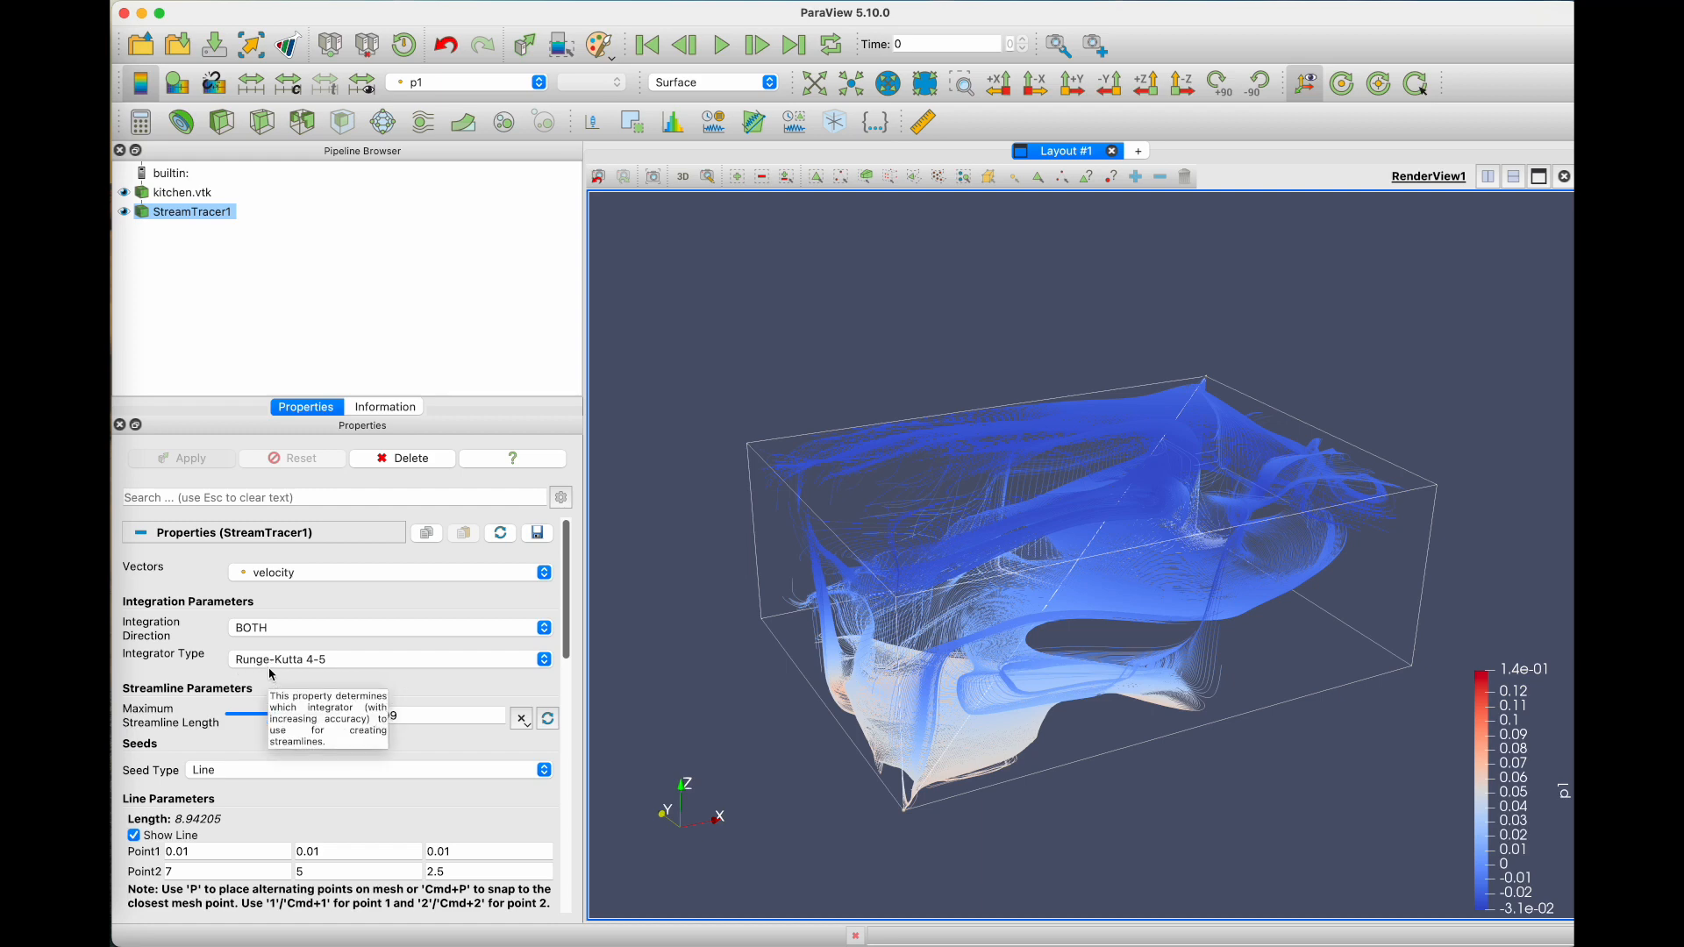
# Step: Try maximum streamline lengths of 5.3823 and 3.9144 on the stream tracer, applying each value
pyautogui.scroll(-3, 243, 674)
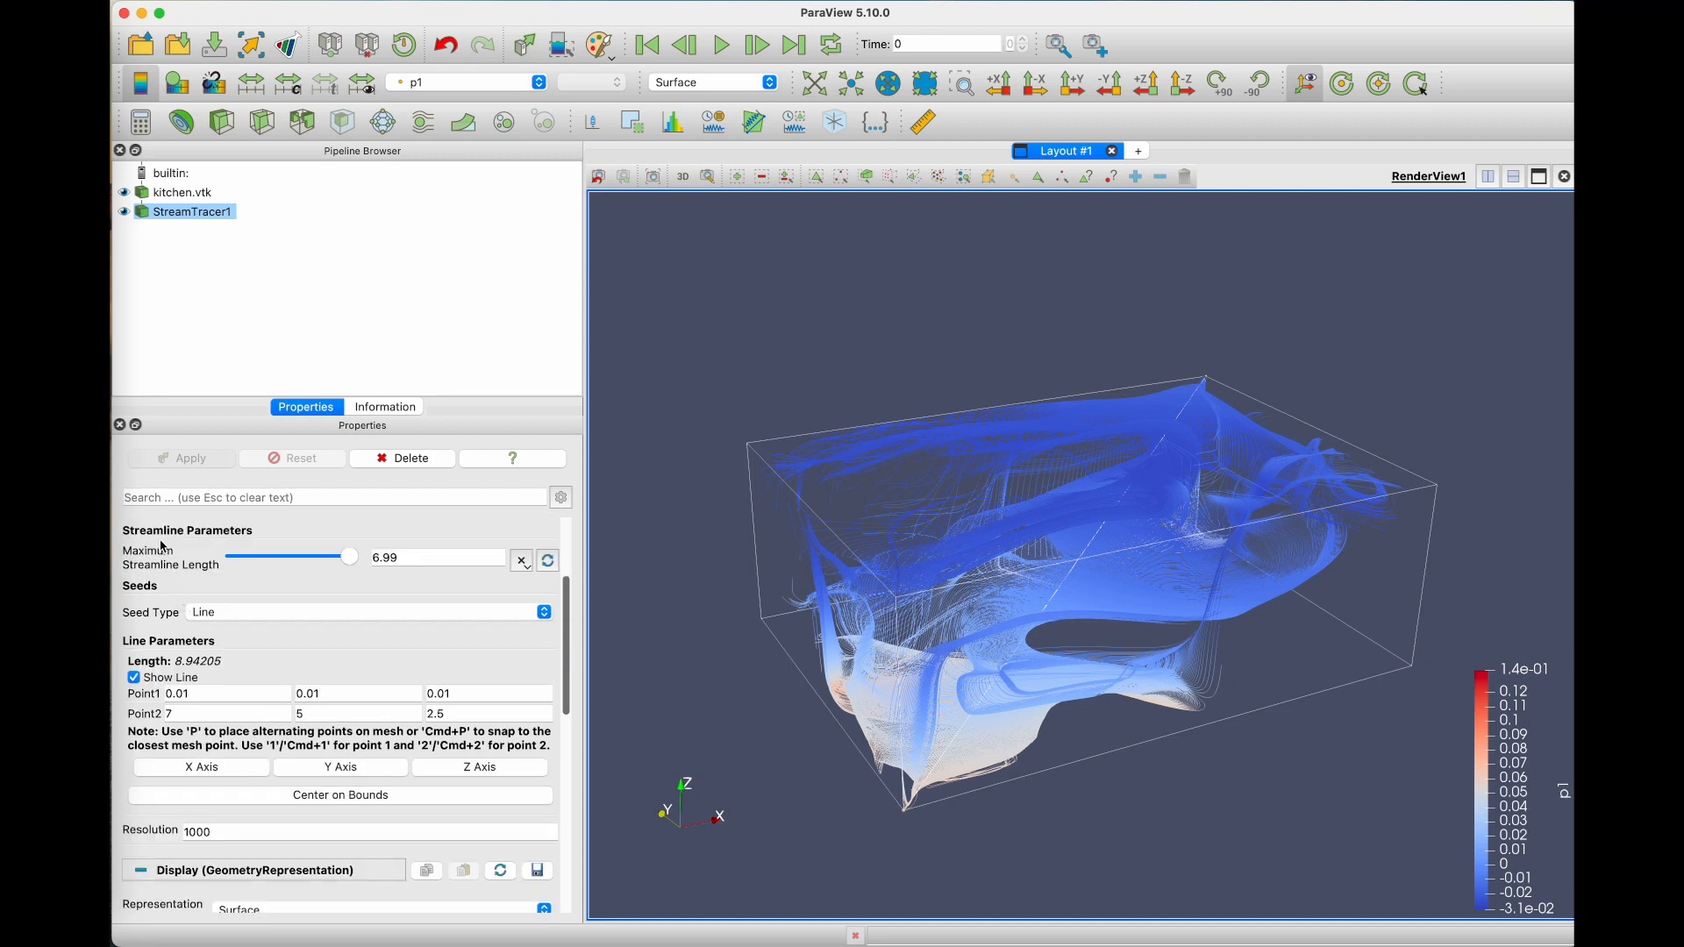
pyautogui.moveTo(344, 562); pyautogui.dragTo(279, 550)
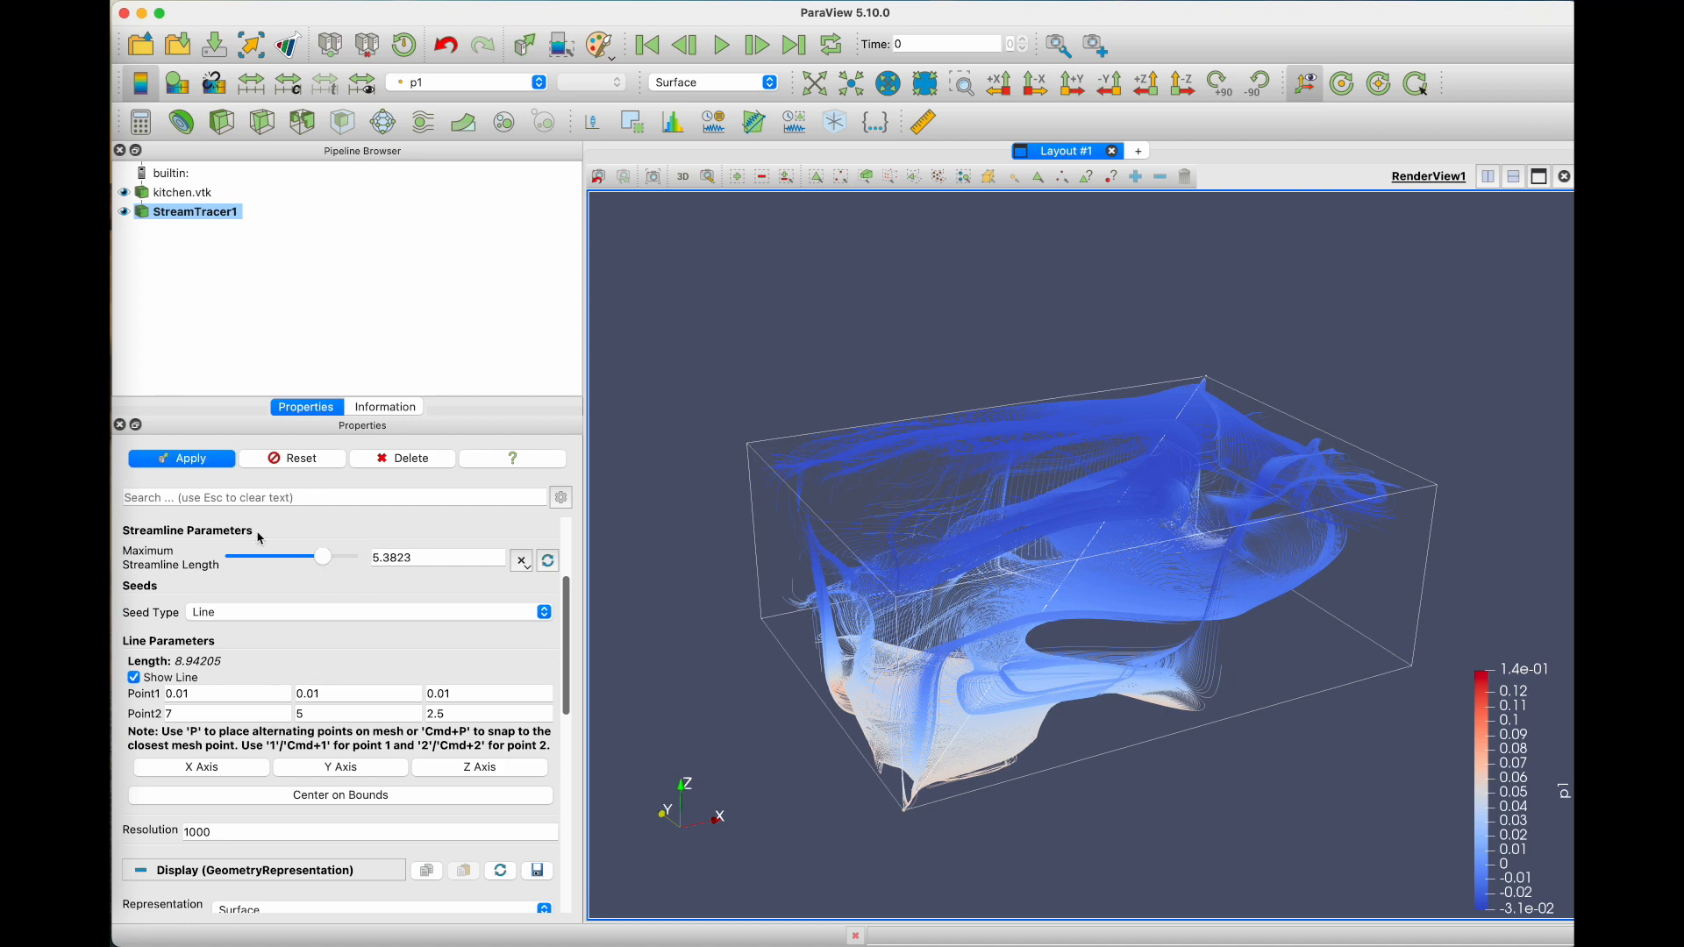
pyautogui.click(208, 465)
pyautogui.moveTo(323, 557)
pyautogui.mouseDown()
pyautogui.moveTo(266, 557)
pyautogui.moveTo(298, 558)
pyautogui.mouseUp()
pyautogui.click(208, 460)
pyautogui.click(215, 460)
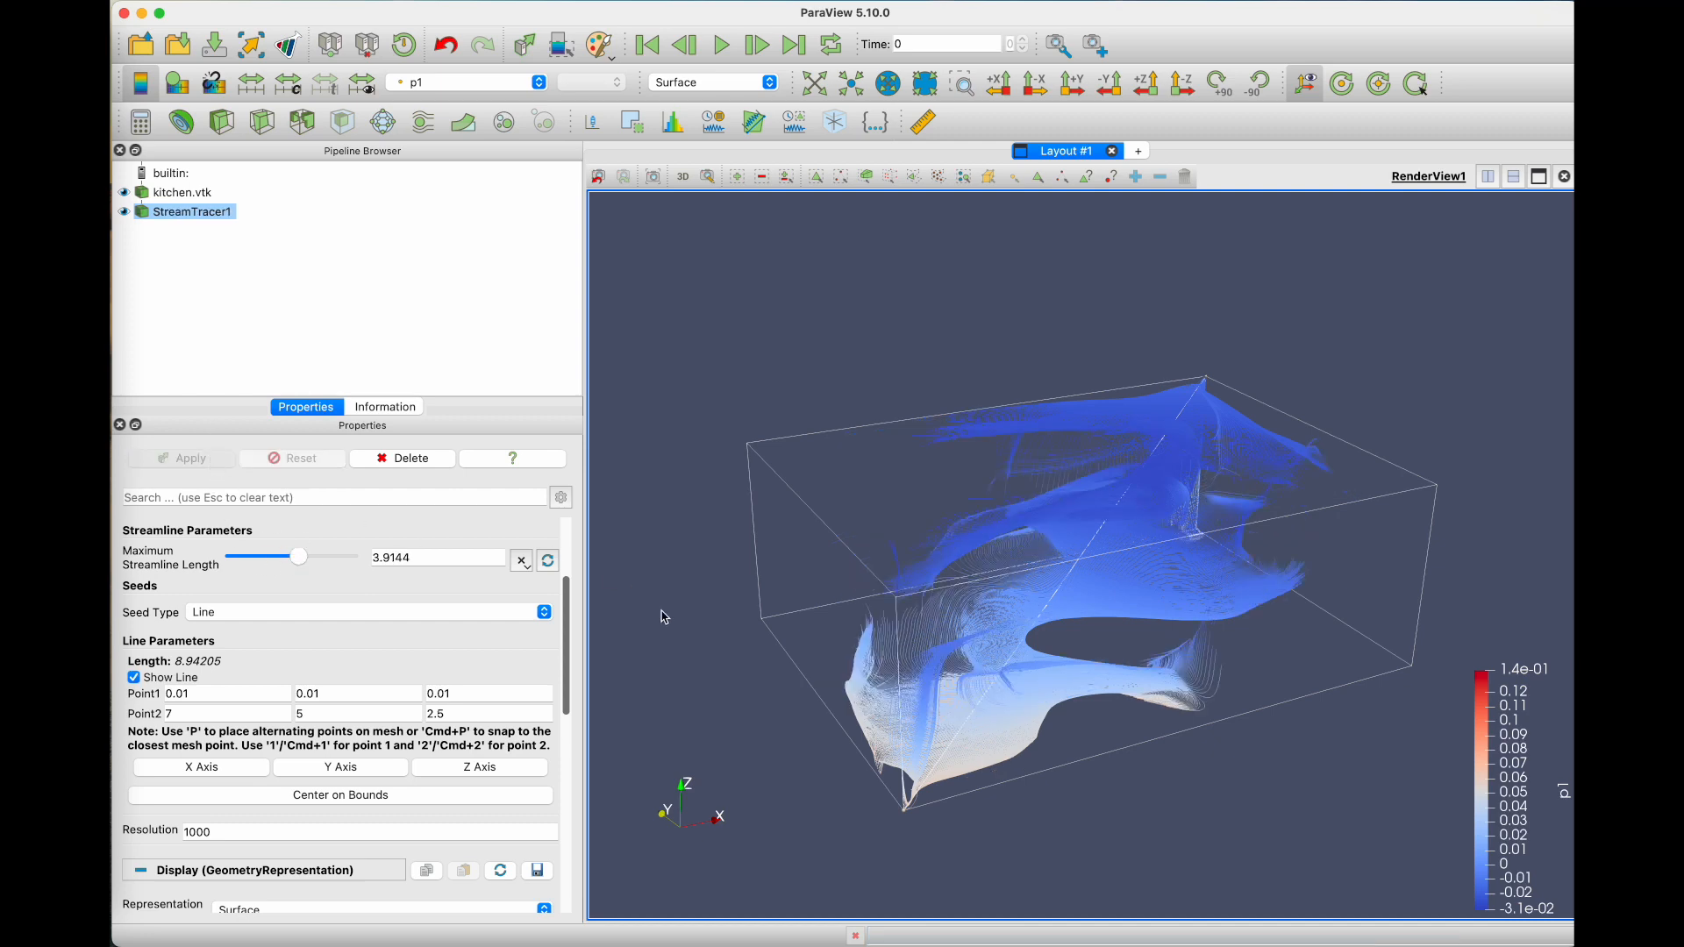
# Step: Set the stream tracer's maximum streamline length to 4.5435 and apply it
pyautogui.moveTo(858, 572)
pyautogui.mouseDown()
pyautogui.moveTo(880, 630)
pyautogui.moveTo(839, 586)
pyautogui.mouseUp()
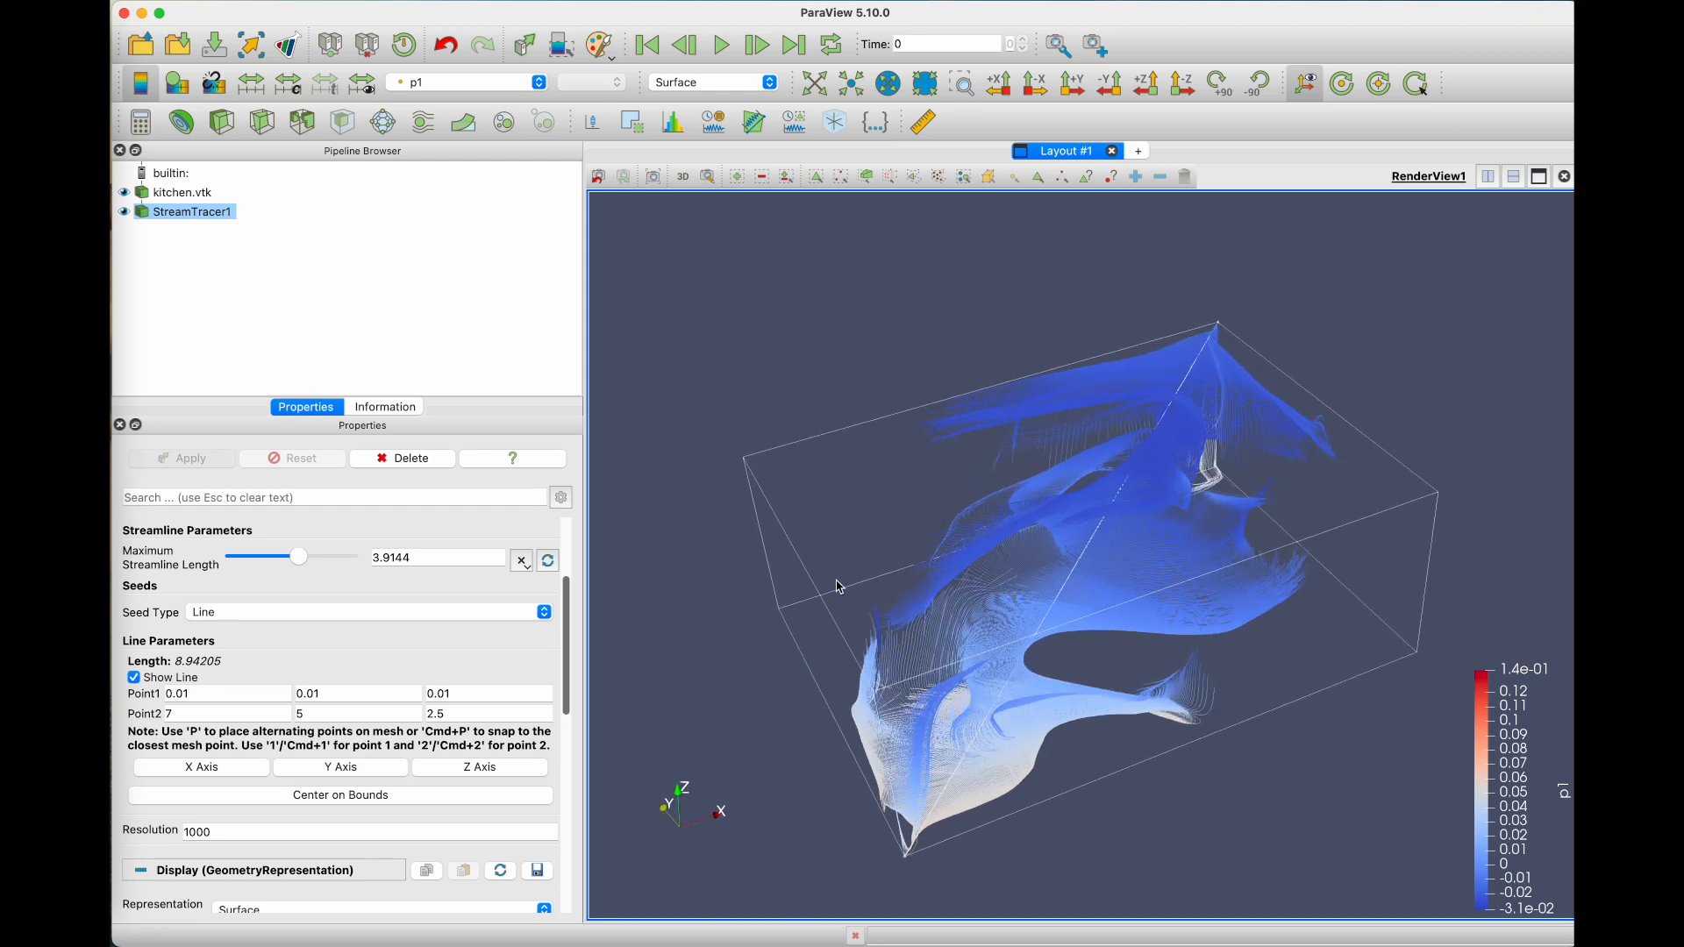
pyautogui.moveTo(298, 558); pyautogui.dragTo(309, 557)
pyautogui.click(202, 459)
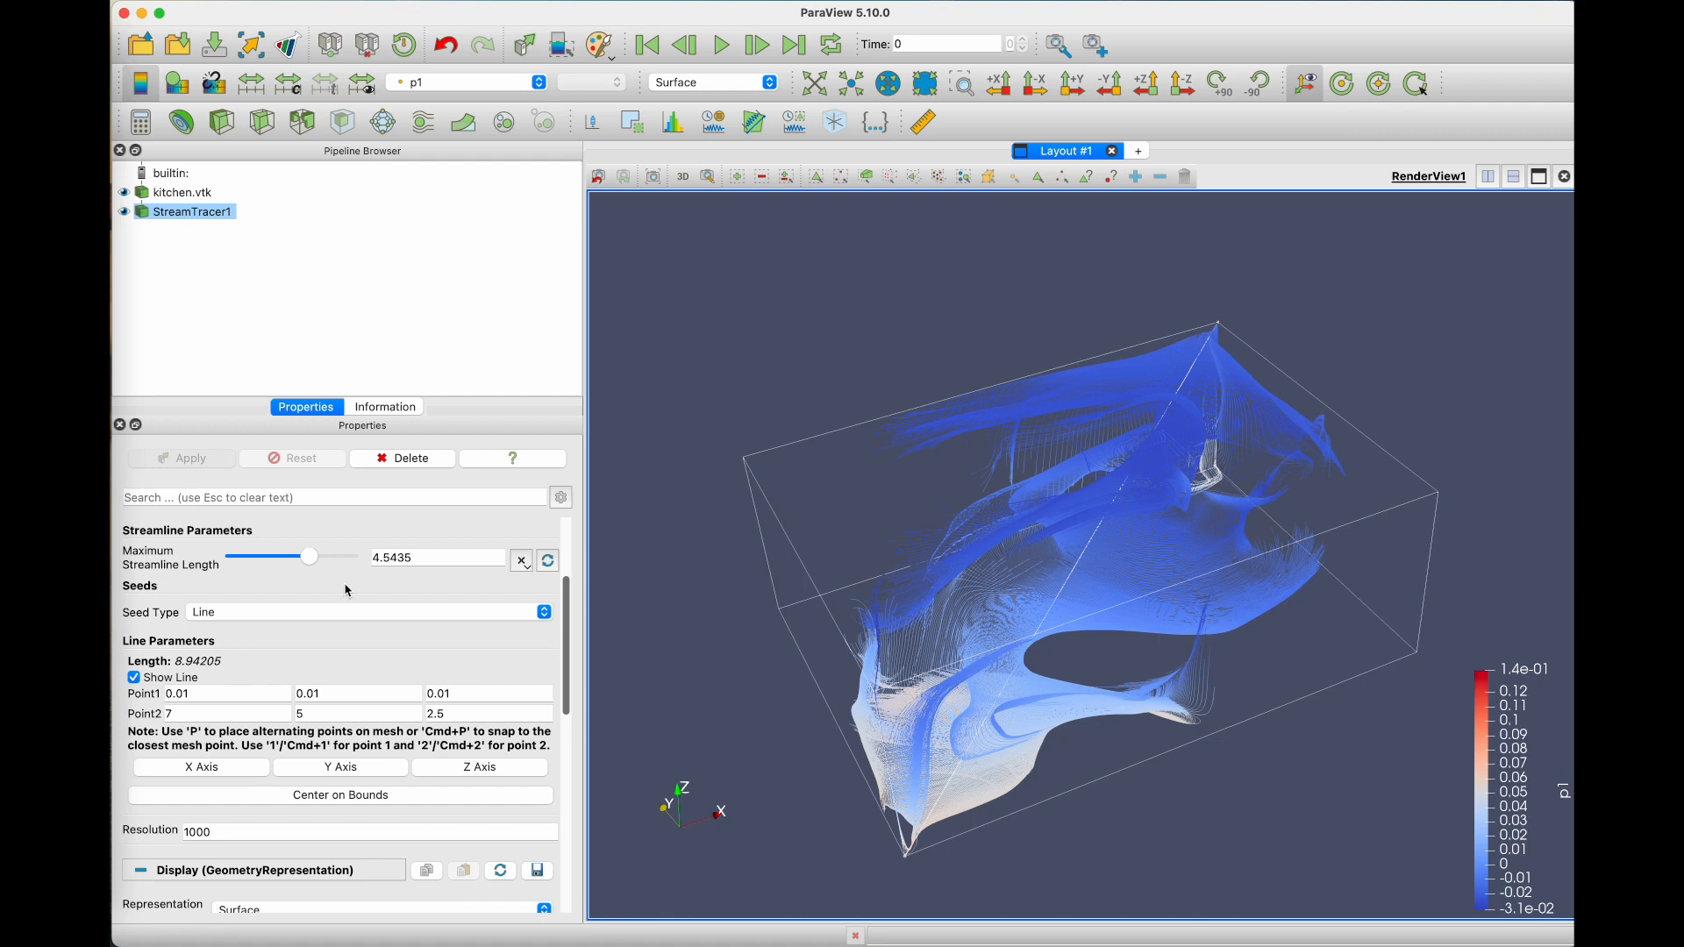
# Step: Switch the stream tracer's seed type to Point Cloud, move the seed sphere within the kitchen.vtk bounds, and apply it
pyautogui.click(286, 614)
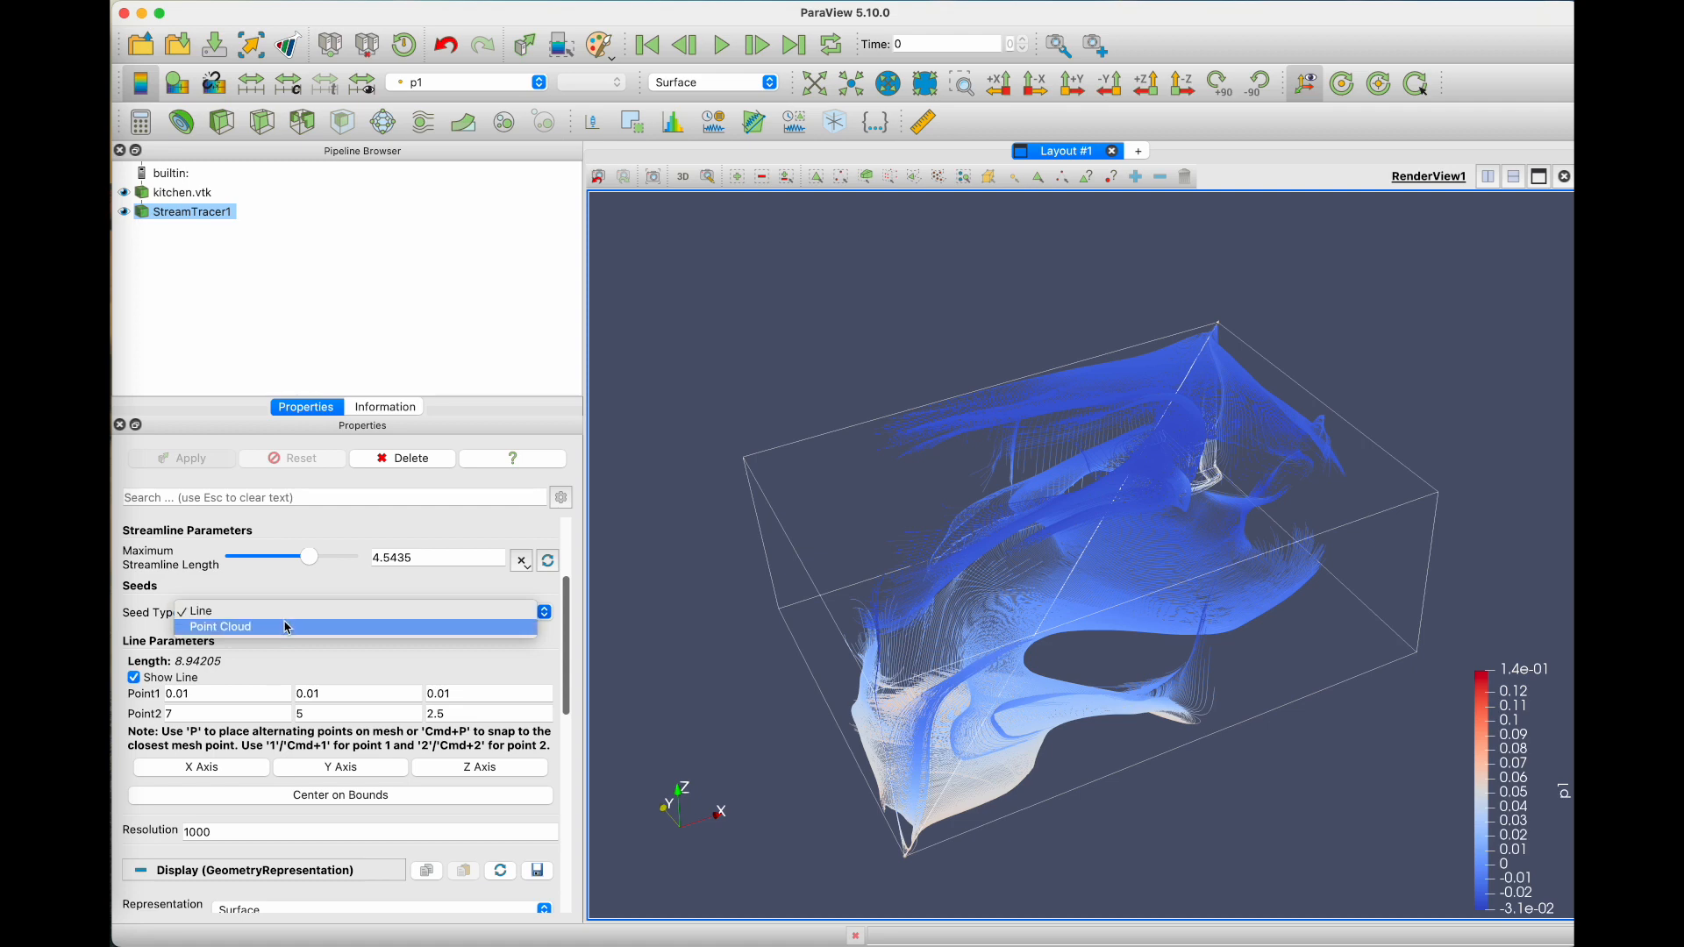
pyautogui.click(283, 628)
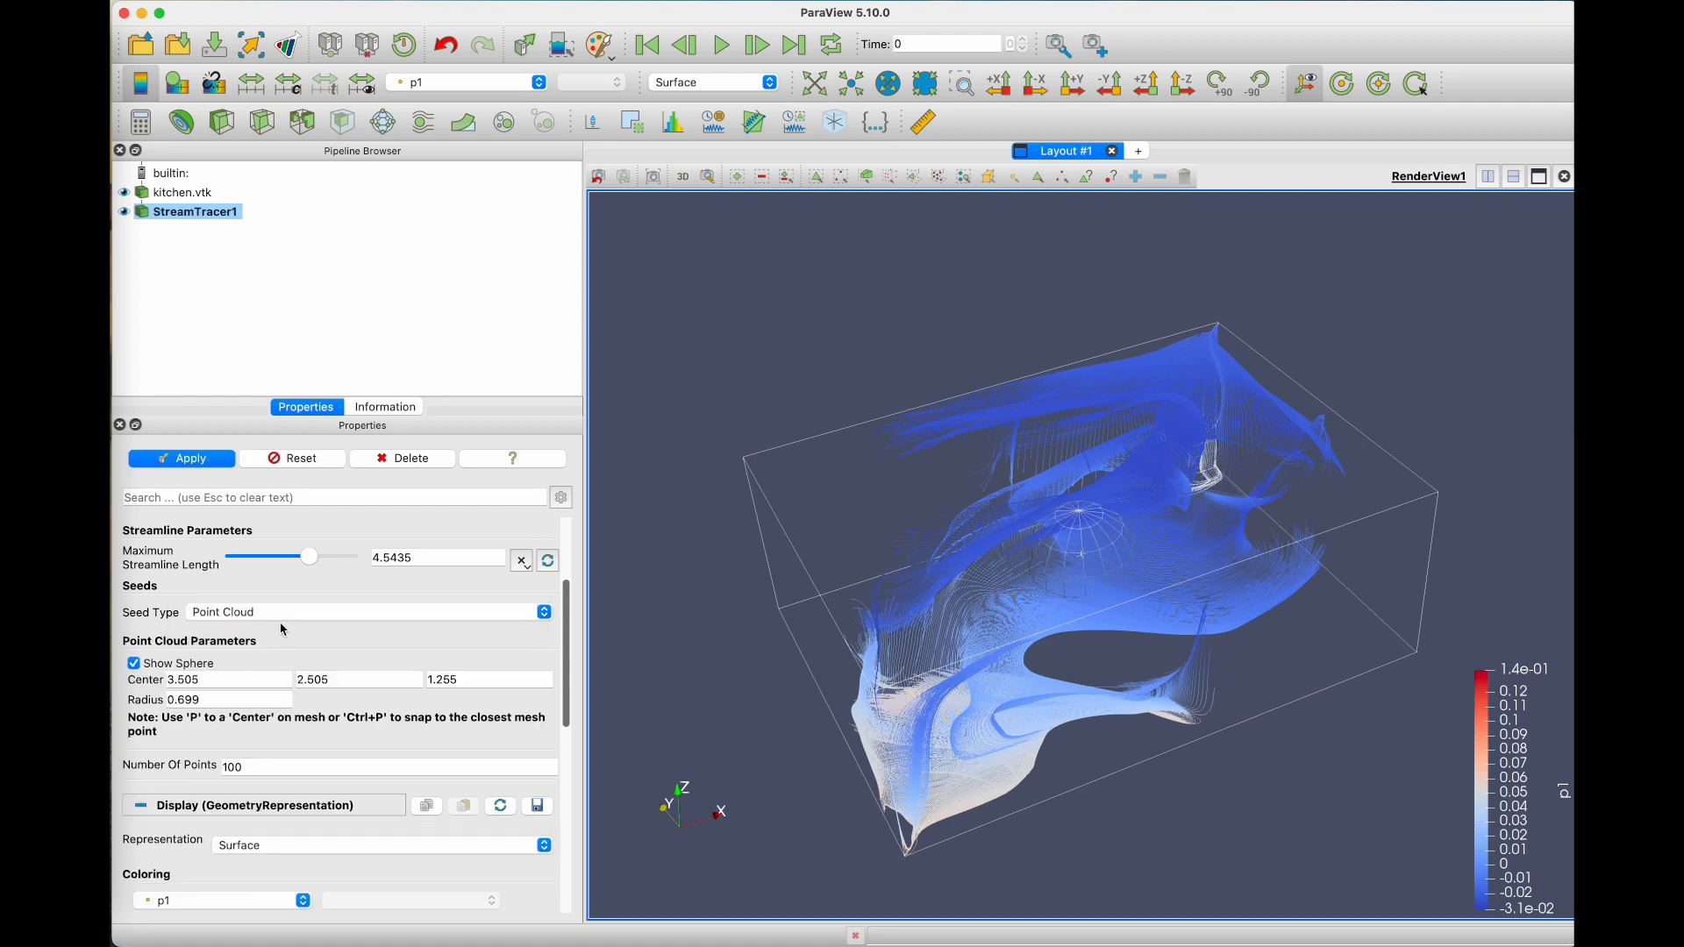
pyautogui.moveTo(1059, 535); pyautogui.dragTo(1108, 630)
pyautogui.moveTo(1184, 491); pyautogui.dragTo(753, 510)
pyautogui.moveTo(1066, 566); pyautogui.dragTo(1017, 363)
pyautogui.moveTo(1274, 606); pyautogui.dragTo(1077, 561)
pyautogui.moveTo(1062, 444); pyautogui.dragTo(992, 643)
pyautogui.moveTo(1056, 761); pyautogui.dragTo(1018, 737)
pyautogui.moveTo(1017, 476); pyautogui.dragTo(920, 774)
pyautogui.click(171, 459)
# Step: Reposition the point cloud seed sphere to a centre of about (1.08, -0.47, 2.15), applying the streamlines
pyautogui.moveTo(912, 671); pyautogui.dragTo(931, 652)
pyautogui.moveTo(892, 789); pyautogui.dragTo(822, 616)
pyautogui.click(213, 454)
pyautogui.moveTo(789, 733); pyautogui.dragTo(844, 624)
pyautogui.click(204, 461)
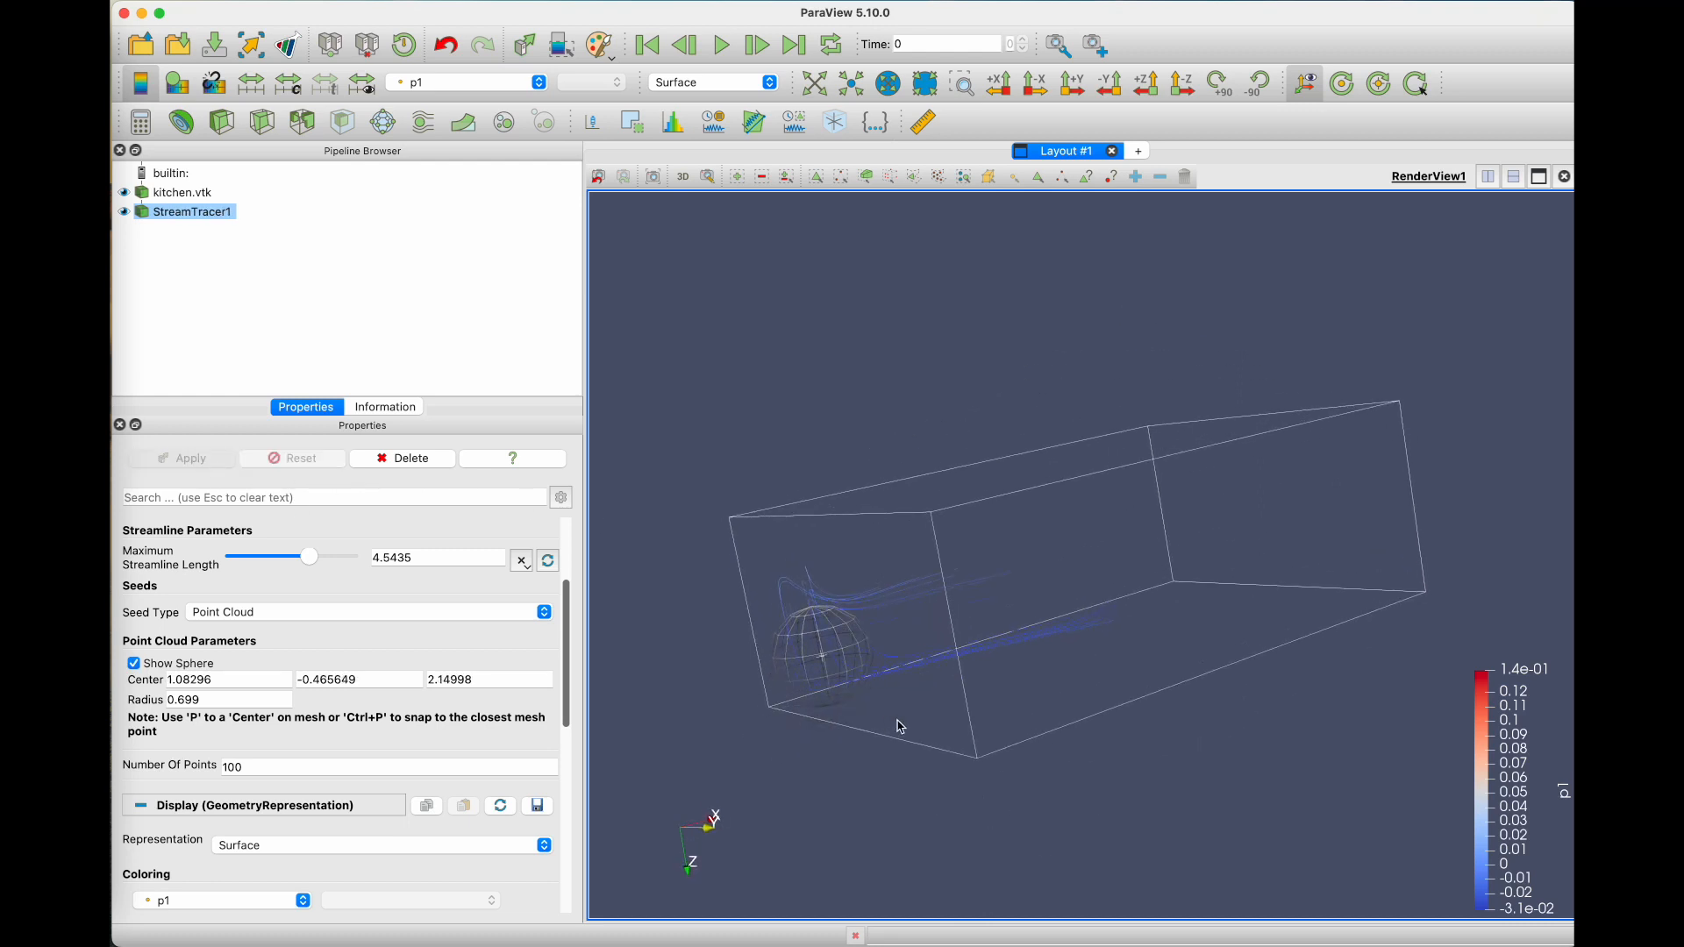
# Step: Try seed sphere centres of about (2.51, 0.70, 2.91) and (3.92, 0.83, 0.47), applying each position
pyautogui.moveTo(832, 640); pyautogui.dragTo(967, 686)
pyautogui.click(201, 459)
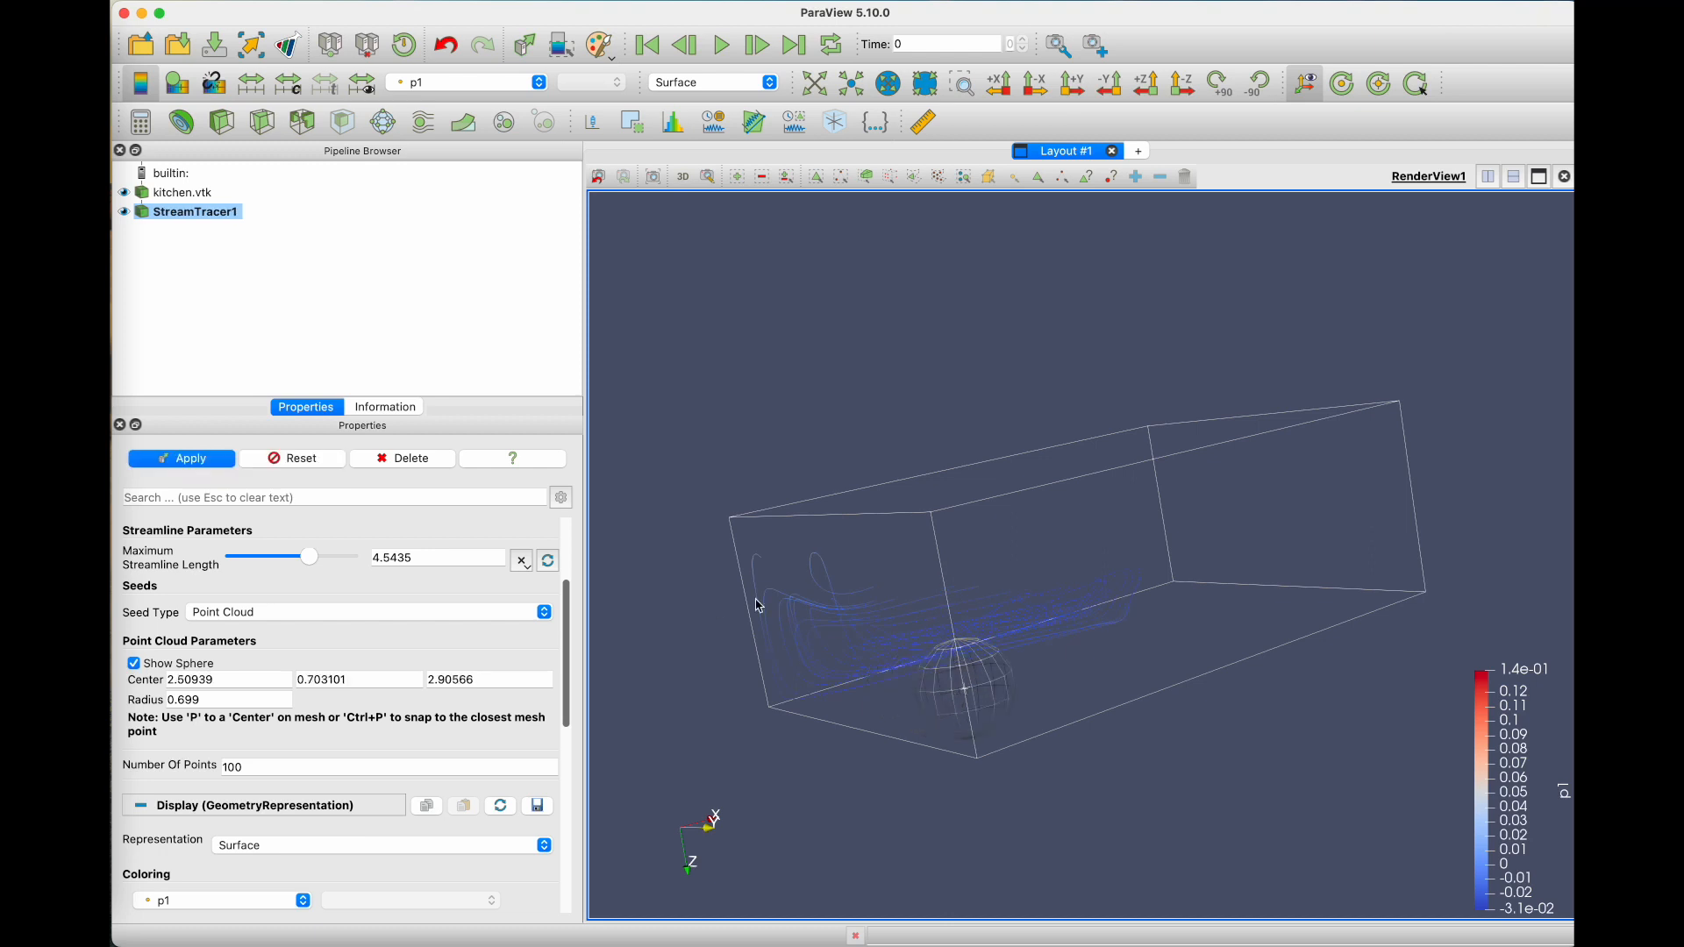
pyautogui.click(201, 461)
pyautogui.click(872, 471)
pyautogui.moveTo(874, 474); pyautogui.dragTo(1007, 436)
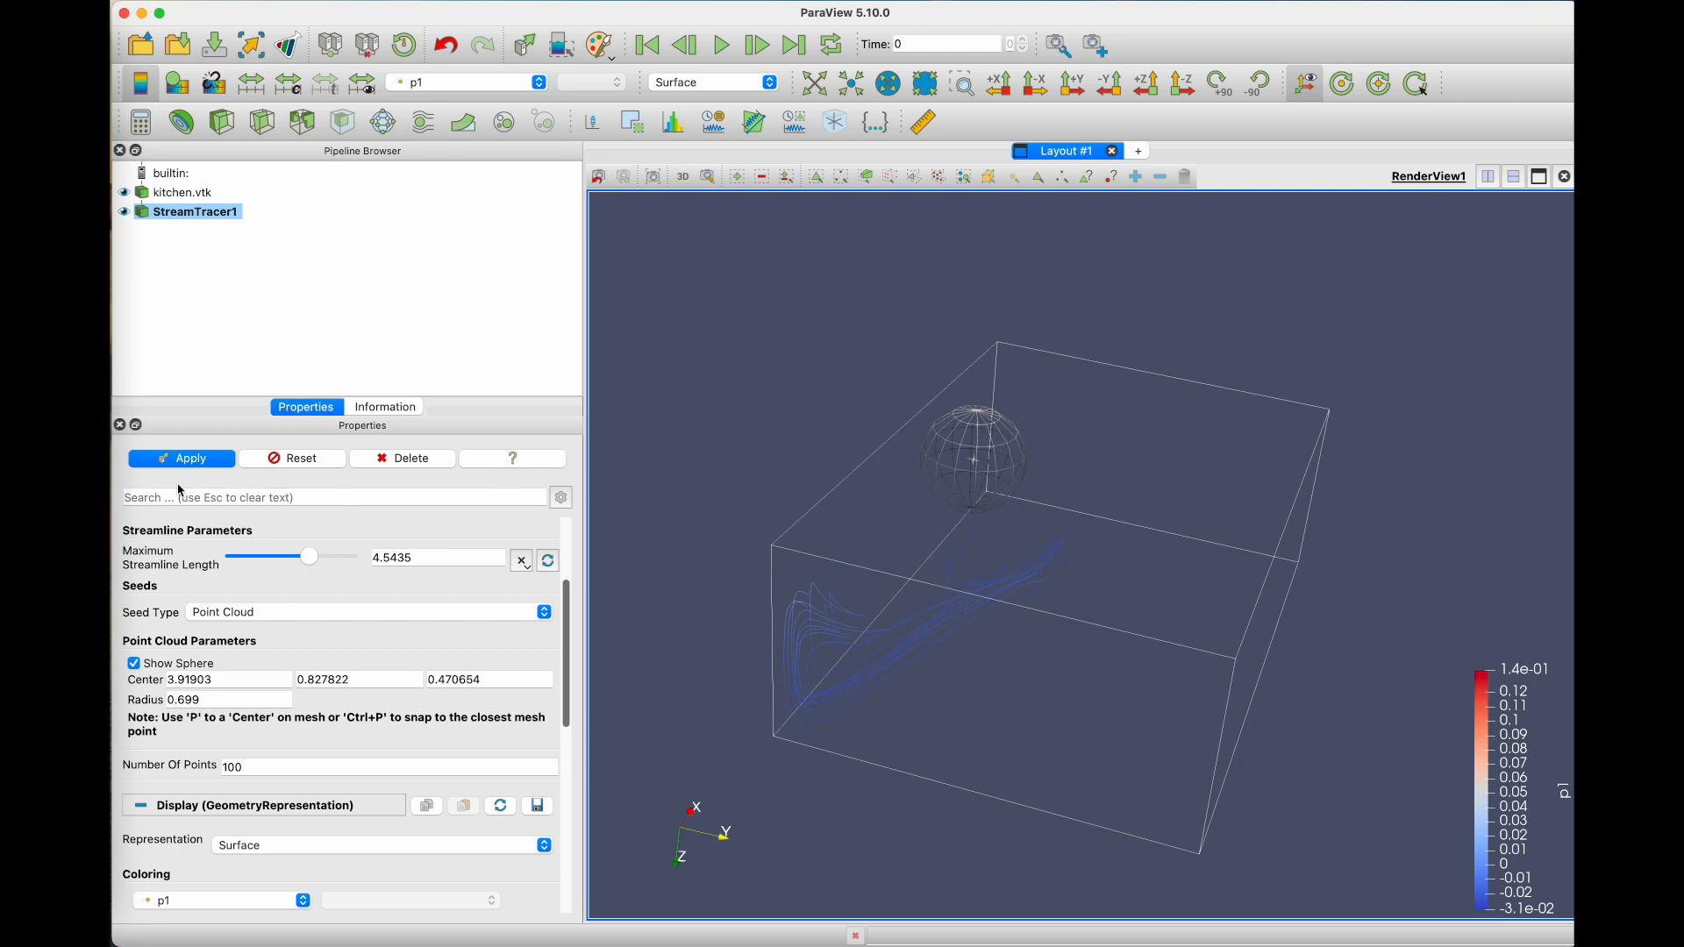
pyautogui.click(161, 463)
pyautogui.moveTo(922, 697); pyautogui.dragTo(860, 681)
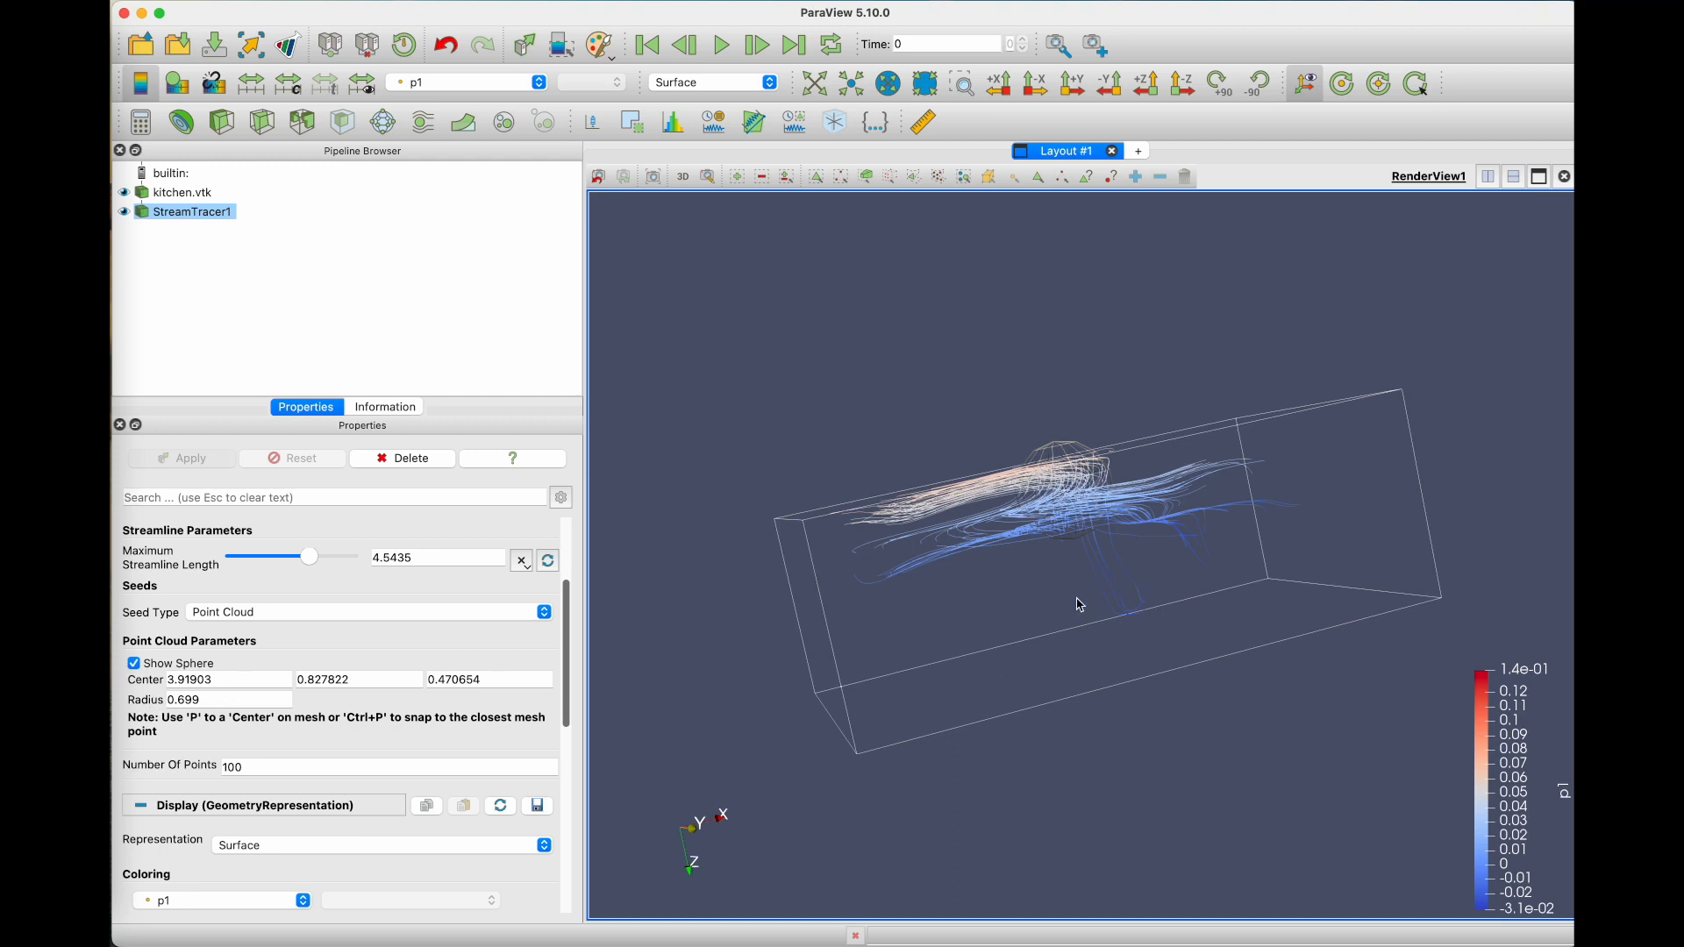
# Step: Set the seed sphere's radius to 5, recentre it at about (3.88, 0.91, 1.42), and apply
pyautogui.click(202, 699)
pyautogui.moveTo(167, 699); pyautogui.dragTo(297, 711)
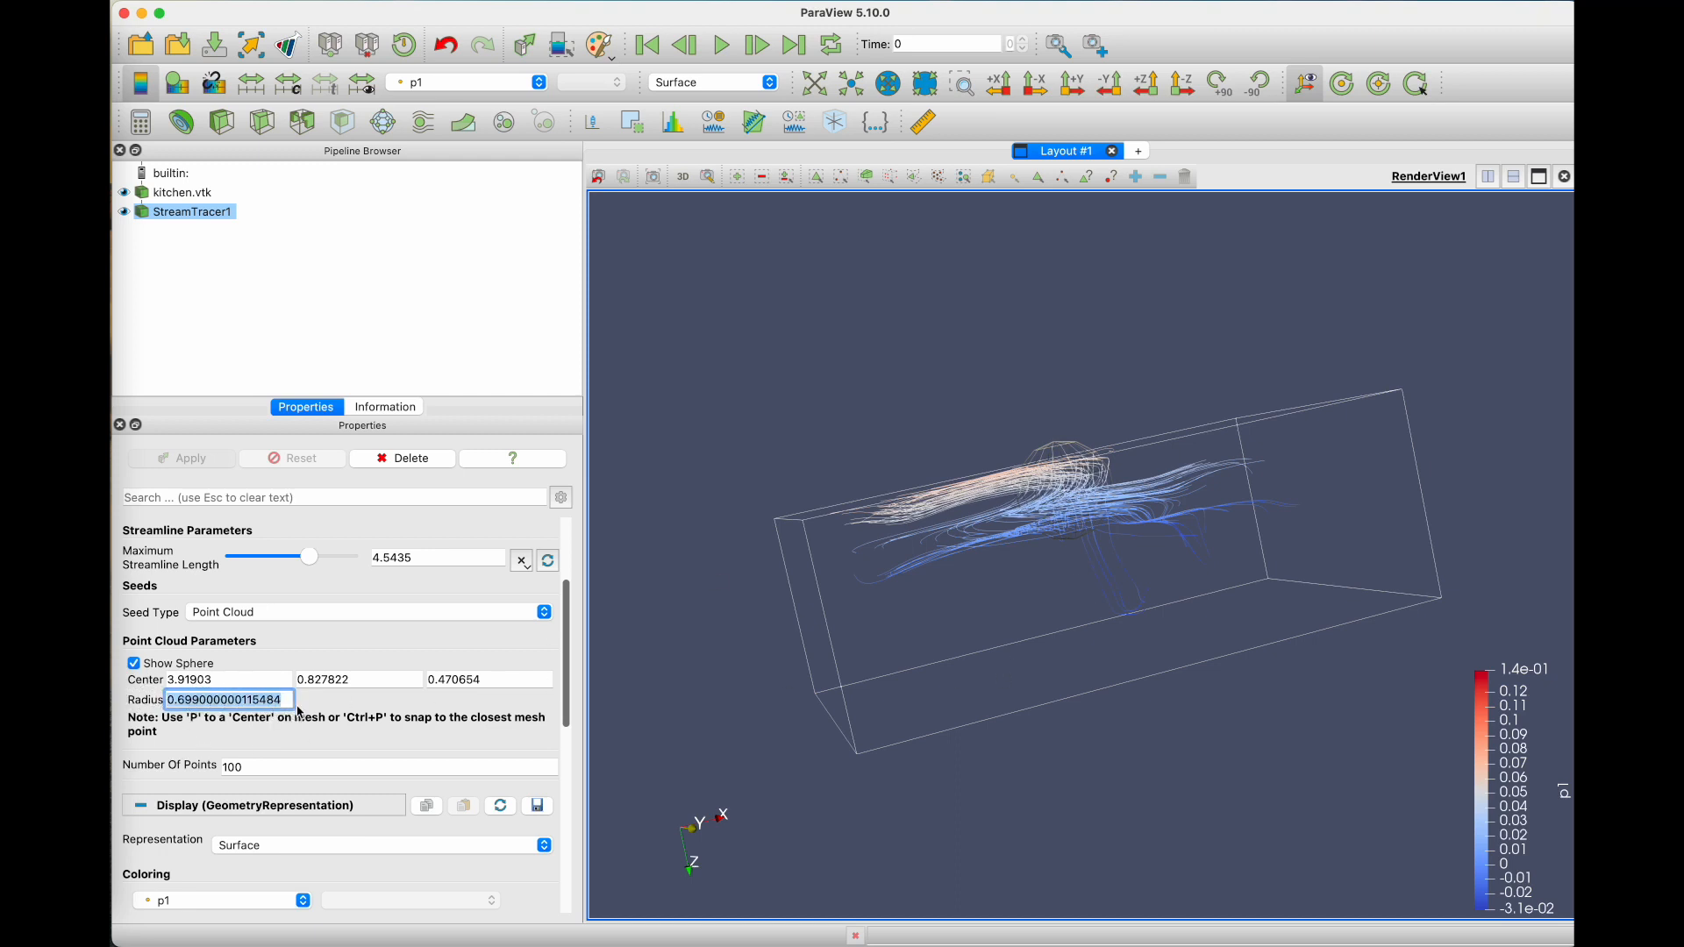
pyautogui.write('5')
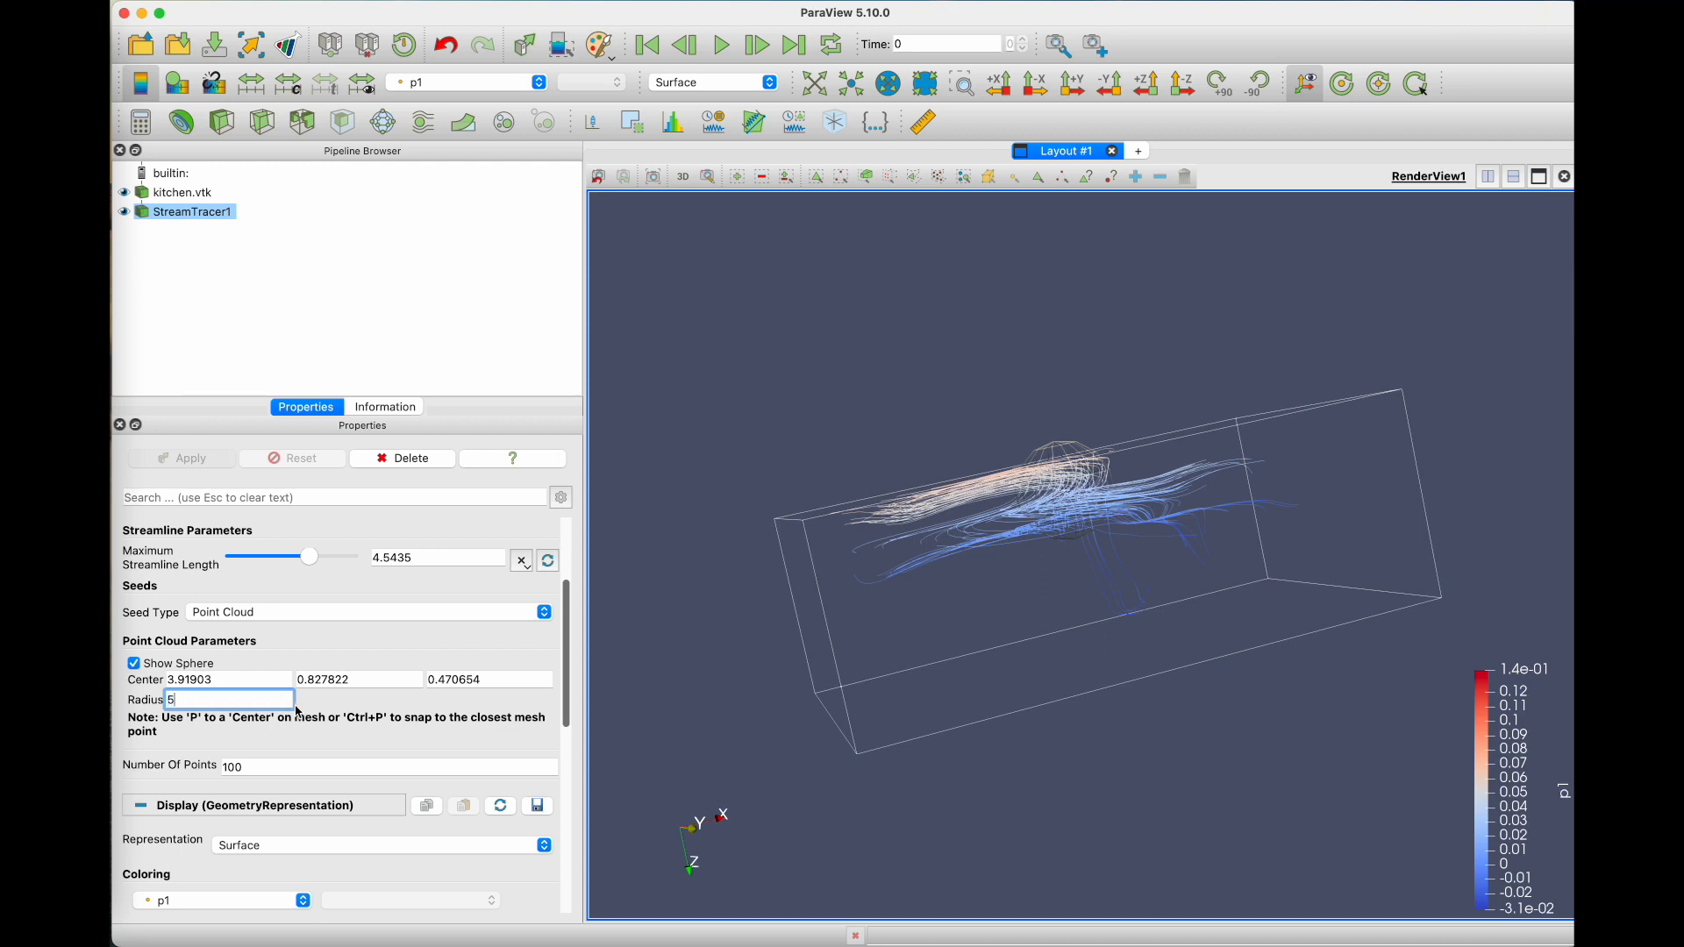
pyautogui.click(692, 550)
pyautogui.moveTo(847, 571); pyautogui.dragTo(863, 653)
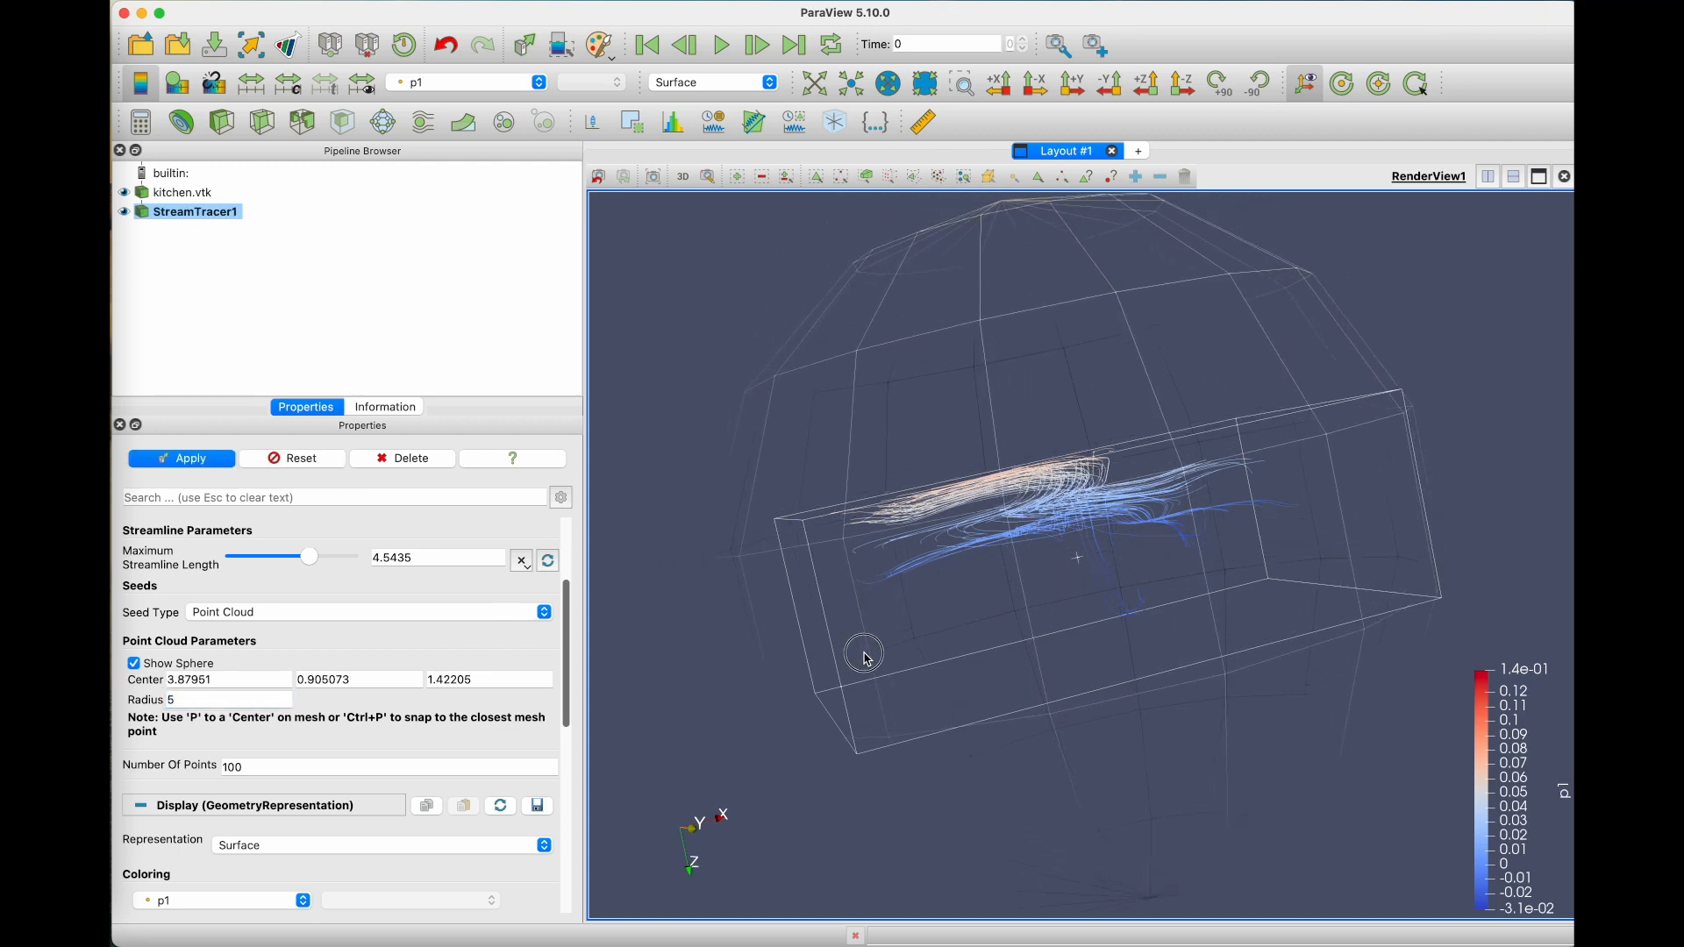
pyautogui.click(200, 459)
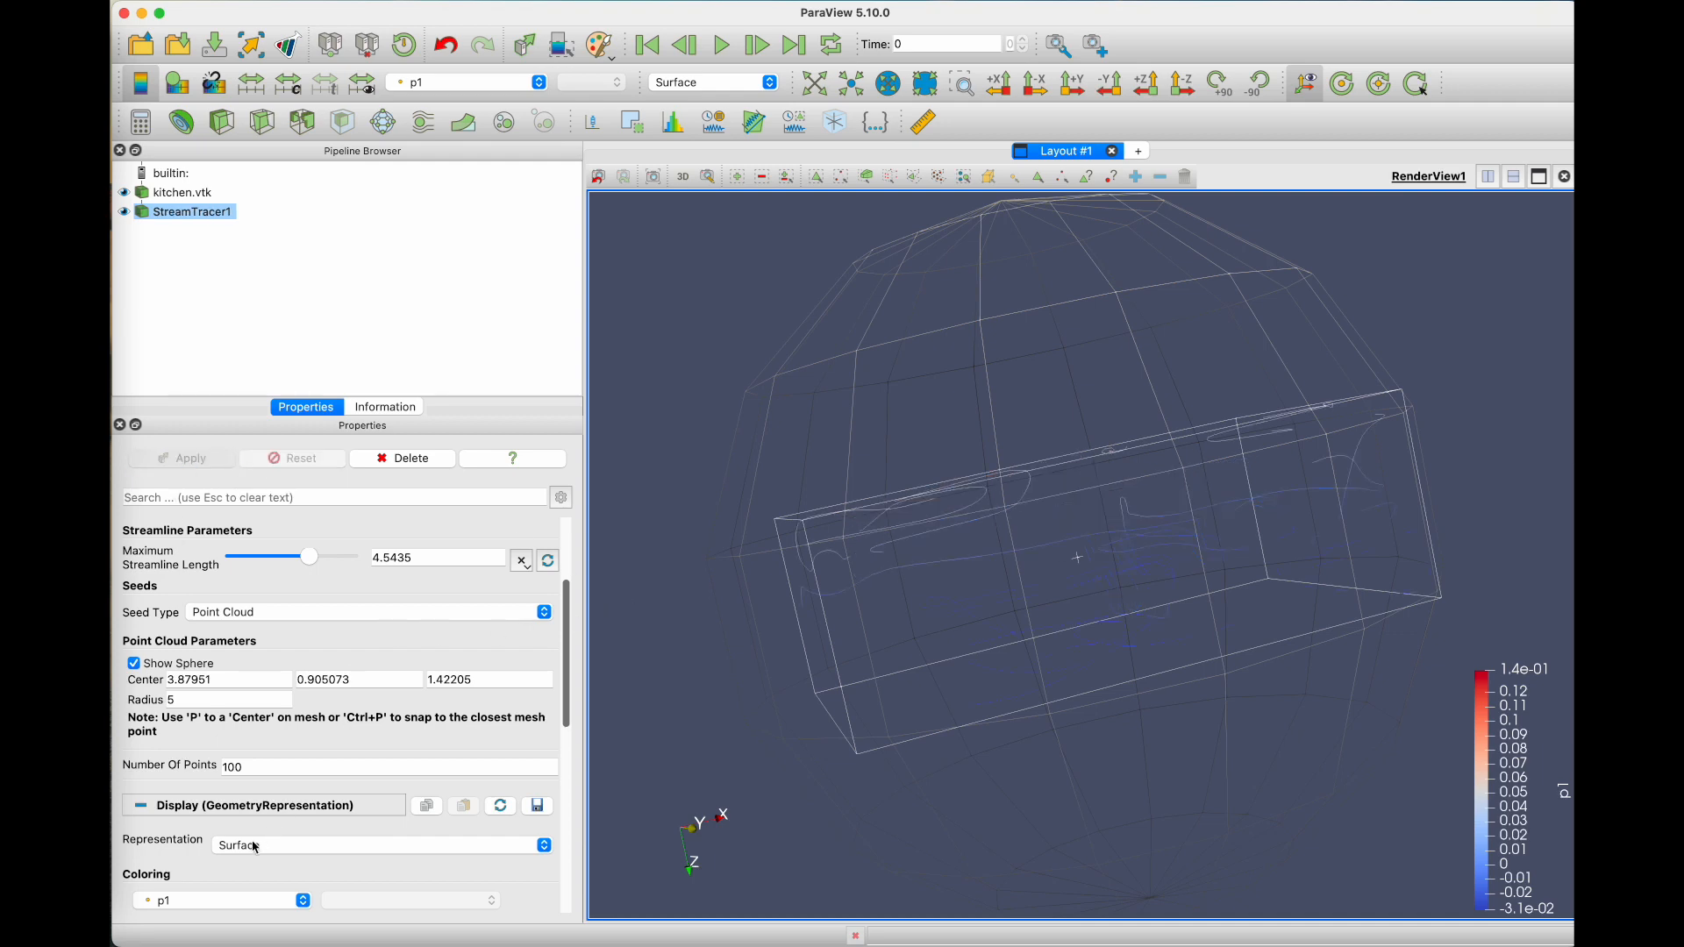
# Step: Set the point cloud's number of points to 1000 and apply it, then shift the seed sphere slightly
pyautogui.doubleClick(240, 765)
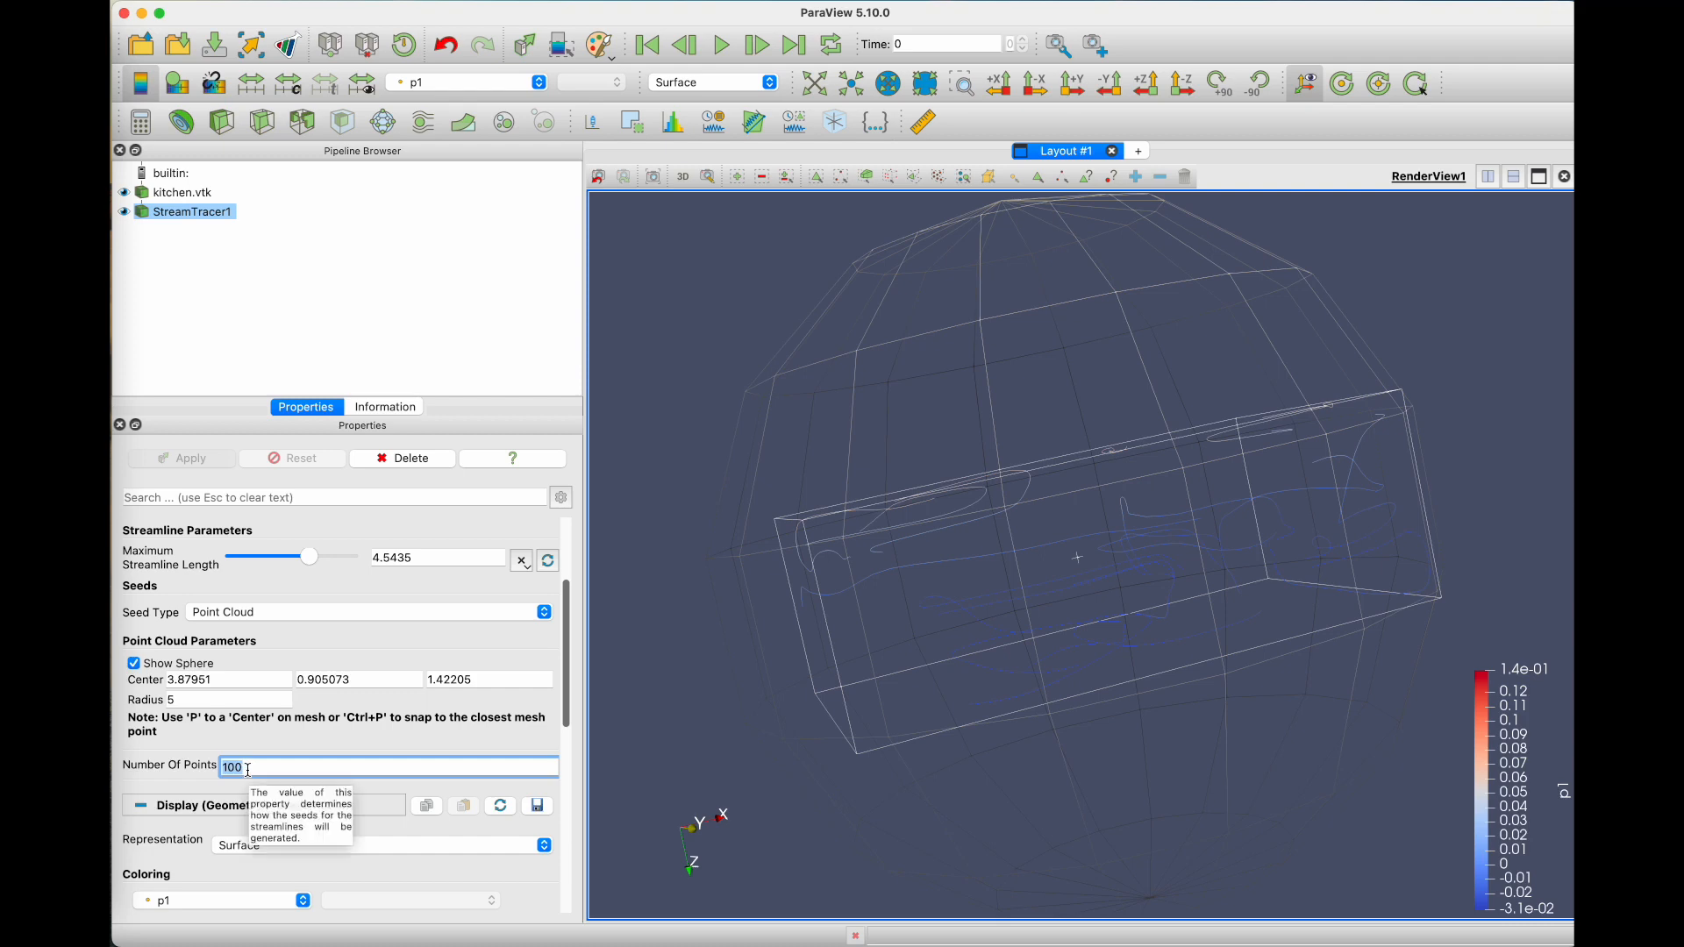
pyautogui.write('1000')
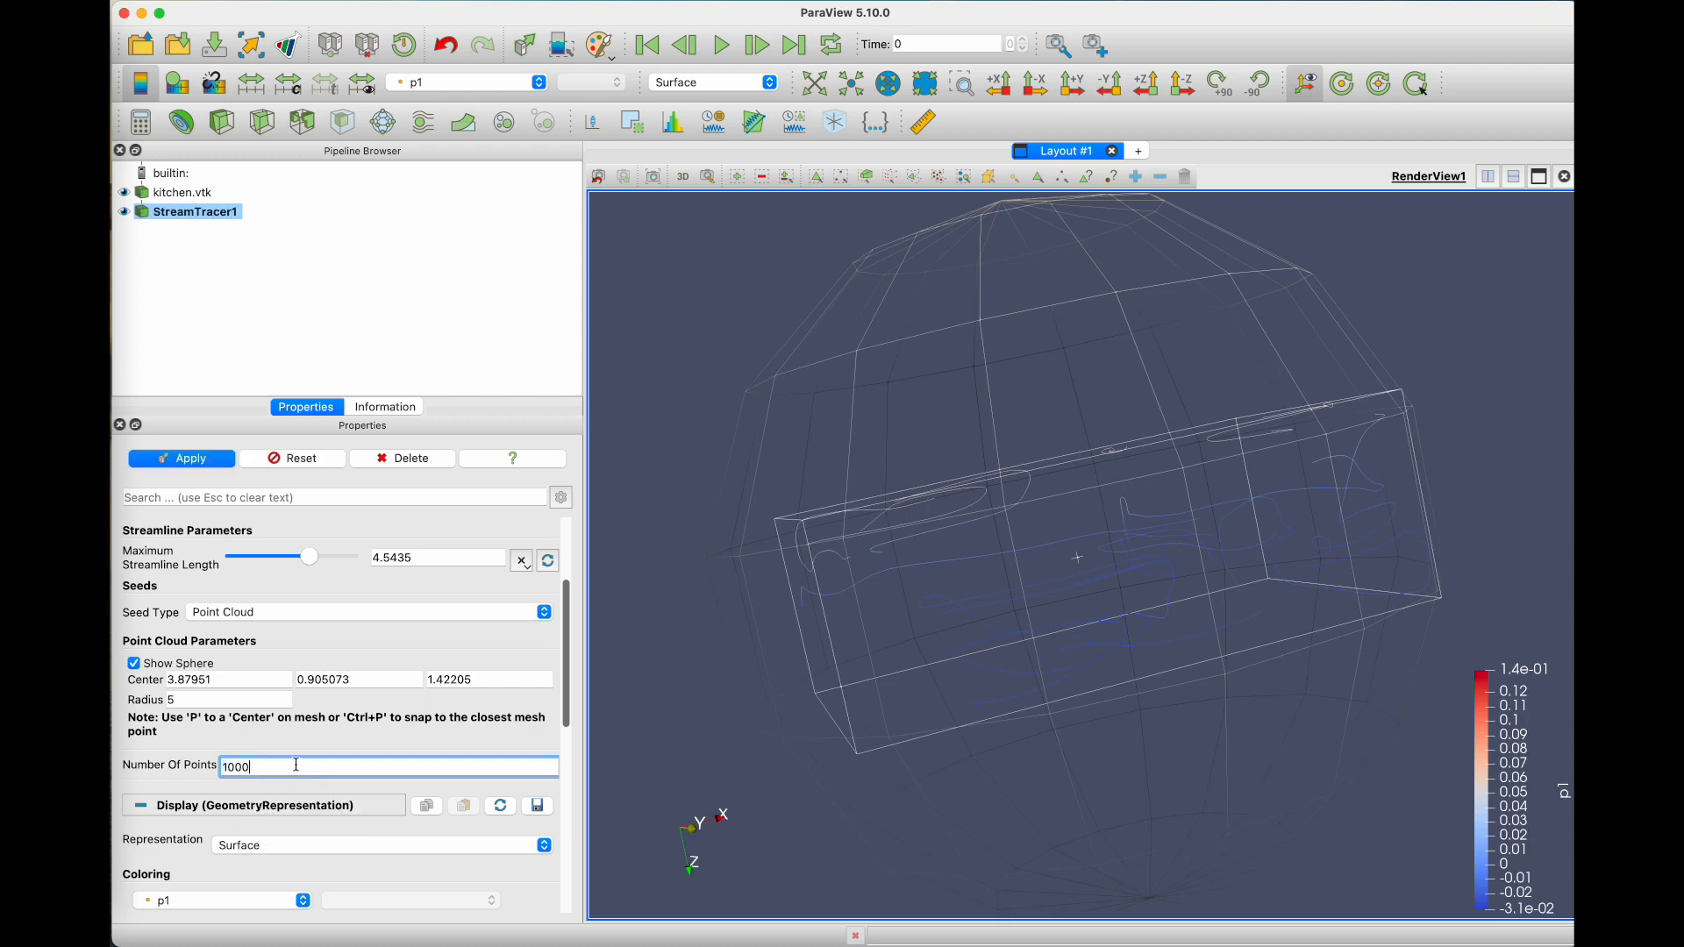
pyautogui.click(176, 460)
pyautogui.moveTo(921, 632); pyautogui.dragTo(944, 584)
pyautogui.moveTo(858, 495); pyautogui.dragTo(873, 523)
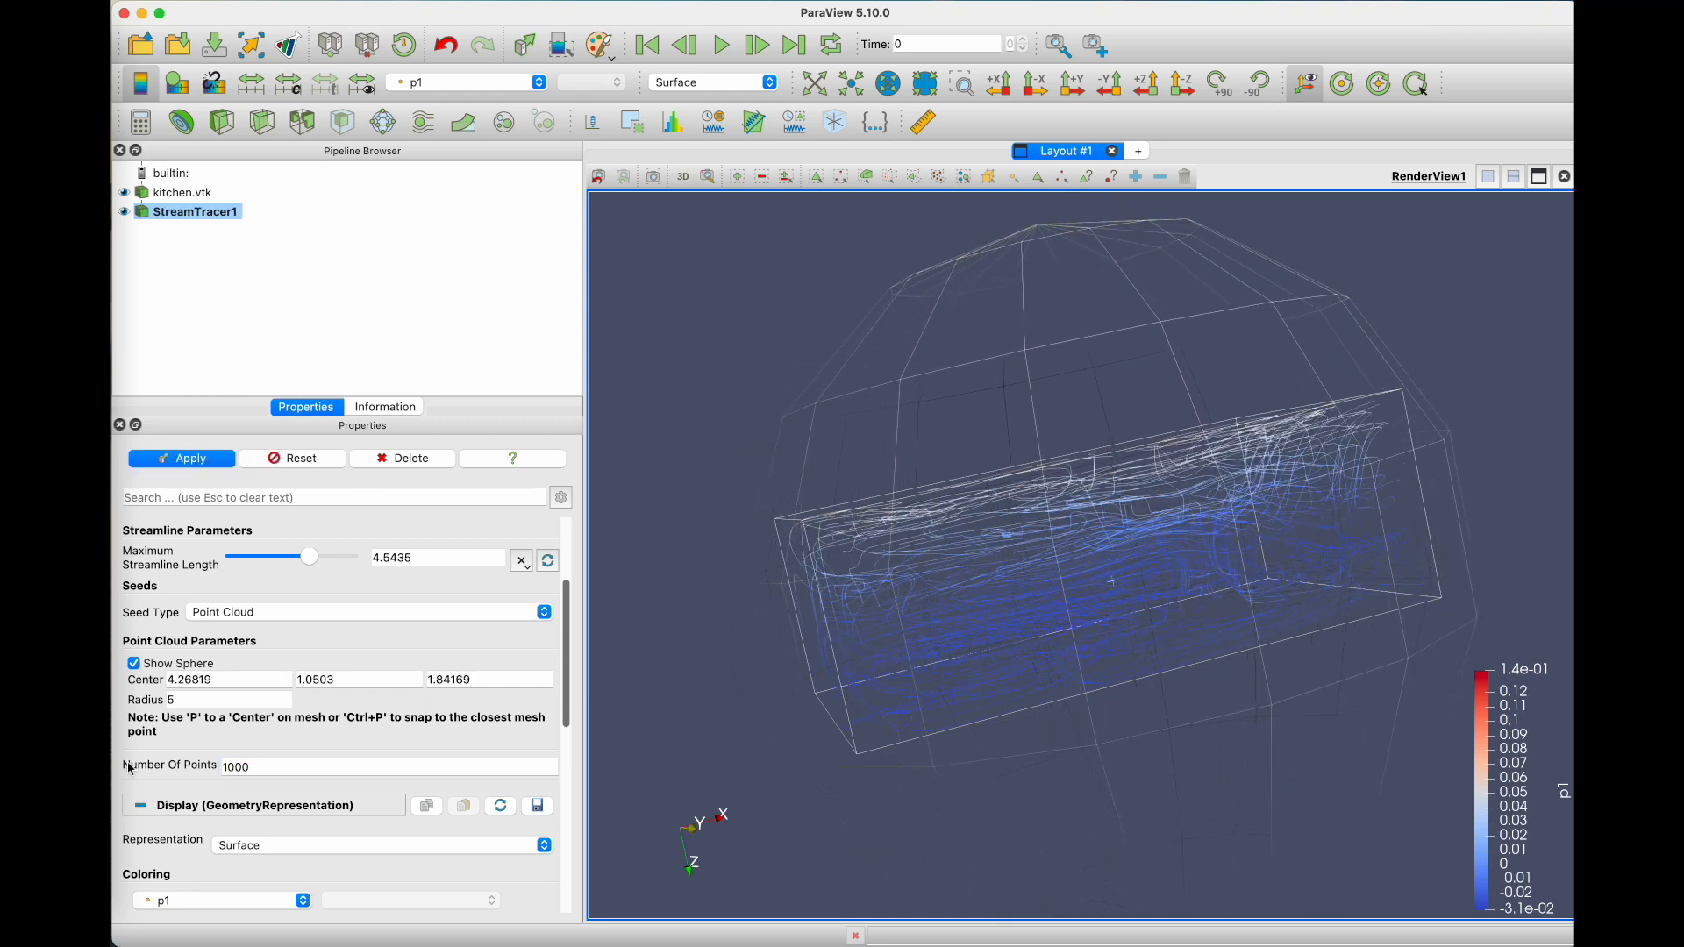
# Step: Set the seed sphere's radius to 1, move the sphere within the domain, and apply the changes
pyautogui.moveTo(725, 535); pyautogui.dragTo(1204, 805)
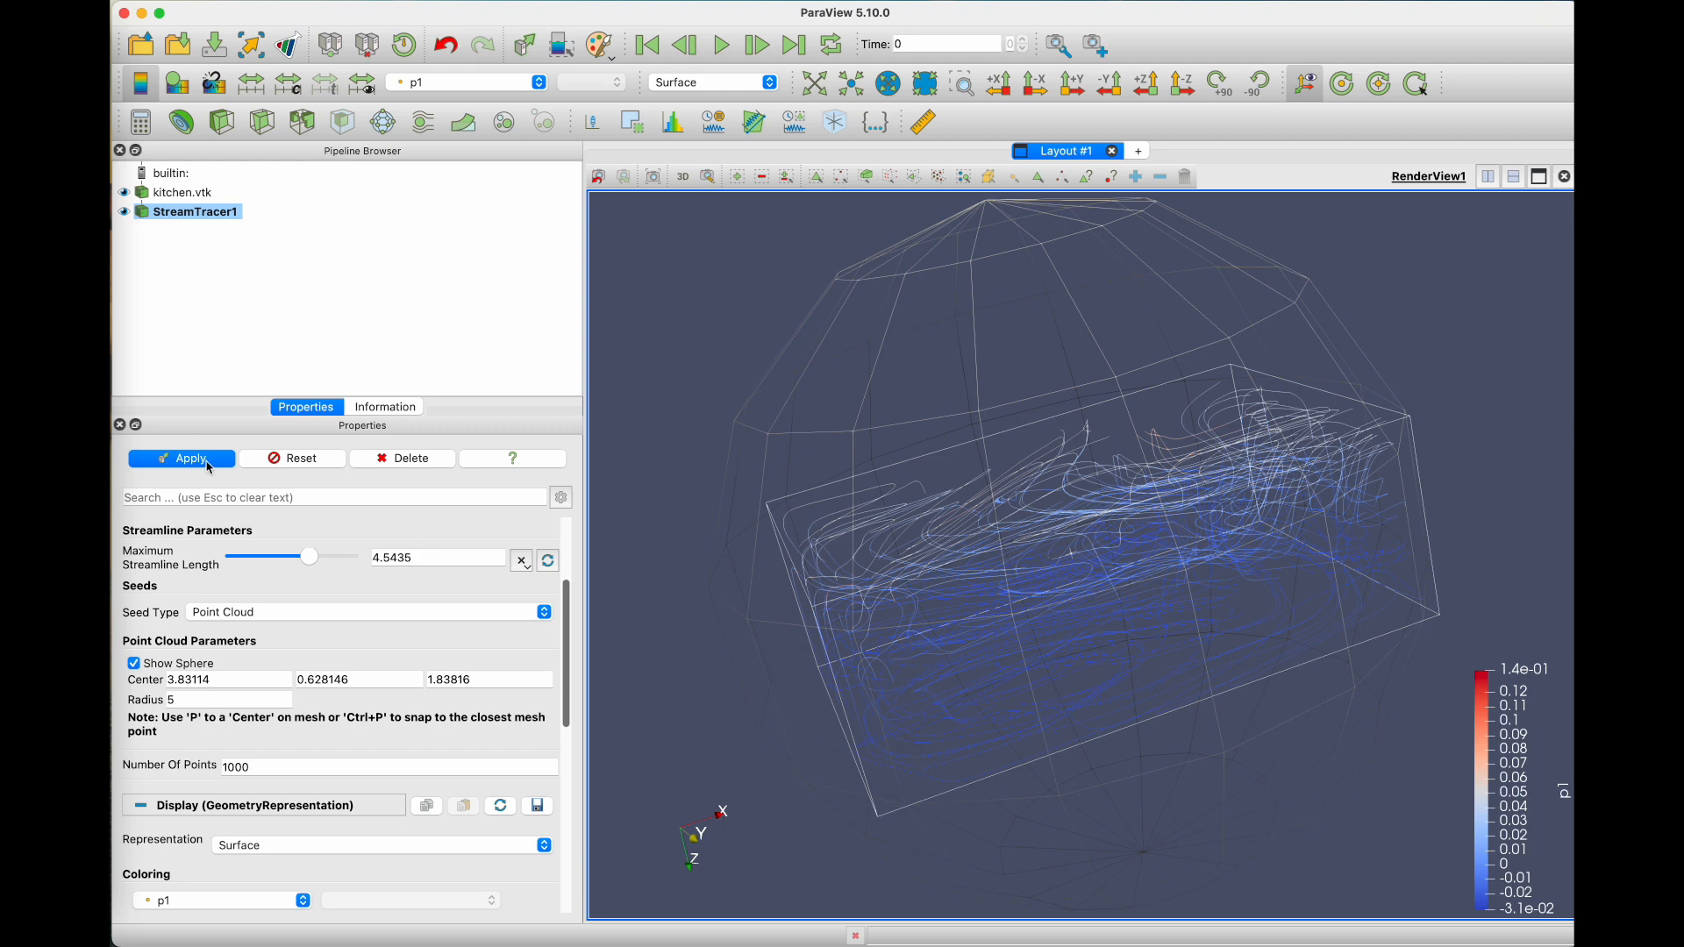
pyautogui.doubleClick(192, 701)
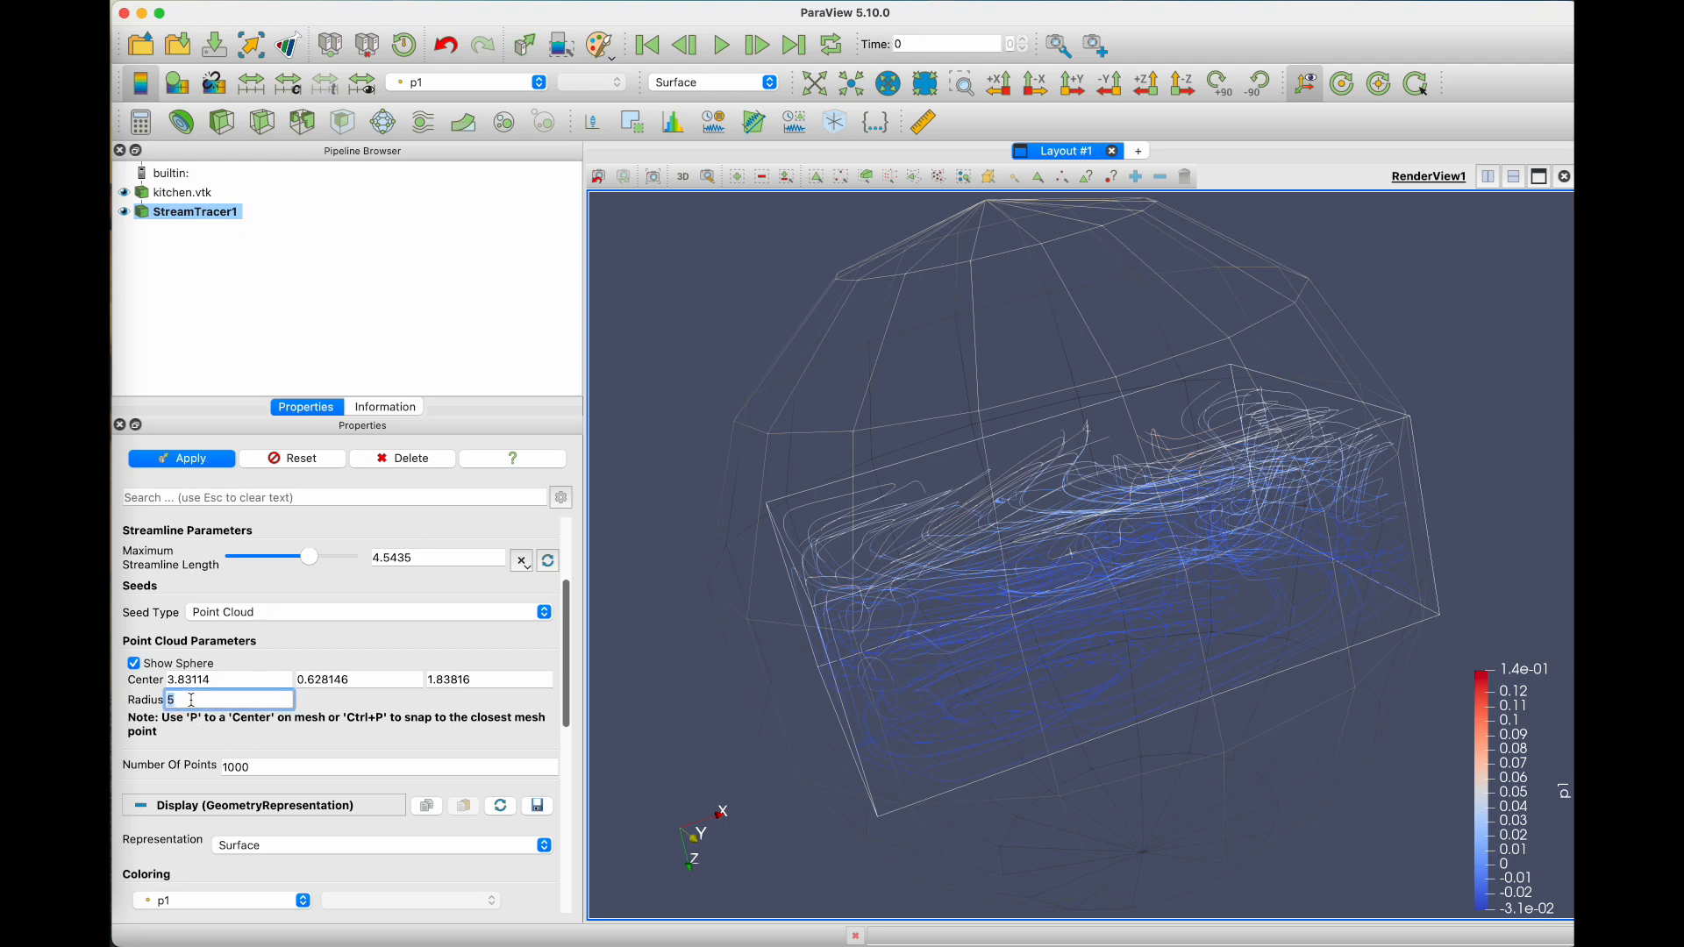
pyautogui.write('1')
pyautogui.click(206, 462)
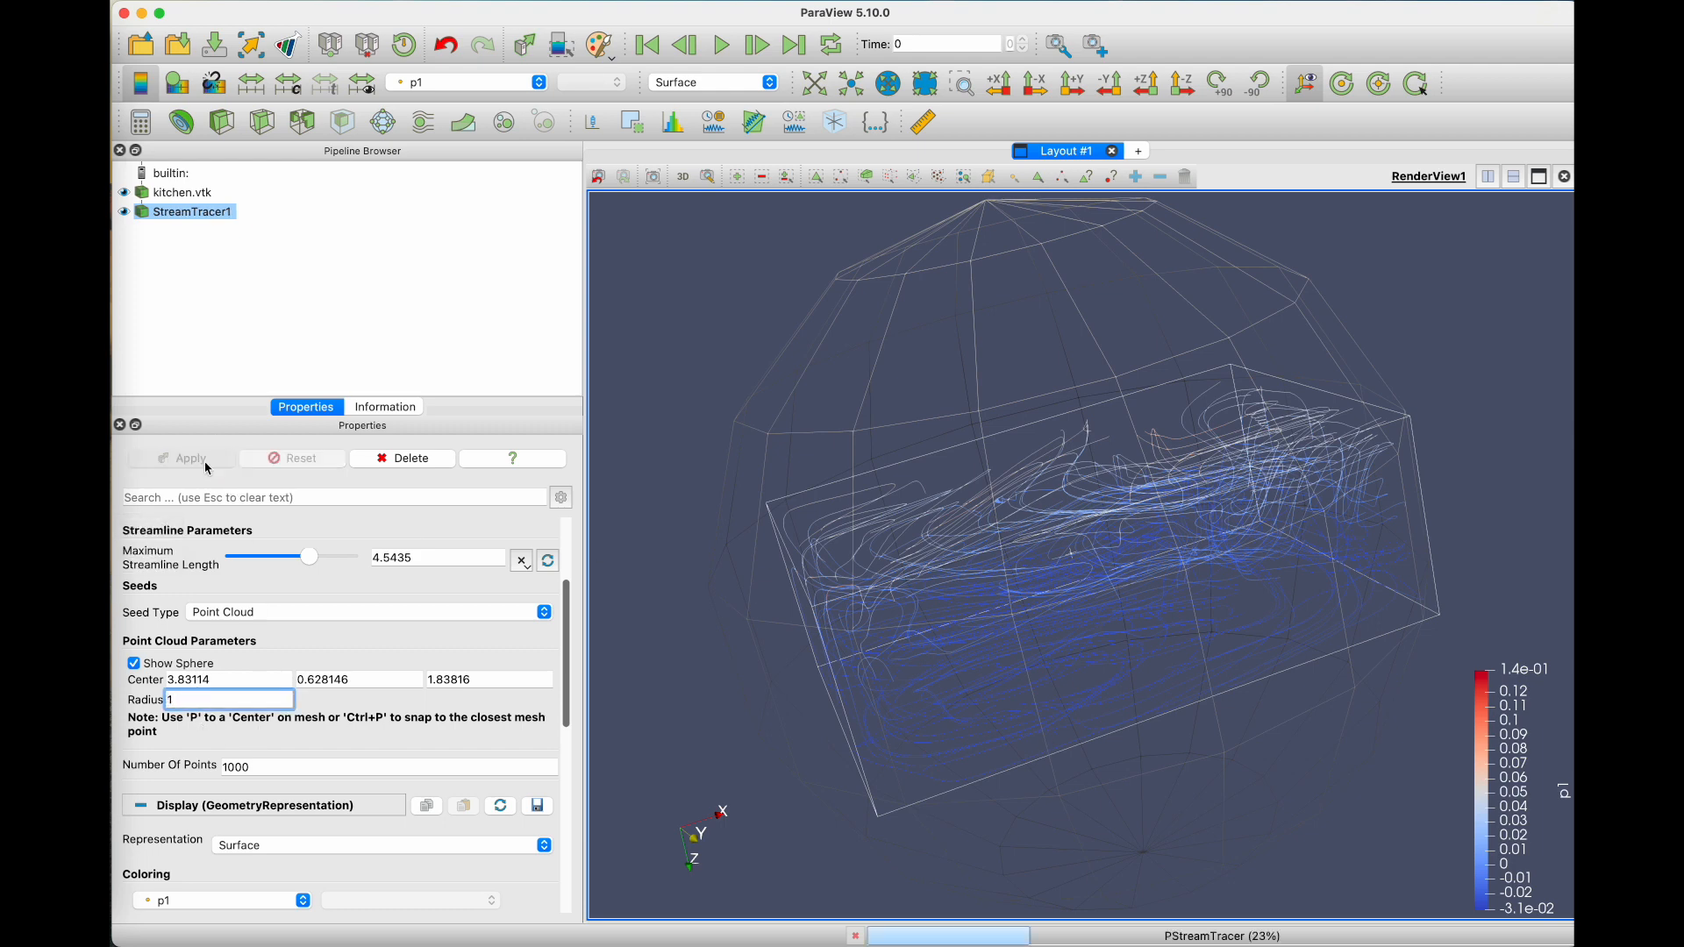
pyautogui.scroll(-5, 486, 725)
pyautogui.moveTo(1065, 607); pyautogui.dragTo(1092, 688)
pyautogui.moveTo(906, 734); pyautogui.dragTo(934, 706)
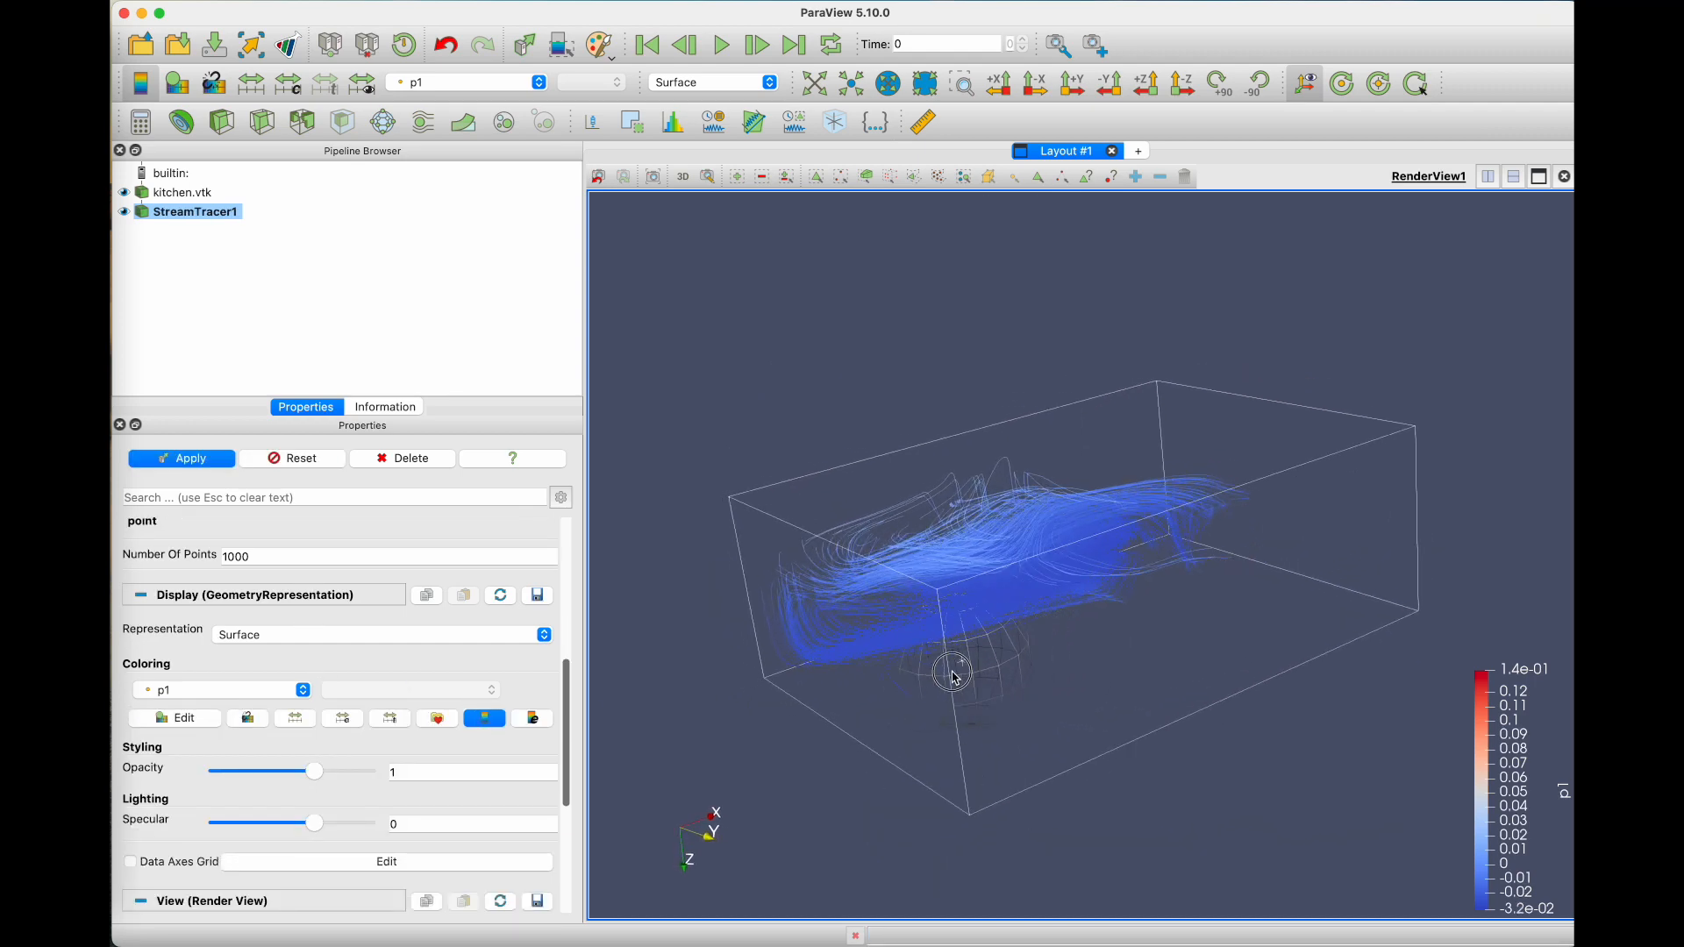
pyautogui.click(195, 457)
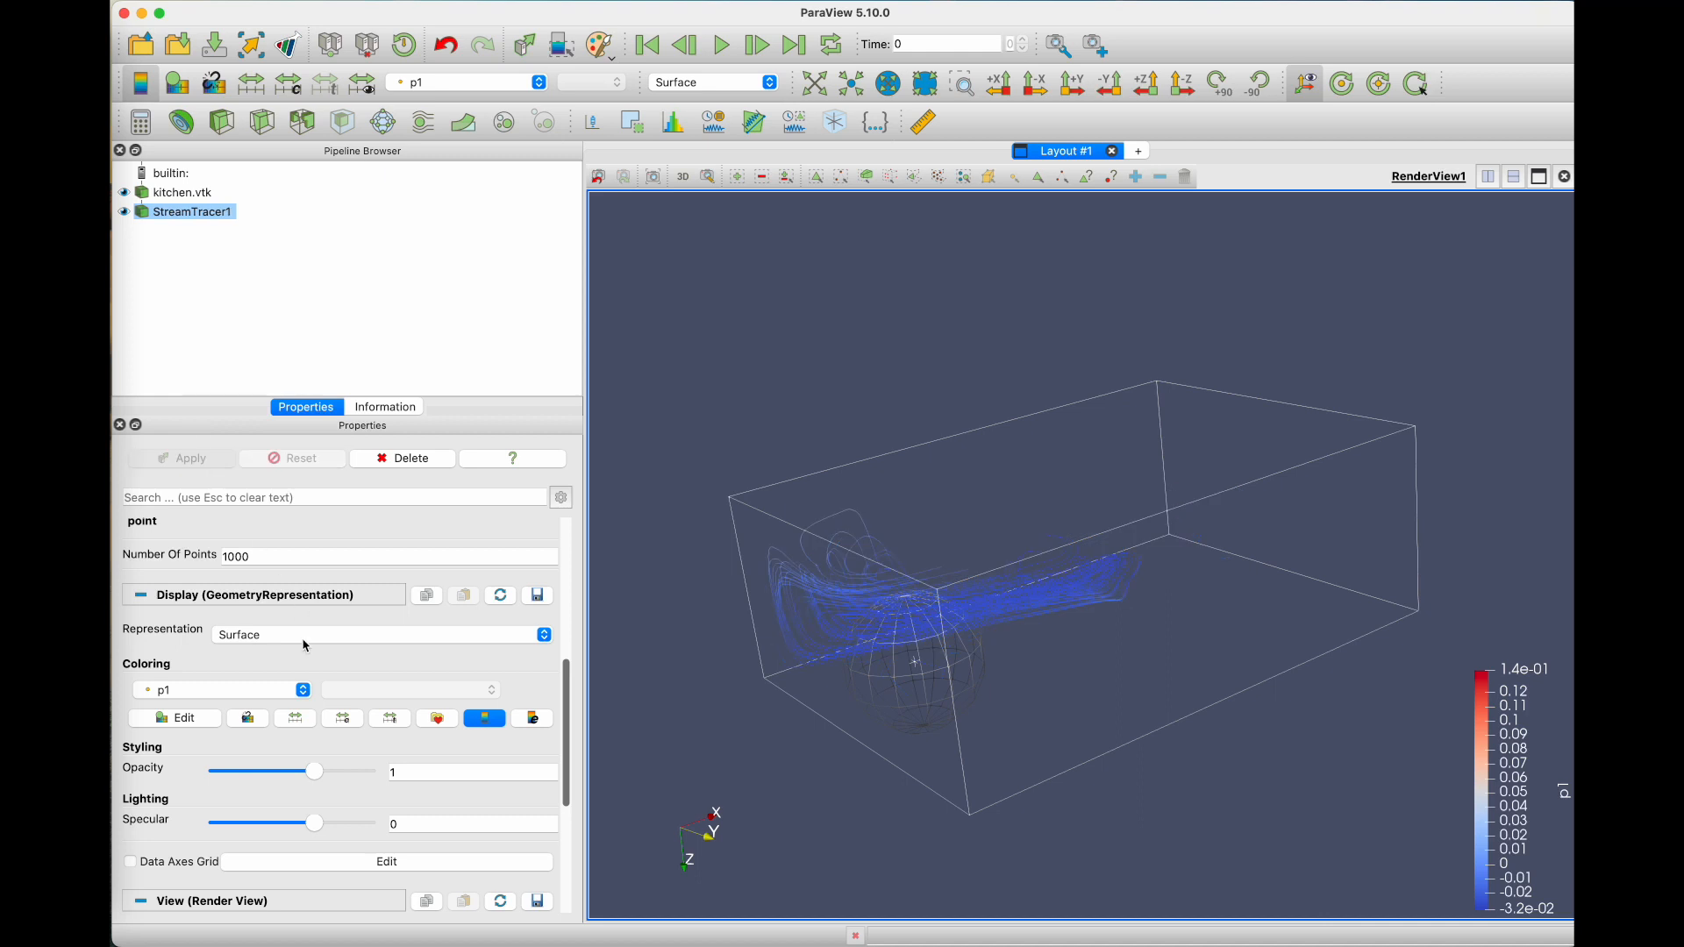
# Step: Turn on the axes grid for the render view and inspect the labelled domain from several angles
pyautogui.scroll(-3, 305, 645)
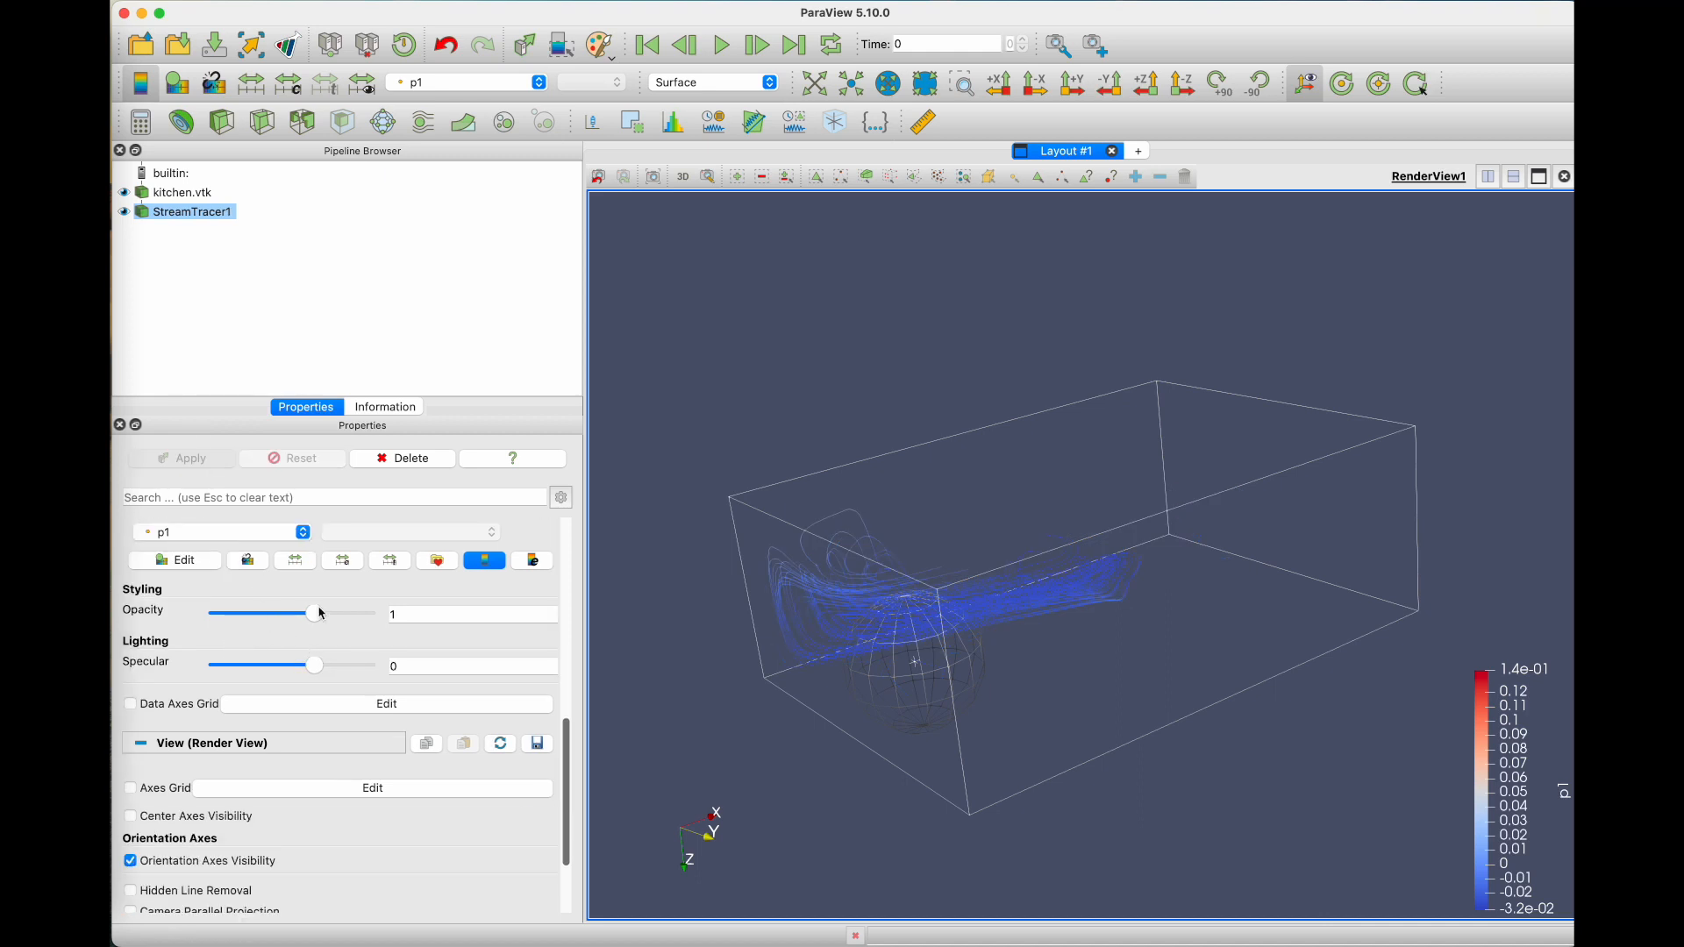
pyautogui.scroll(-2, 317, 708)
pyautogui.scroll(-1, 308, 707)
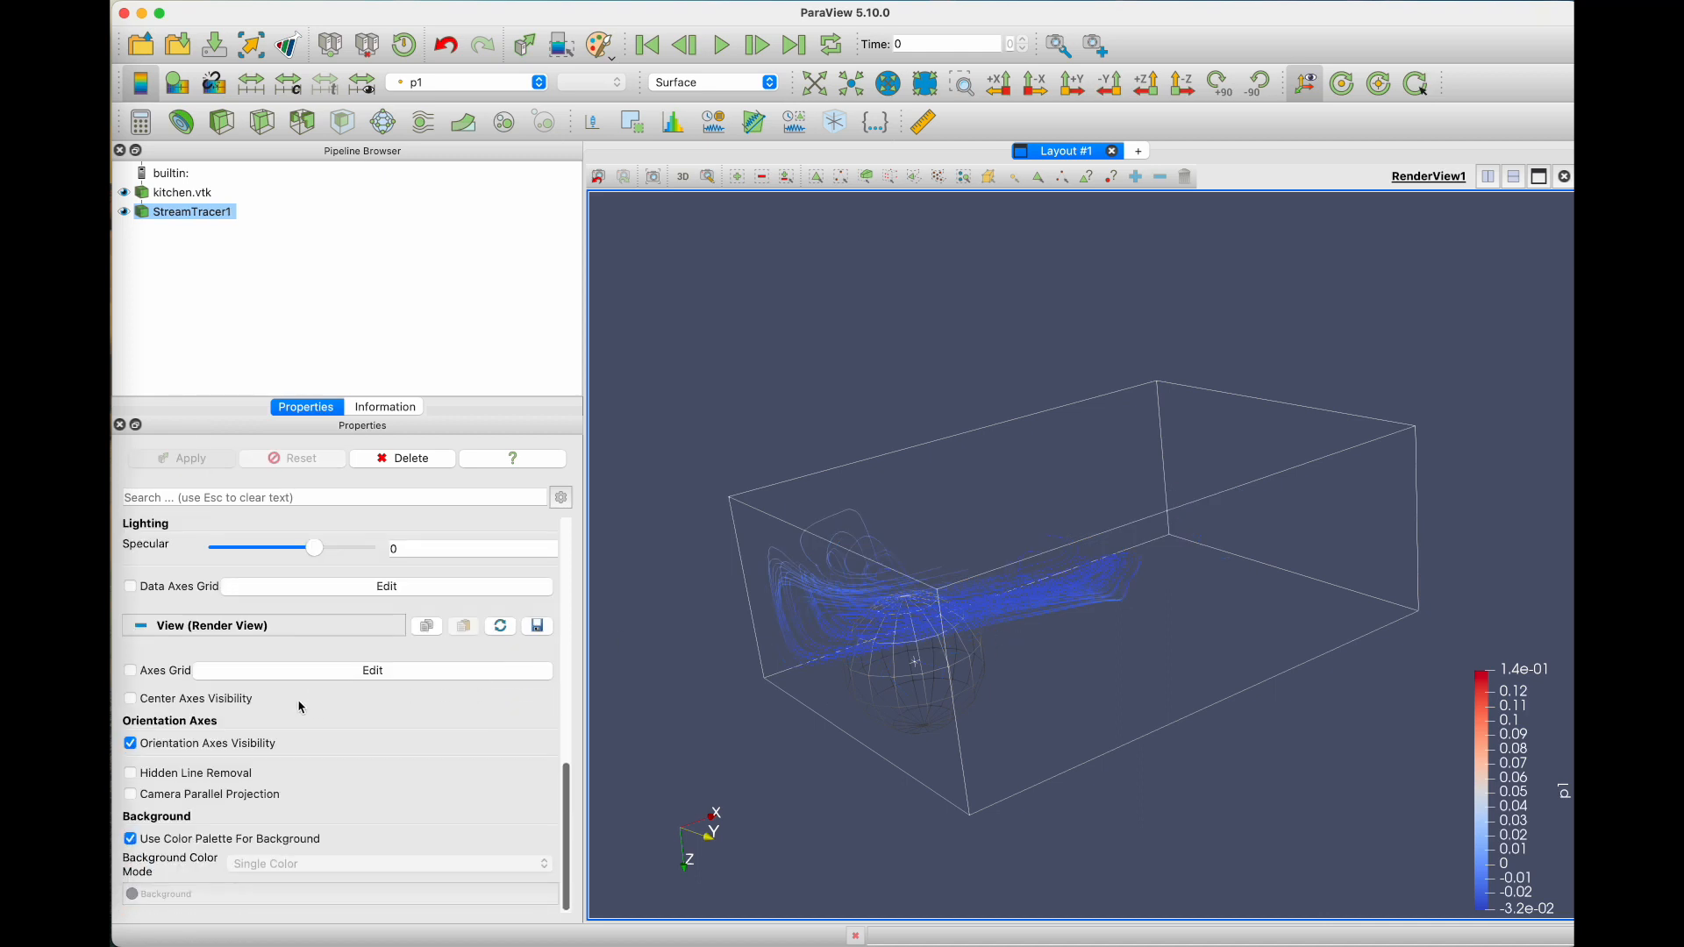
pyautogui.click(129, 671)
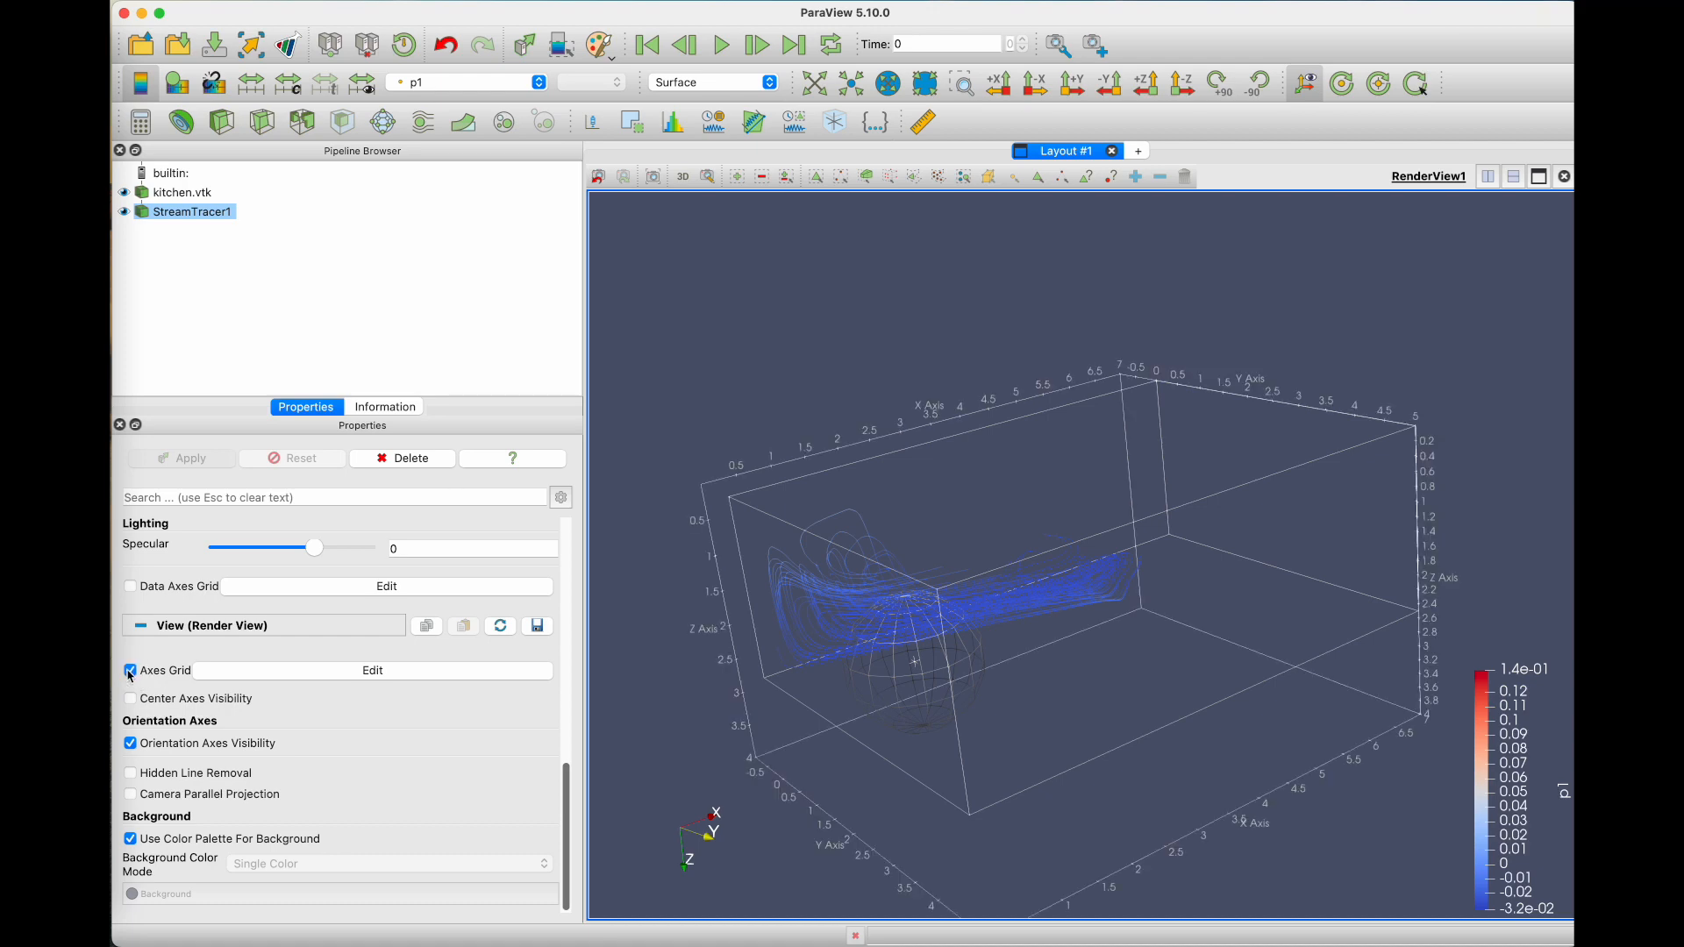
pyautogui.moveTo(1202, 711); pyautogui.dragTo(1014, 745)
pyautogui.moveTo(973, 627); pyautogui.dragTo(958, 572)
pyautogui.moveTo(1064, 734); pyautogui.dragTo(1070, 774)
pyautogui.moveTo(1008, 717); pyautogui.dragTo(1014, 771)
pyautogui.moveTo(1083, 687); pyautogui.dragTo(850, 614)
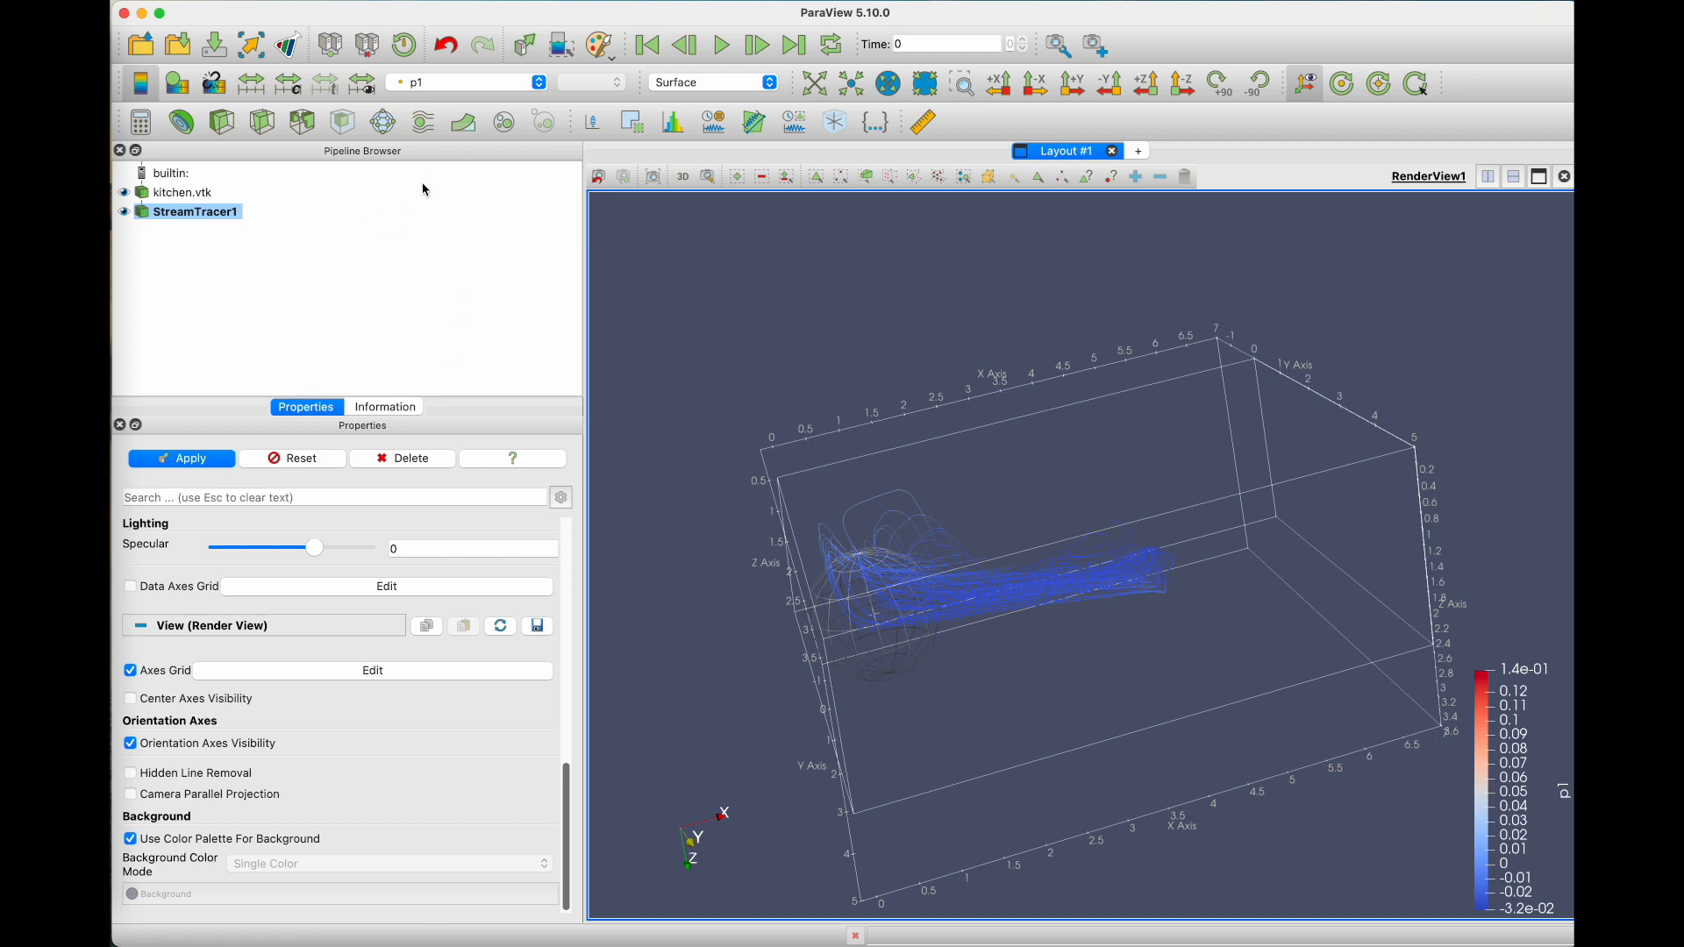
# Step: Add a Tube filter to the stream tracer output, apply it, and inspect the tubes
pyautogui.click(383, 2)
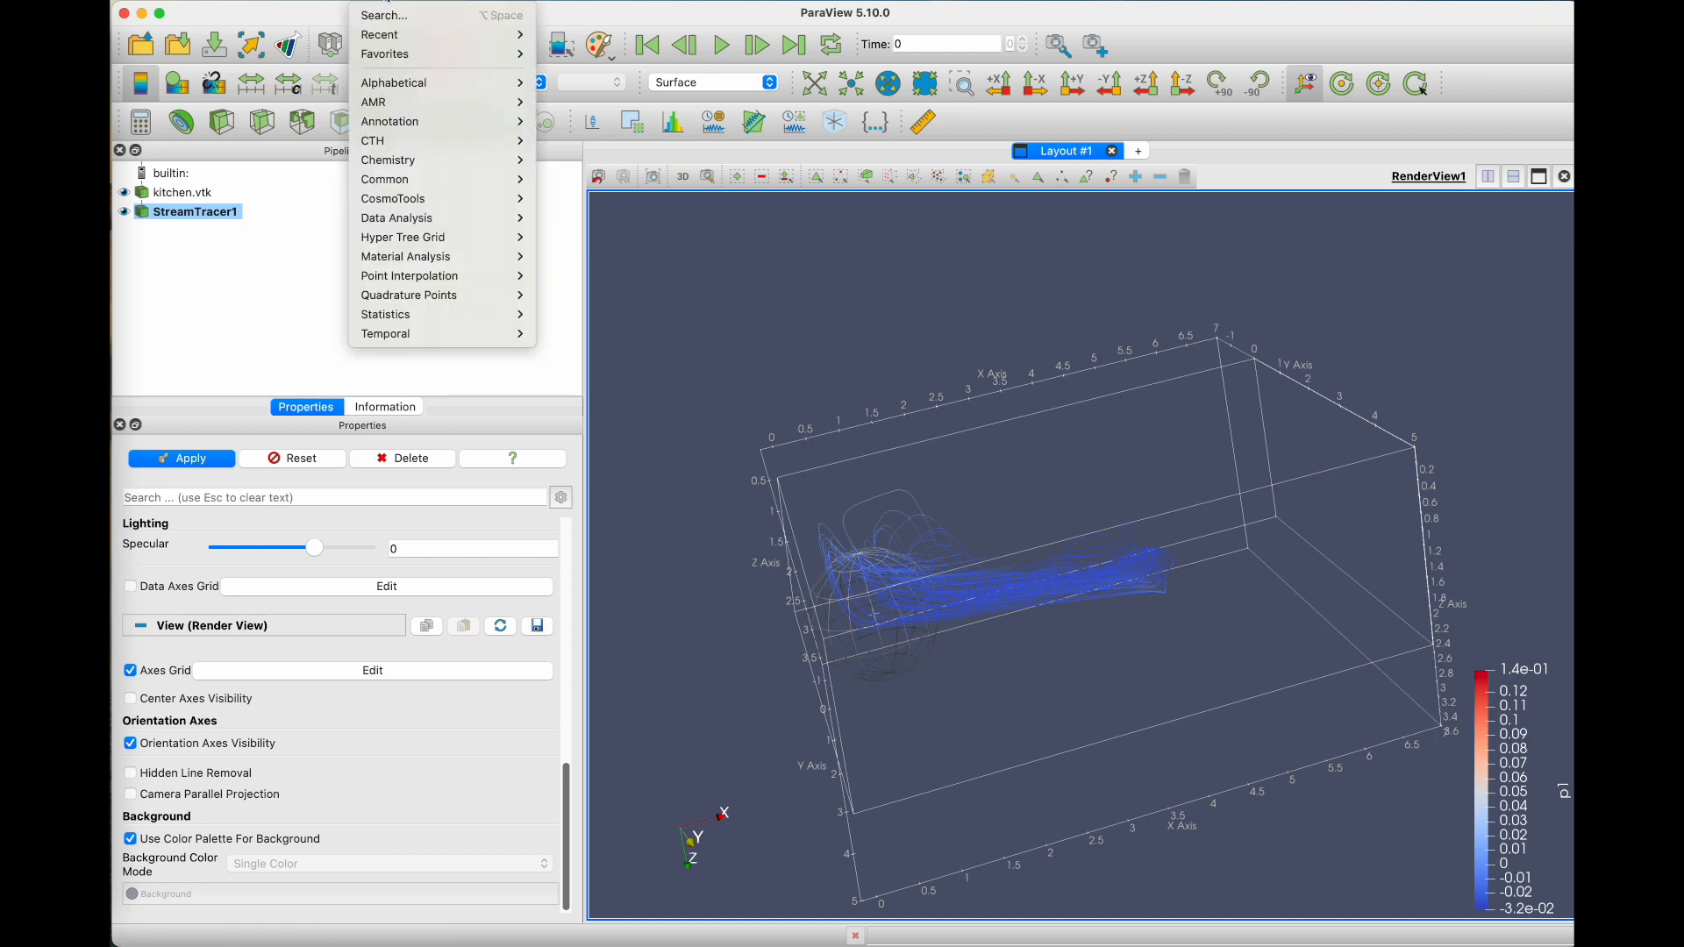
pyautogui.moveTo(438, 82)
pyautogui.scroll(-20, 628, 392)
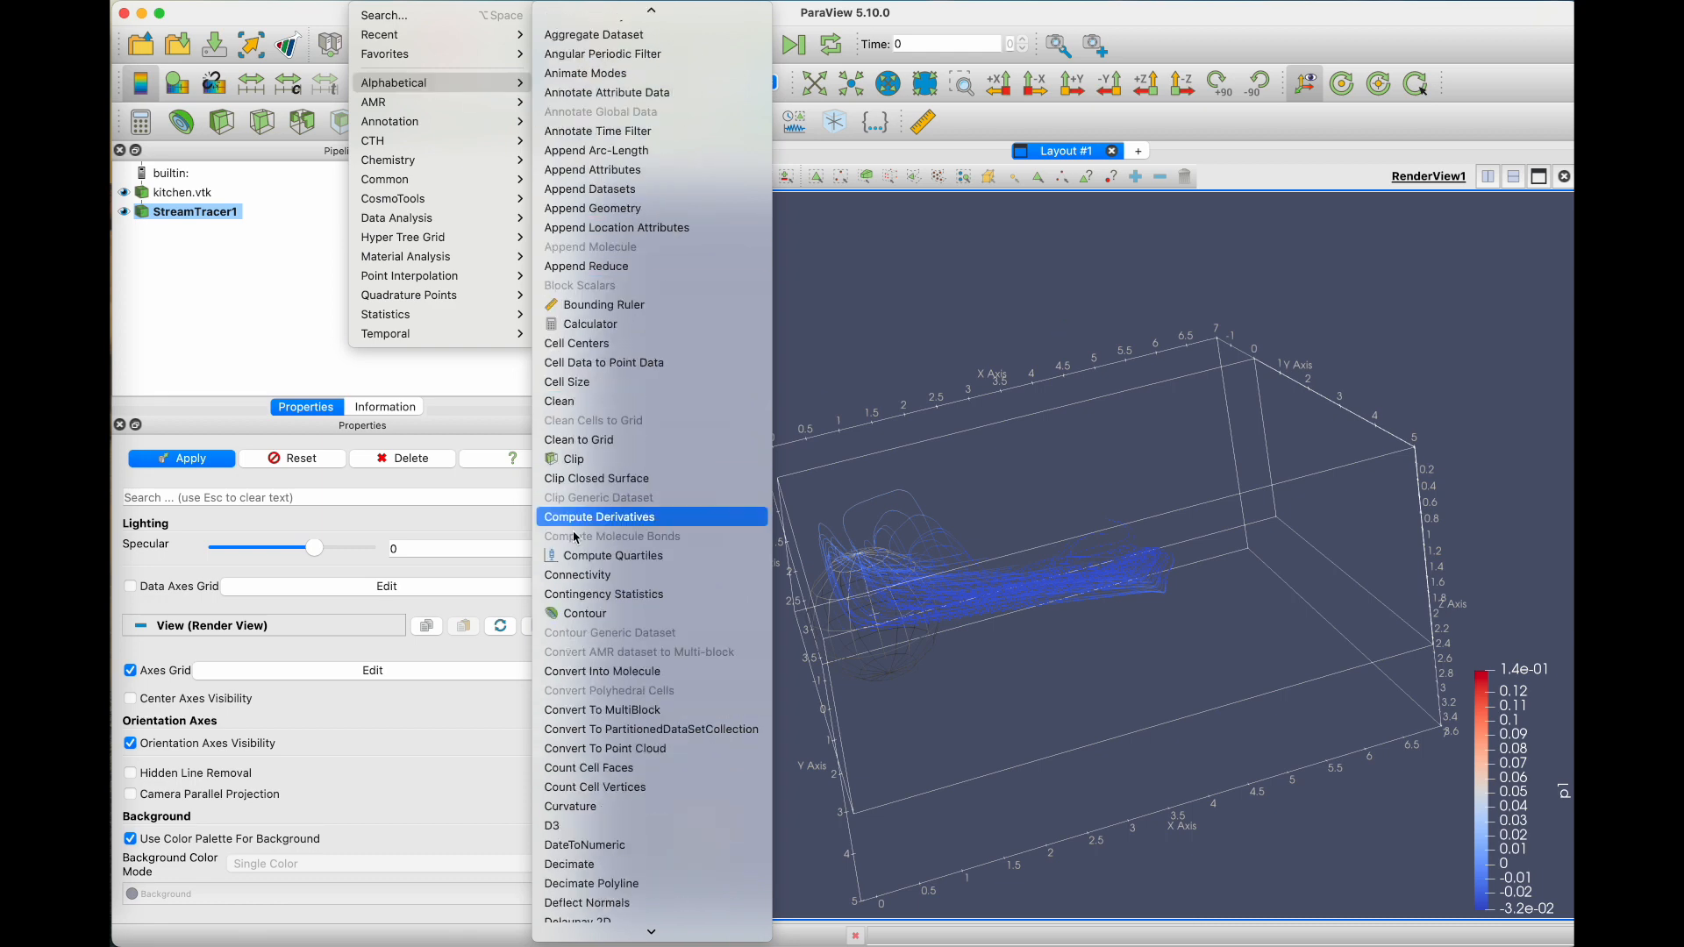
pyautogui.scroll(-20, 608, 687)
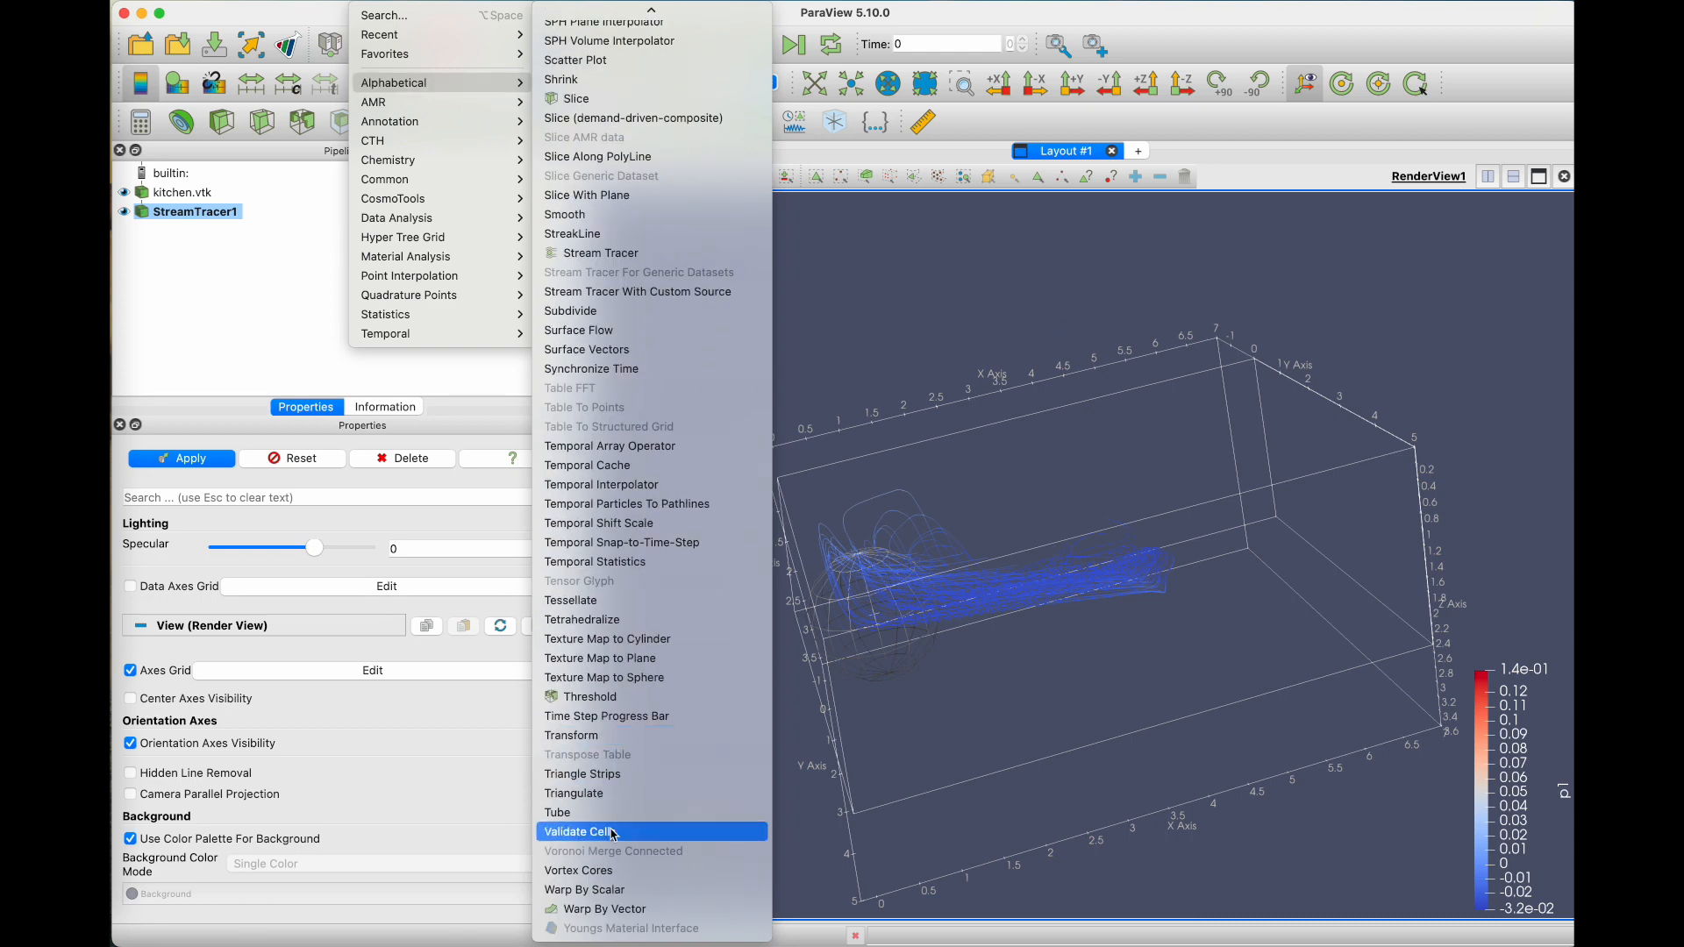
pyautogui.click(579, 812)
pyautogui.click(202, 458)
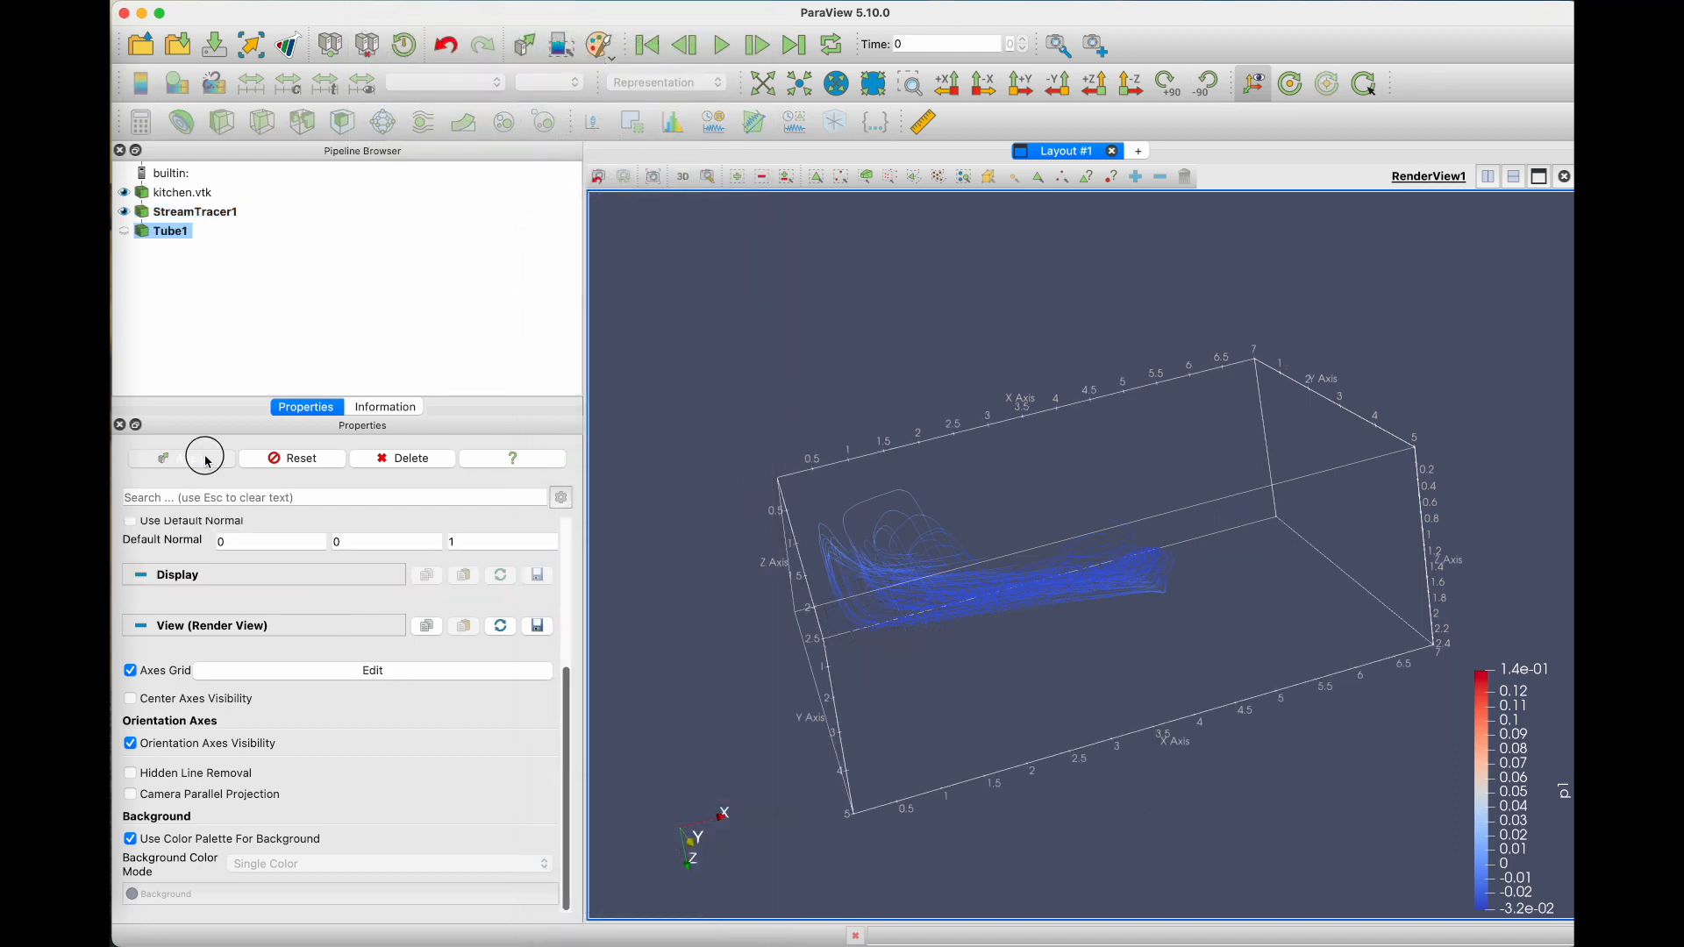
pyautogui.moveTo(998, 565); pyautogui.dragTo(863, 570)
pyautogui.moveTo(983, 578); pyautogui.dragTo(919, 575)
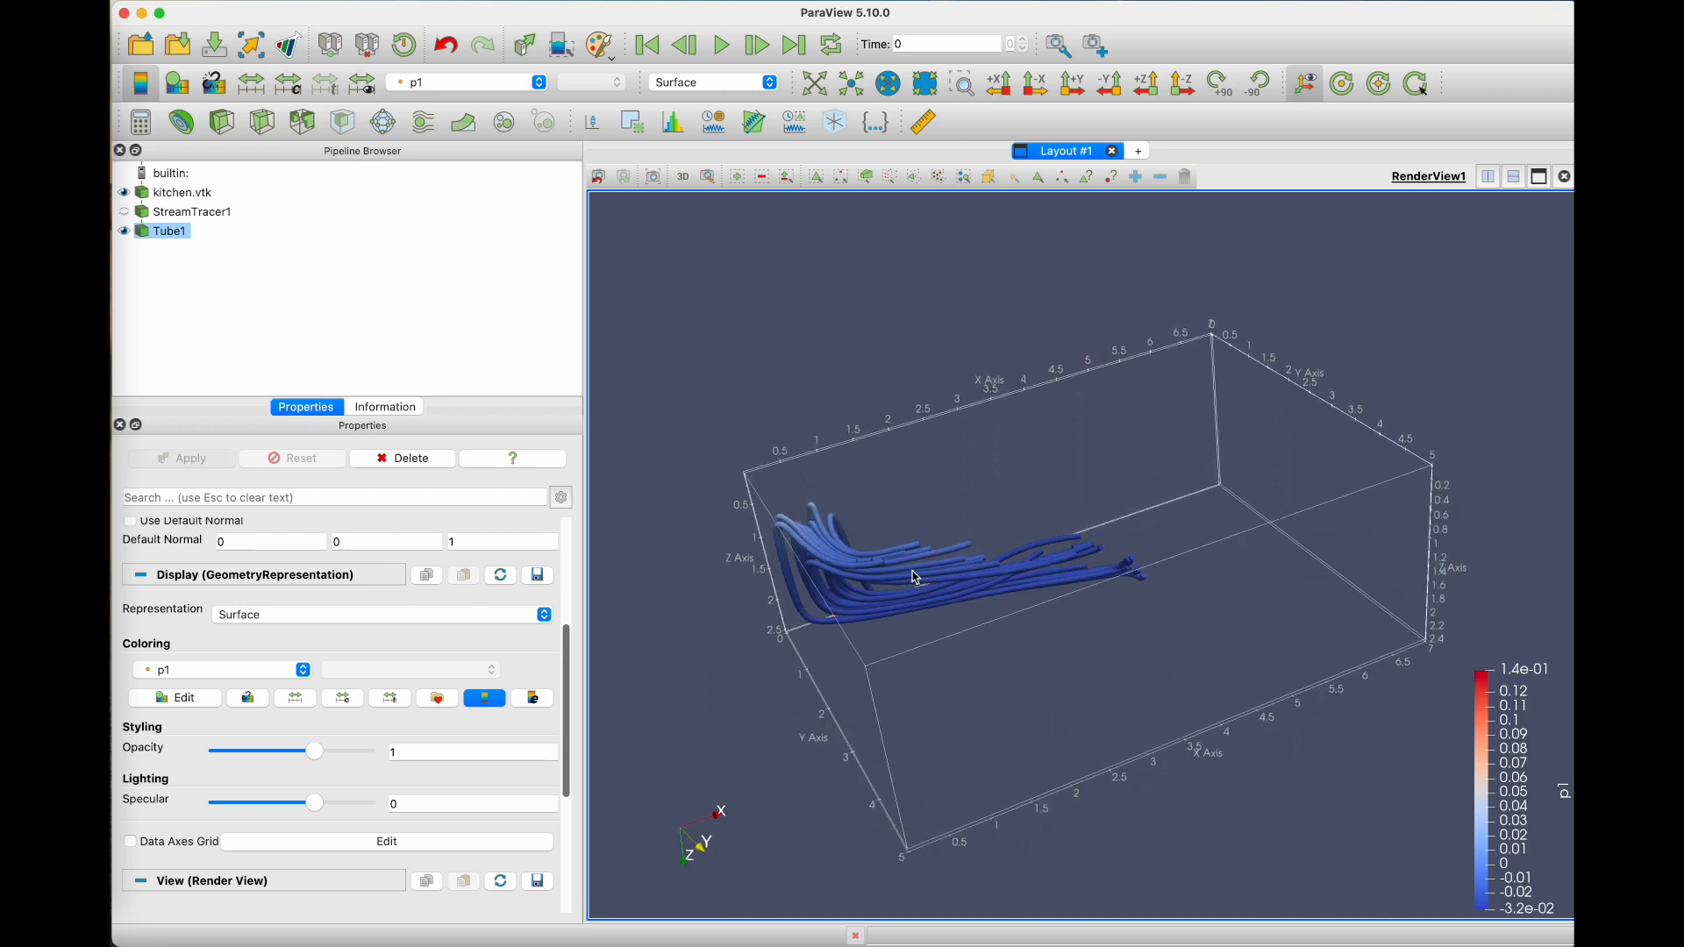
# Step: Show StreamTracer1 again, move its seed sphere to about (5.93, 1.24, 2.26), and apply to update the tubes
pyautogui.click(124, 213)
pyautogui.moveTo(826, 579); pyautogui.dragTo(1208, 537)
pyautogui.click(207, 460)
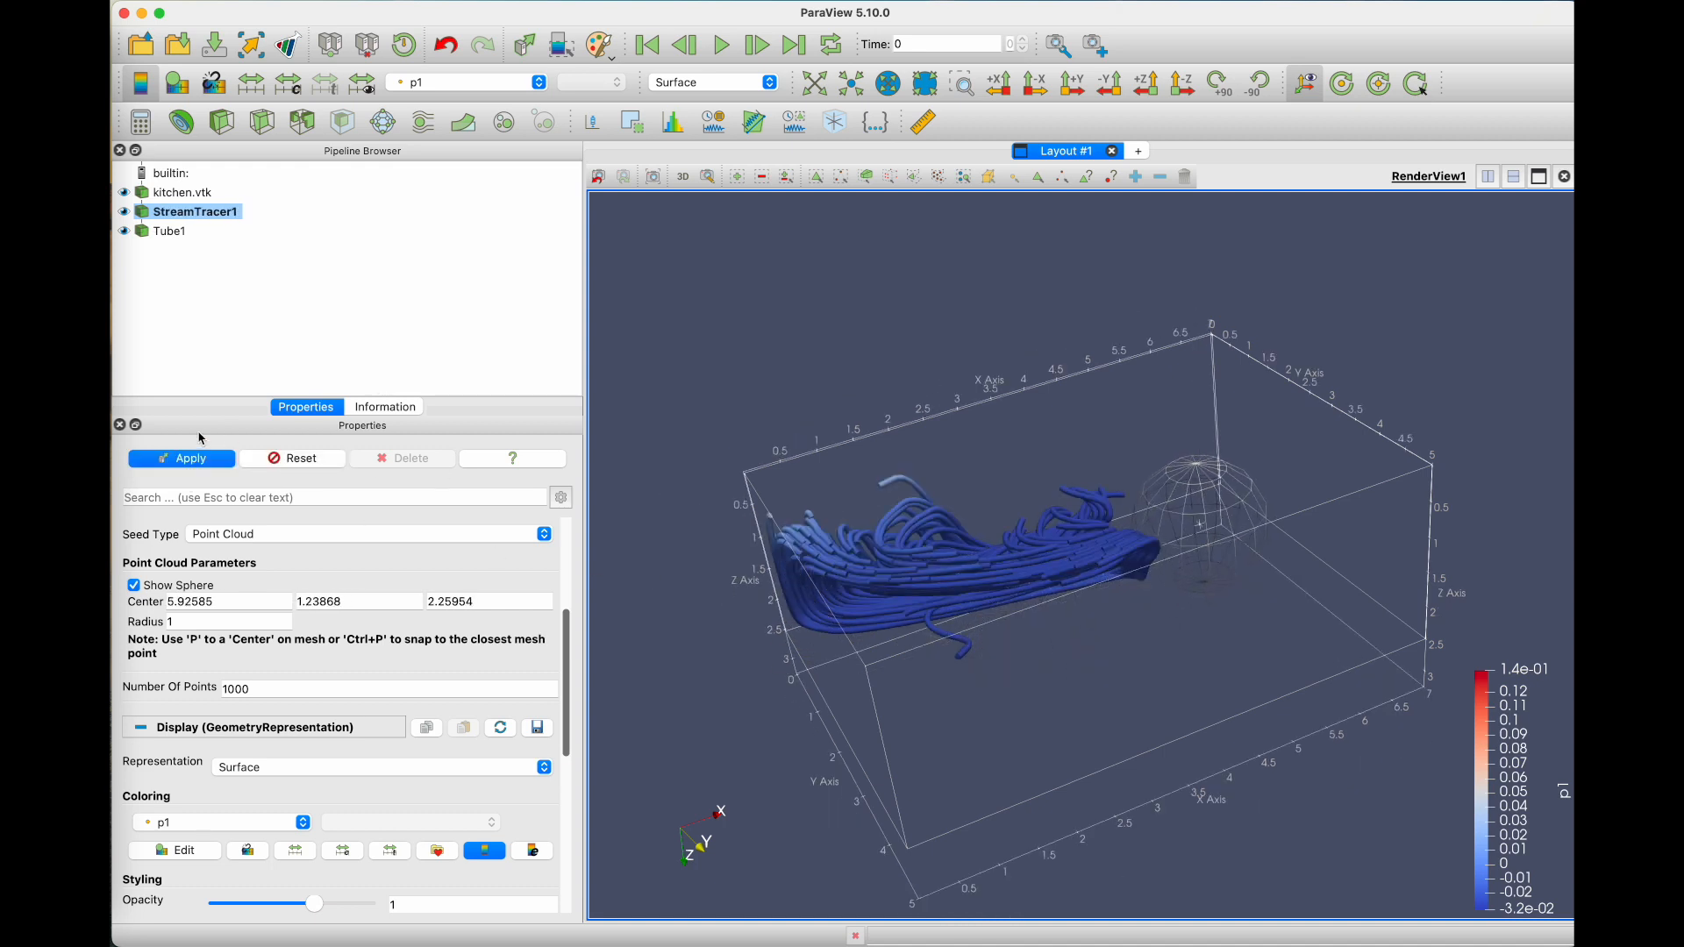
pyautogui.click(186, 459)
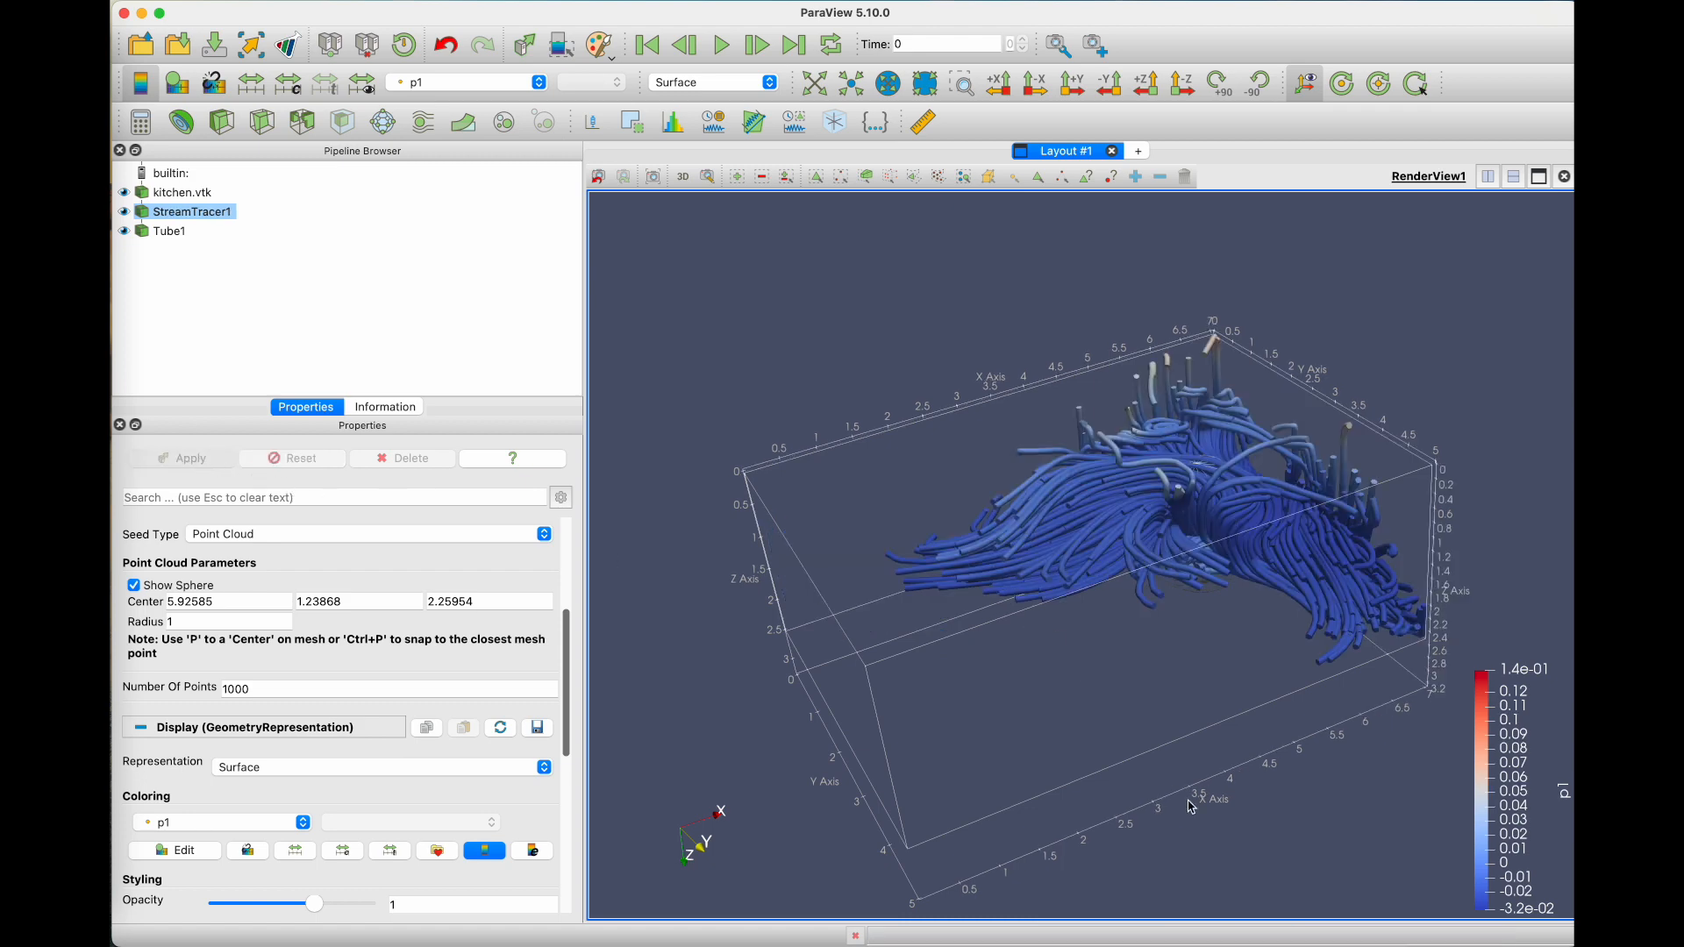
# Step: Reposition the seed sphere at about (2.65, 3.46, 0.95) and at about (2.44, 3.11, 0.66), applying each position
pyautogui.moveTo(1118, 778); pyautogui.dragTo(1316, 524)
pyautogui.moveTo(1388, 565); pyautogui.dragTo(981, 586)
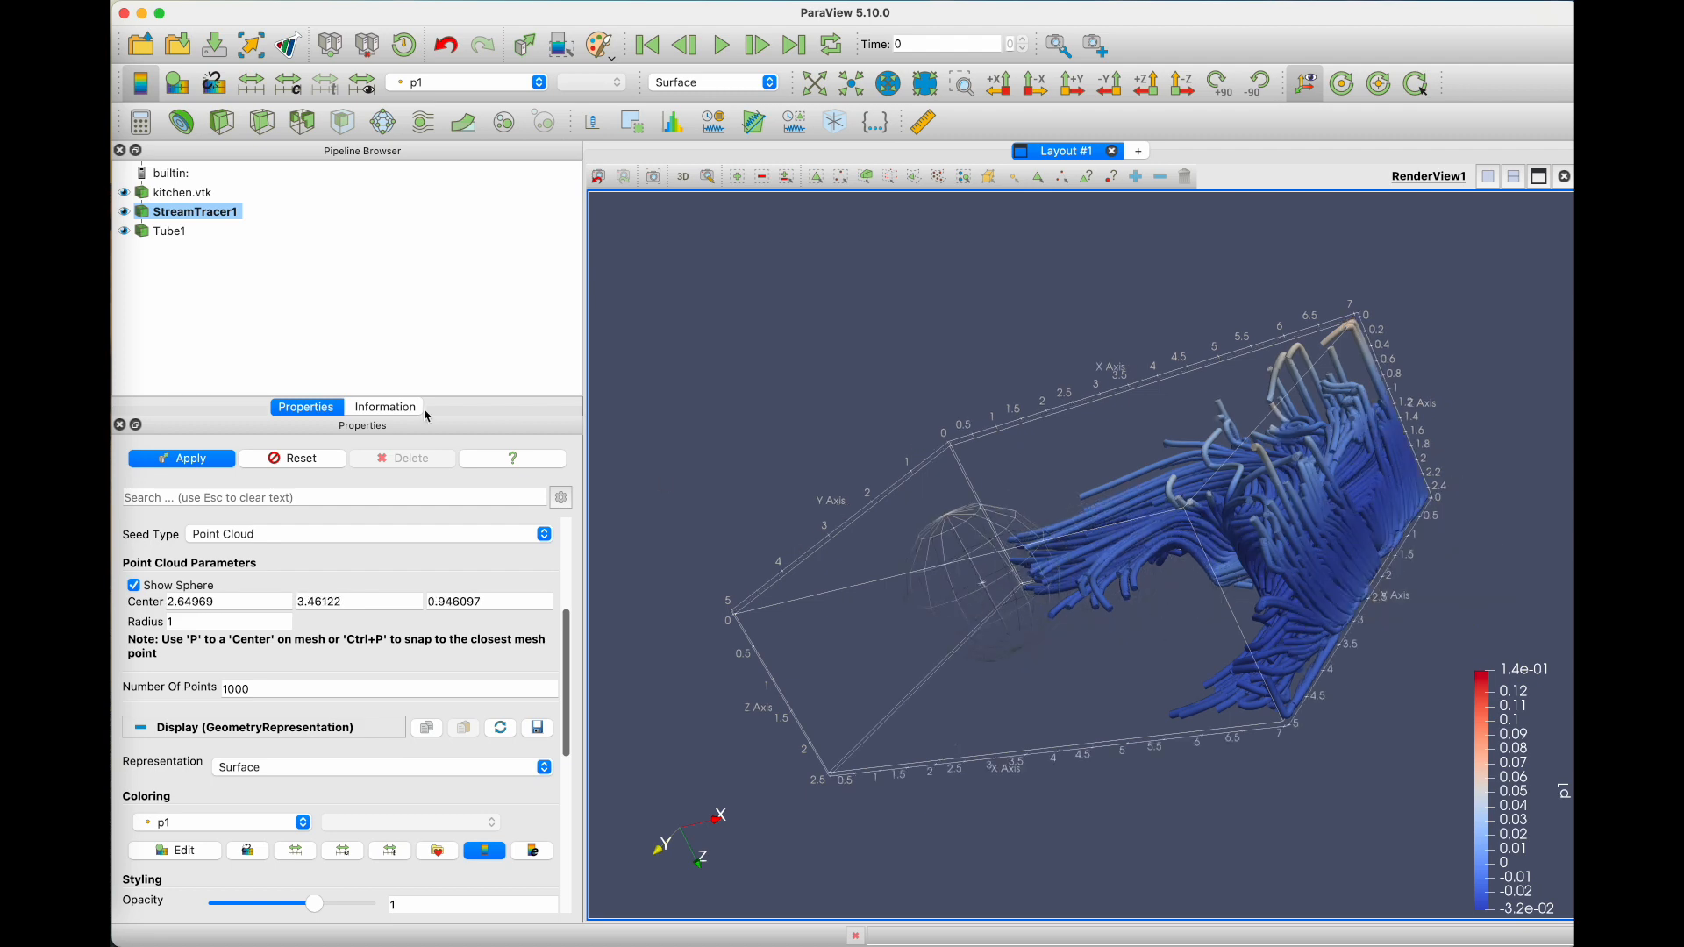
pyautogui.click(183, 462)
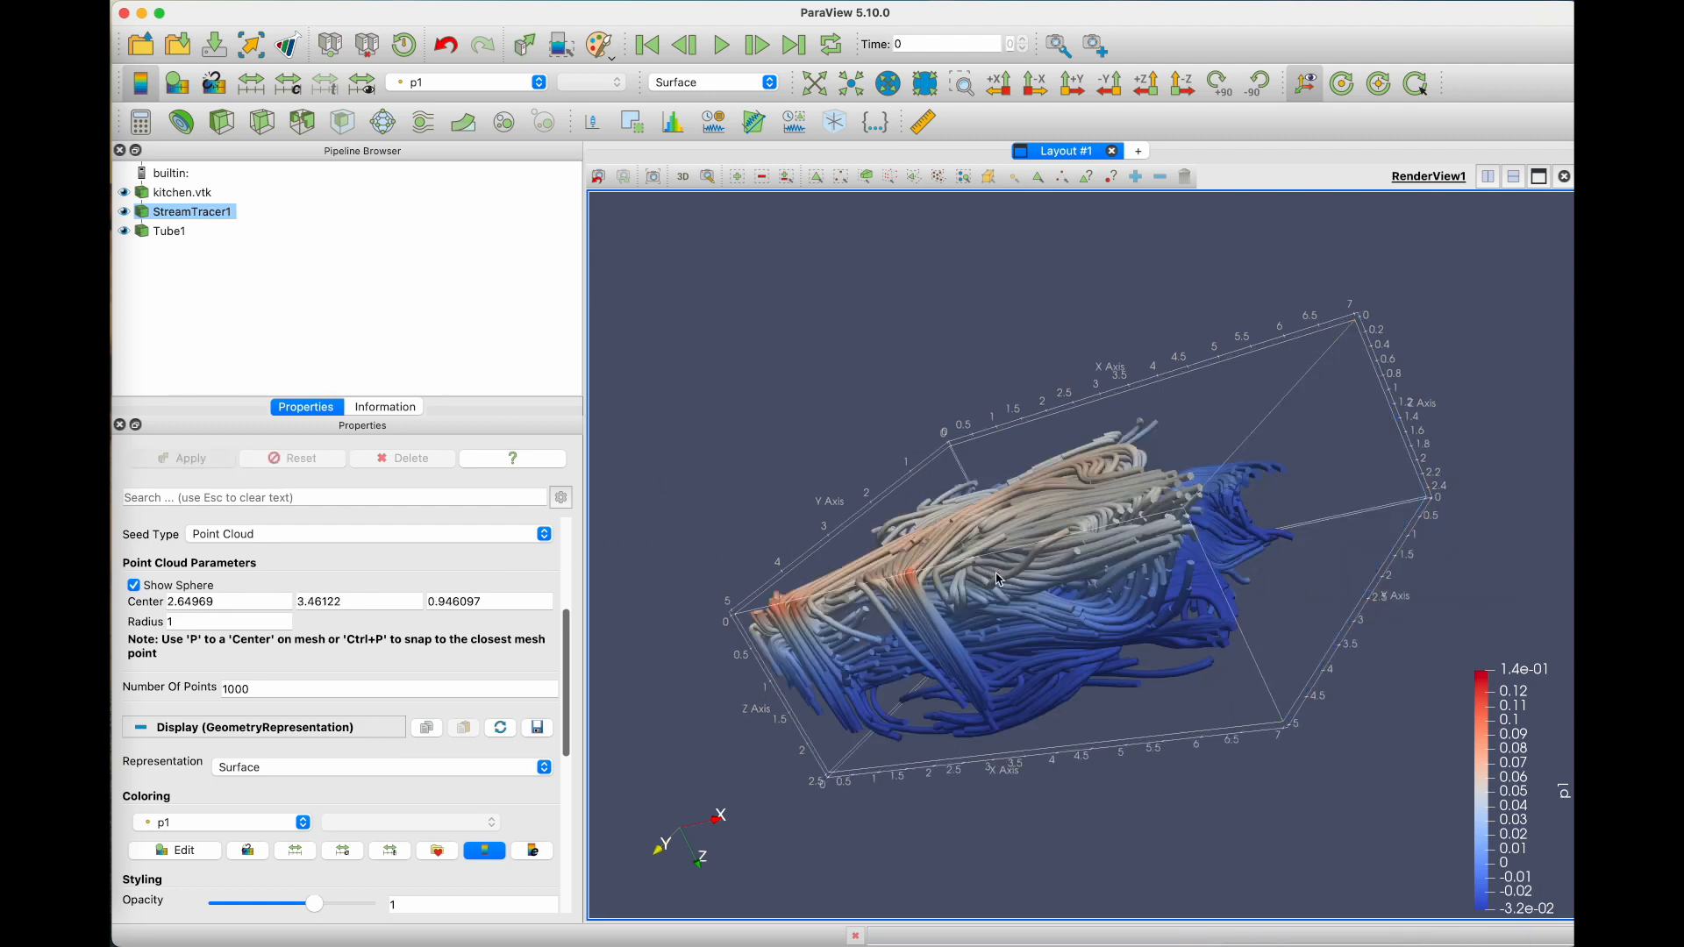
pyautogui.moveTo(1048, 658); pyautogui.dragTo(1234, 671)
pyautogui.moveTo(1037, 657); pyautogui.dragTo(1020, 637)
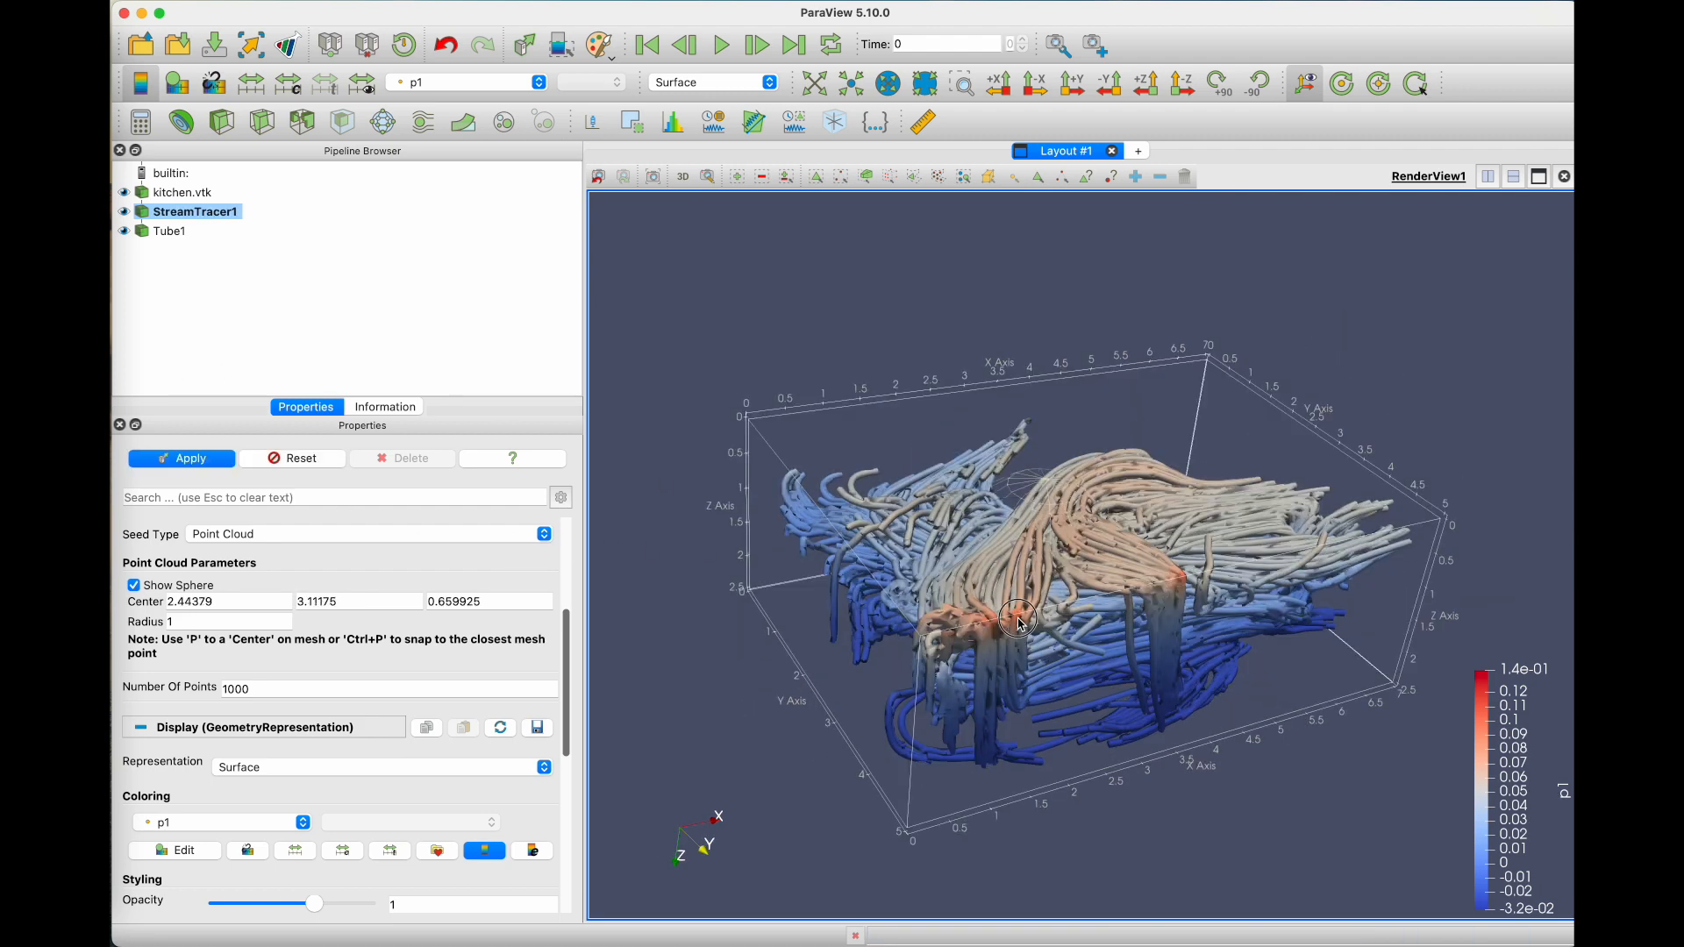
pyautogui.click(201, 461)
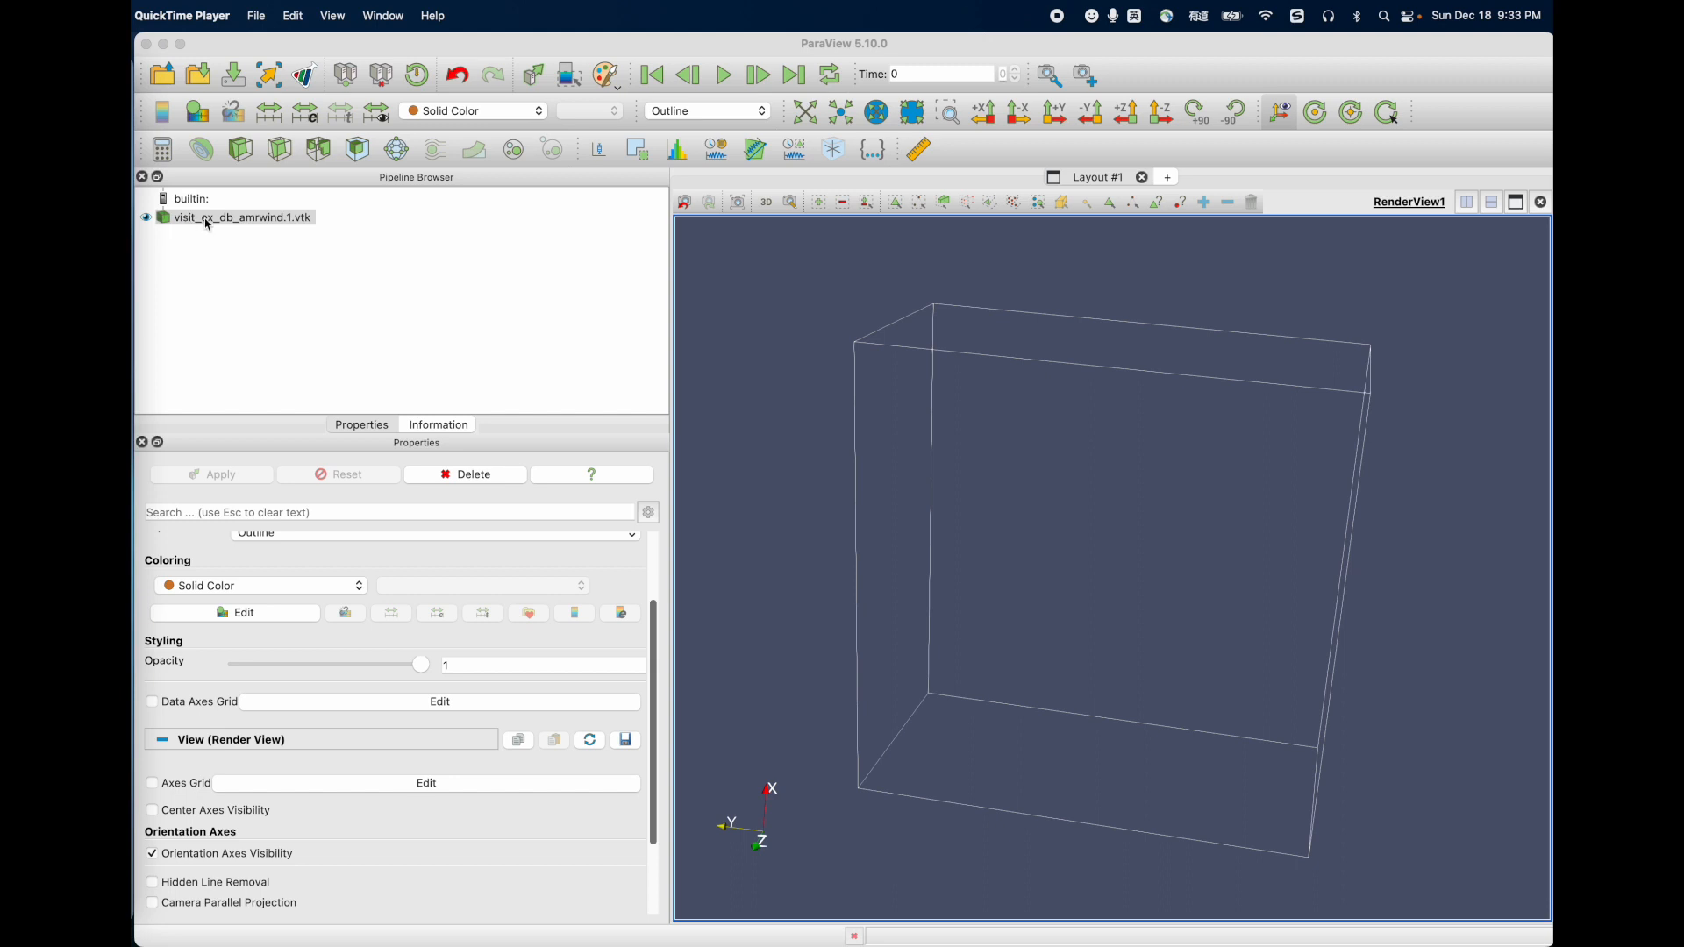
# Step: Review the variables available for coloring visit_ex_db_amrwind.1.vtk
pyautogui.scroll(3, 223, 605)
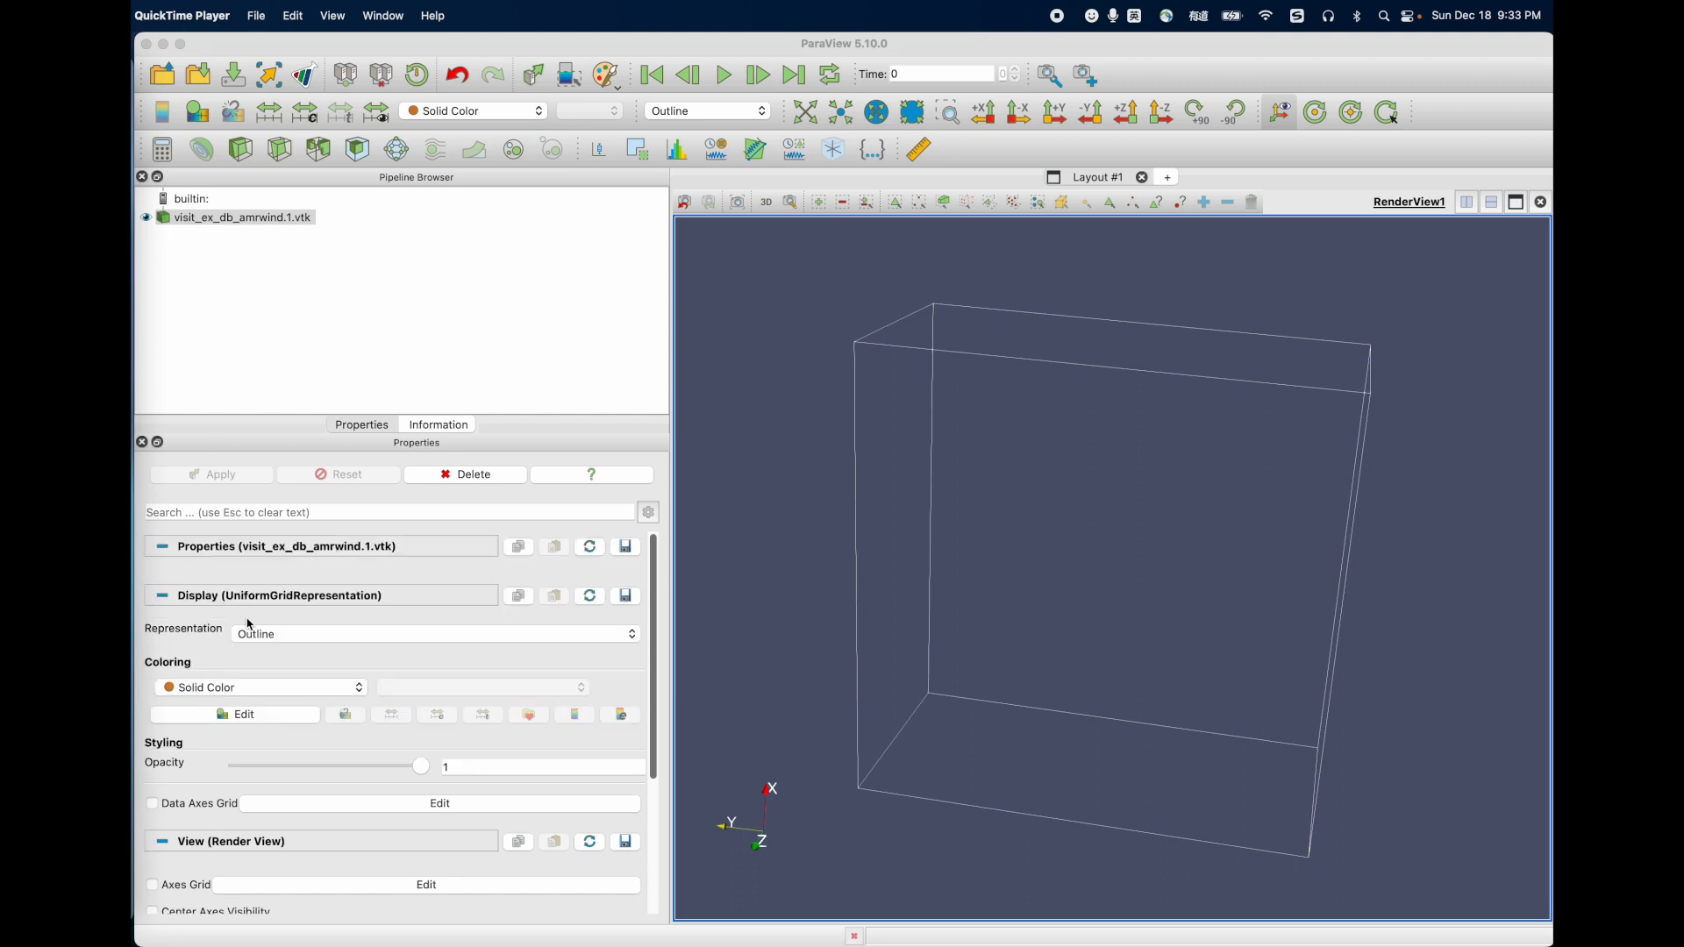
pyautogui.click(219, 690)
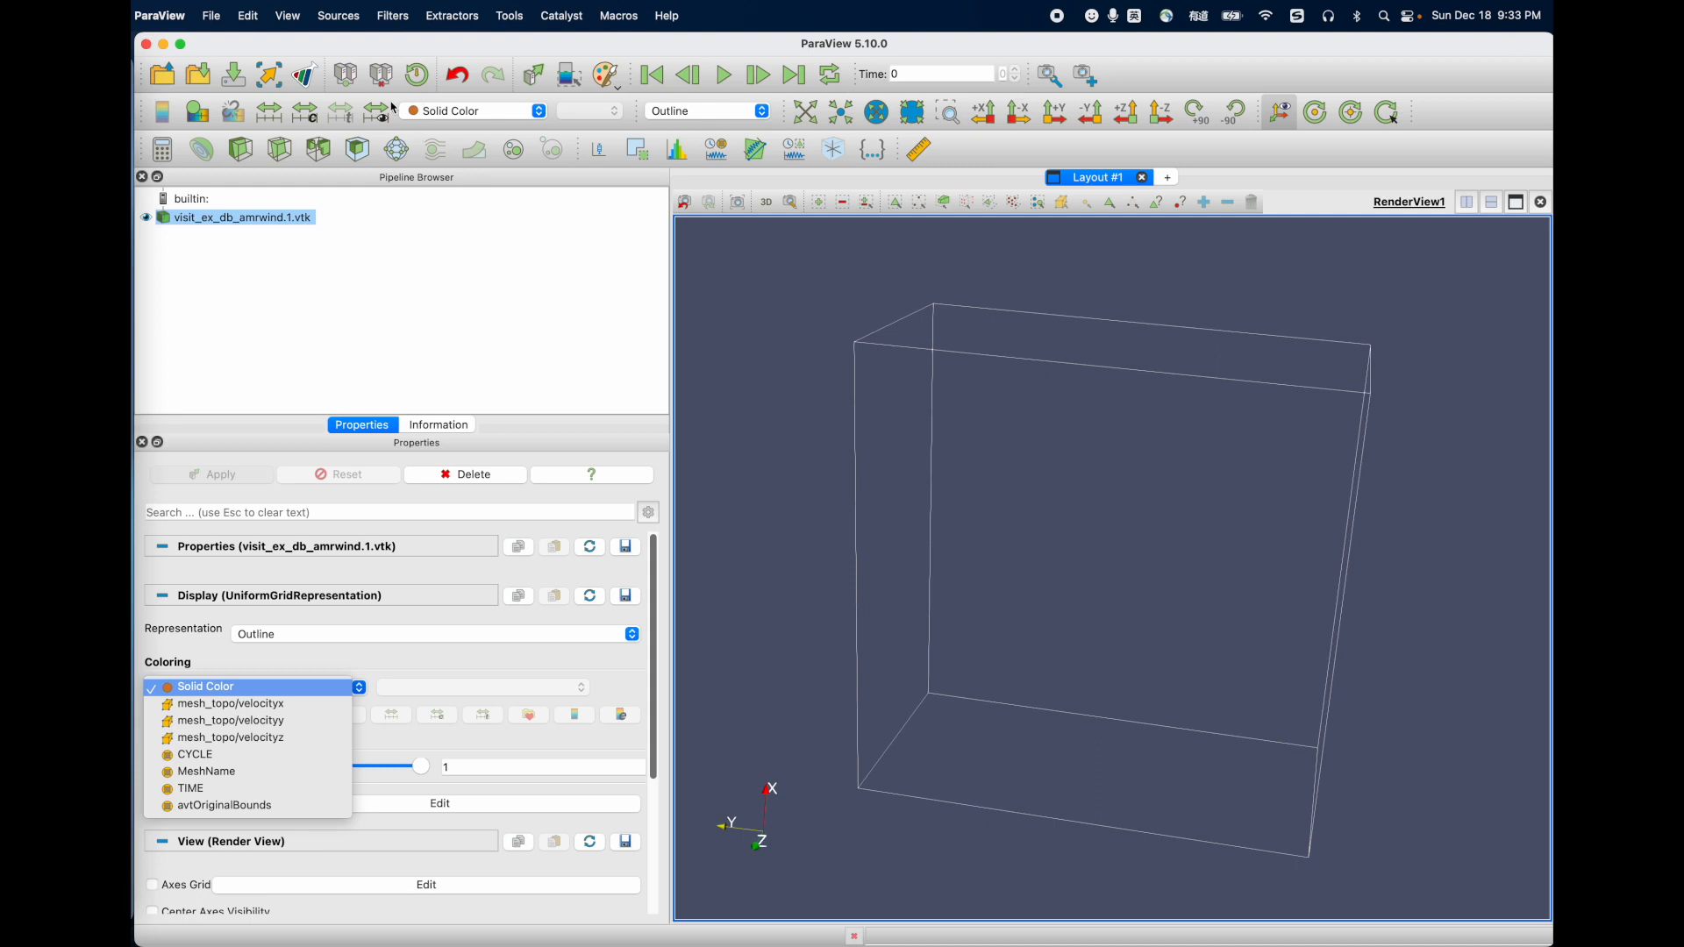
# Step: Add a Merge Vector Components filter to visit_ex_db_amrwind.1.vtk
pyautogui.click(394, 18)
pyautogui.moveTo(456, 111)
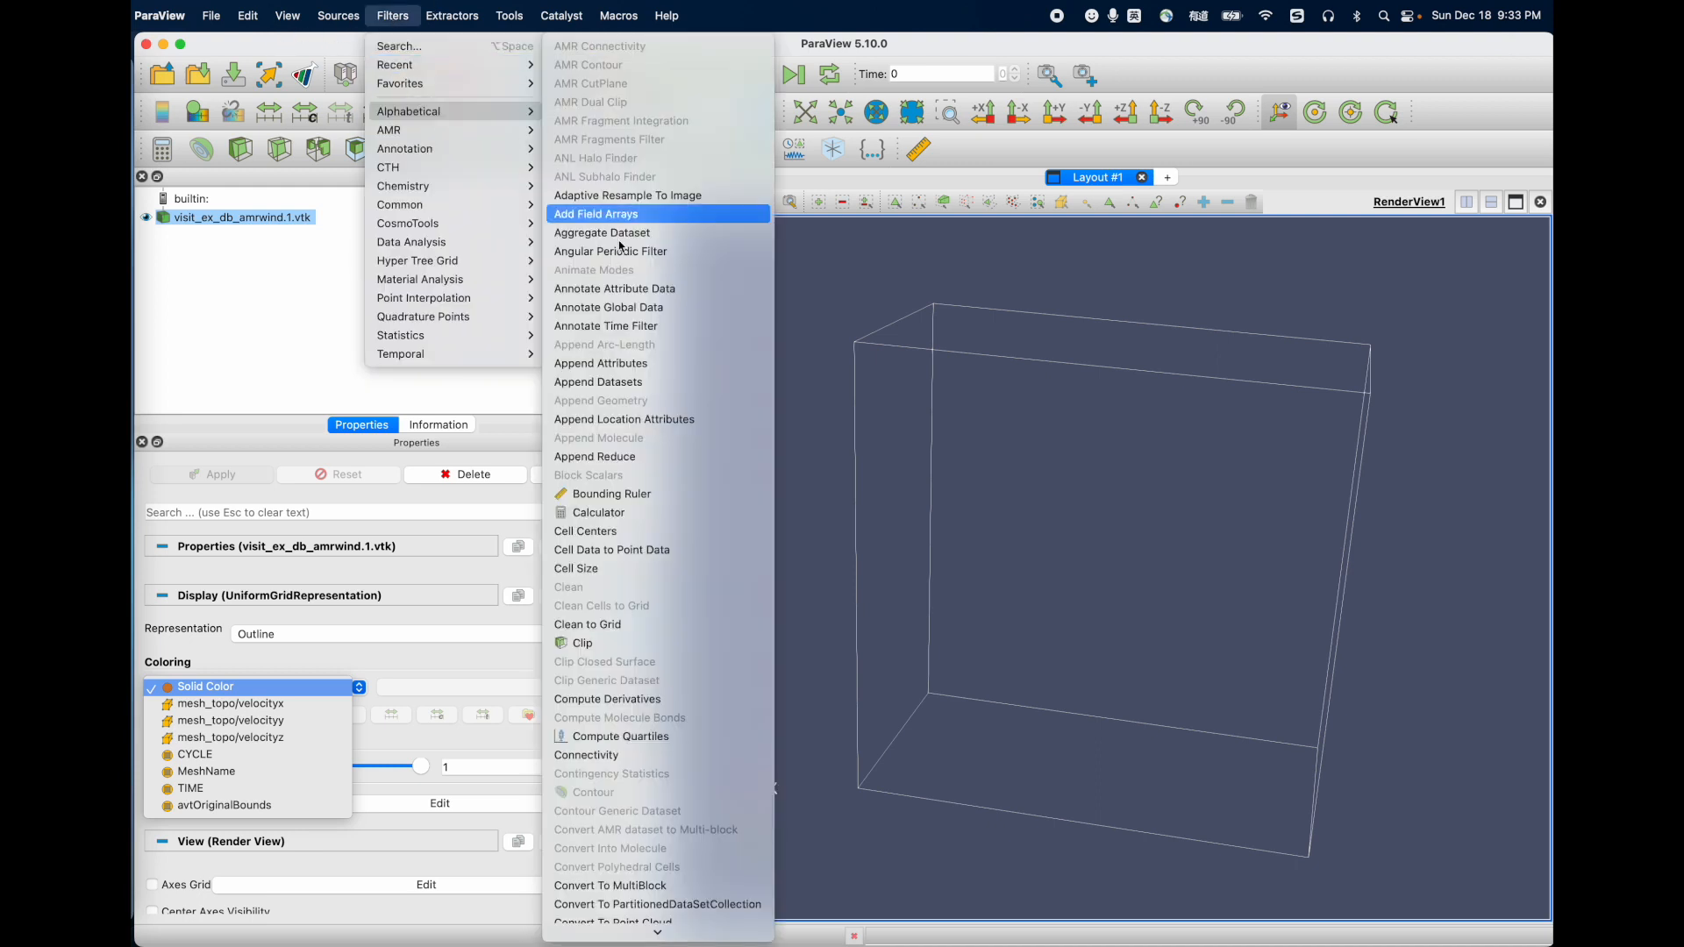
pyautogui.scroll(-5, 603, 645)
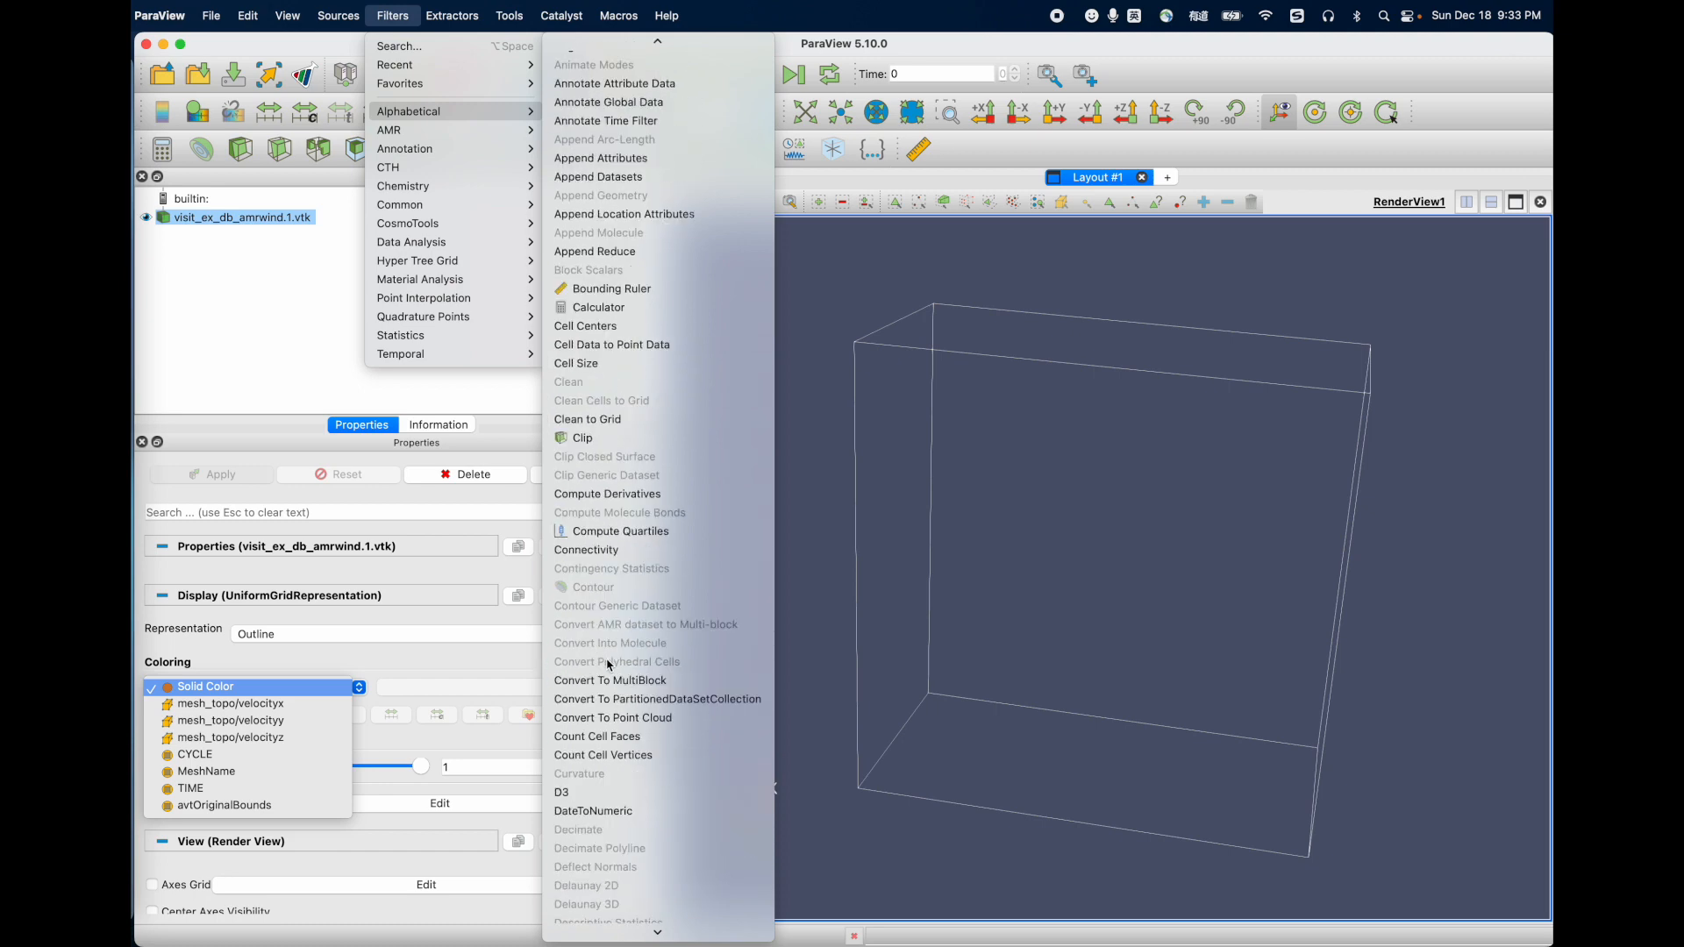
pyautogui.scroll(-20, 609, 665)
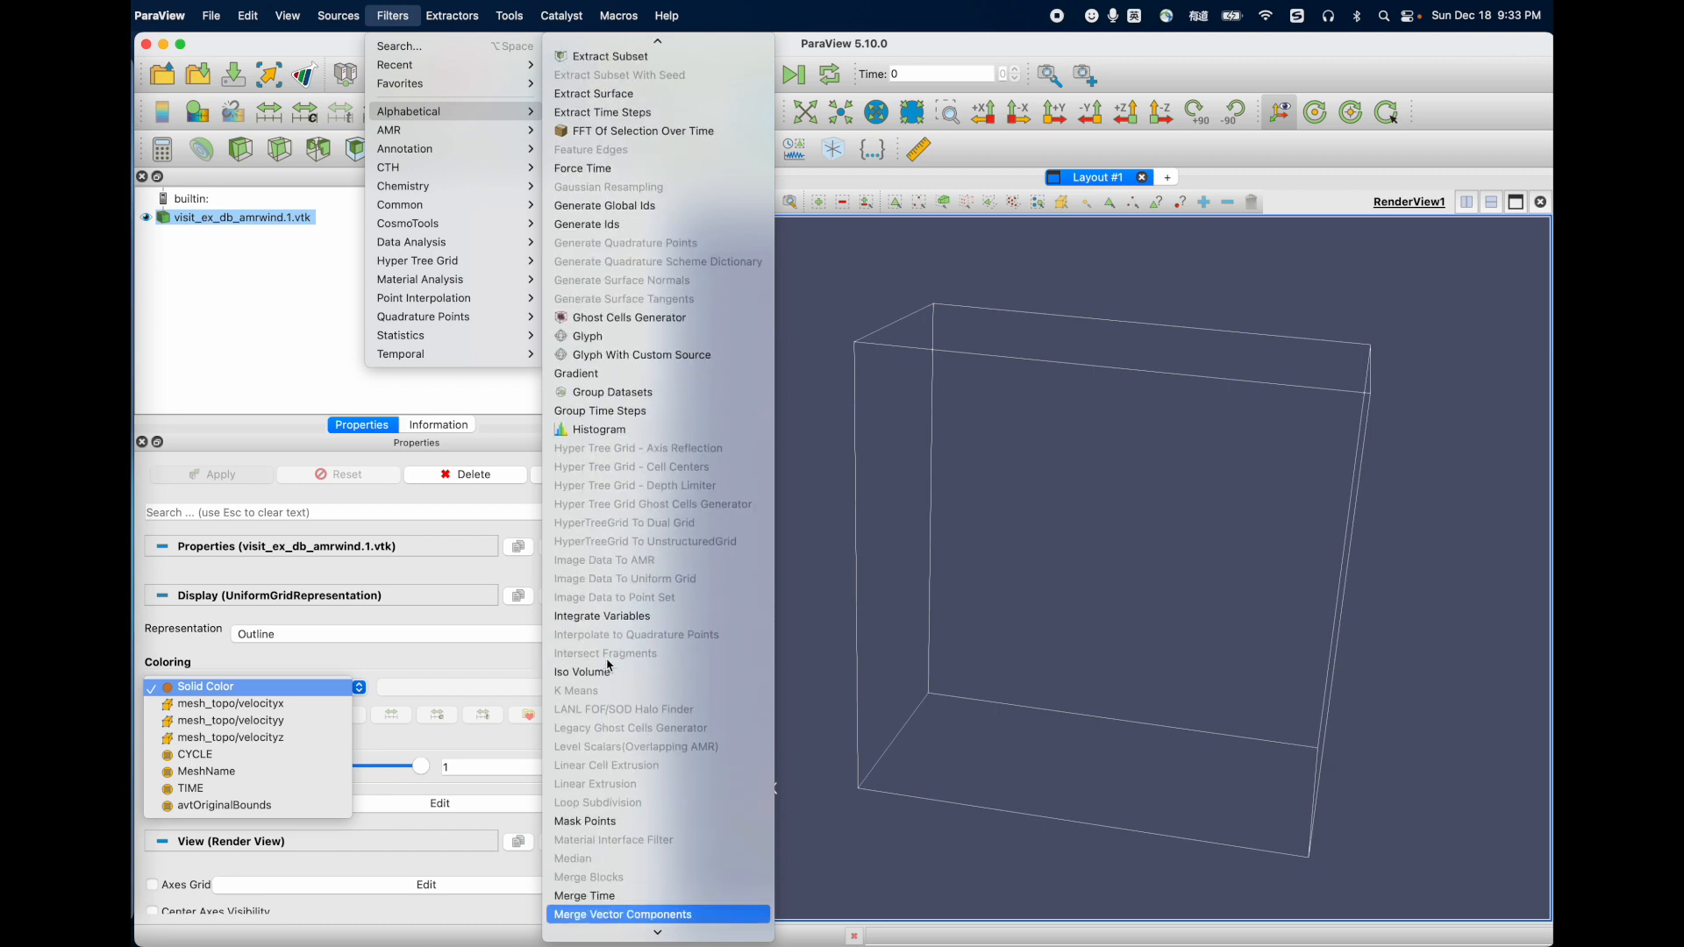
pyautogui.press('Return')
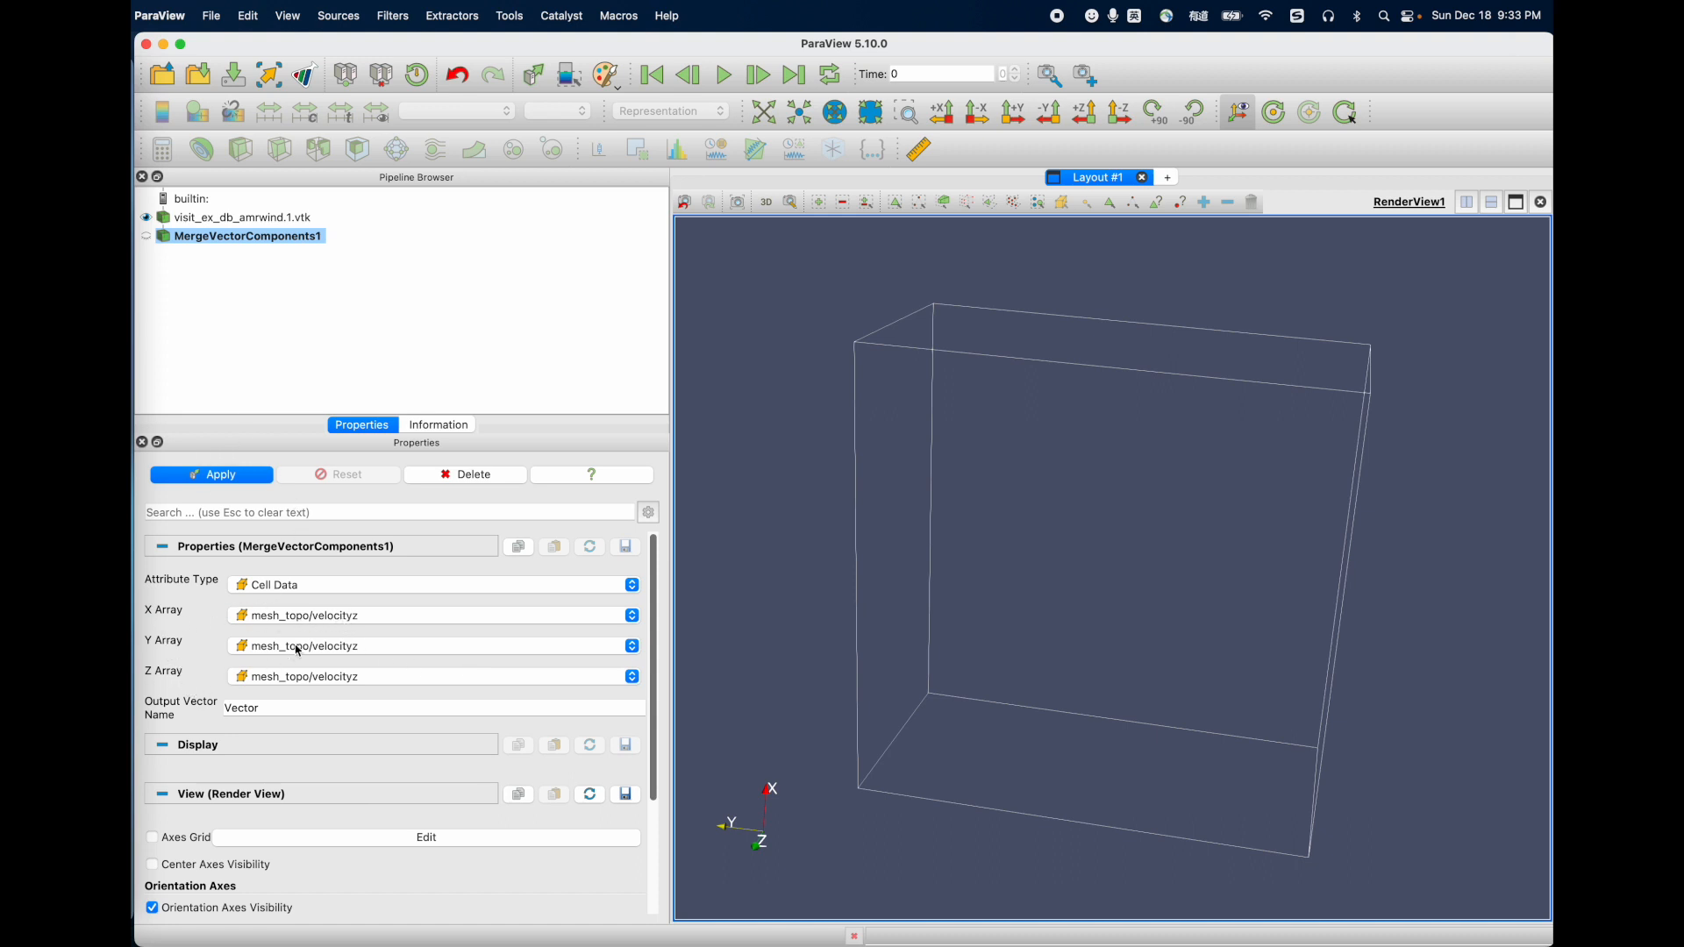
# Step: Set the merge filter's X Array to mesh_topo/velocityx and its Y Array to mesh_topo/velocityy
pyautogui.click(369, 623)
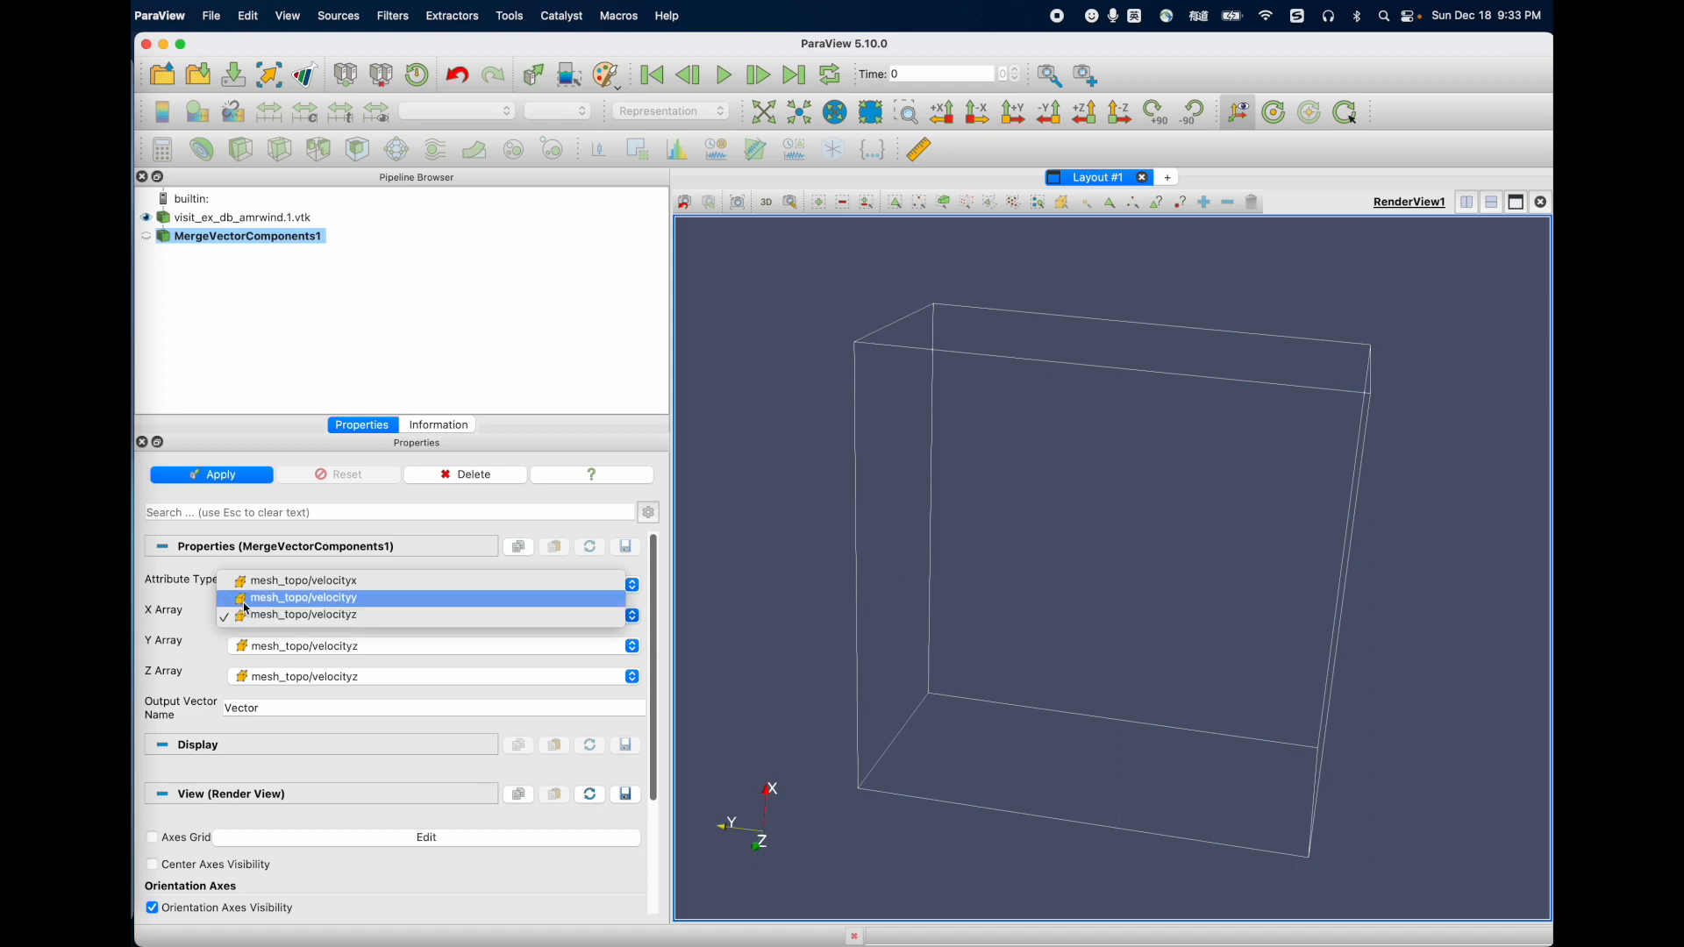
pyautogui.click(352, 584)
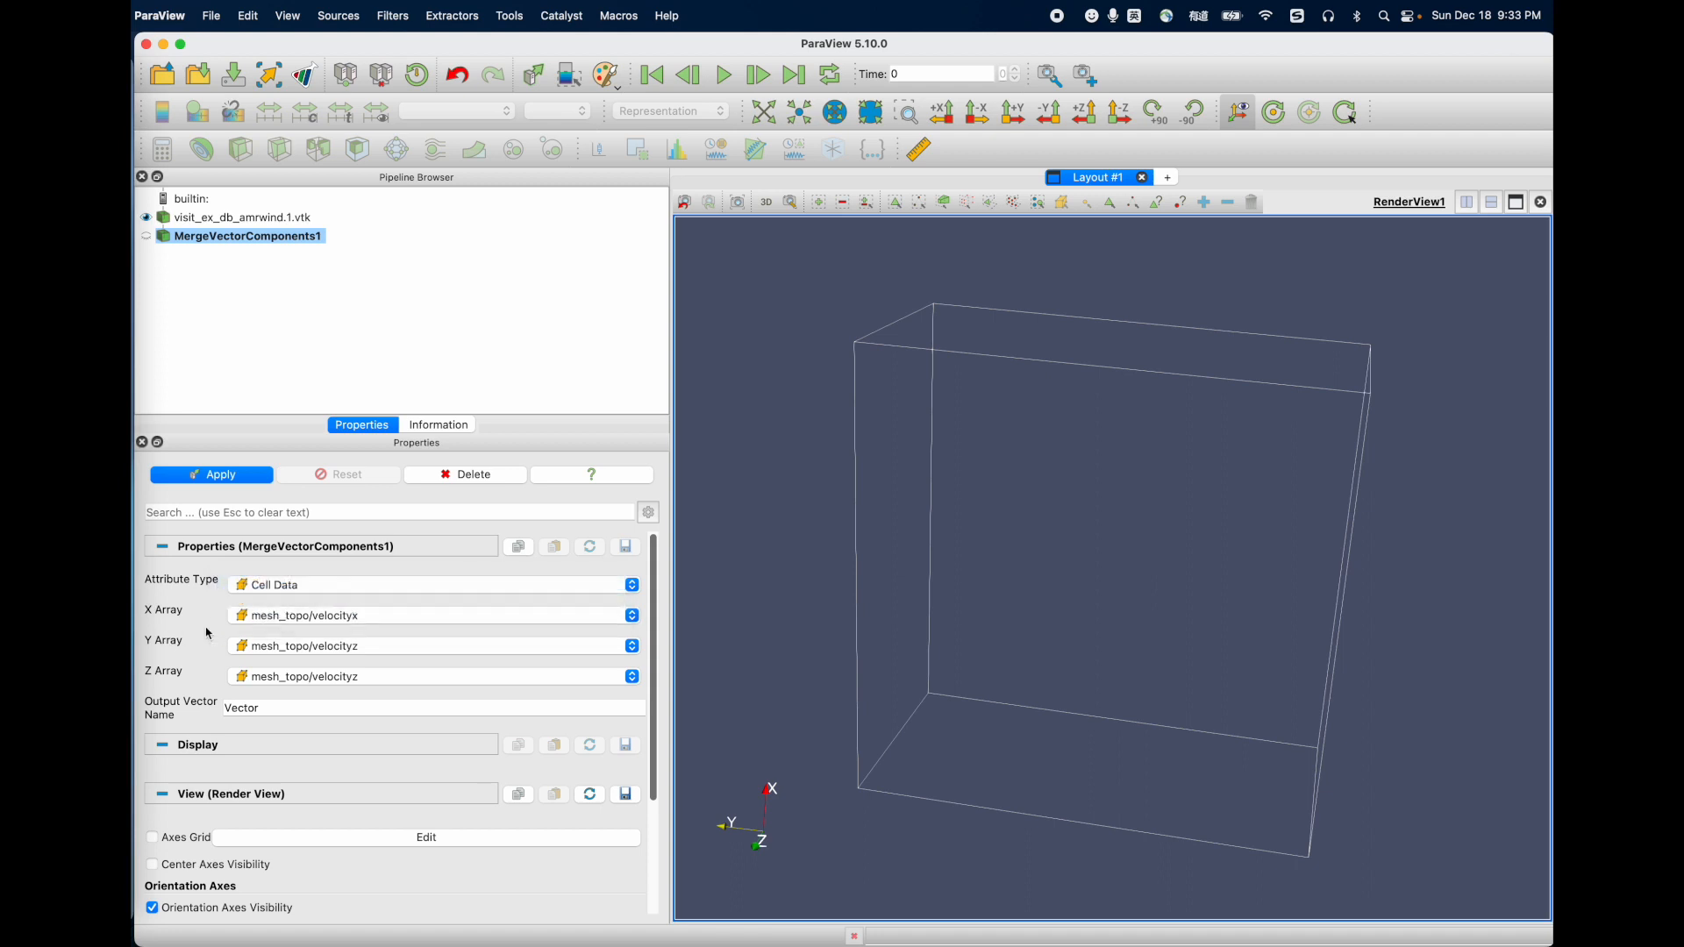
pyautogui.click(319, 651)
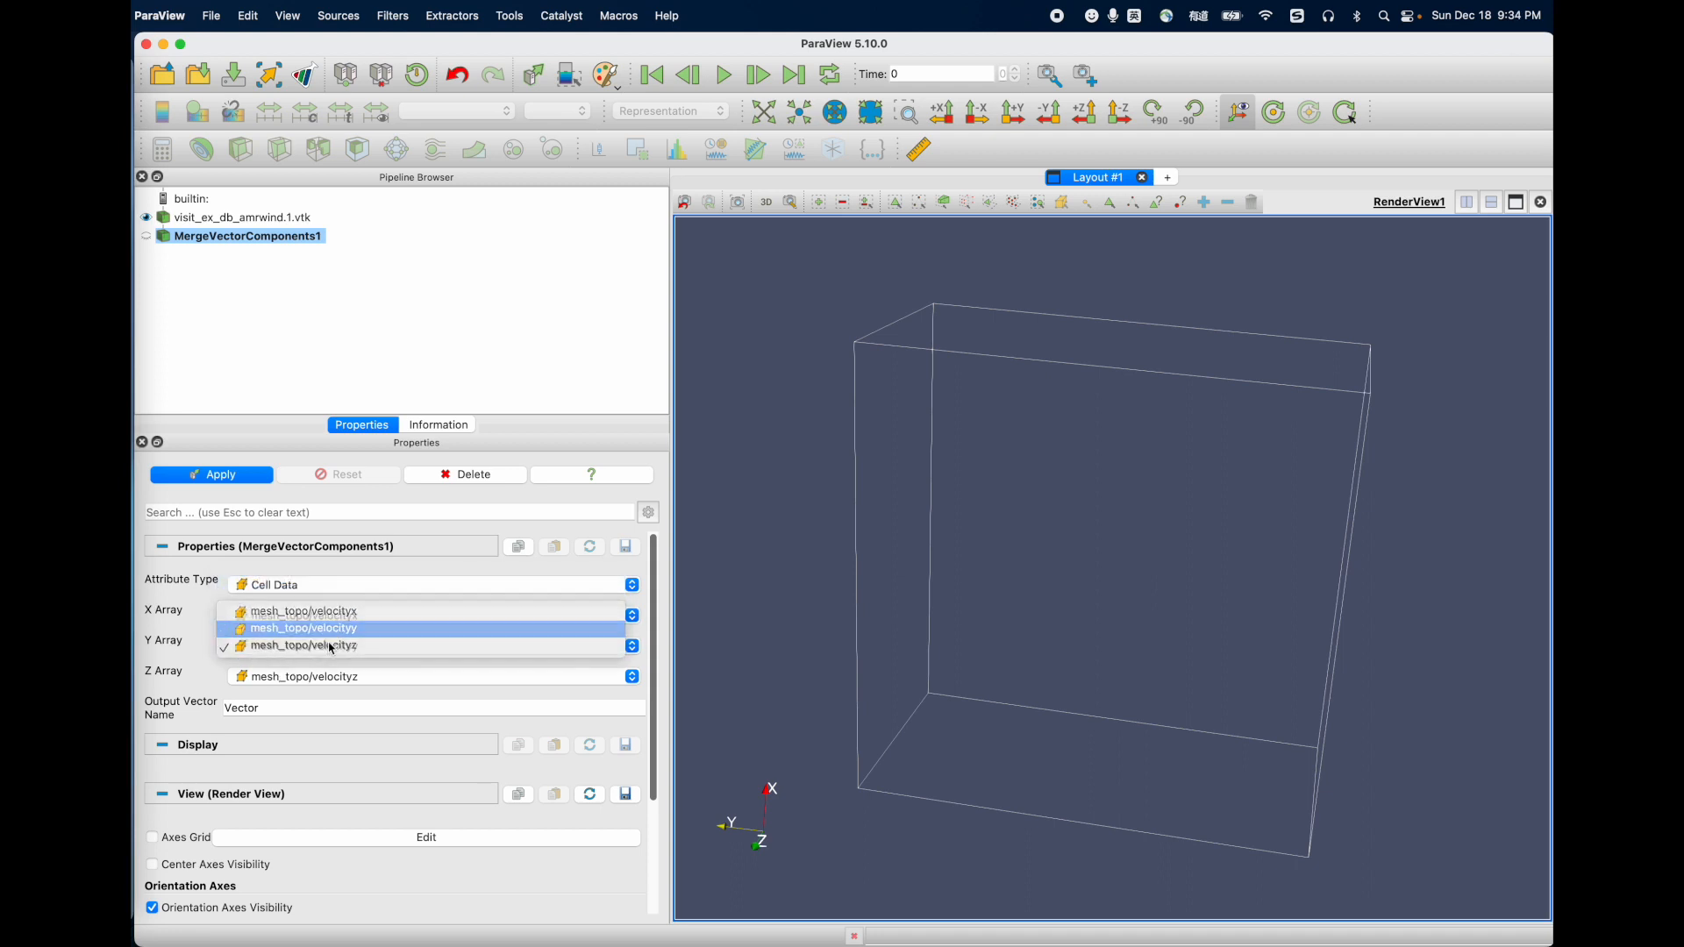
pyautogui.click(333, 633)
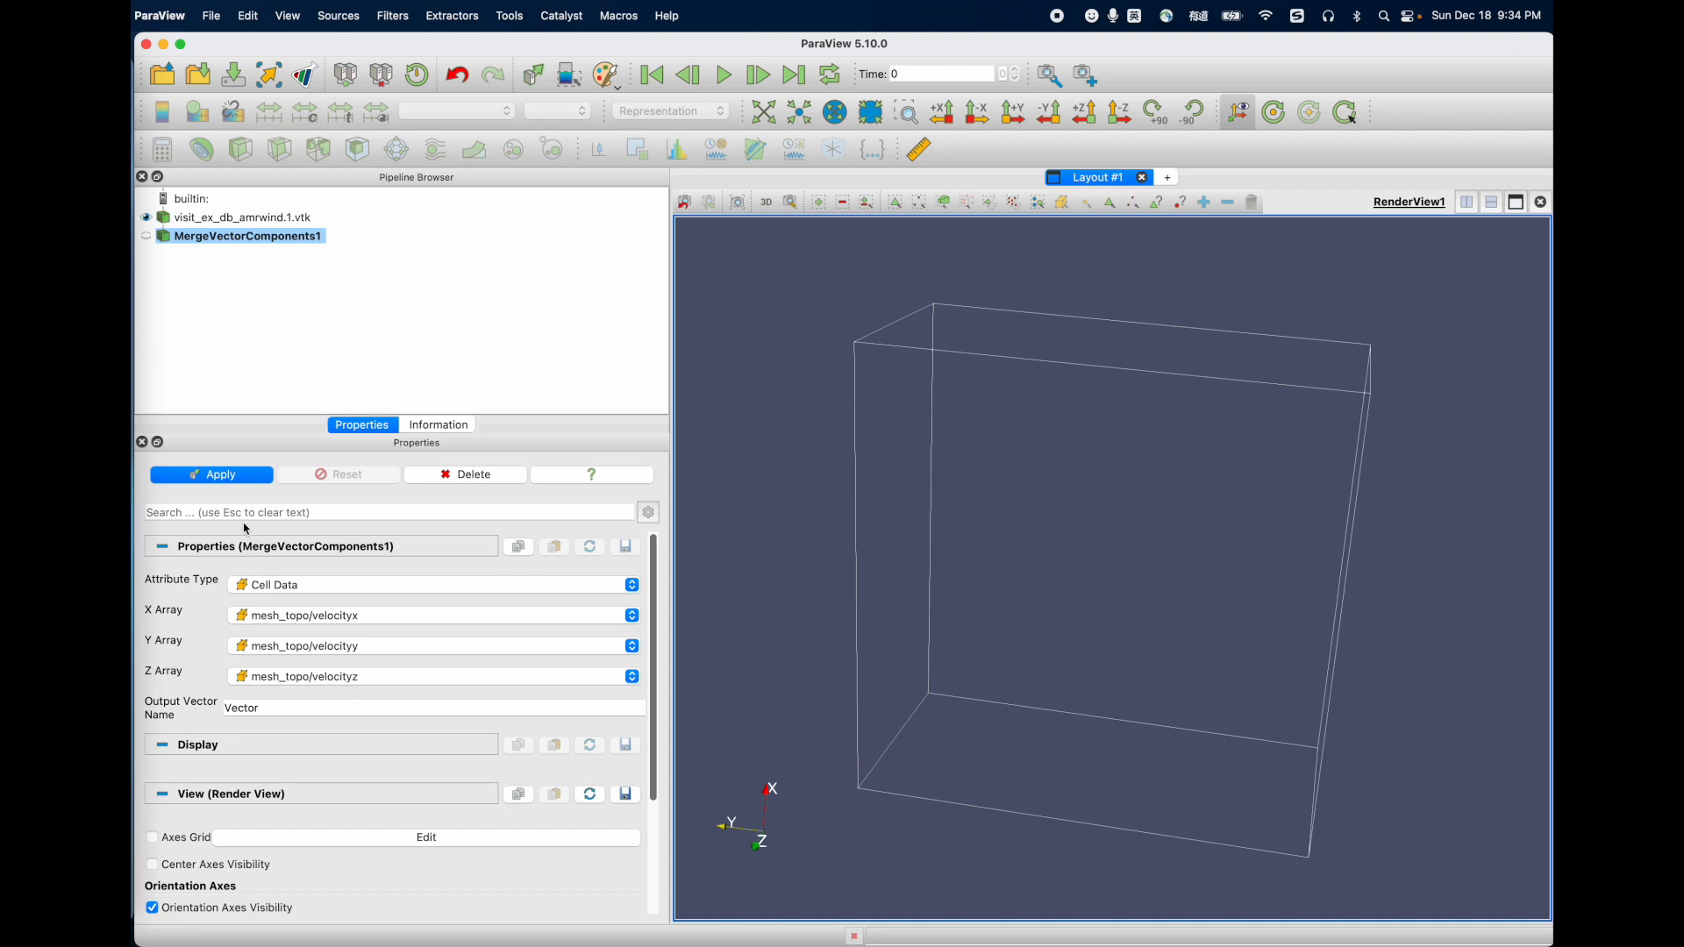
# Step: Name the output vector Customized_Vector, apply the merge filter, and check the variables available for coloring
pyautogui.moveTo(240, 711); pyautogui.dragTo(229, 721)
pyautogui.click(226, 720)
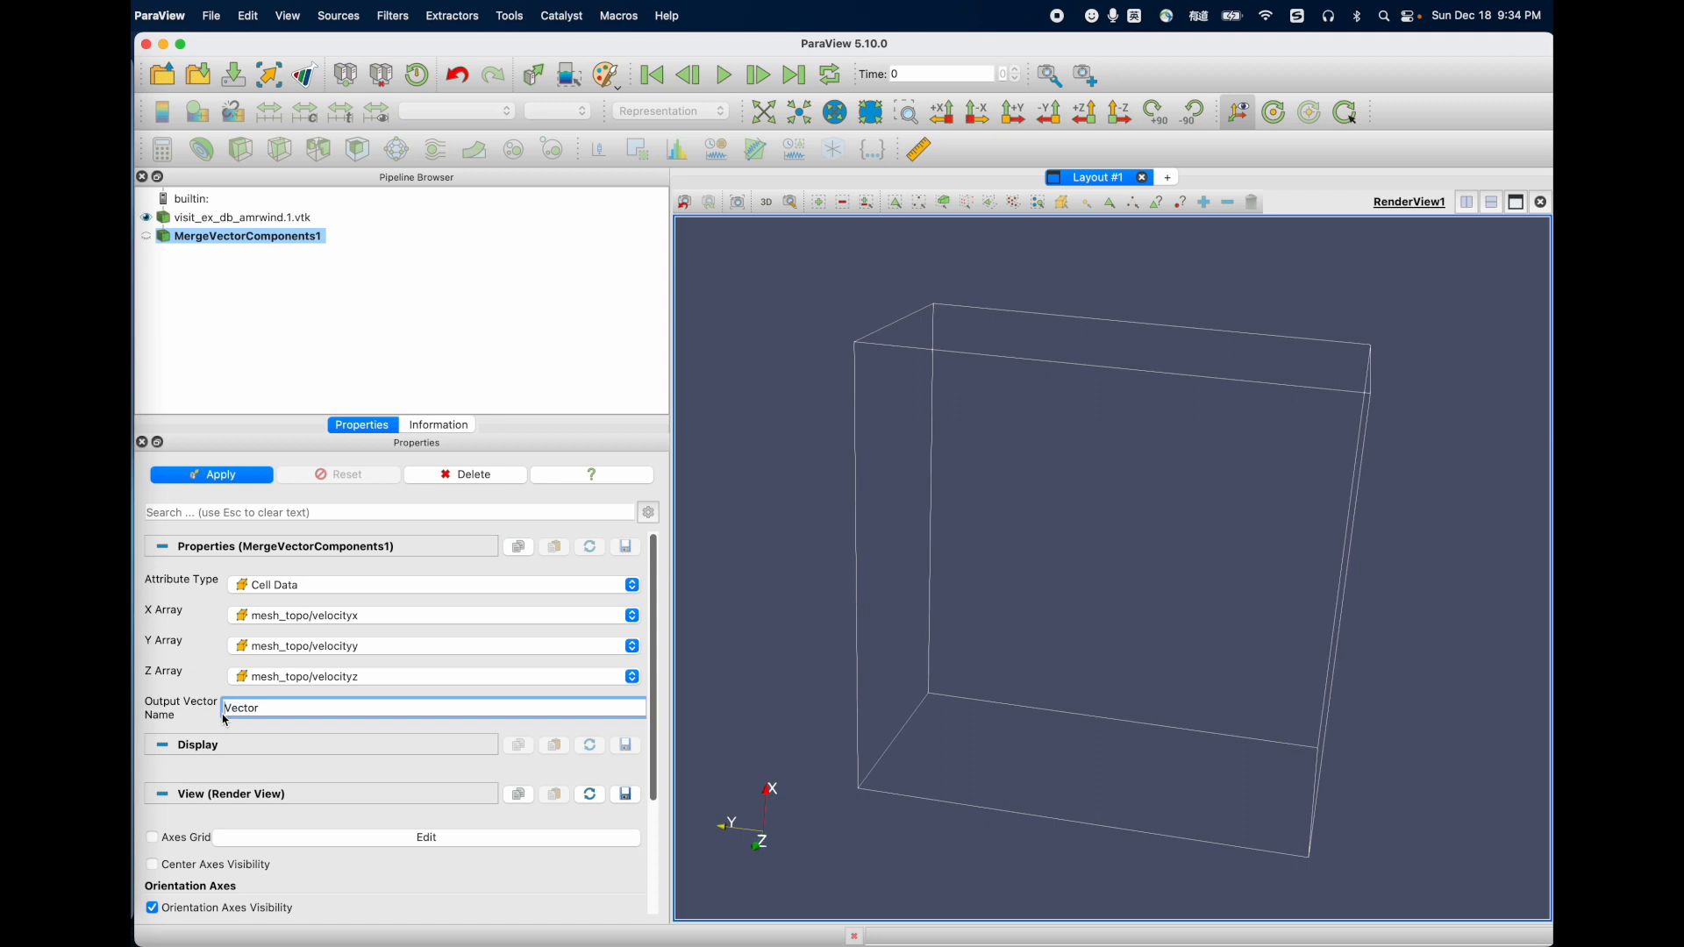
pyautogui.write('Customized_')
pyautogui.click(242, 478)
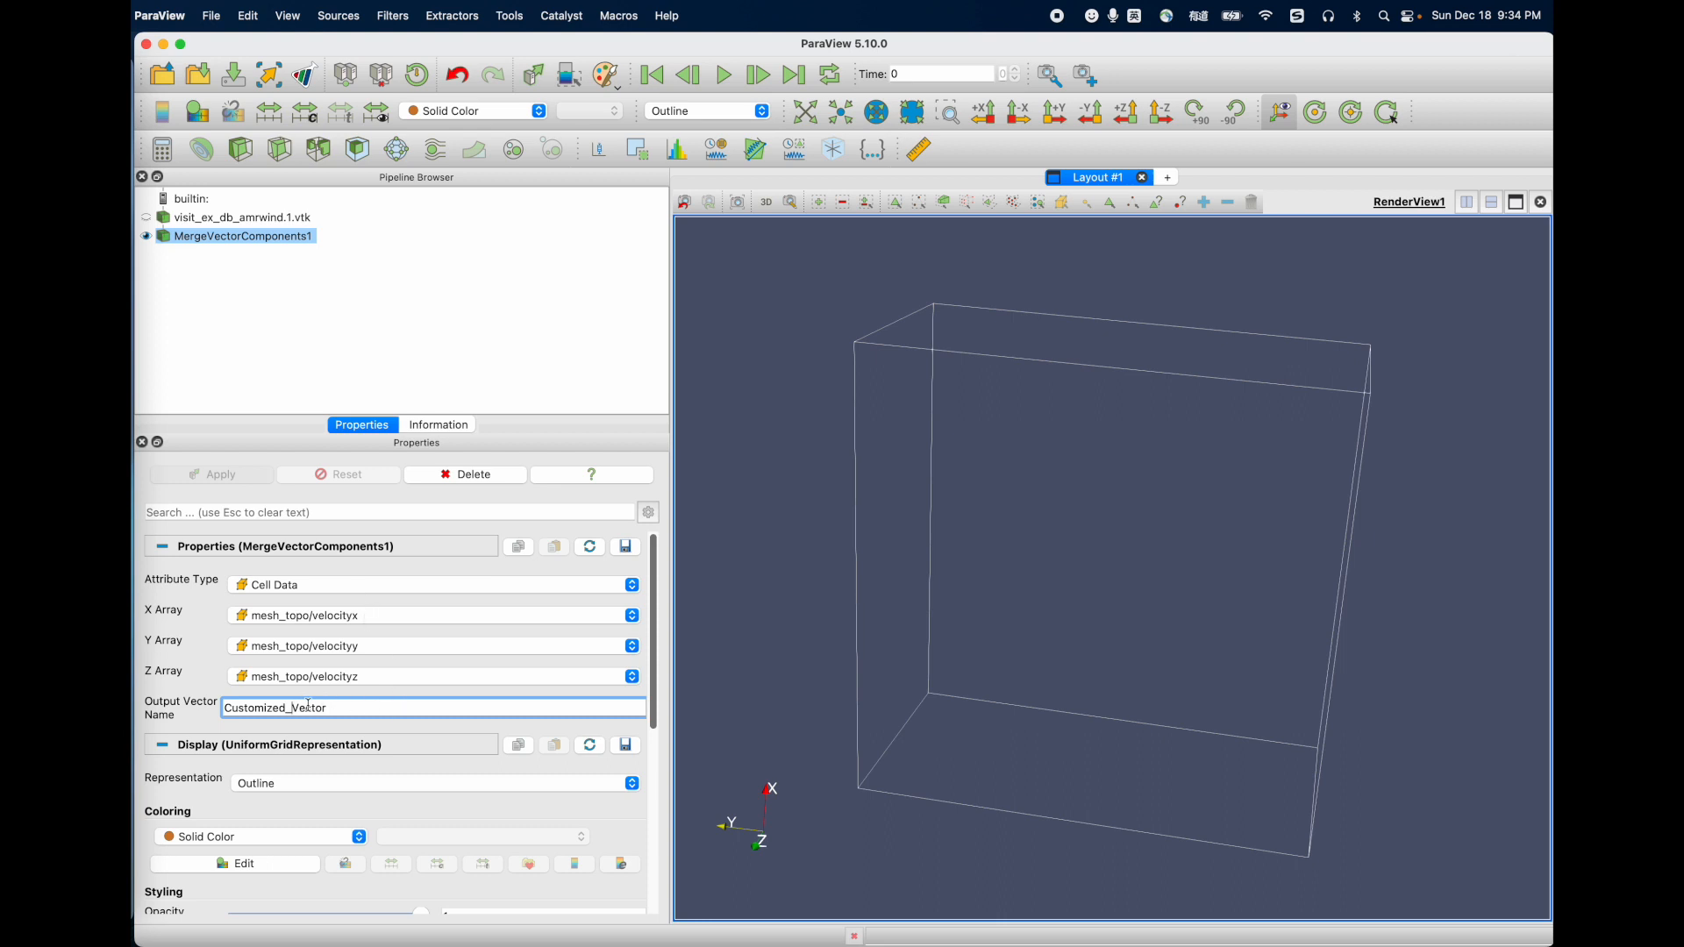
pyautogui.click(255, 834)
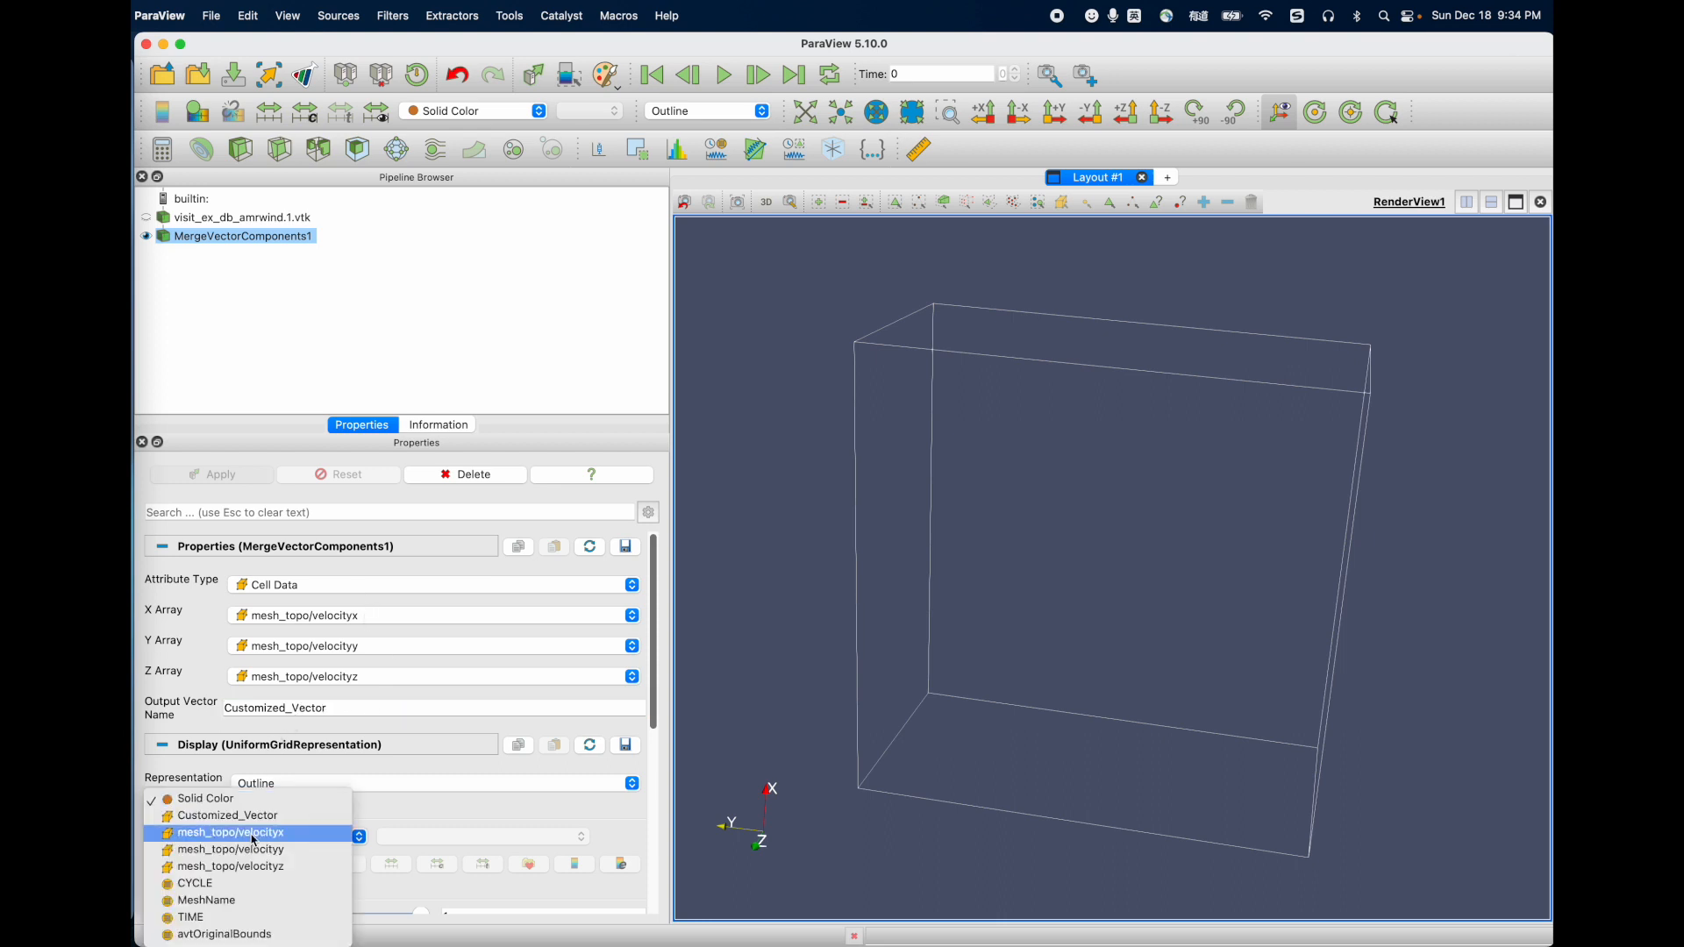
pyautogui.click(435, 803)
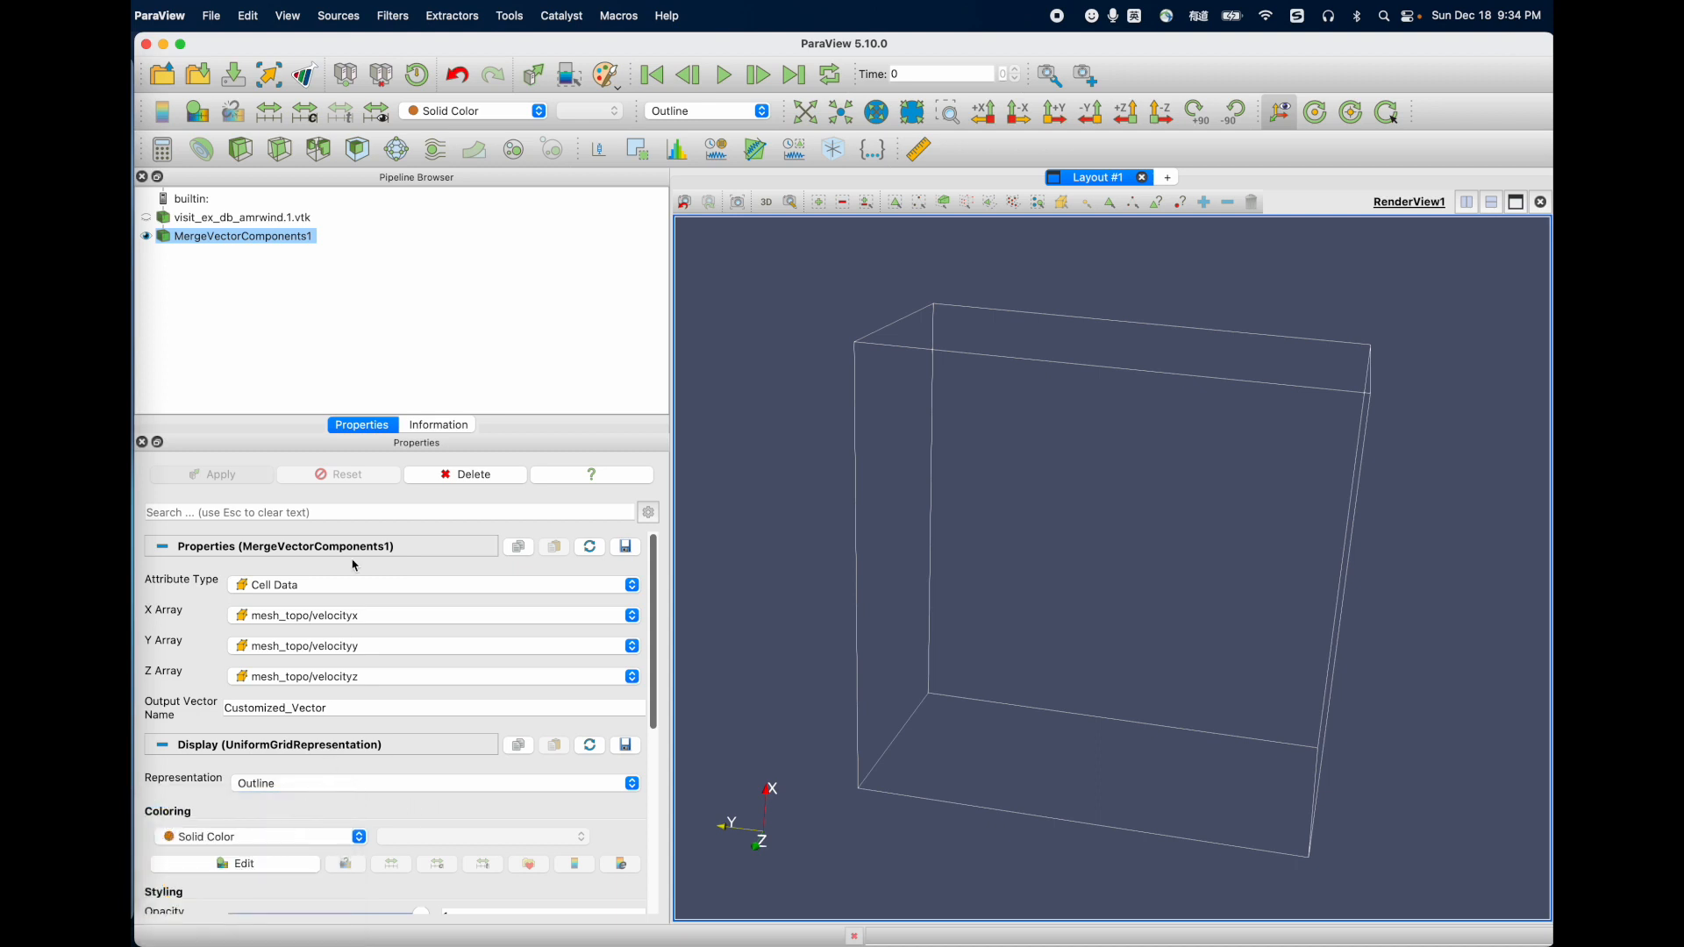
# Step: Add a Stream Tracer to the merged vector output, set its seed type to Point Cloud, and apply it
pyautogui.click(436, 151)
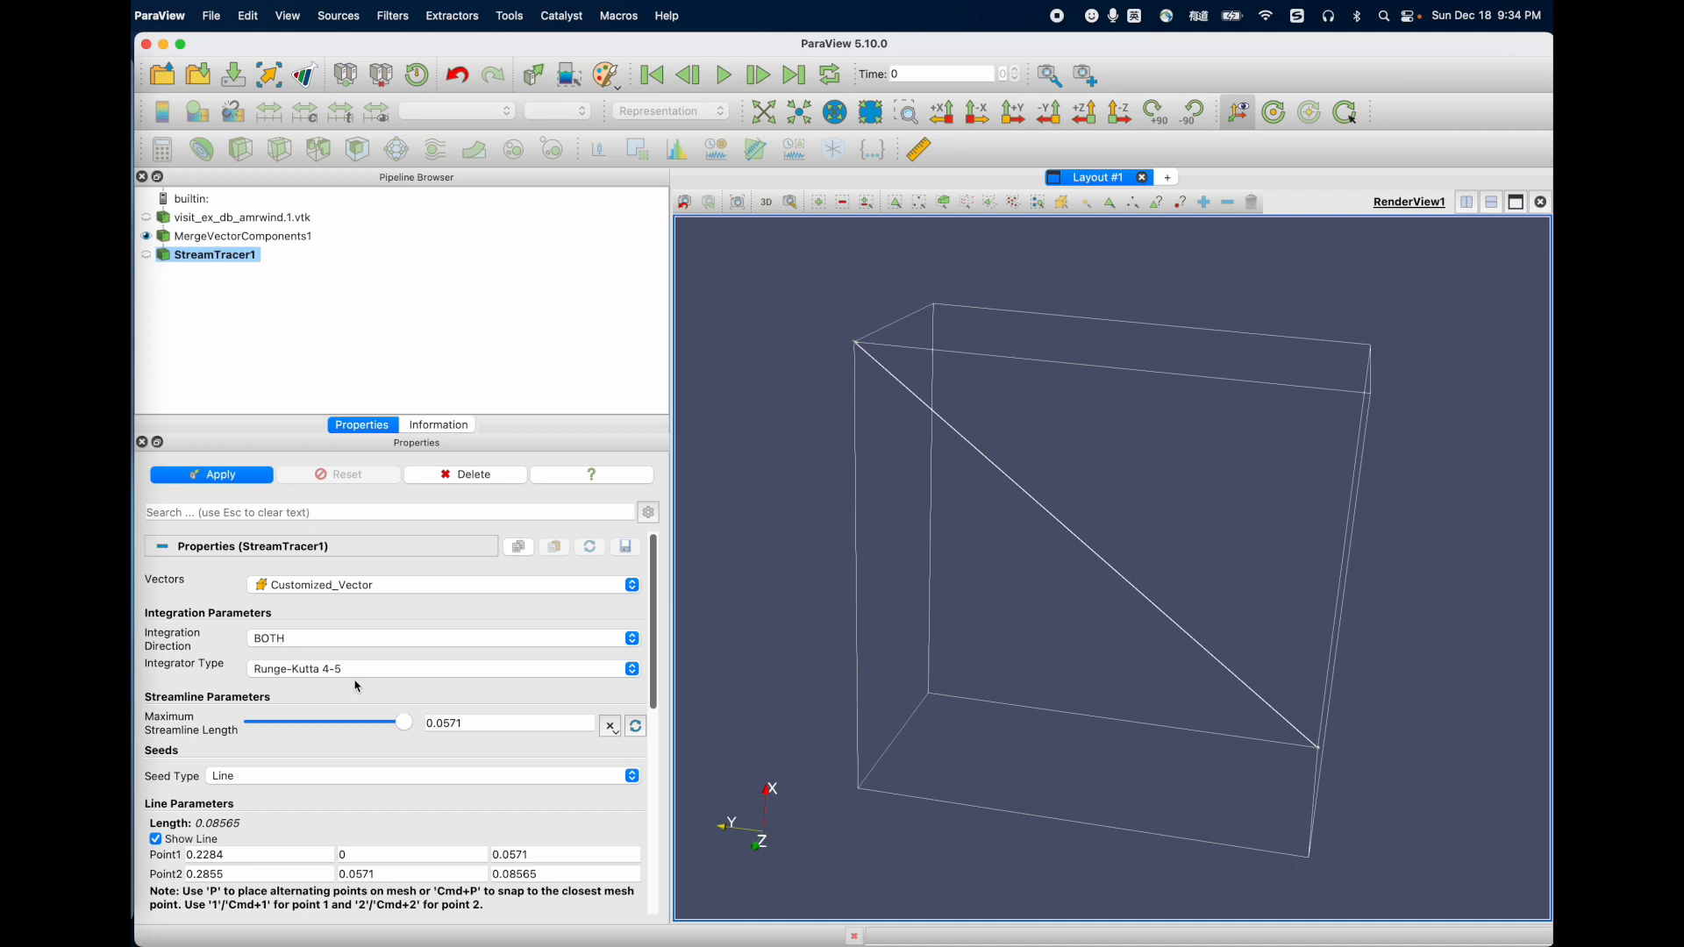
pyautogui.scroll(-5, 346, 709)
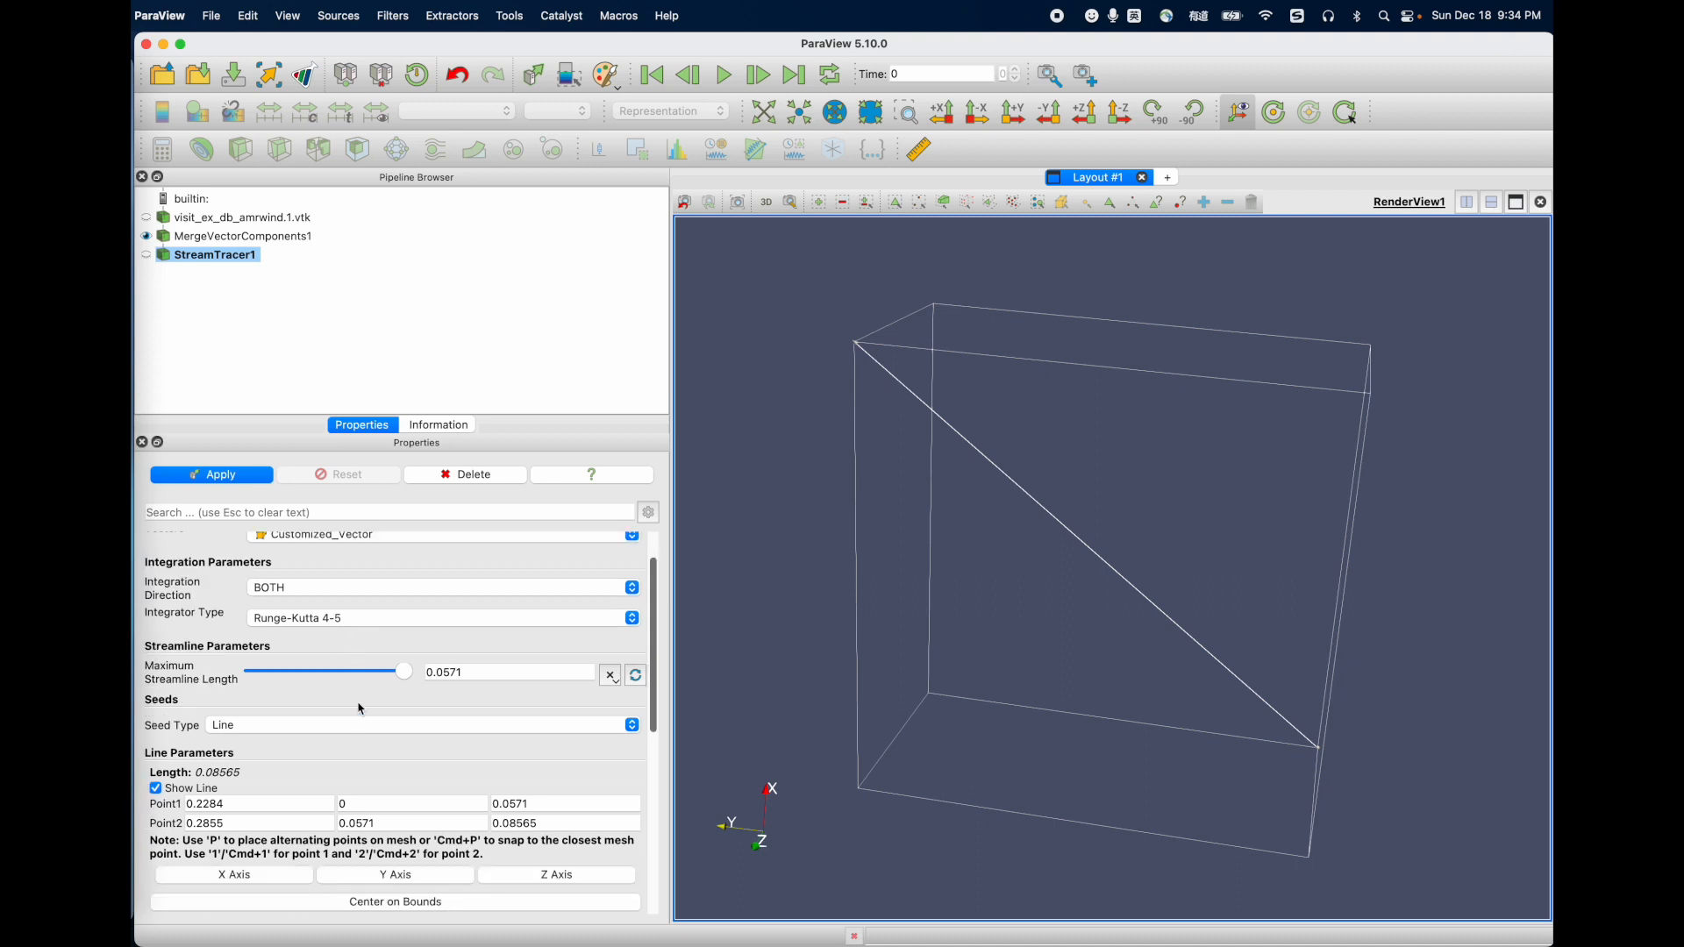
pyautogui.scroll(5, 353, 717)
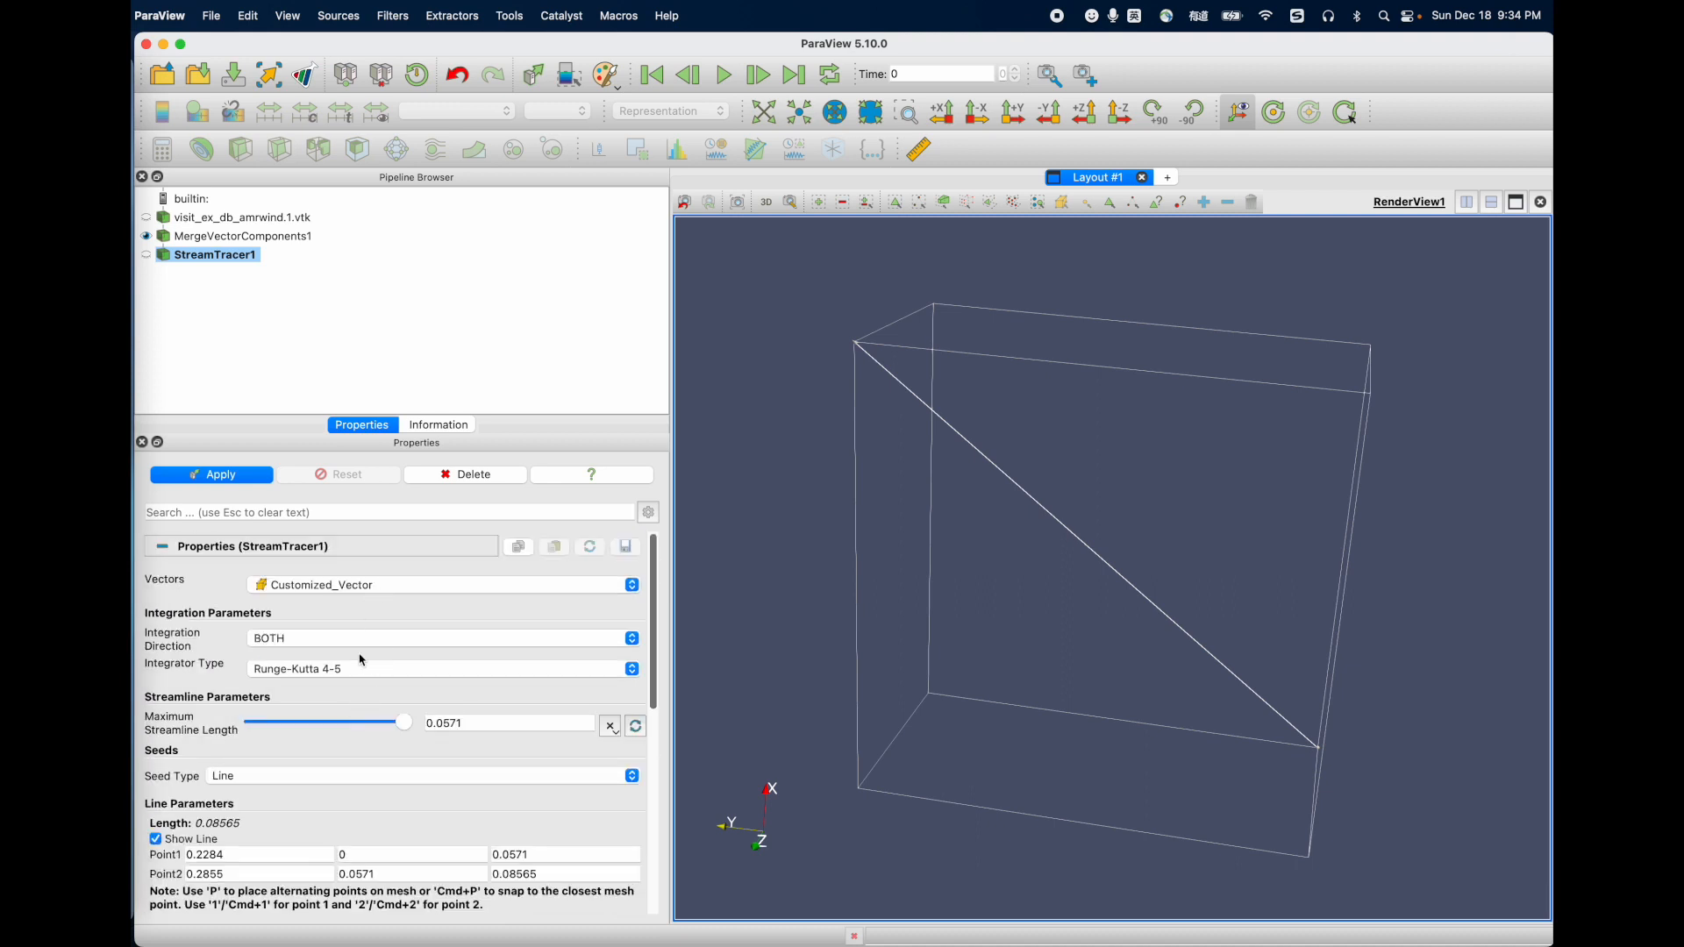
pyautogui.click(289, 775)
pyautogui.click(285, 792)
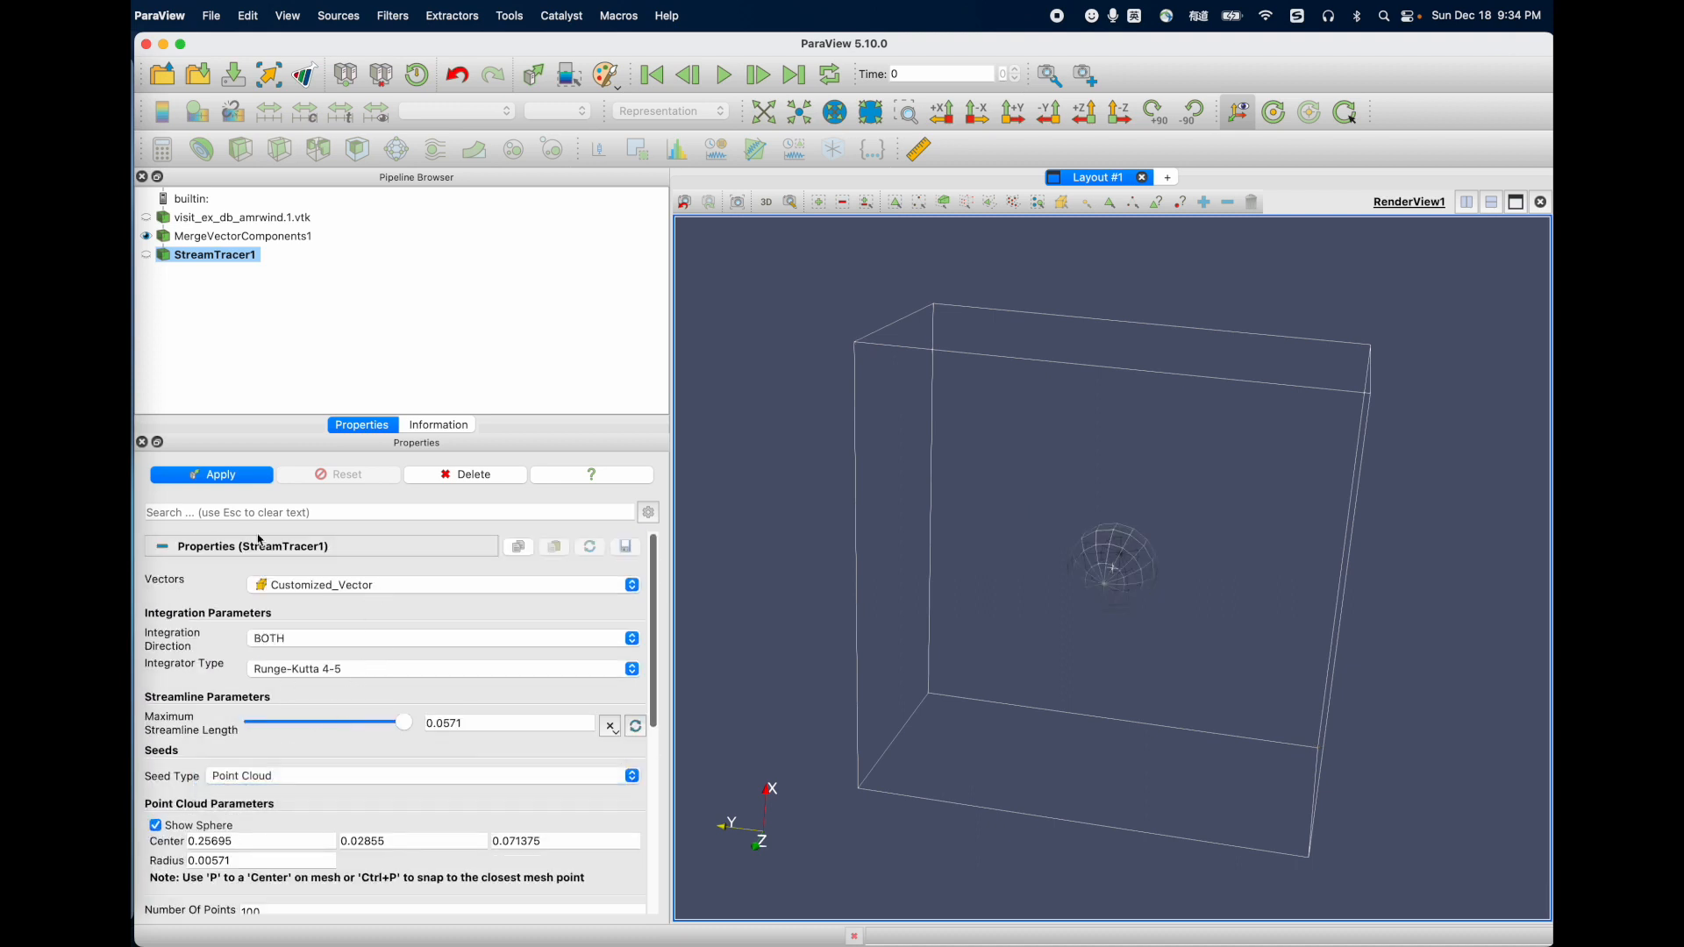
pyautogui.click(249, 478)
# Step: Move the seed sphere to about (0.238, 0.039, 0.081) and to about (0.235, 0.008, 0.076), applying each position
pyautogui.moveTo(1089, 580)
pyautogui.mouseDown()
pyautogui.moveTo(960, 734)
pyautogui.moveTo(1202, 730)
pyautogui.moveTo(1159, 735)
pyautogui.mouseUp()
pyautogui.click(251, 478)
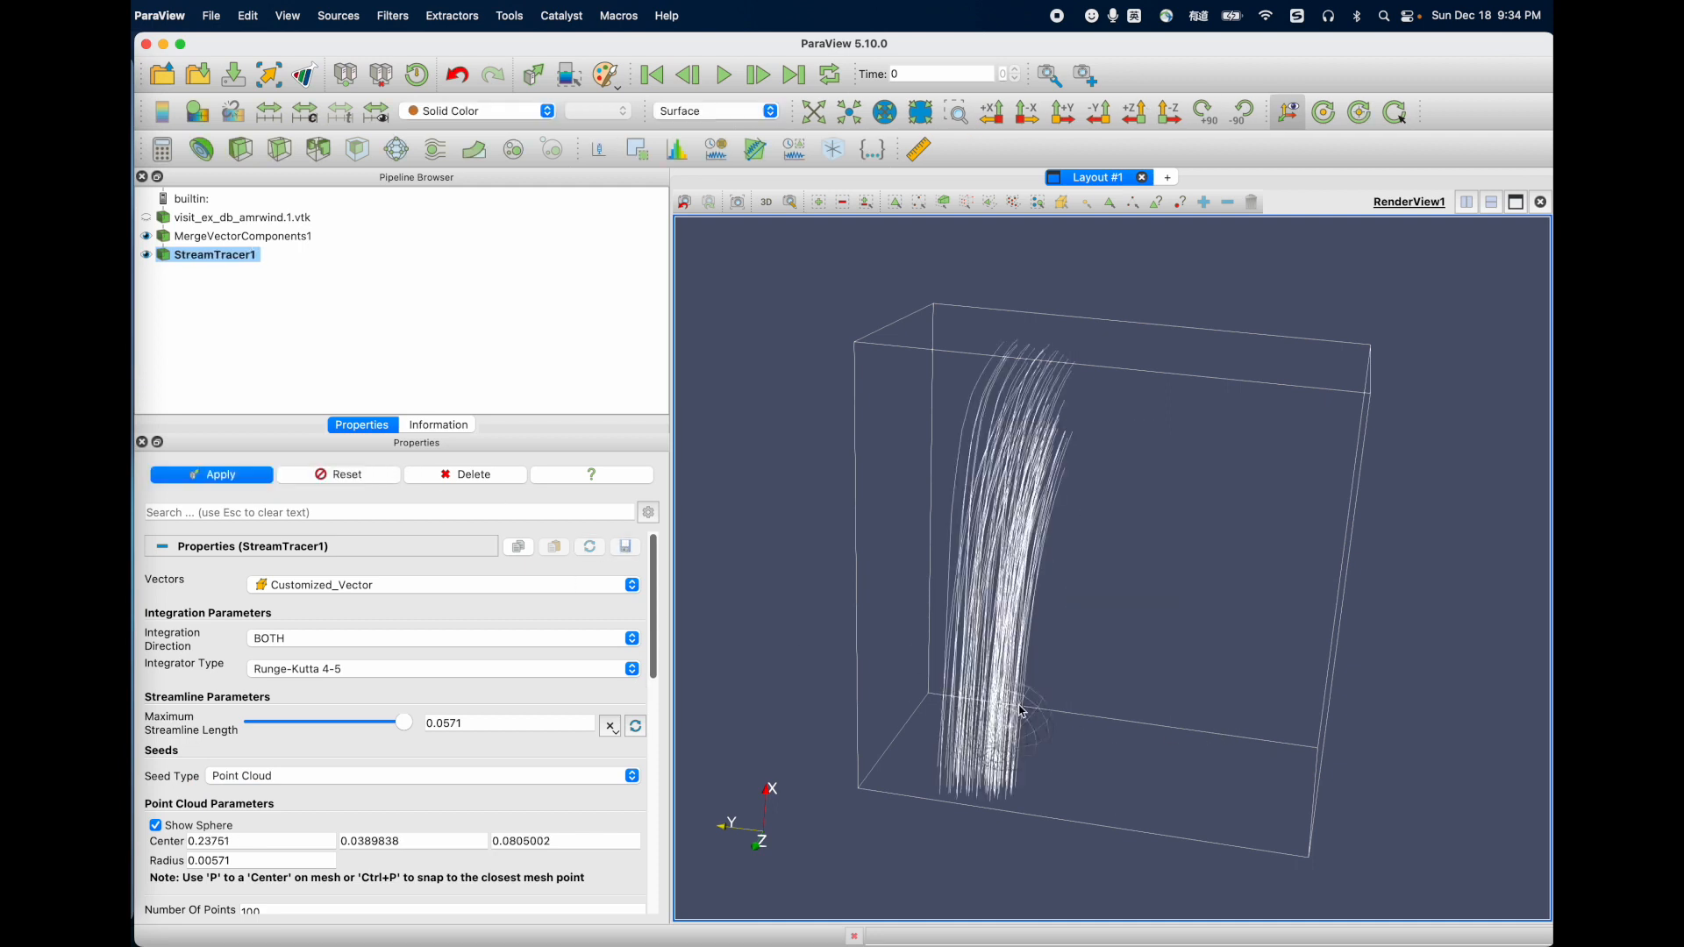
pyautogui.click(243, 476)
pyautogui.moveTo(1159, 735); pyautogui.dragTo(1271, 761)
pyautogui.click(254, 477)
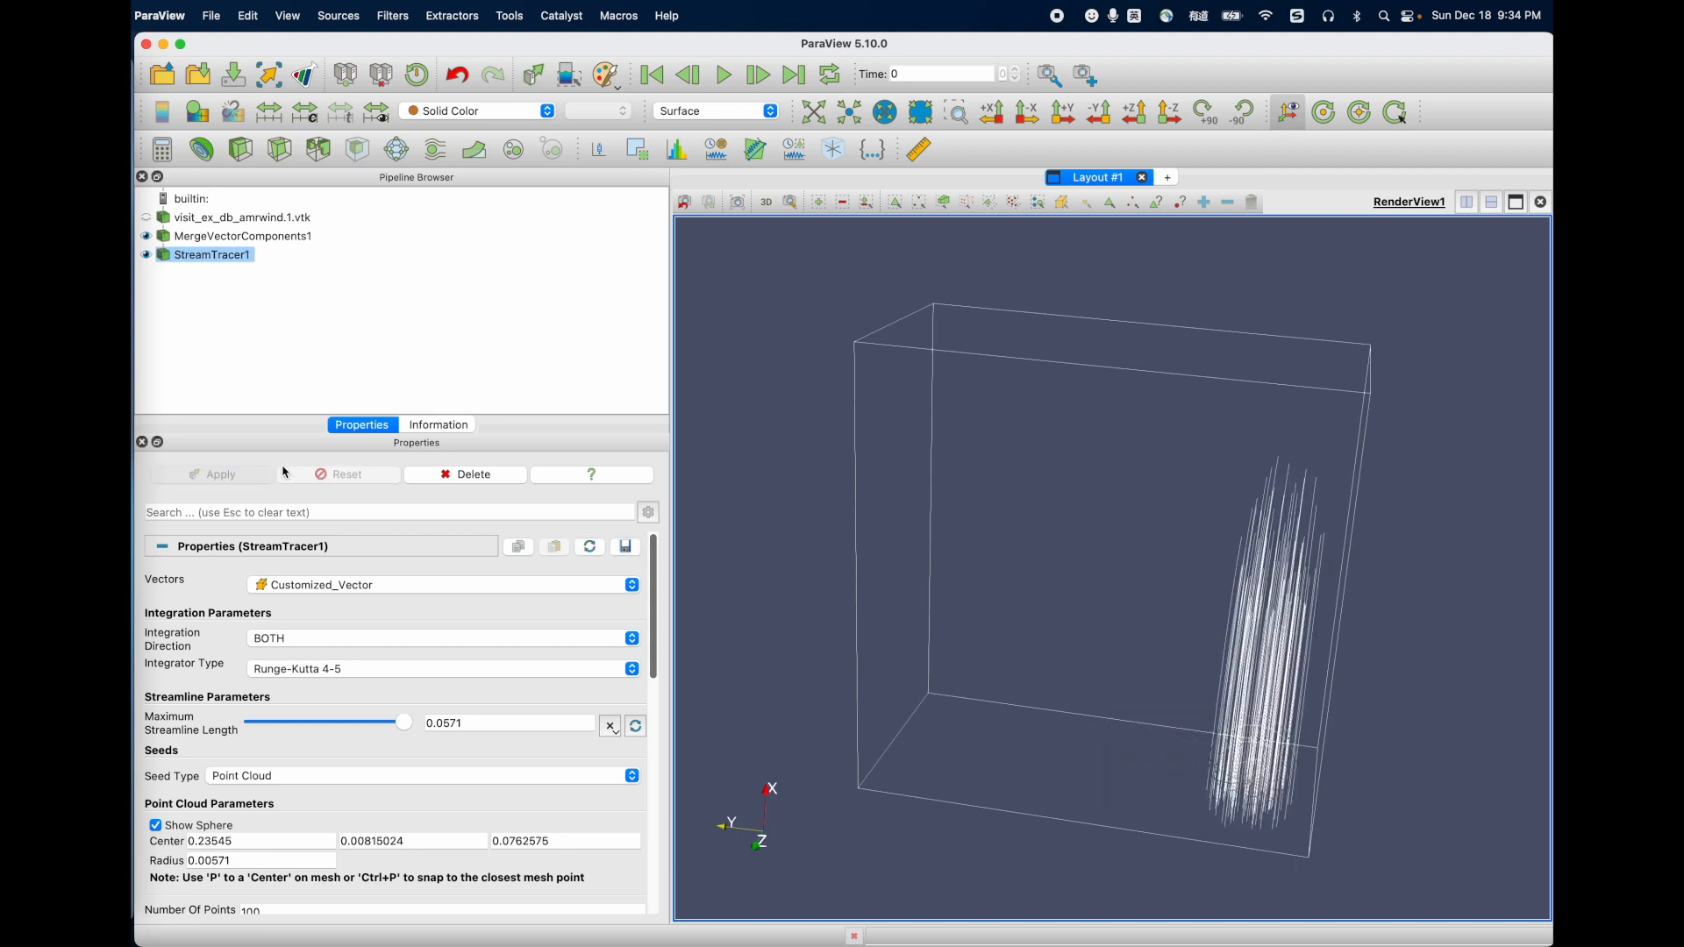
# Step: Add a Tube filter to the stream tracer output, apply it, and inspect the tubes from another angle
pyautogui.click(386, 17)
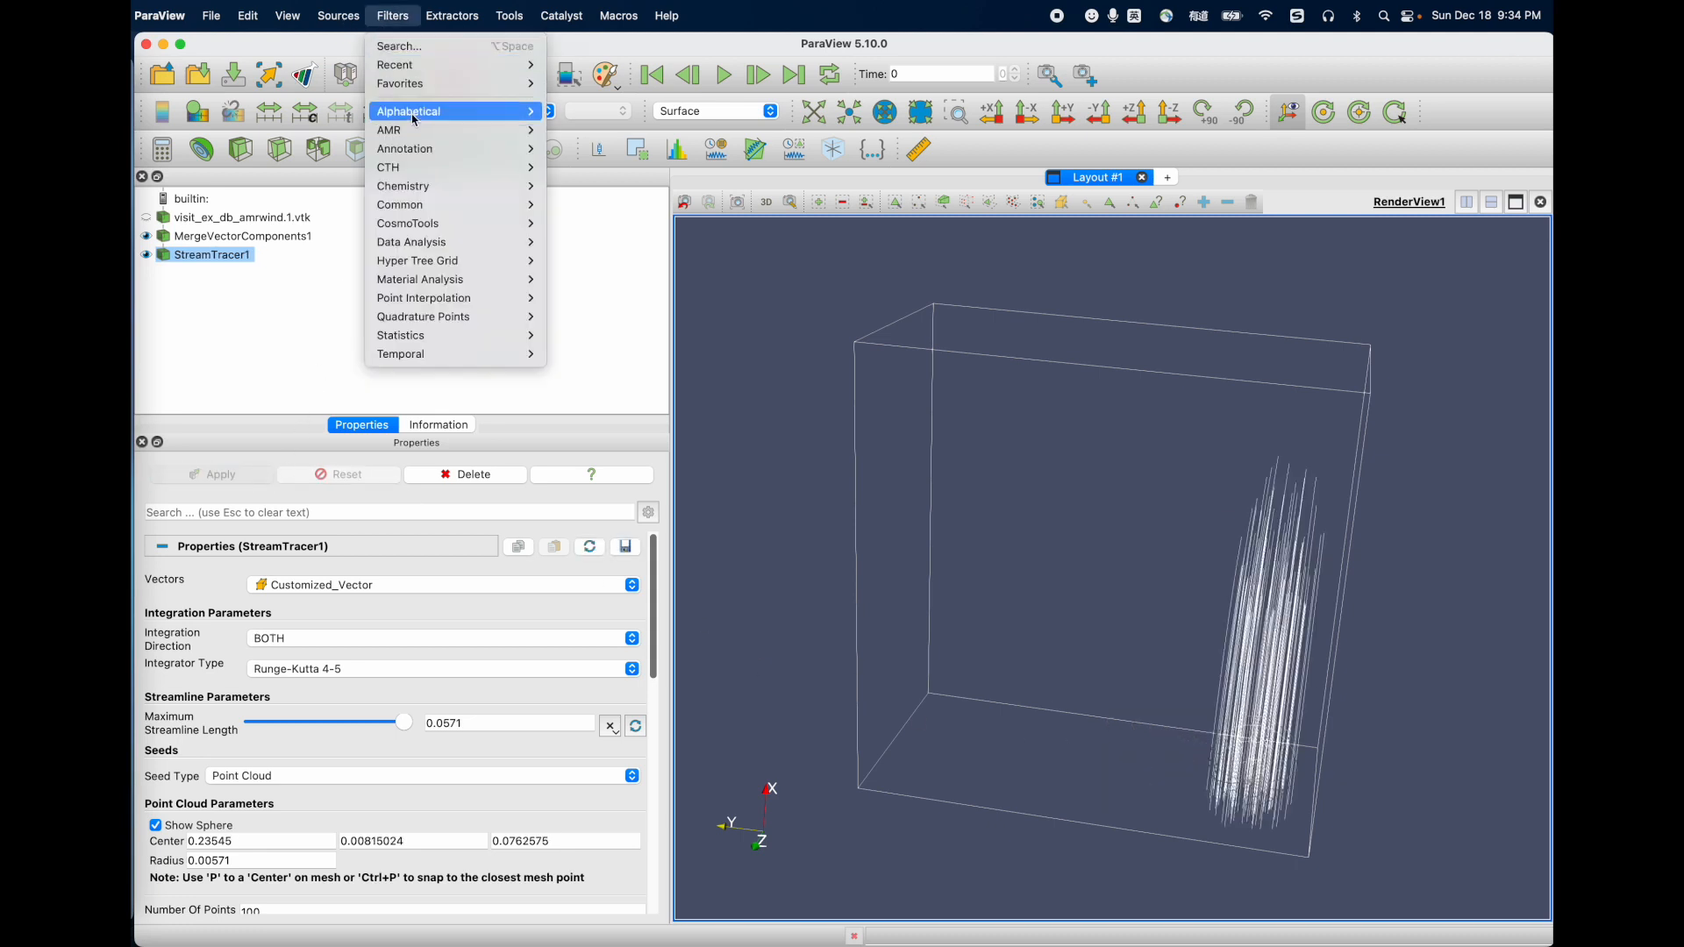
pyautogui.press('End')
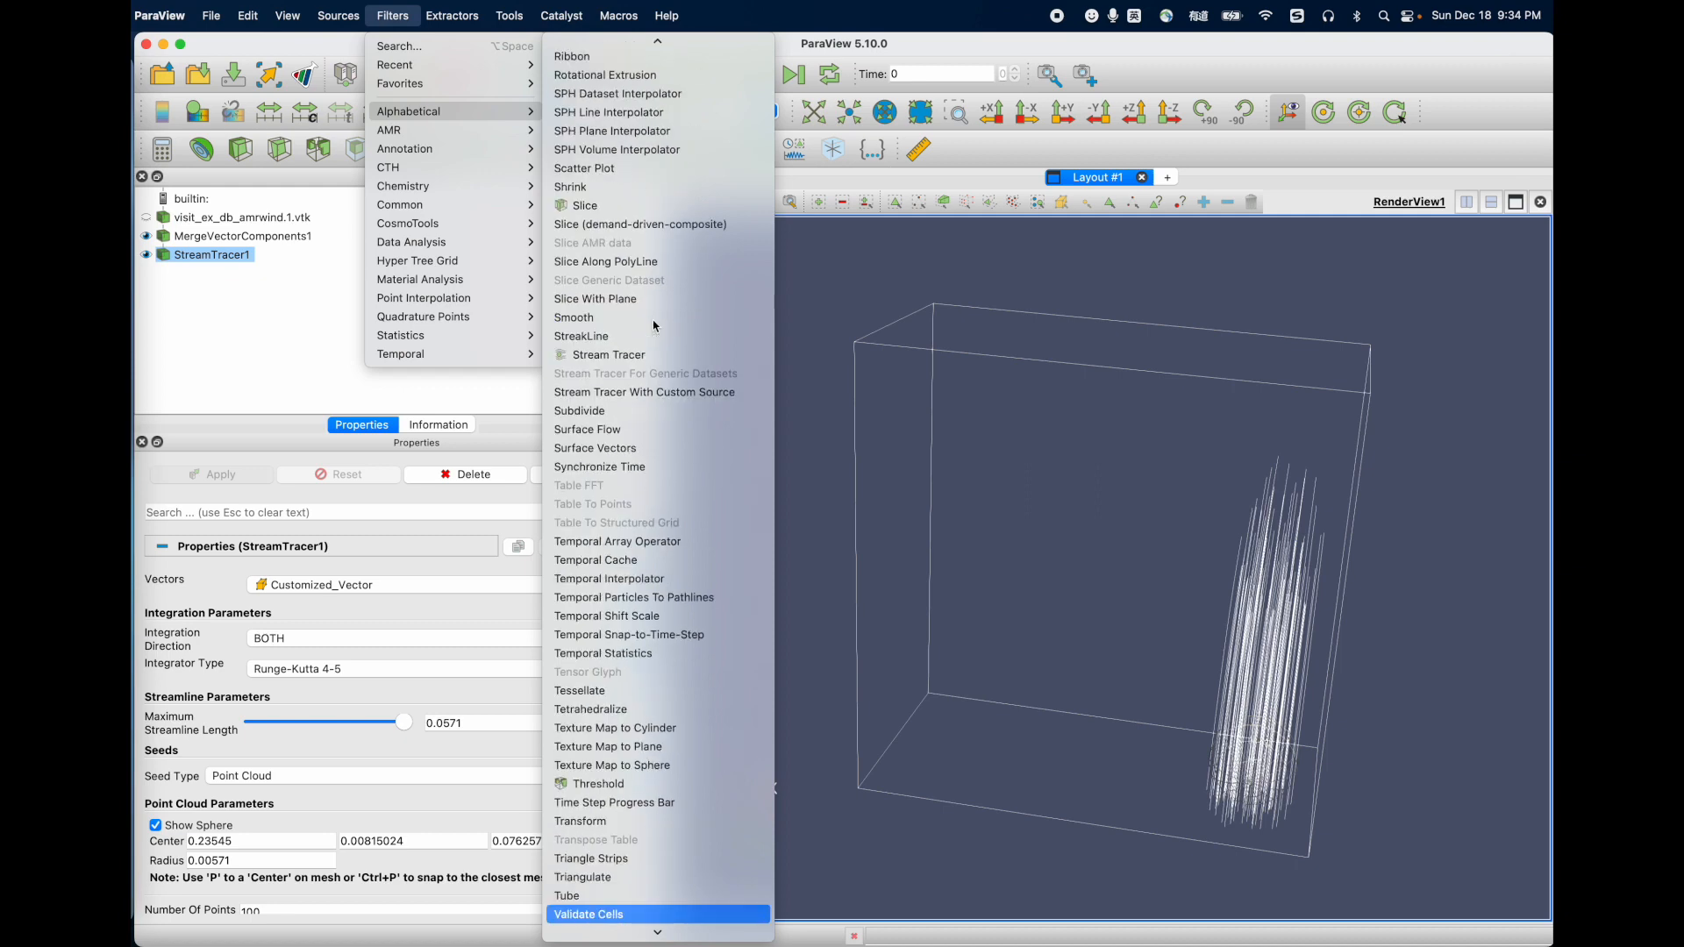
pyautogui.press('Up')
pyautogui.press('Up')
pyautogui.press('Up')
pyautogui.press('Return')
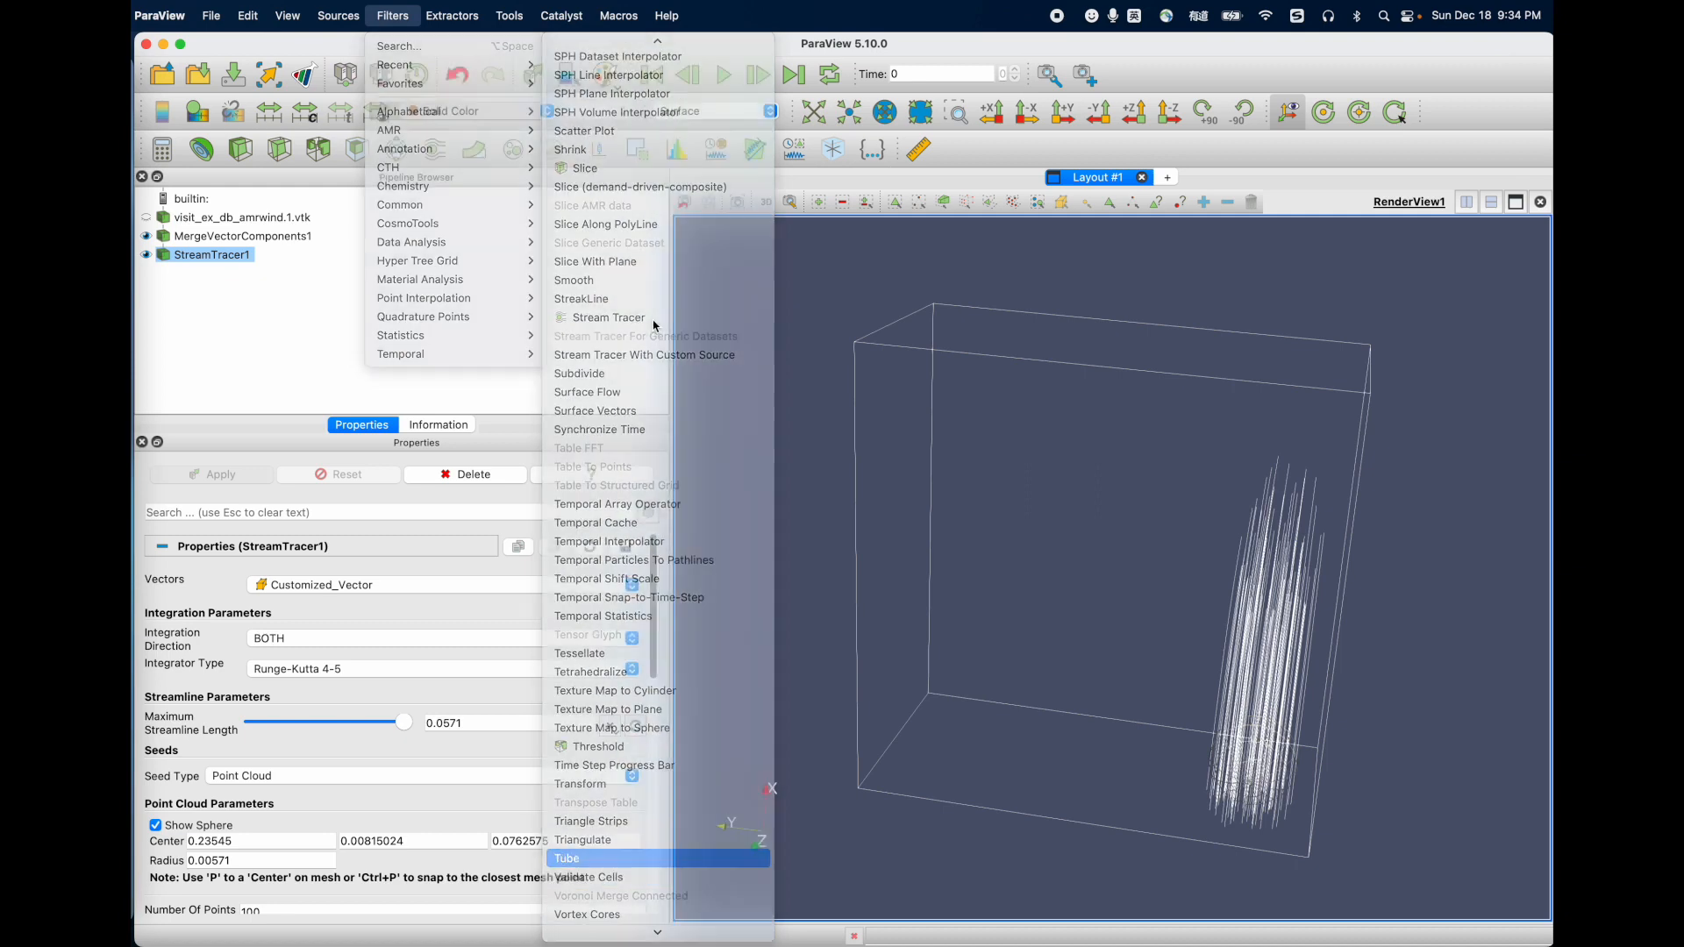
pyautogui.click(208, 478)
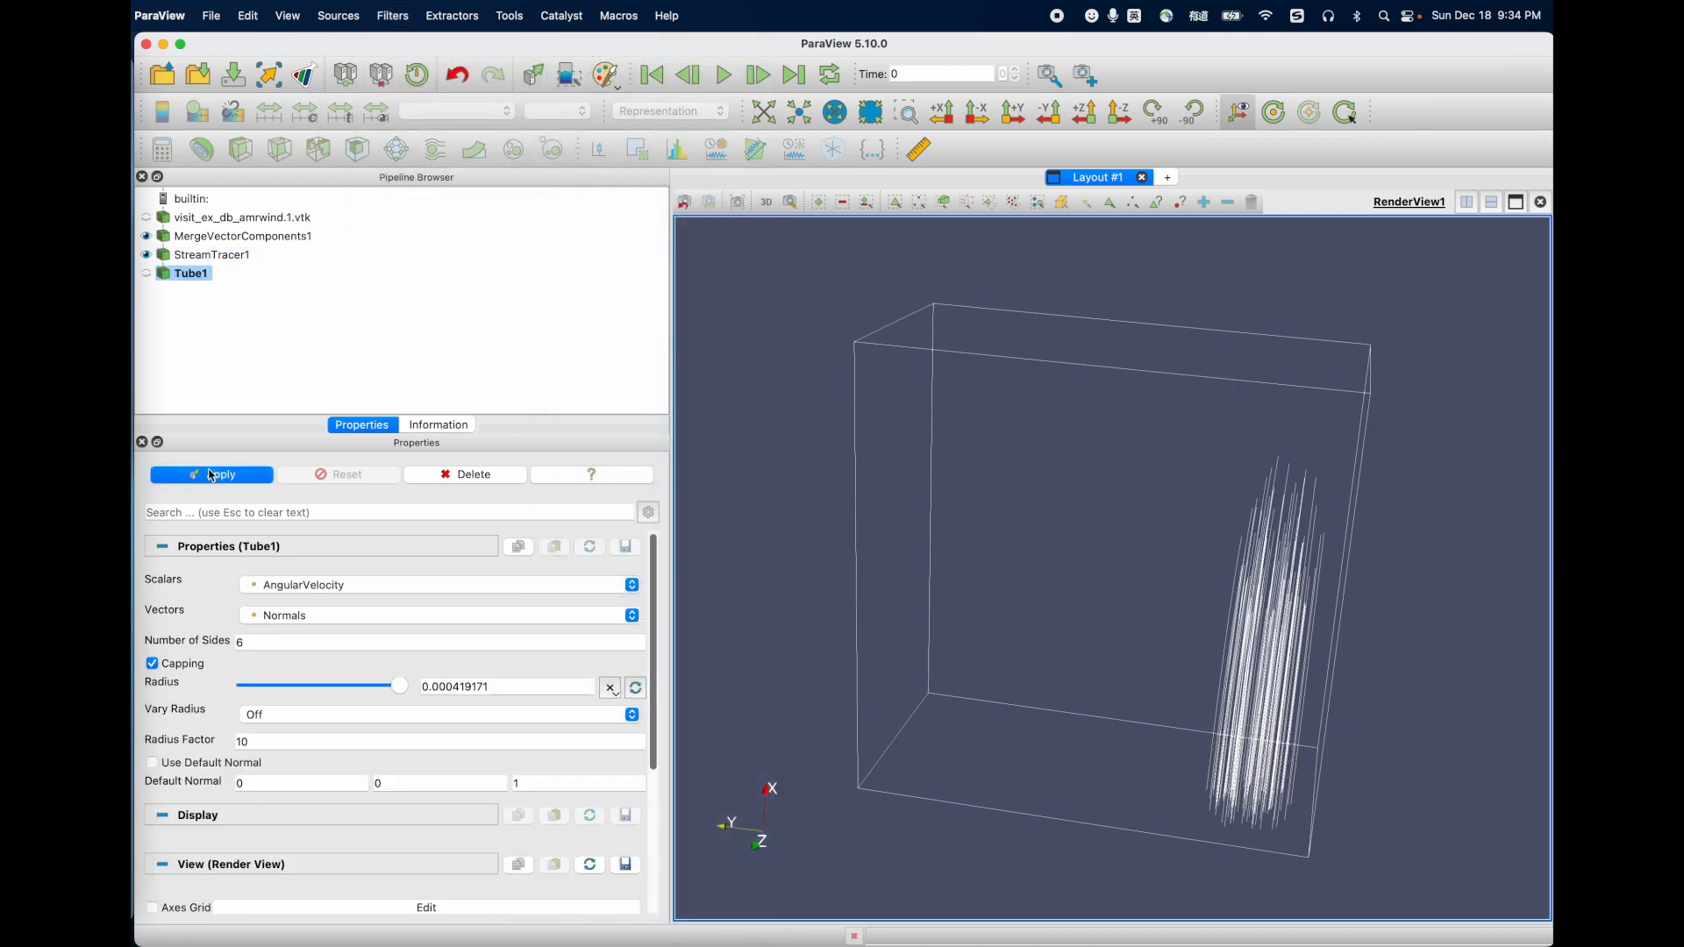
pyautogui.moveTo(1267, 691); pyautogui.dragTo(1175, 688)
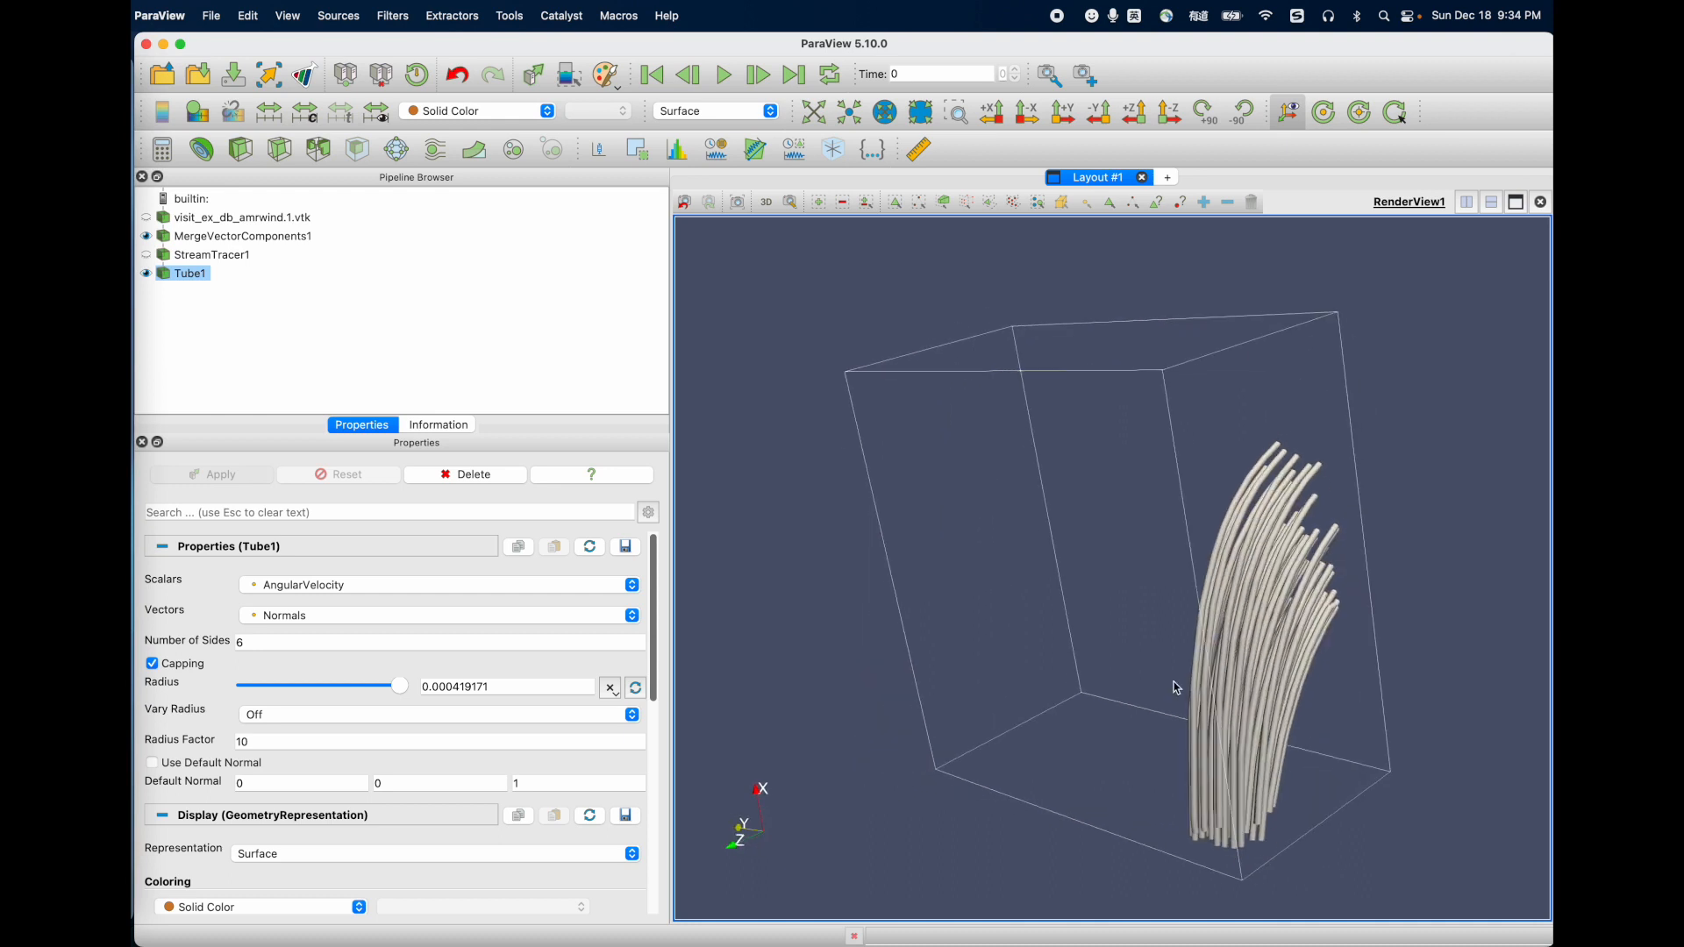
# Step: Color the tubes by Customized_Vector magnitude and inspect them from another angle
pyautogui.scroll(-3, 295, 800)
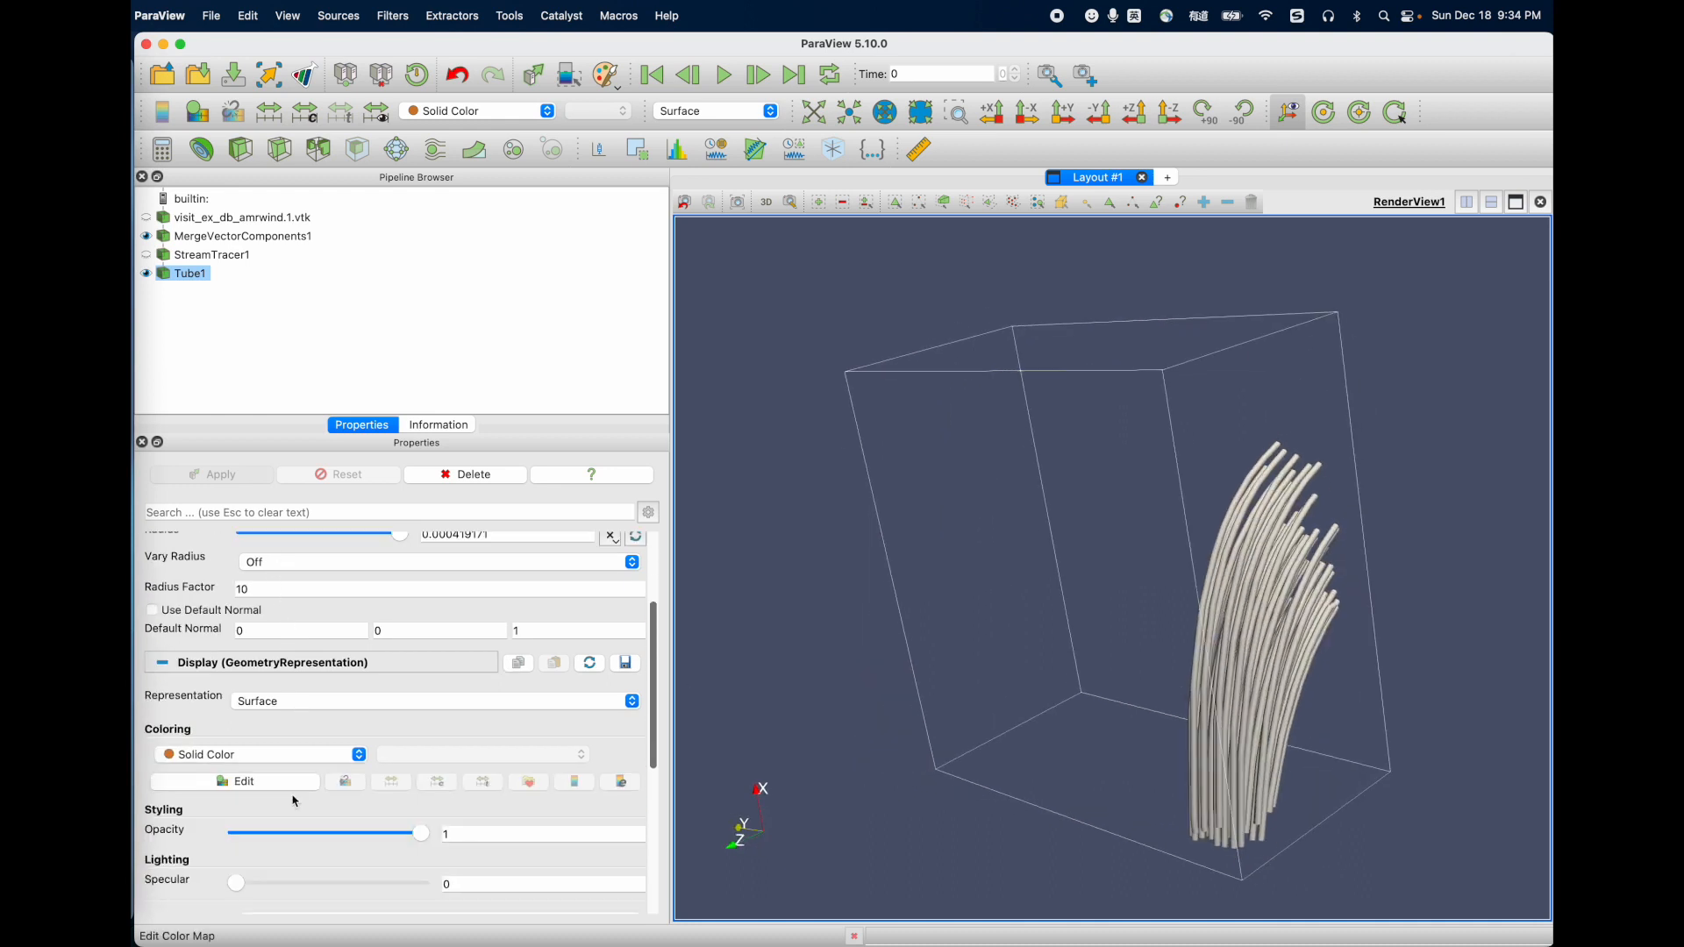
pyautogui.click(275, 755)
pyautogui.click(277, 756)
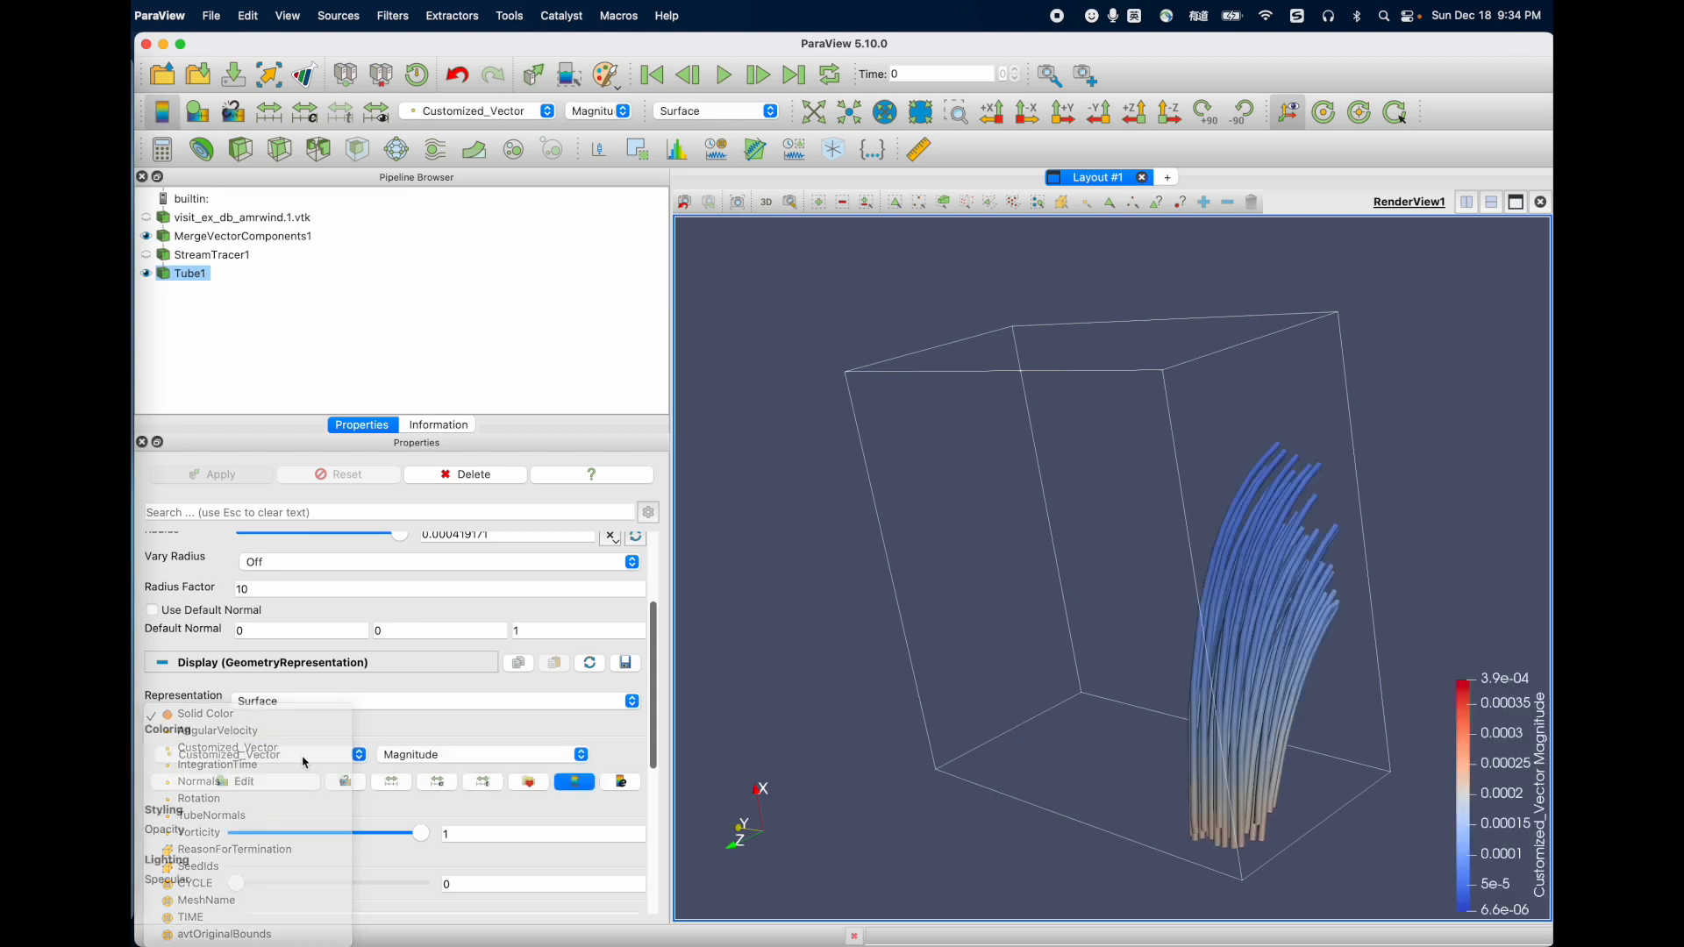
pyautogui.moveTo(1241, 755); pyautogui.dragTo(1186, 759)
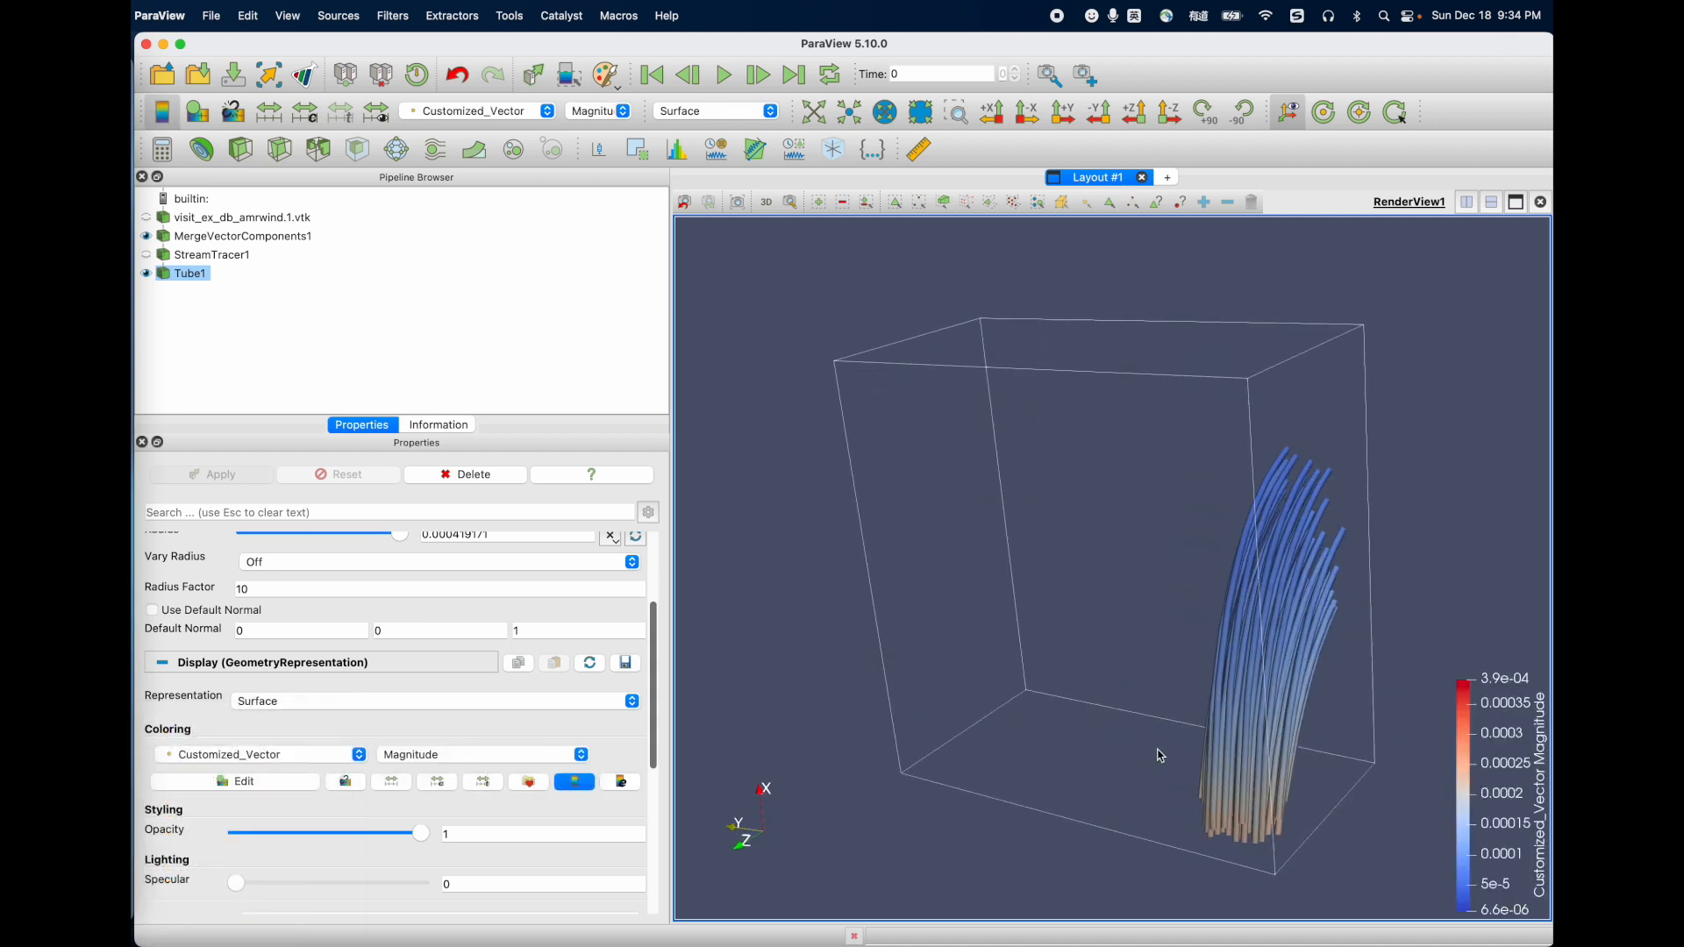
# Step: Show StreamTracer1 and move its seed sphere to about (0.242, 0.034, 0.089) and to about (0.247, 0.036, 0.087), applying each position
pyautogui.click(219, 255)
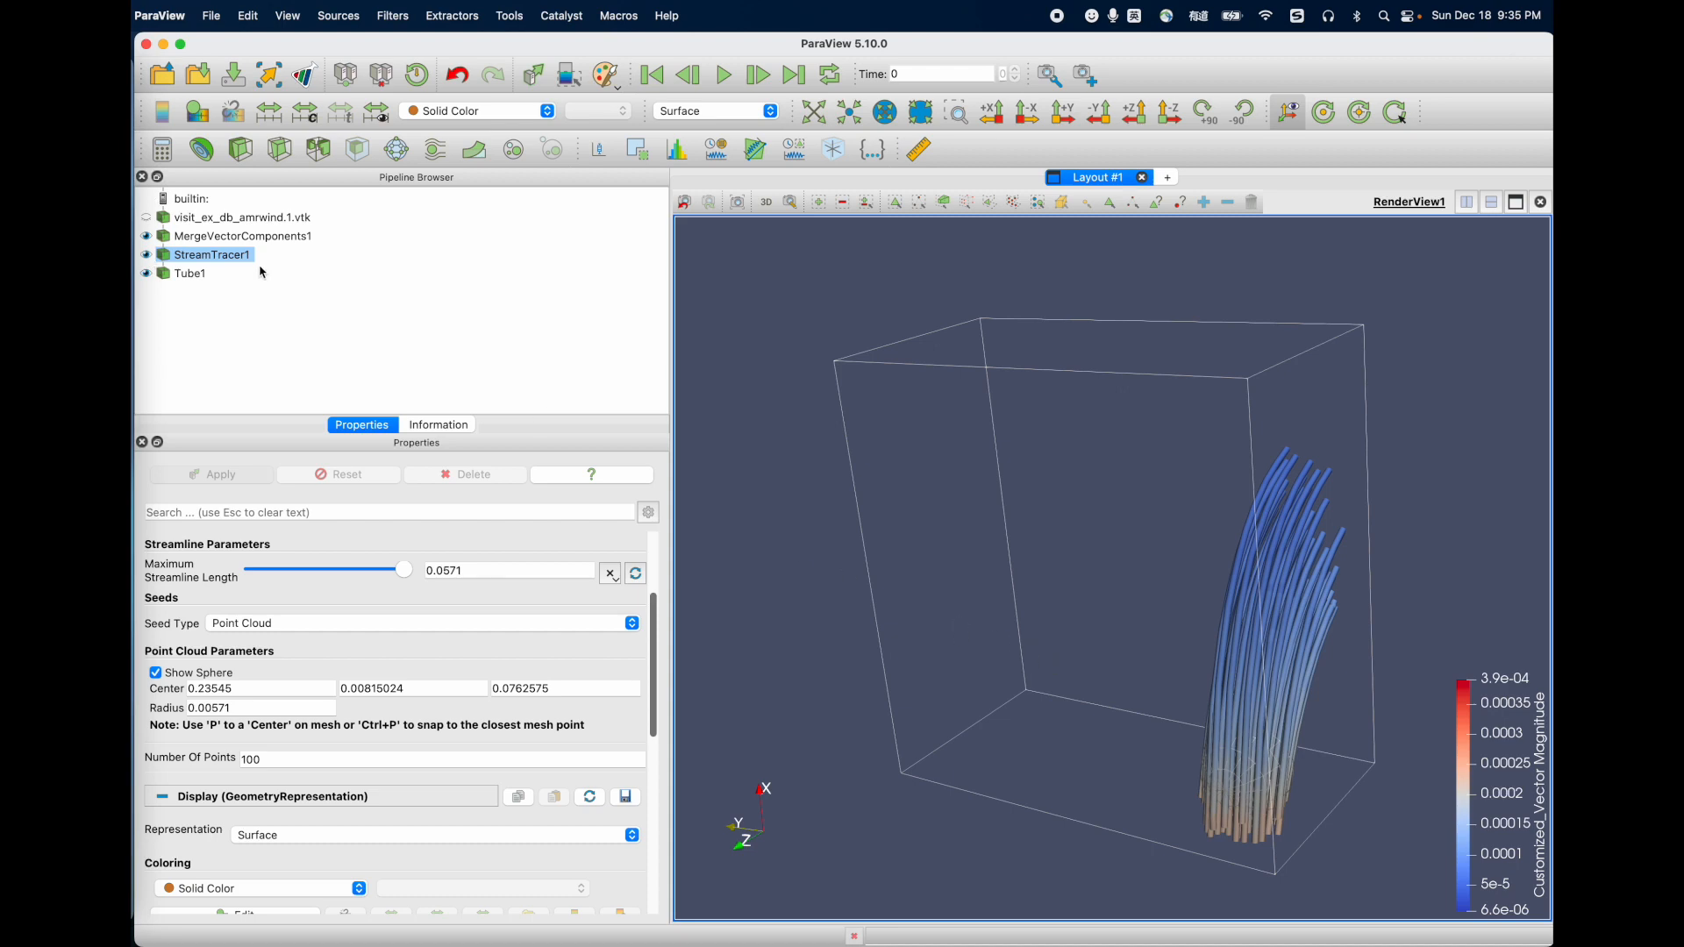
pyautogui.moveTo(1007, 691)
pyautogui.mouseDown()
pyautogui.moveTo(1047, 700)
pyautogui.moveTo(1036, 684)
pyautogui.mouseUp()
pyautogui.moveTo(1227, 764); pyautogui.dragTo(975, 735)
pyautogui.click(213, 475)
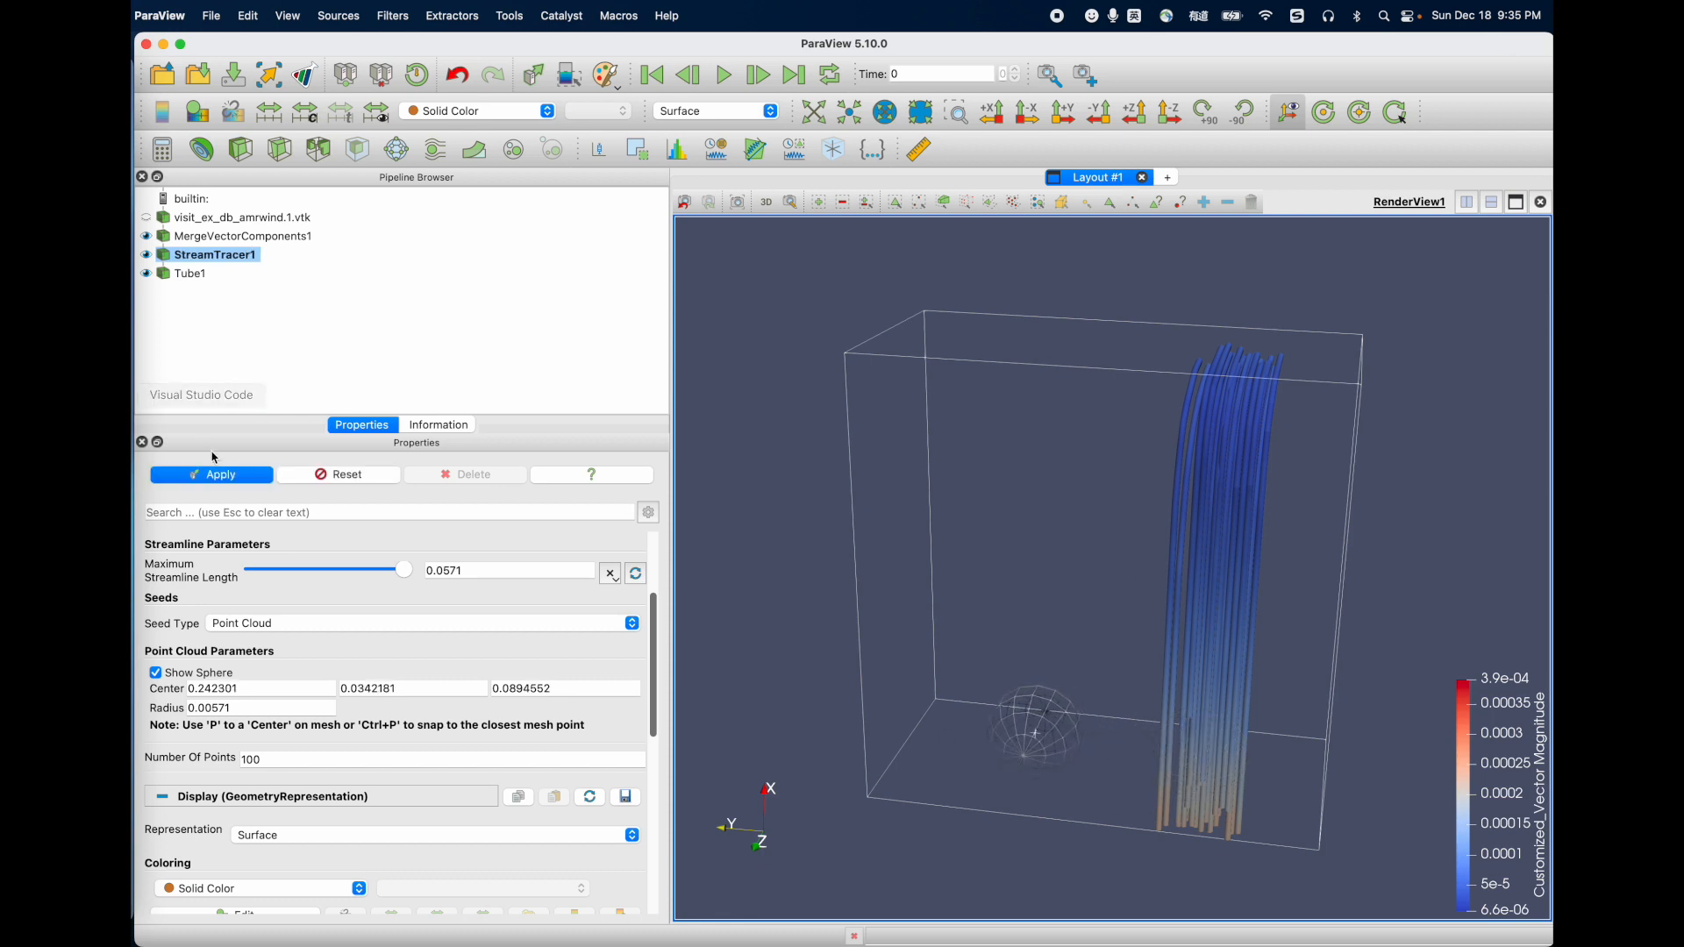
pyautogui.click(233, 477)
pyautogui.moveTo(1112, 696); pyautogui.dragTo(1068, 691)
pyautogui.click(224, 482)
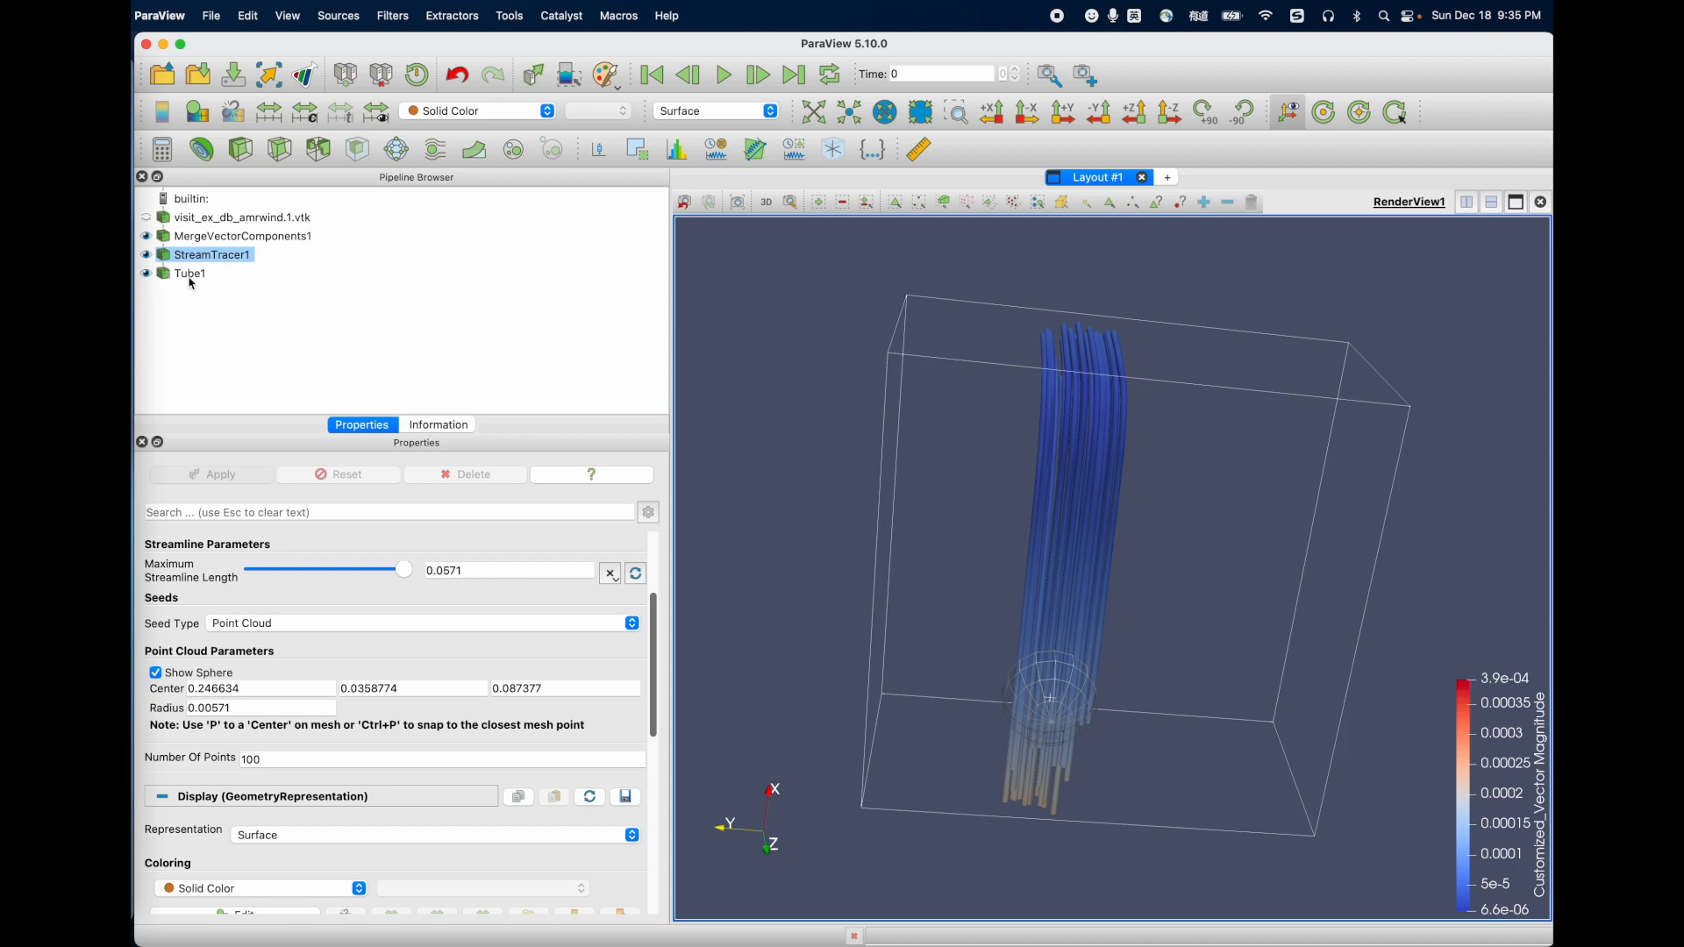
pyautogui.click(456, 23)
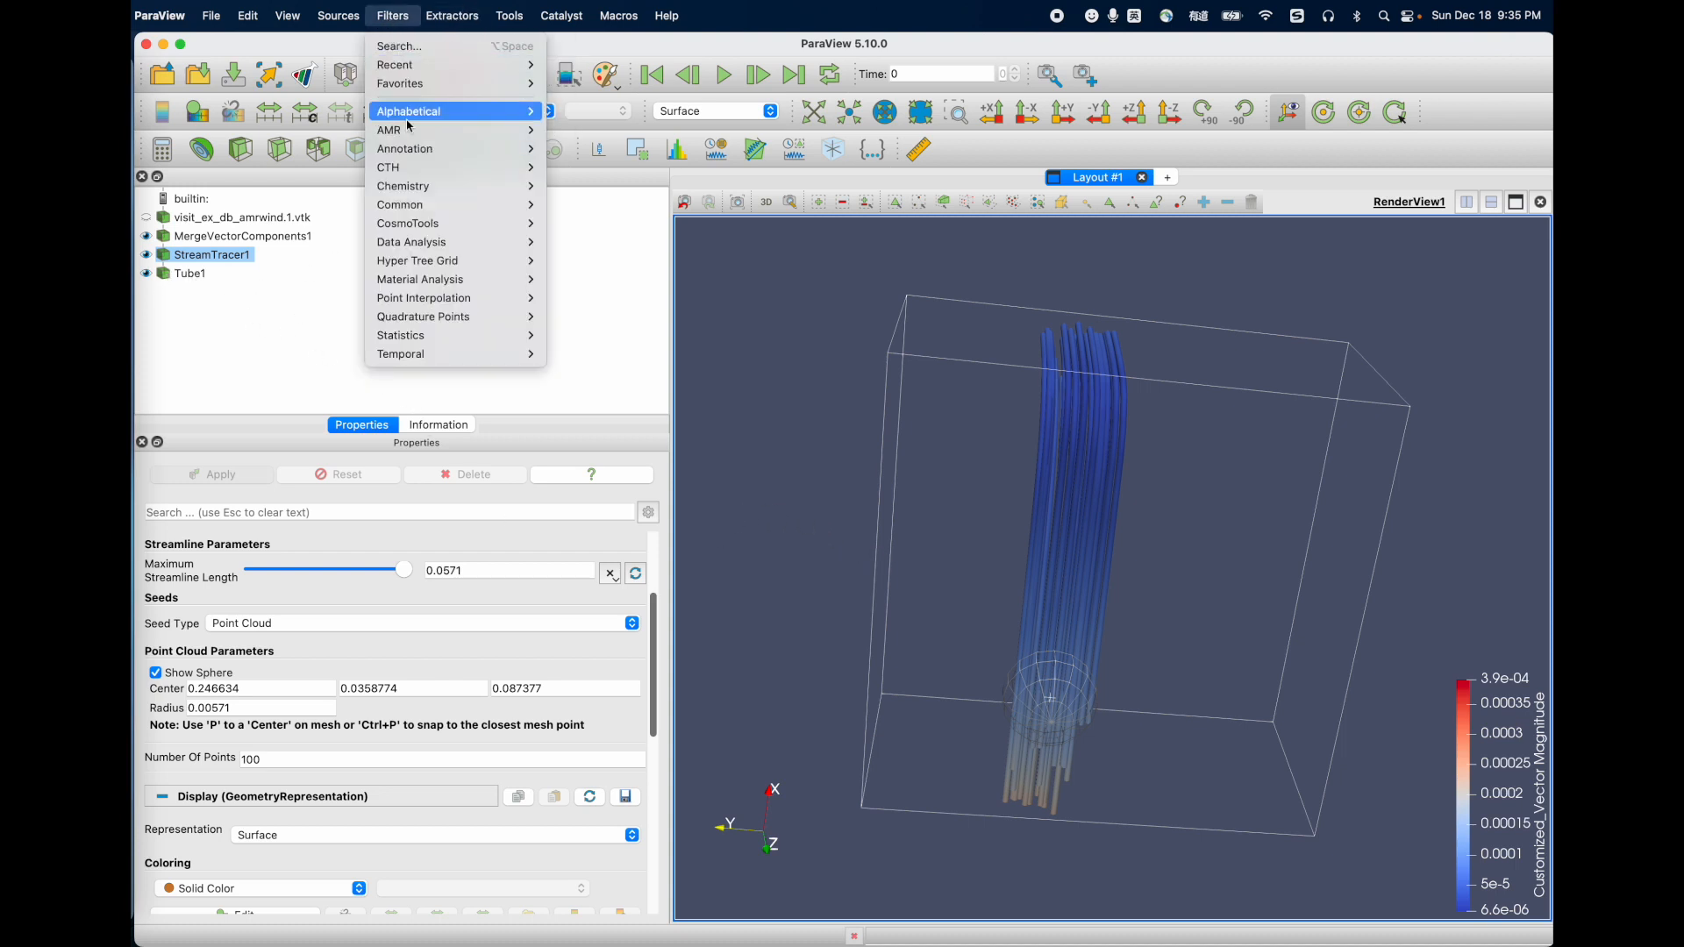
pyautogui.moveTo(410, 114)
pyautogui.scroll(-15, 637, 775)
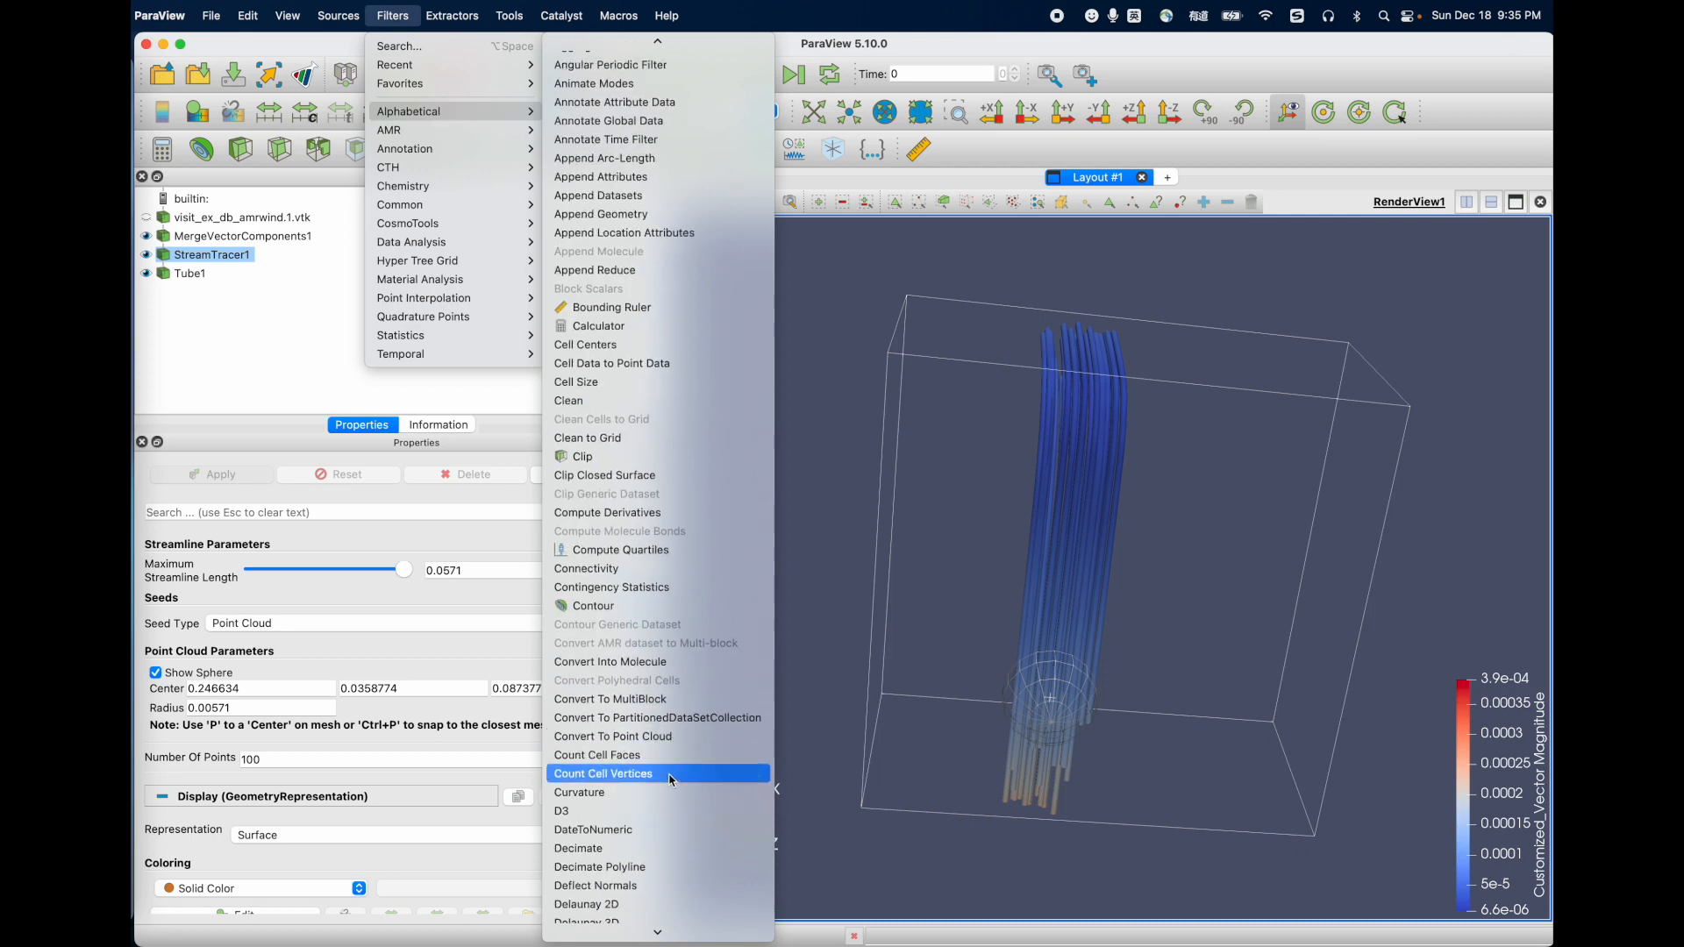
pyautogui.scroll(-10, 637, 776)
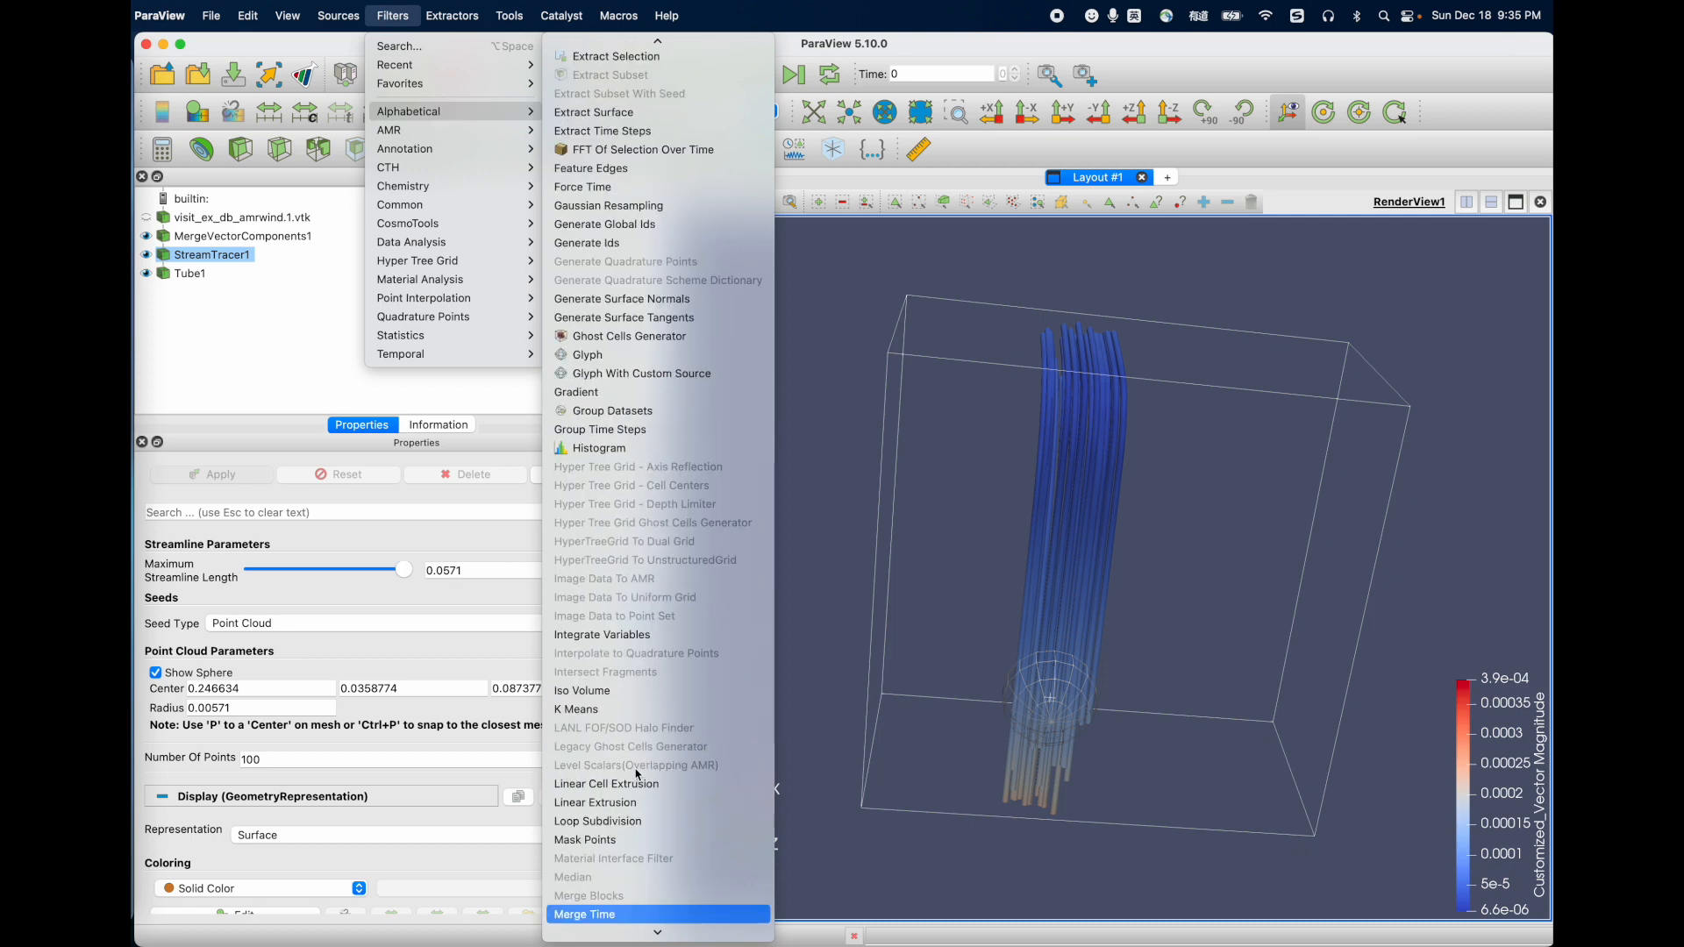
pyautogui.scroll(-2, 637, 775)
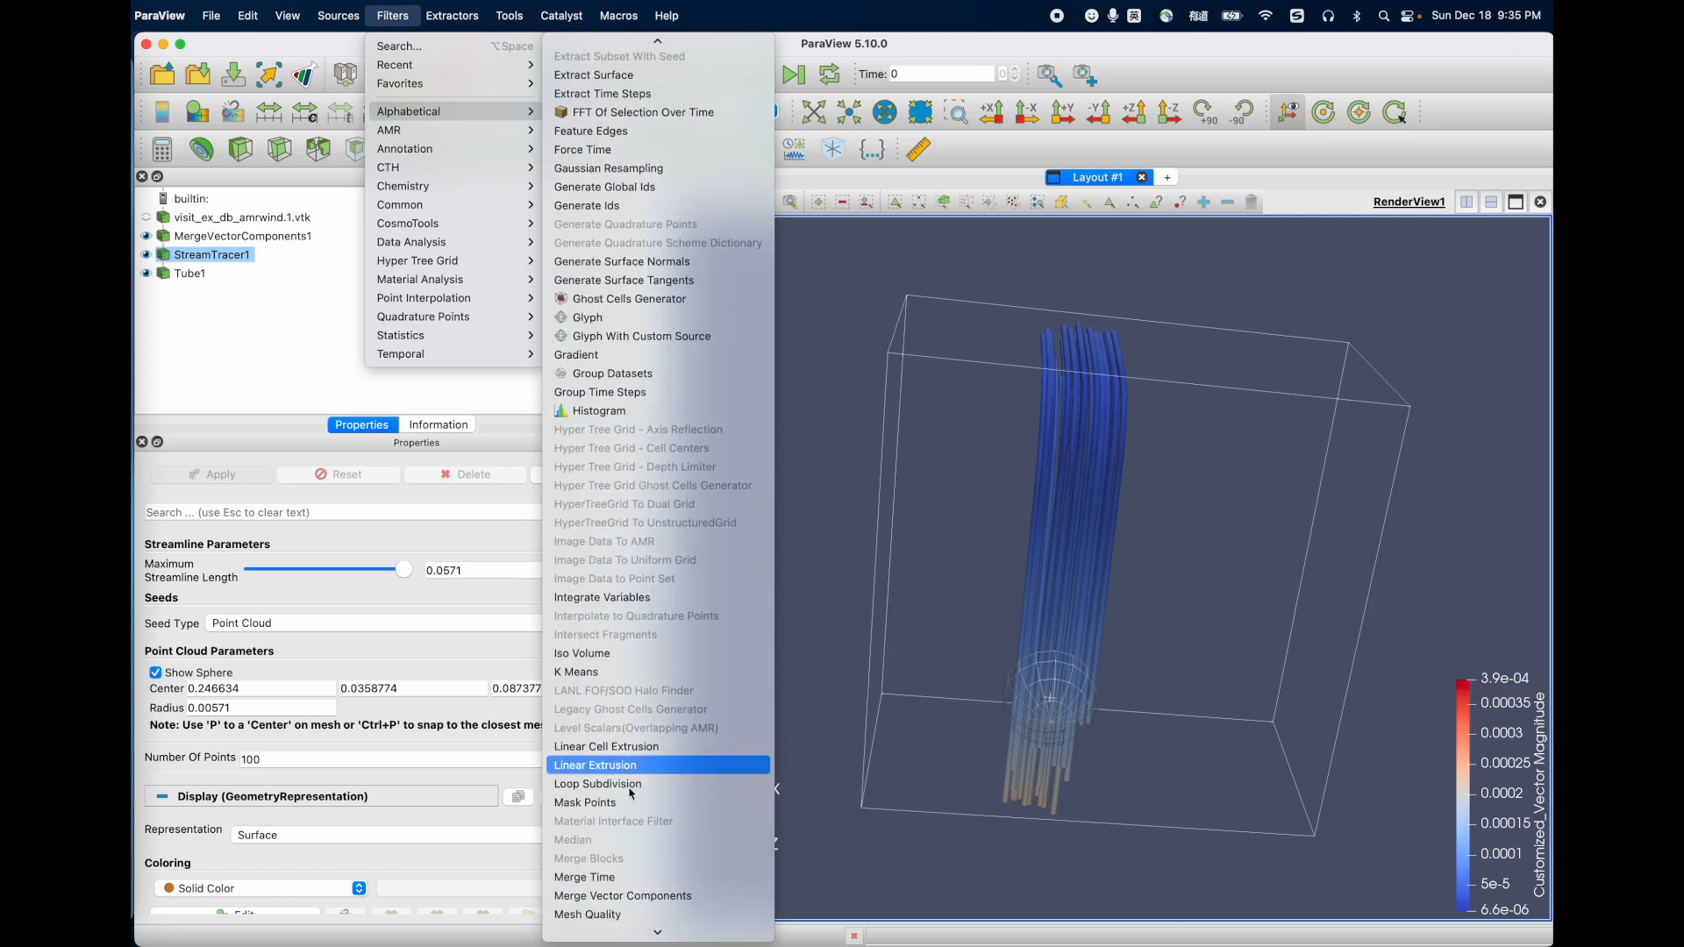
pyautogui.click(260, 357)
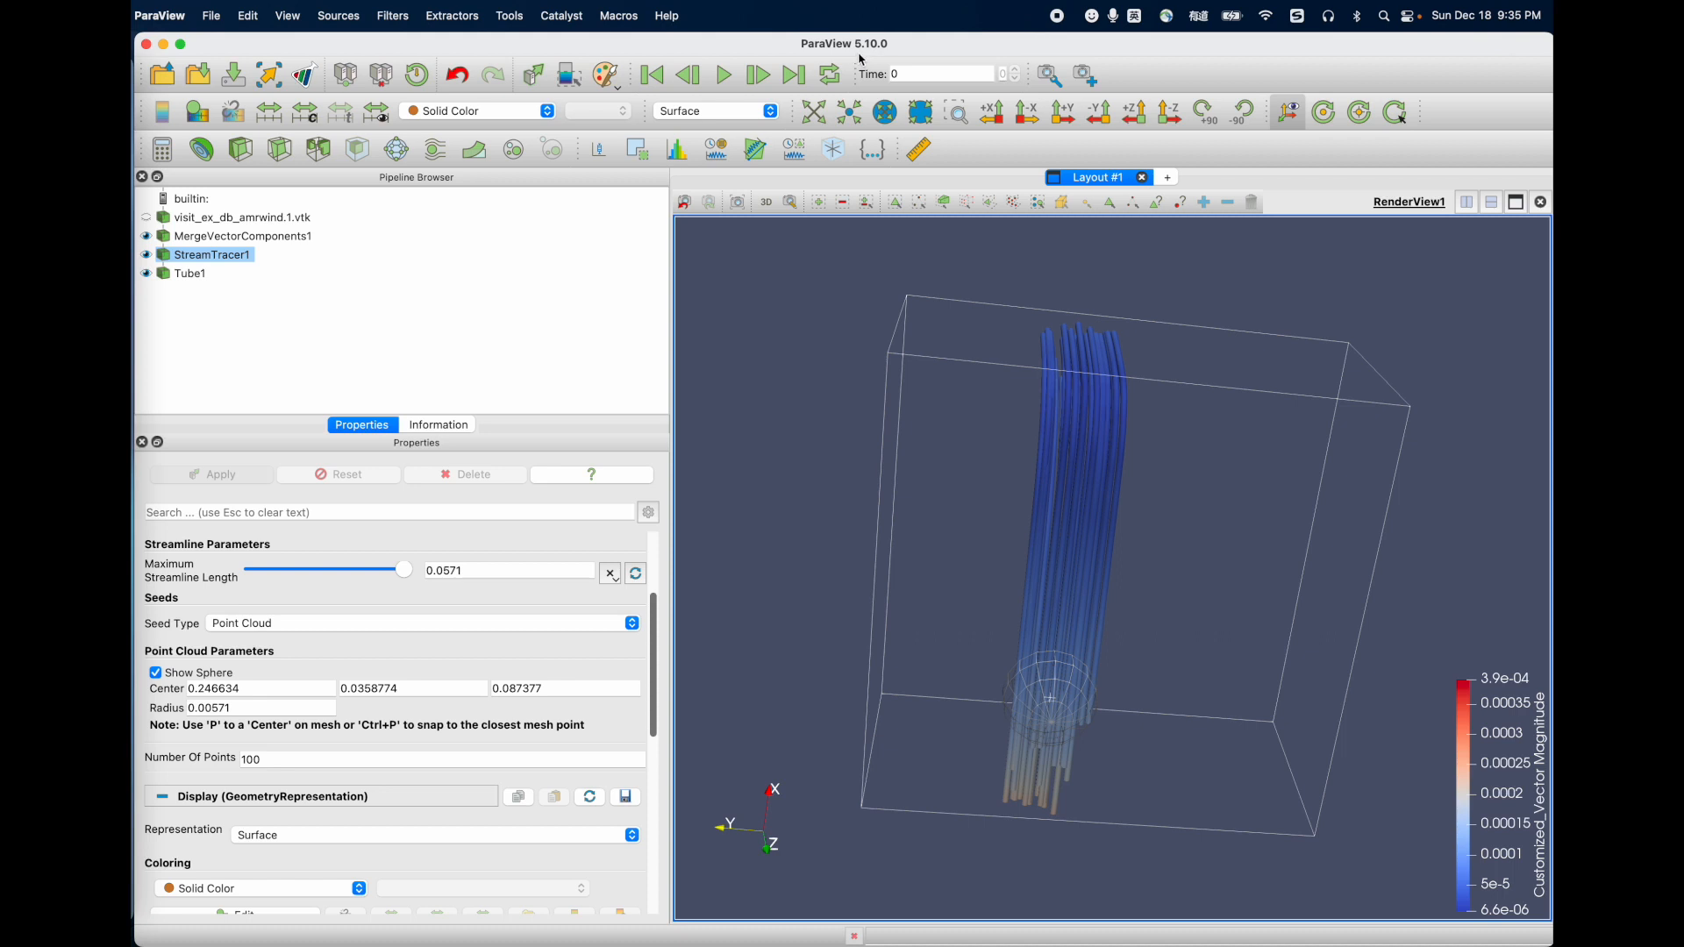
# Step: Delete the Tube1 filter from the pipeline
pyautogui.click(185, 275)
pyautogui.click(468, 474)
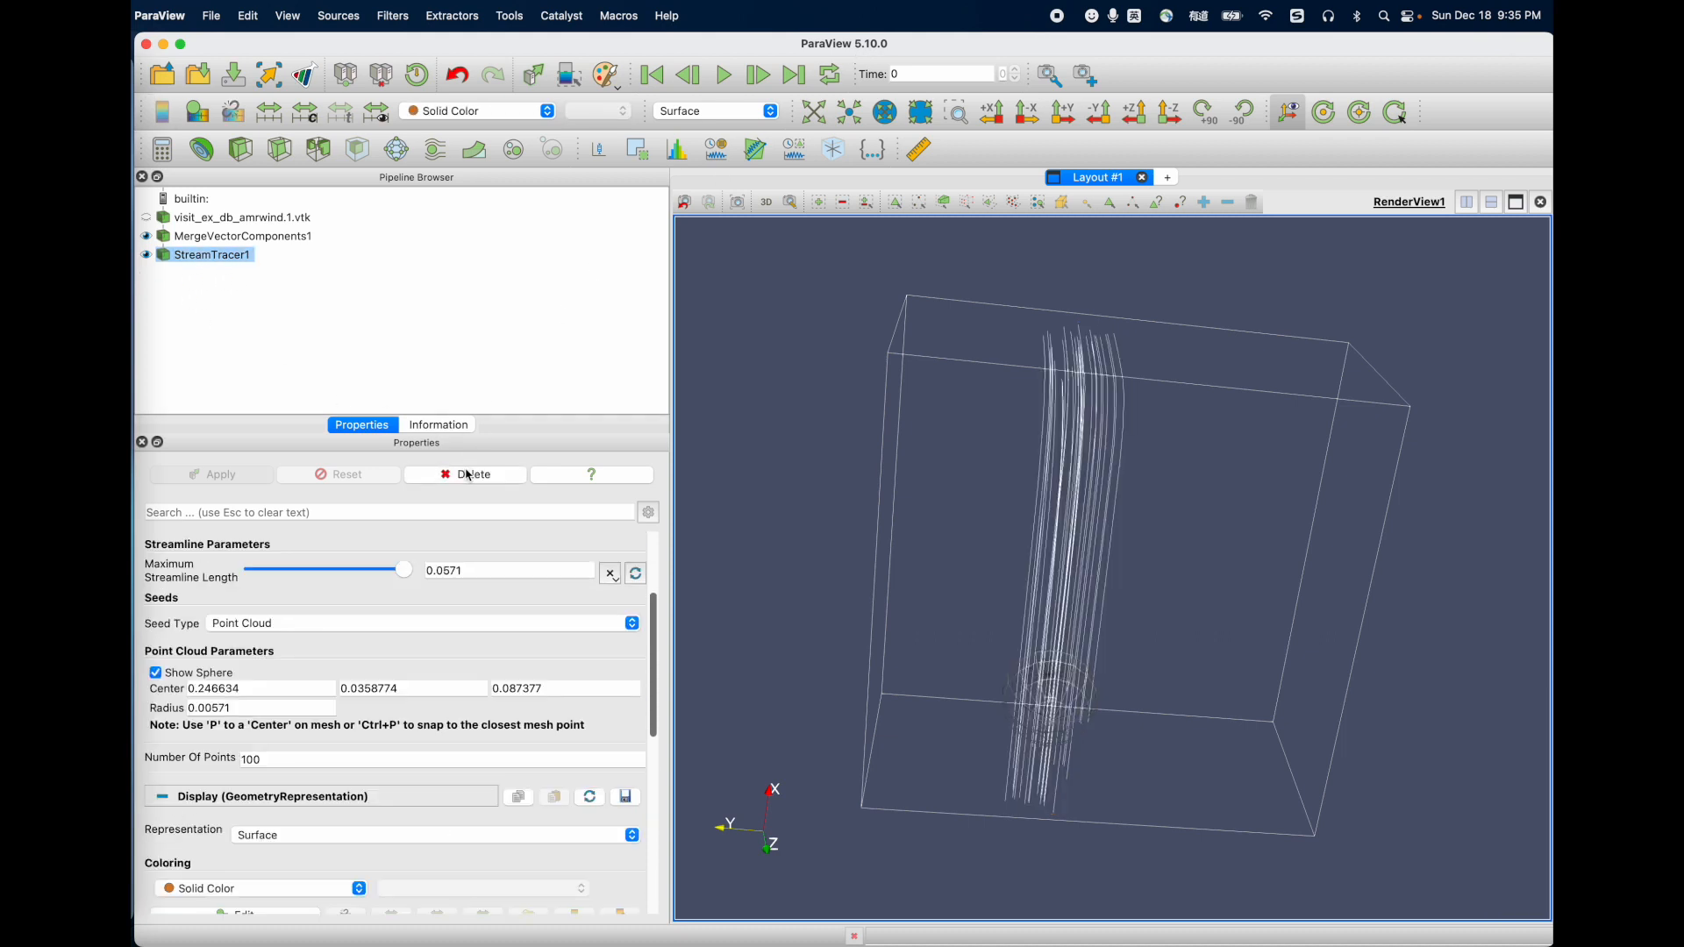
# Step: Delete the StreamTracer1 and MergeVectorComponents1 filters, and add a Calculator filter to visit_ex_db_amrwind.1.vtk
pyautogui.click(468, 474)
pyautogui.click(467, 474)
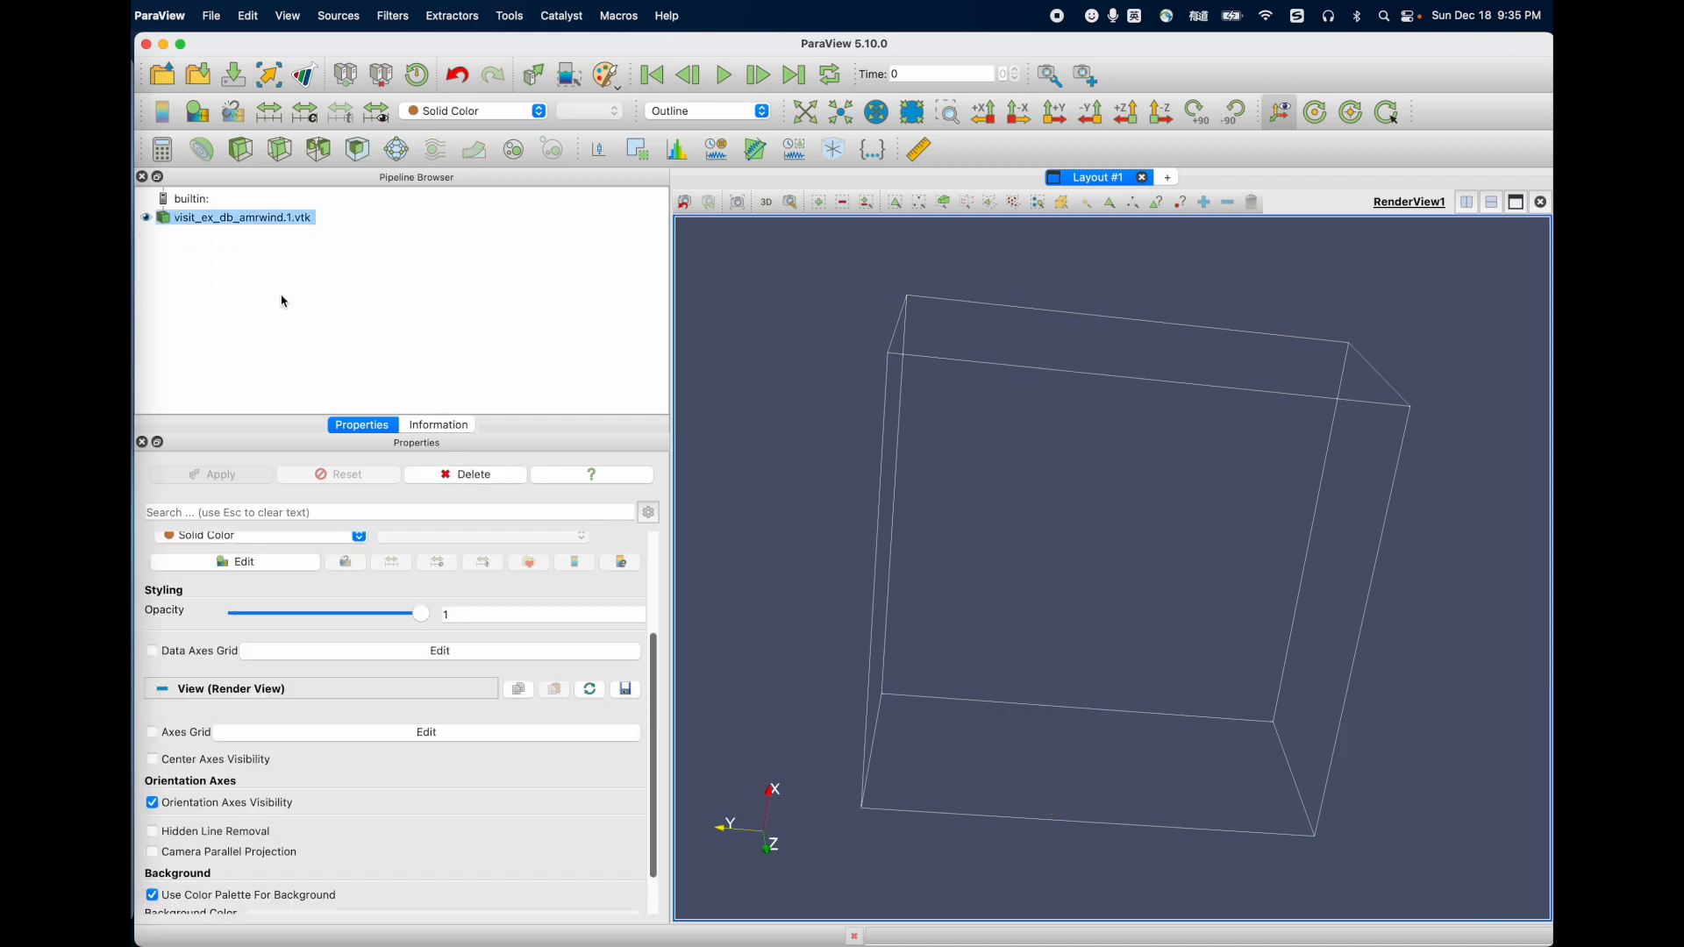
pyautogui.click(393, 16)
pyautogui.moveTo(473, 111)
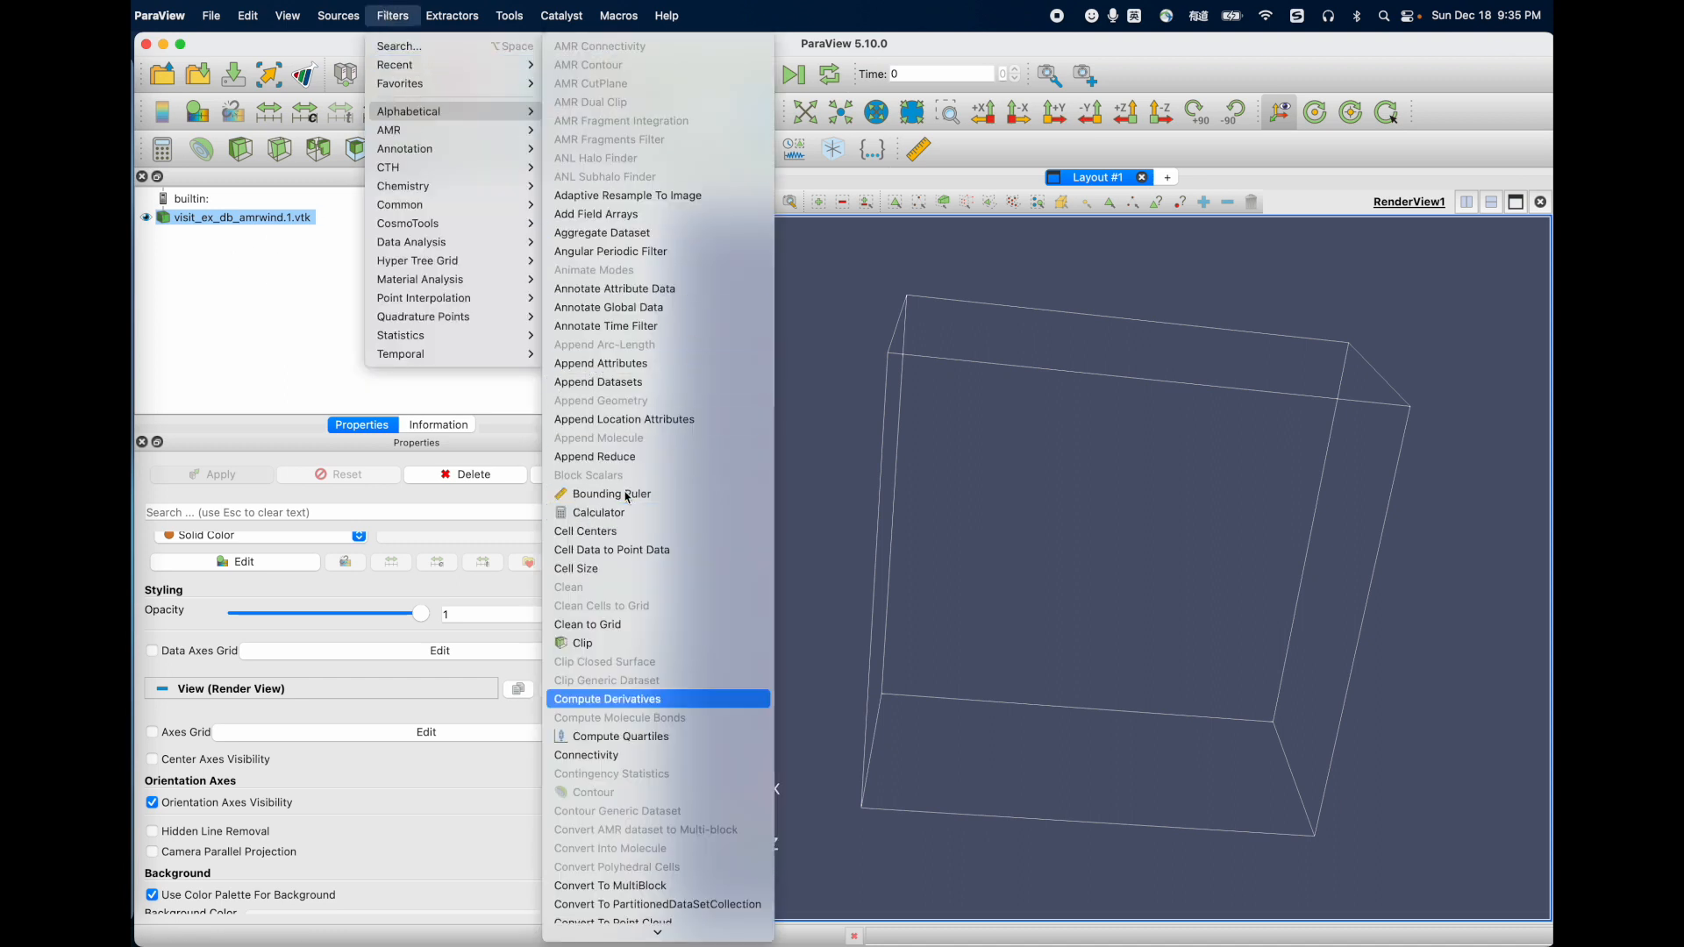
pyautogui.click(612, 514)
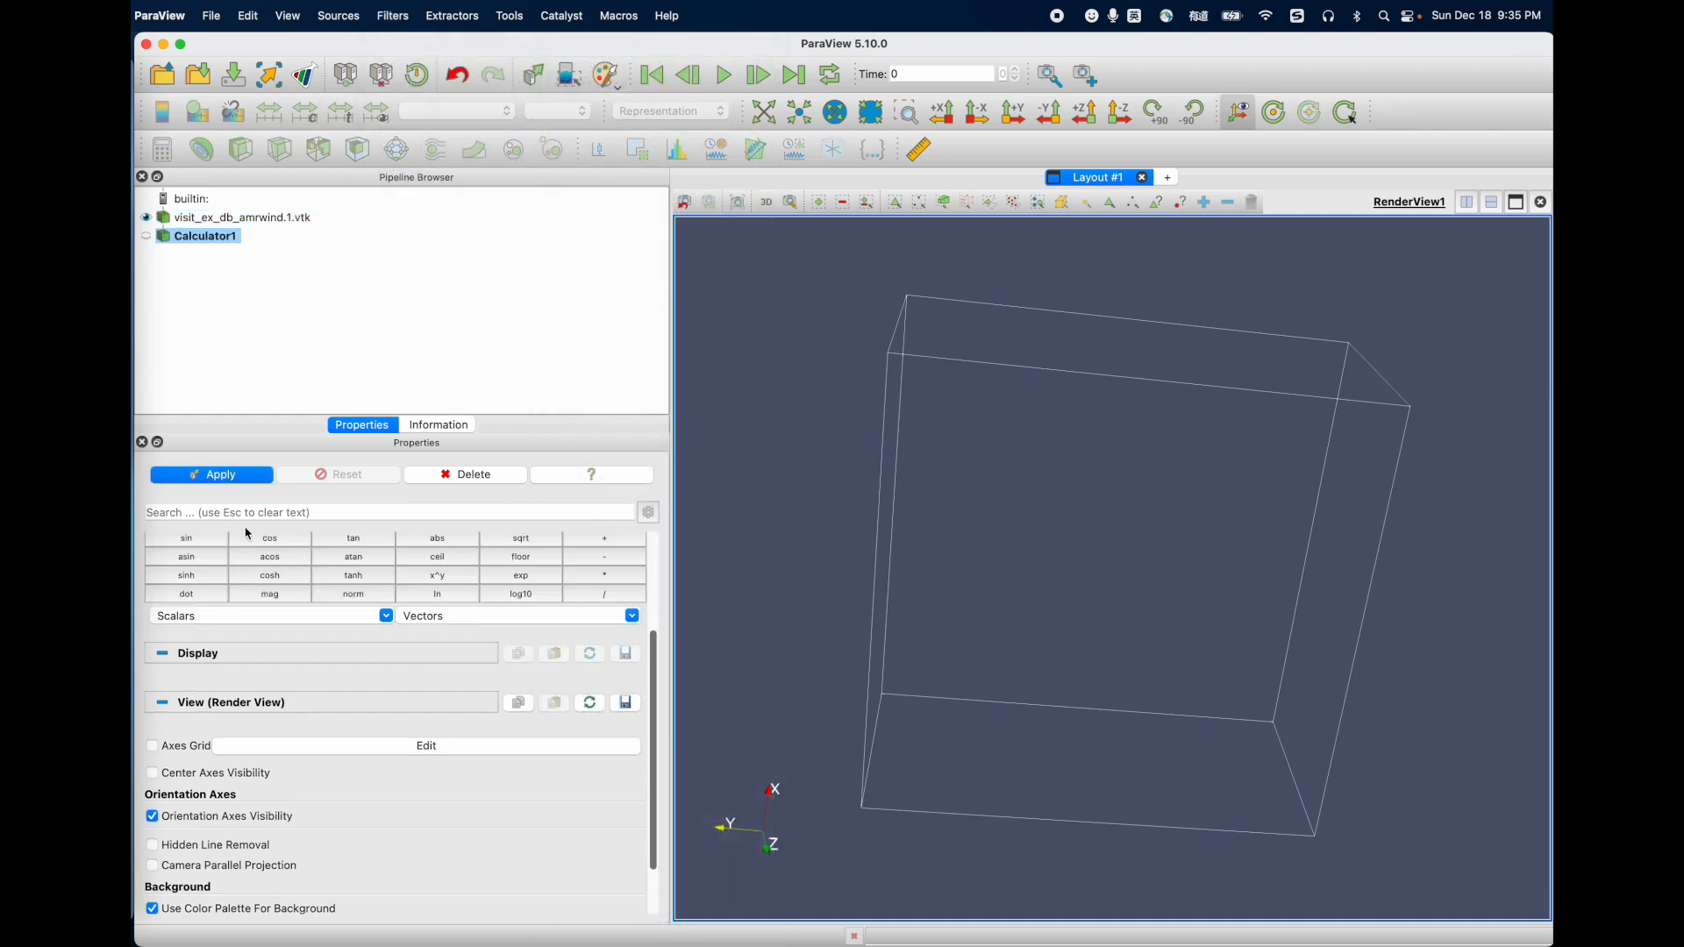
# Step: Name the Calculator's result array Customized_Vector
pyautogui.scroll(5, 248, 537)
pyautogui.moveTo(252, 638); pyautogui.dragTo(281, 633)
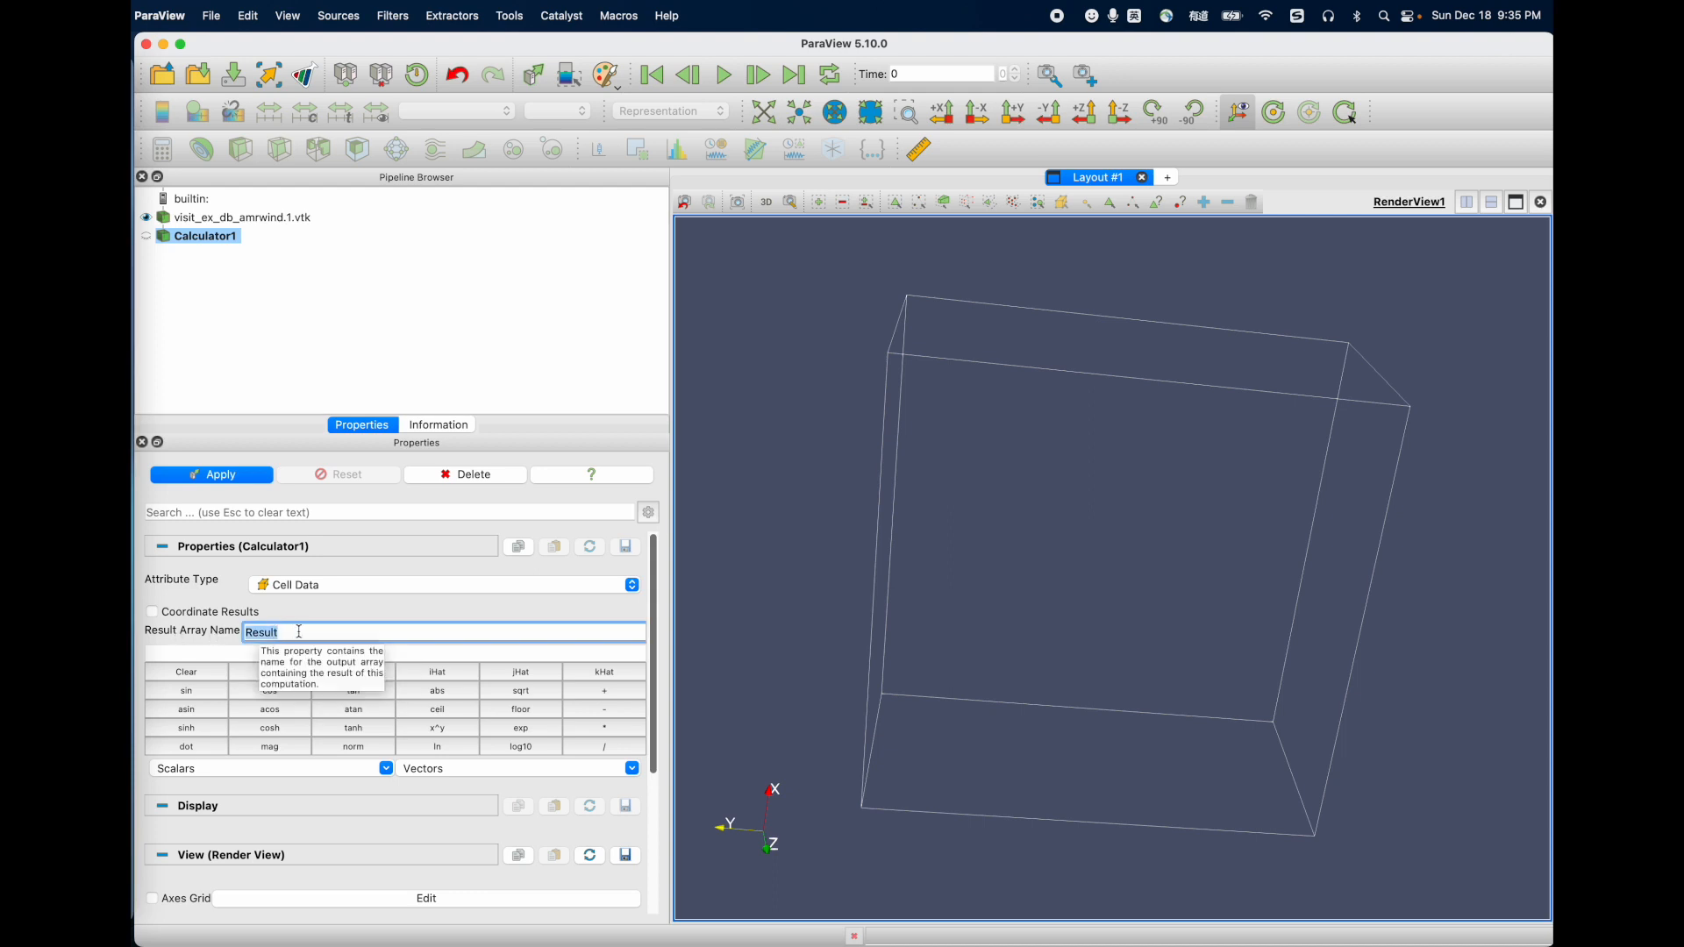
pyautogui.write('Customized_Vector')
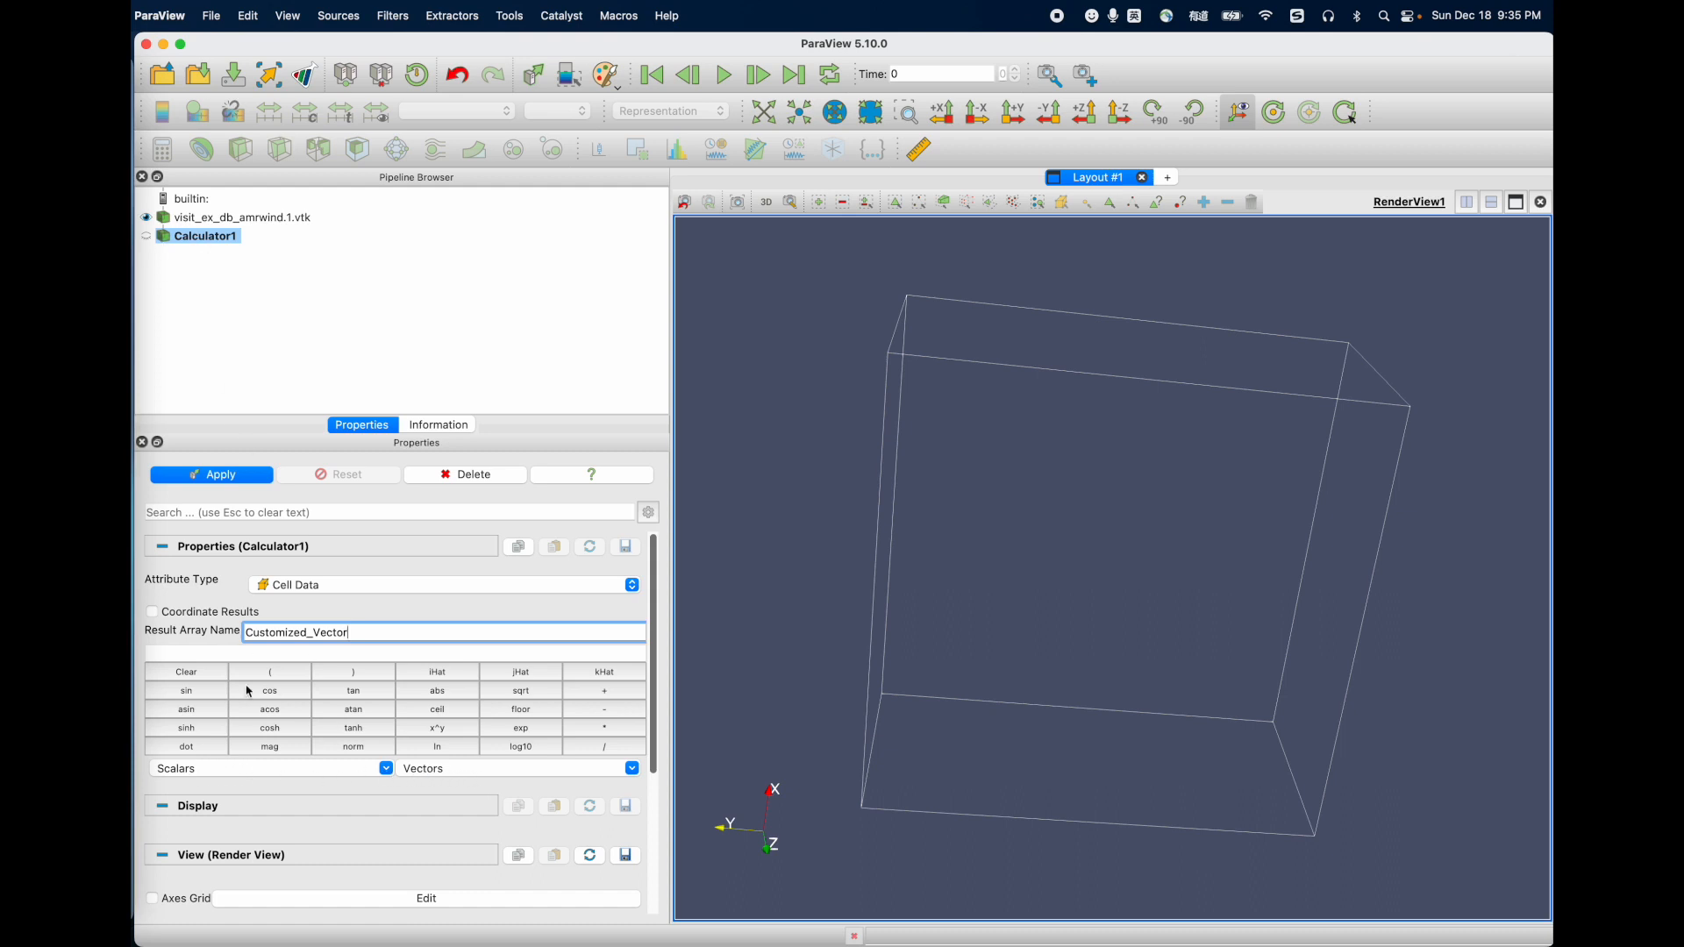
# Step: Start the Calculator expression with the x component term "mesh_topo/velocityx"*iHat+
pyautogui.click(221, 769)
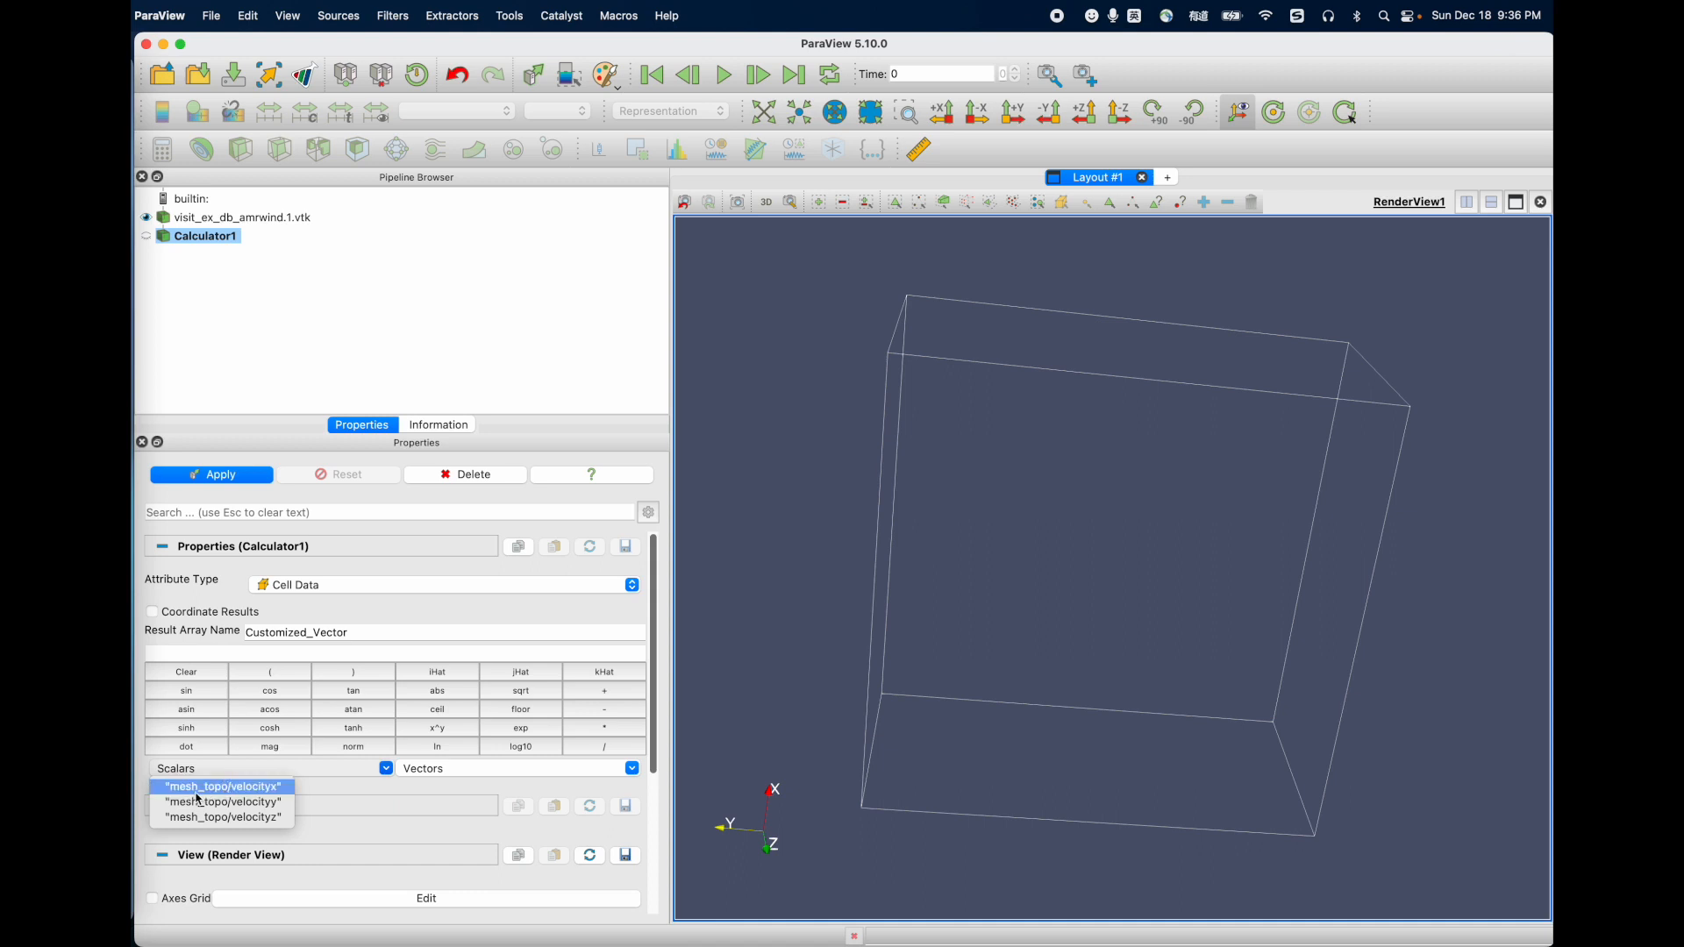
pyautogui.click(246, 790)
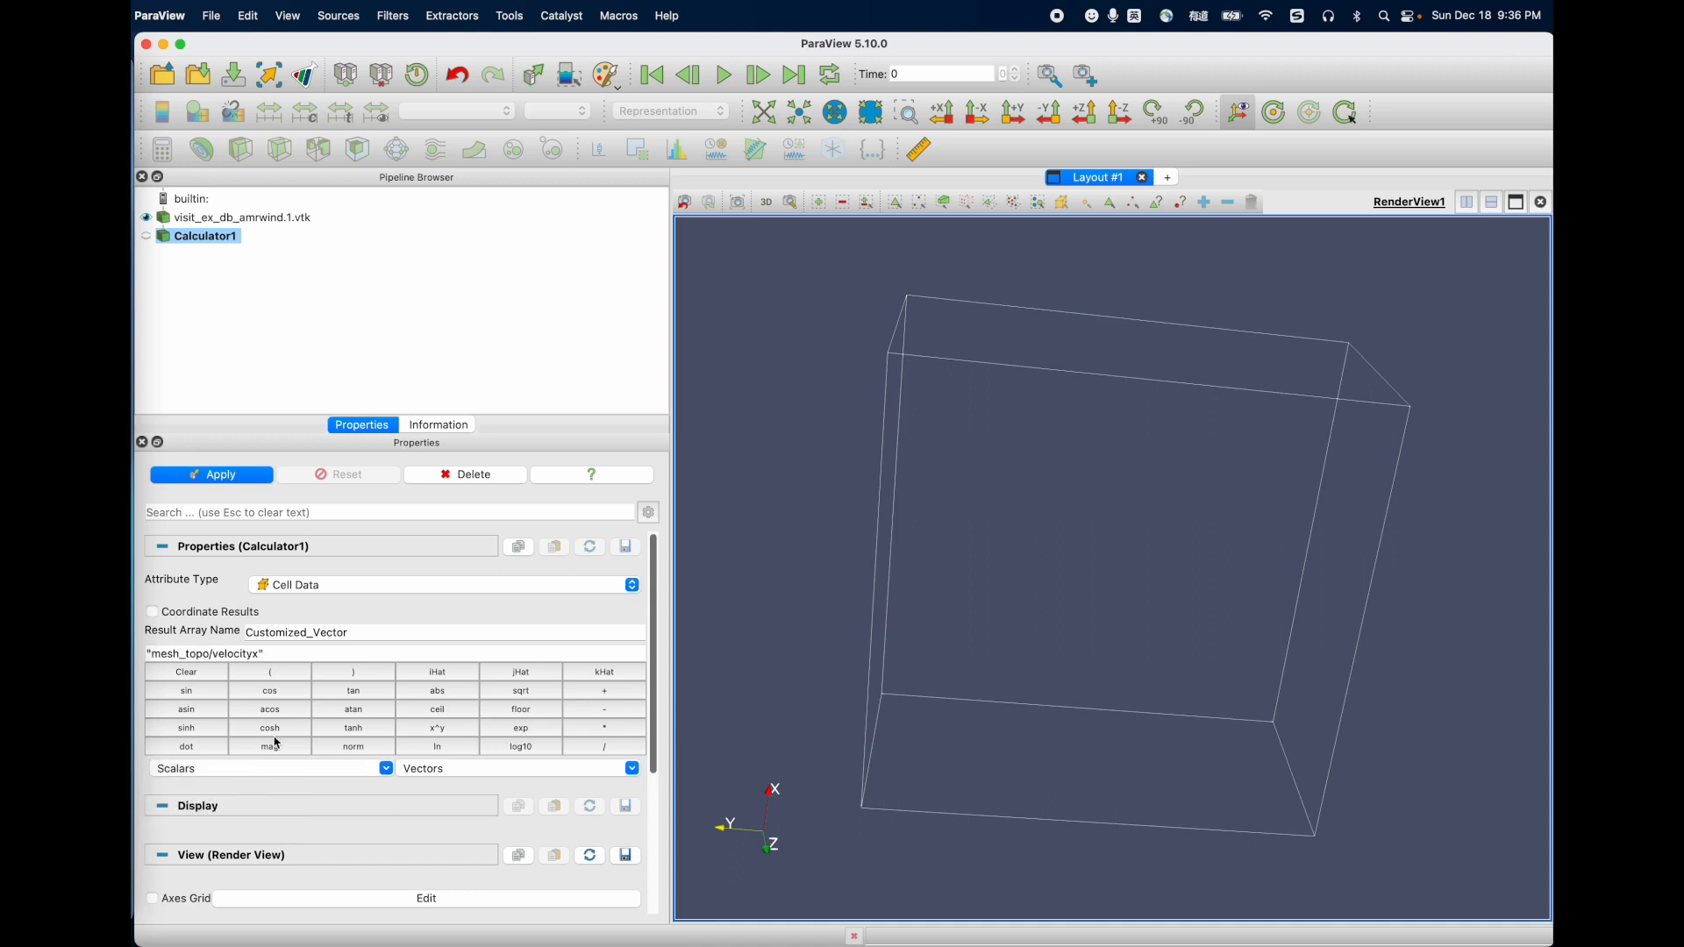
pyautogui.tripleClick(291, 655)
pyautogui.click(293, 655)
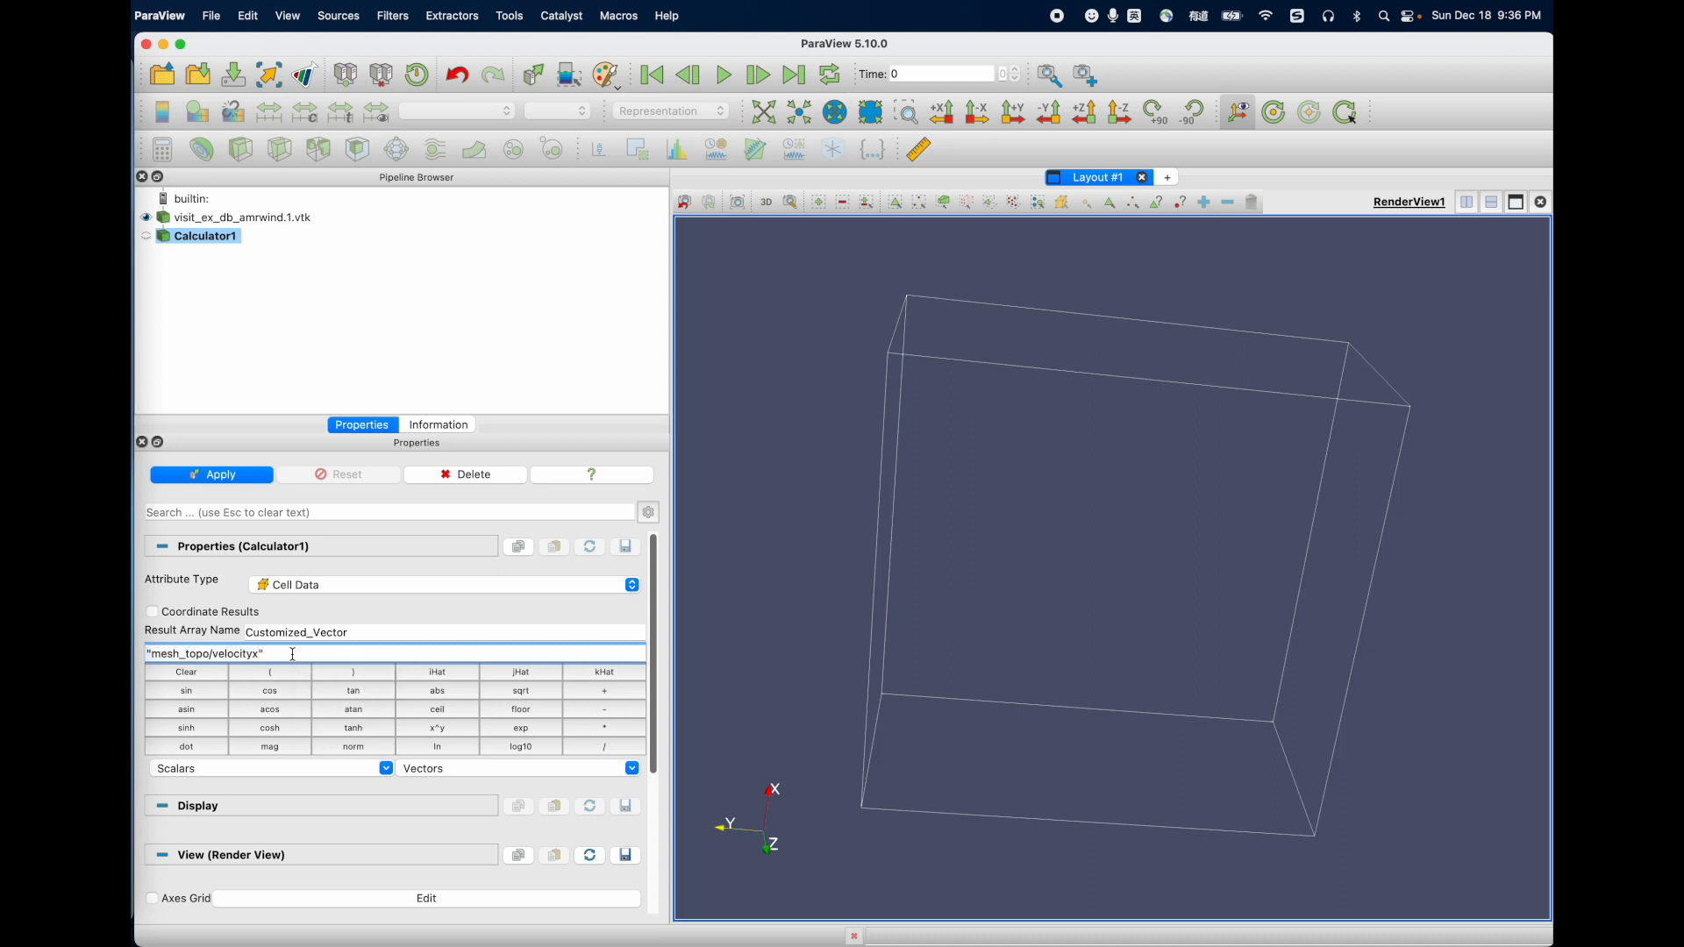
pyautogui.write('*')
pyautogui.click(437, 675)
pyautogui.write('+')
# Step: Complete the expression with "mesh_topo/velocityy"*jHat+"mesh_topo/velocityz"*kHat and apply the Calculator filter
pyautogui.click(279, 770)
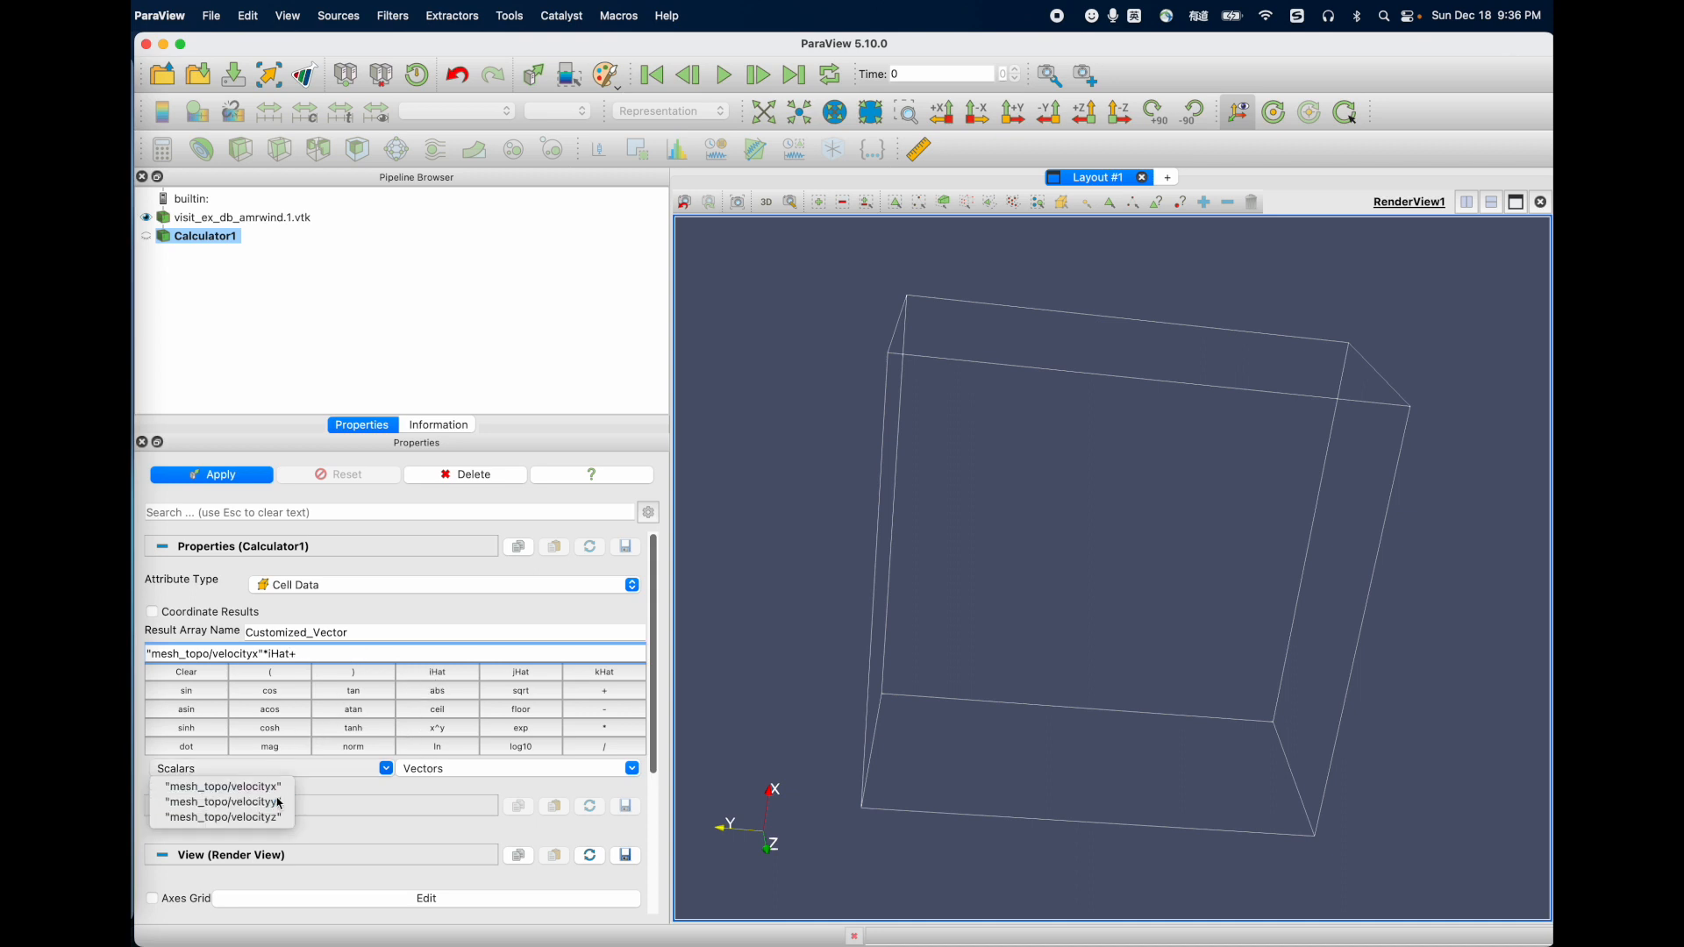
pyautogui.click(283, 800)
pyautogui.write('*')
pyautogui.click(517, 675)
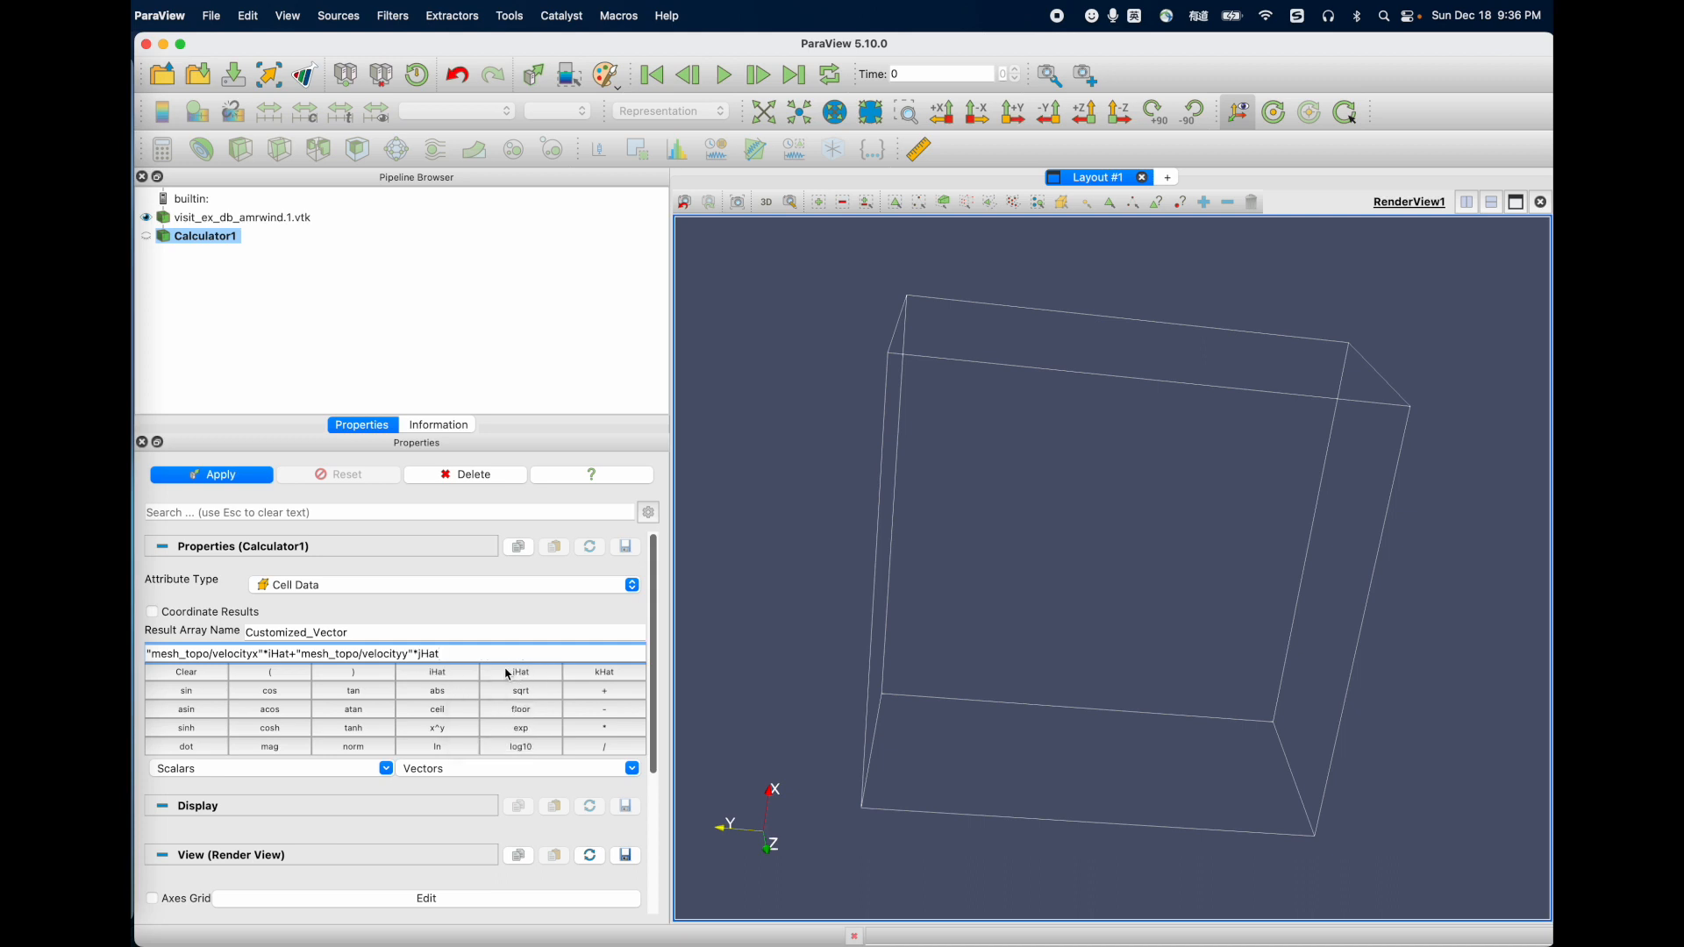
pyautogui.write('+')
pyautogui.click(342, 768)
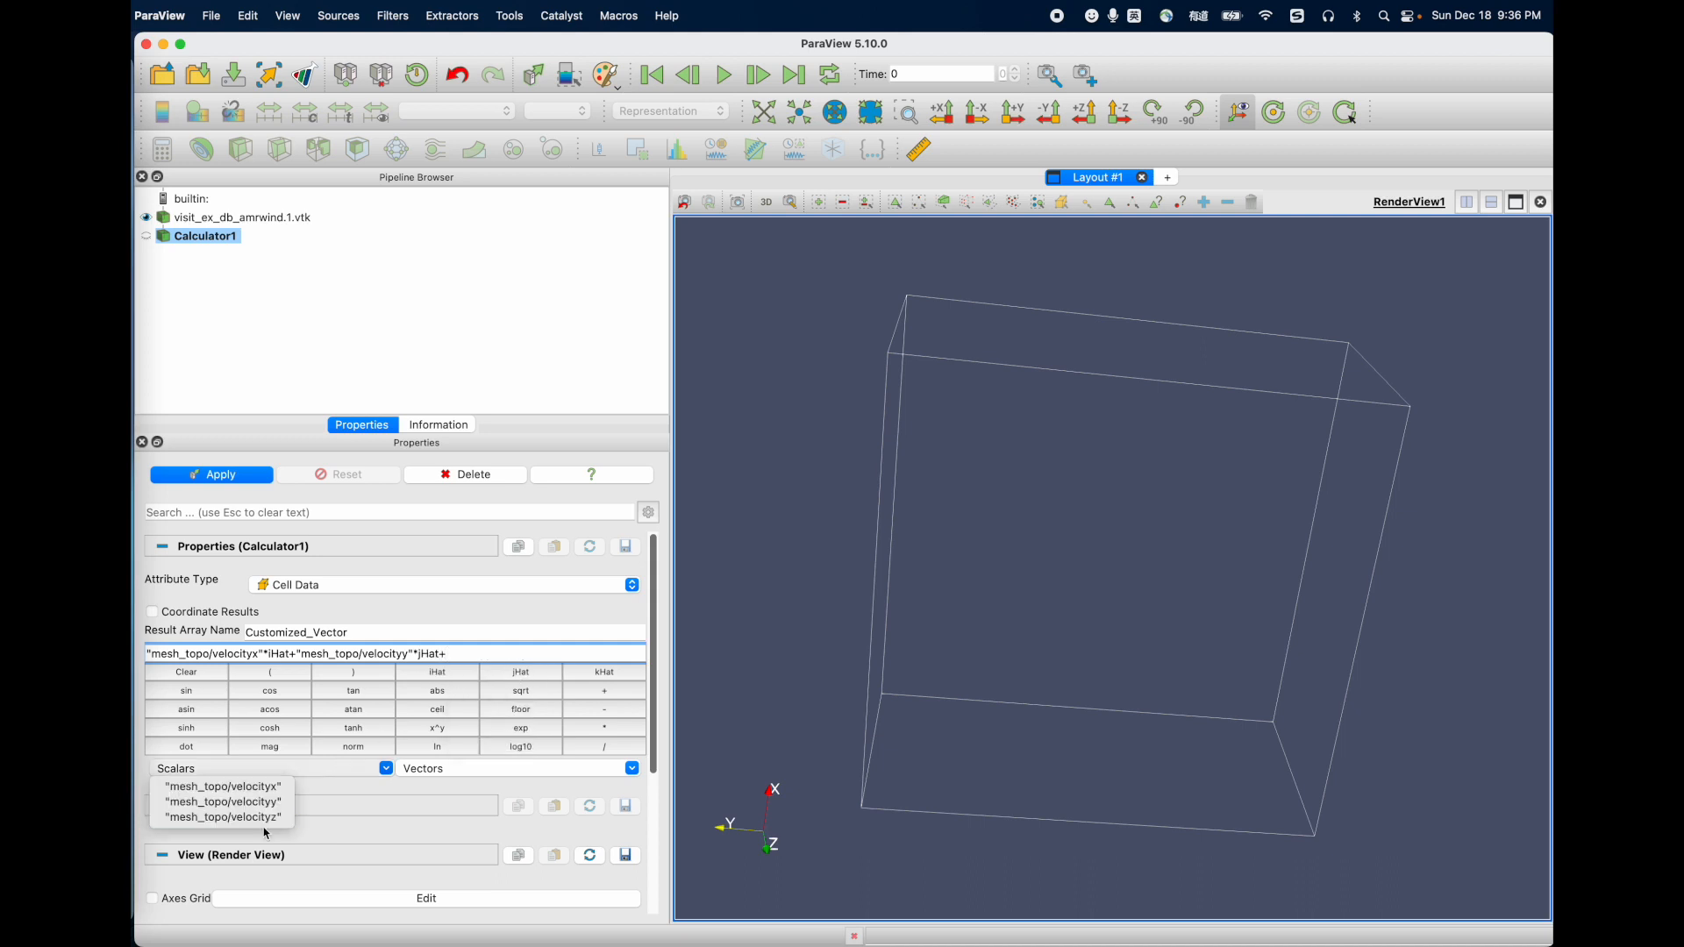
pyautogui.click(272, 820)
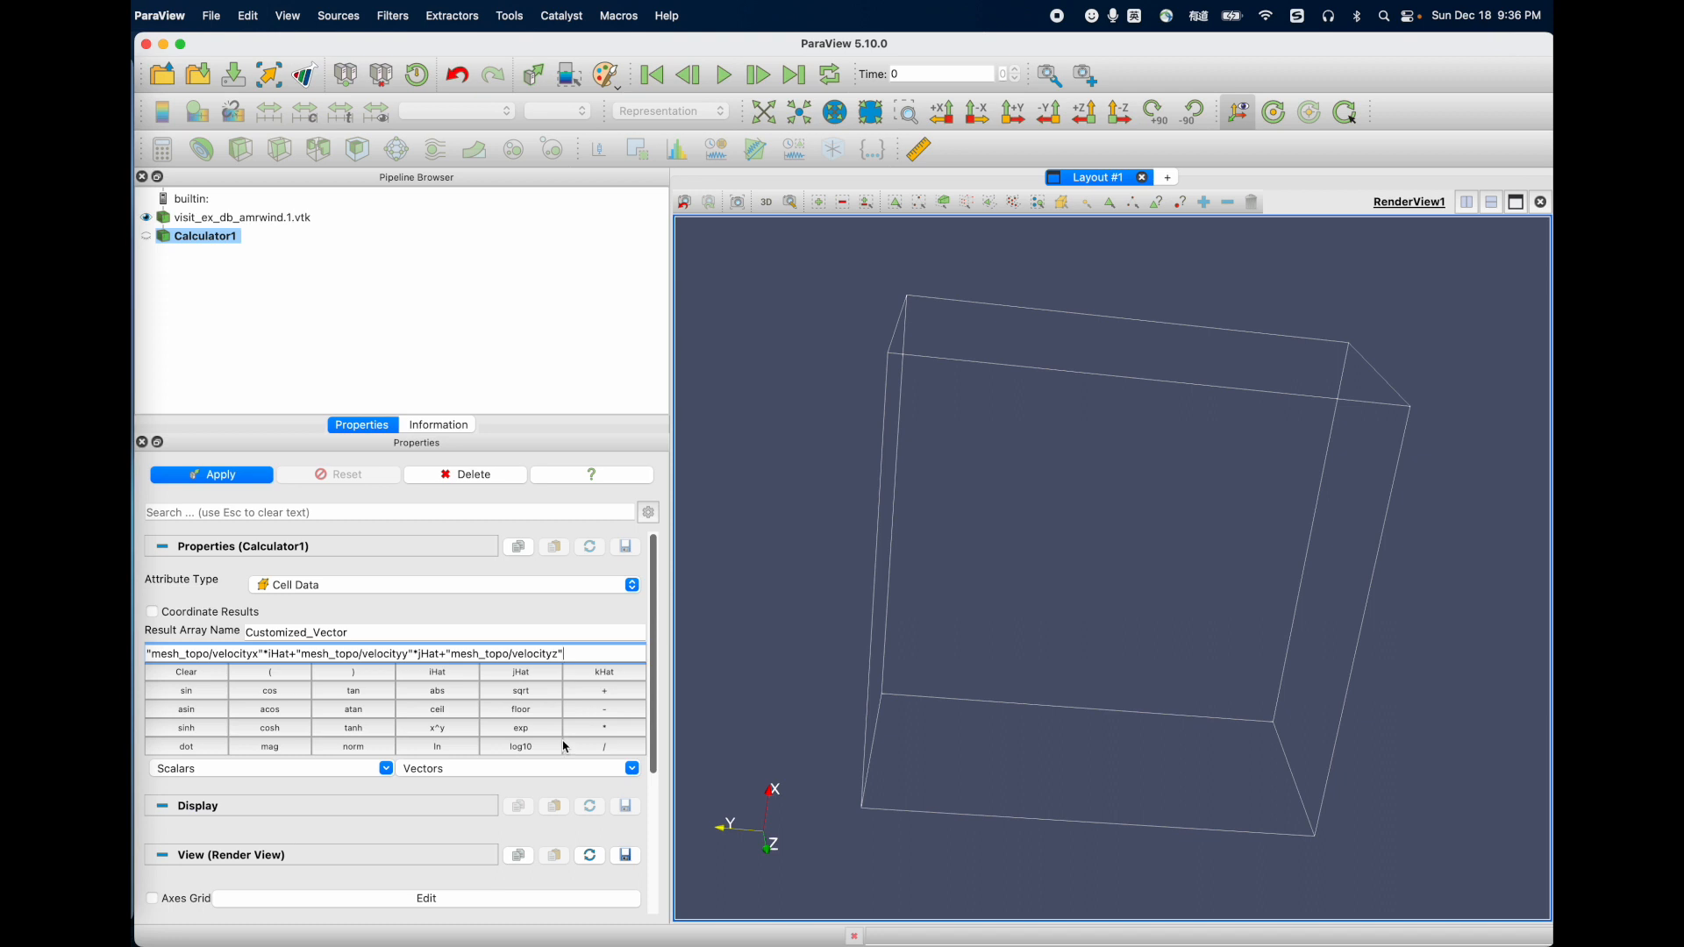
pyautogui.click(605, 672)
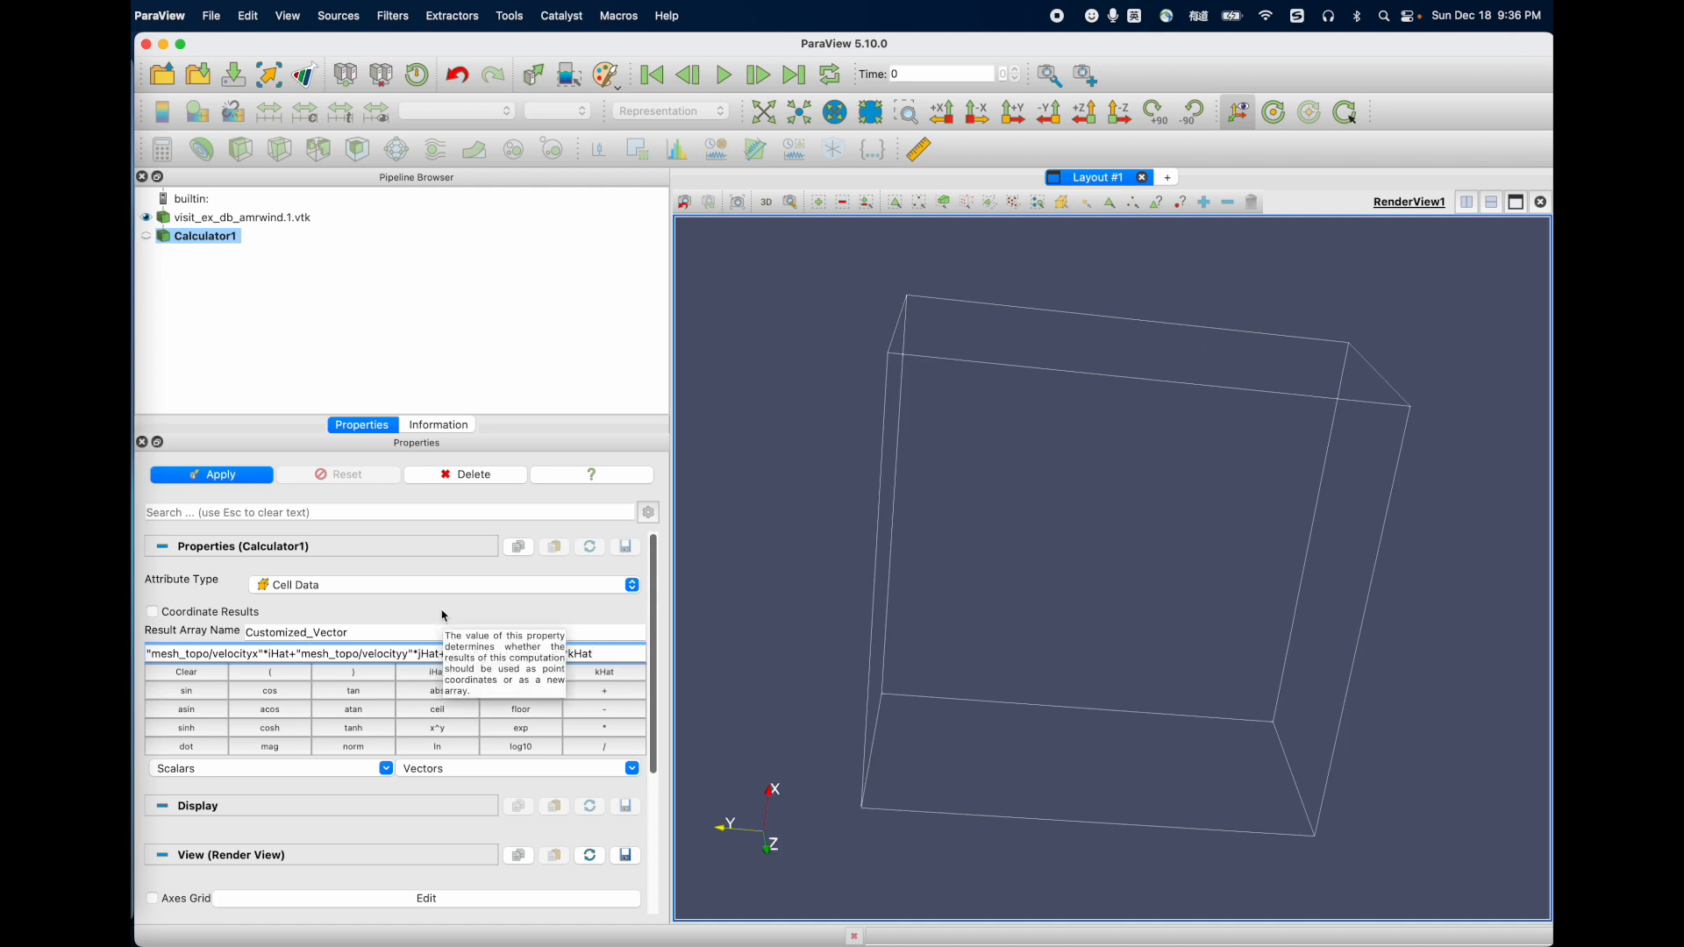
pyautogui.click(217, 474)
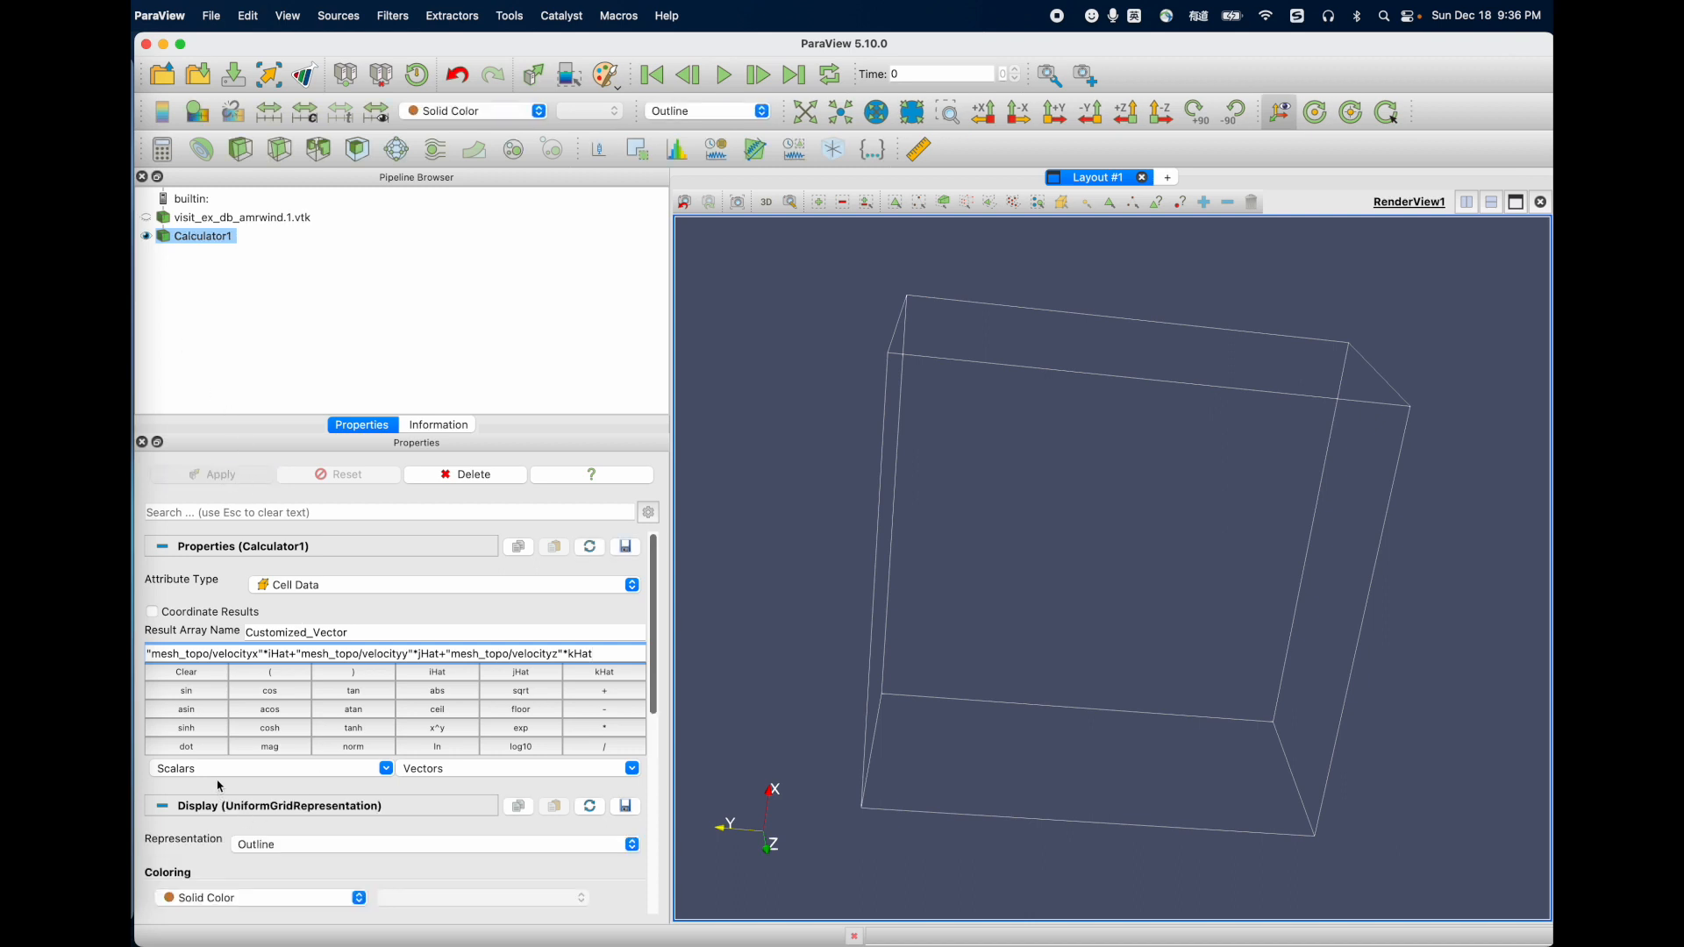
# Step: Check which arrays the Calculator output can be colored by and review its vector expression
pyautogui.scroll(-5, 263, 857)
pyautogui.click(243, 747)
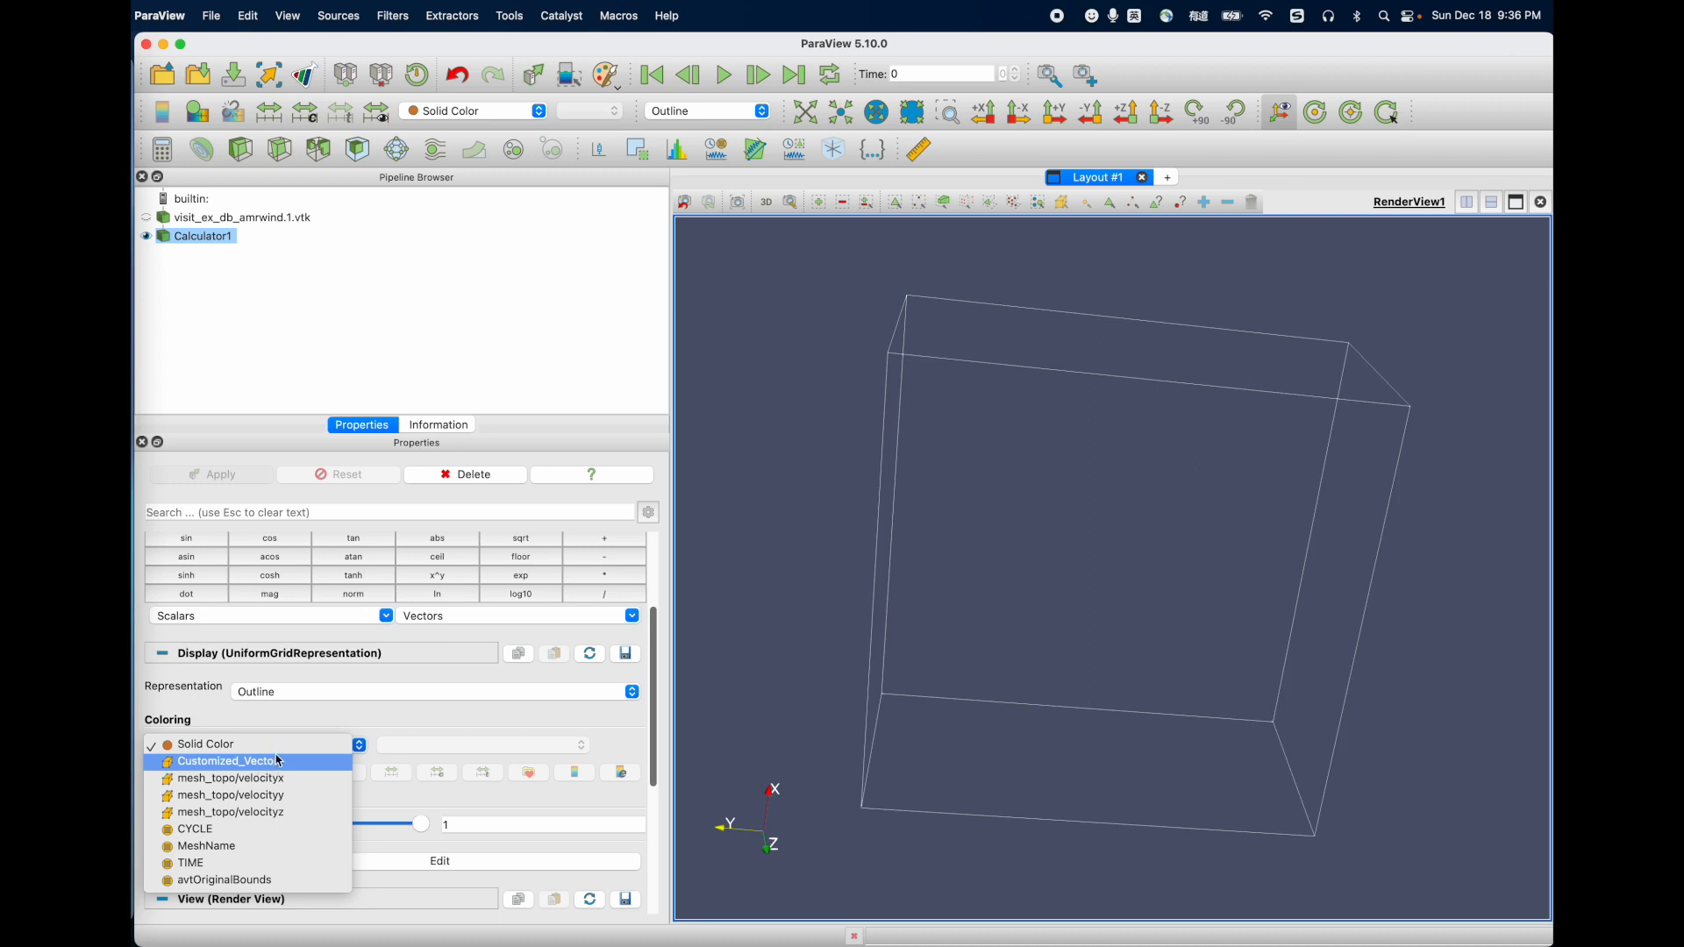
pyautogui.click(315, 714)
pyautogui.scroll(5, 297, 723)
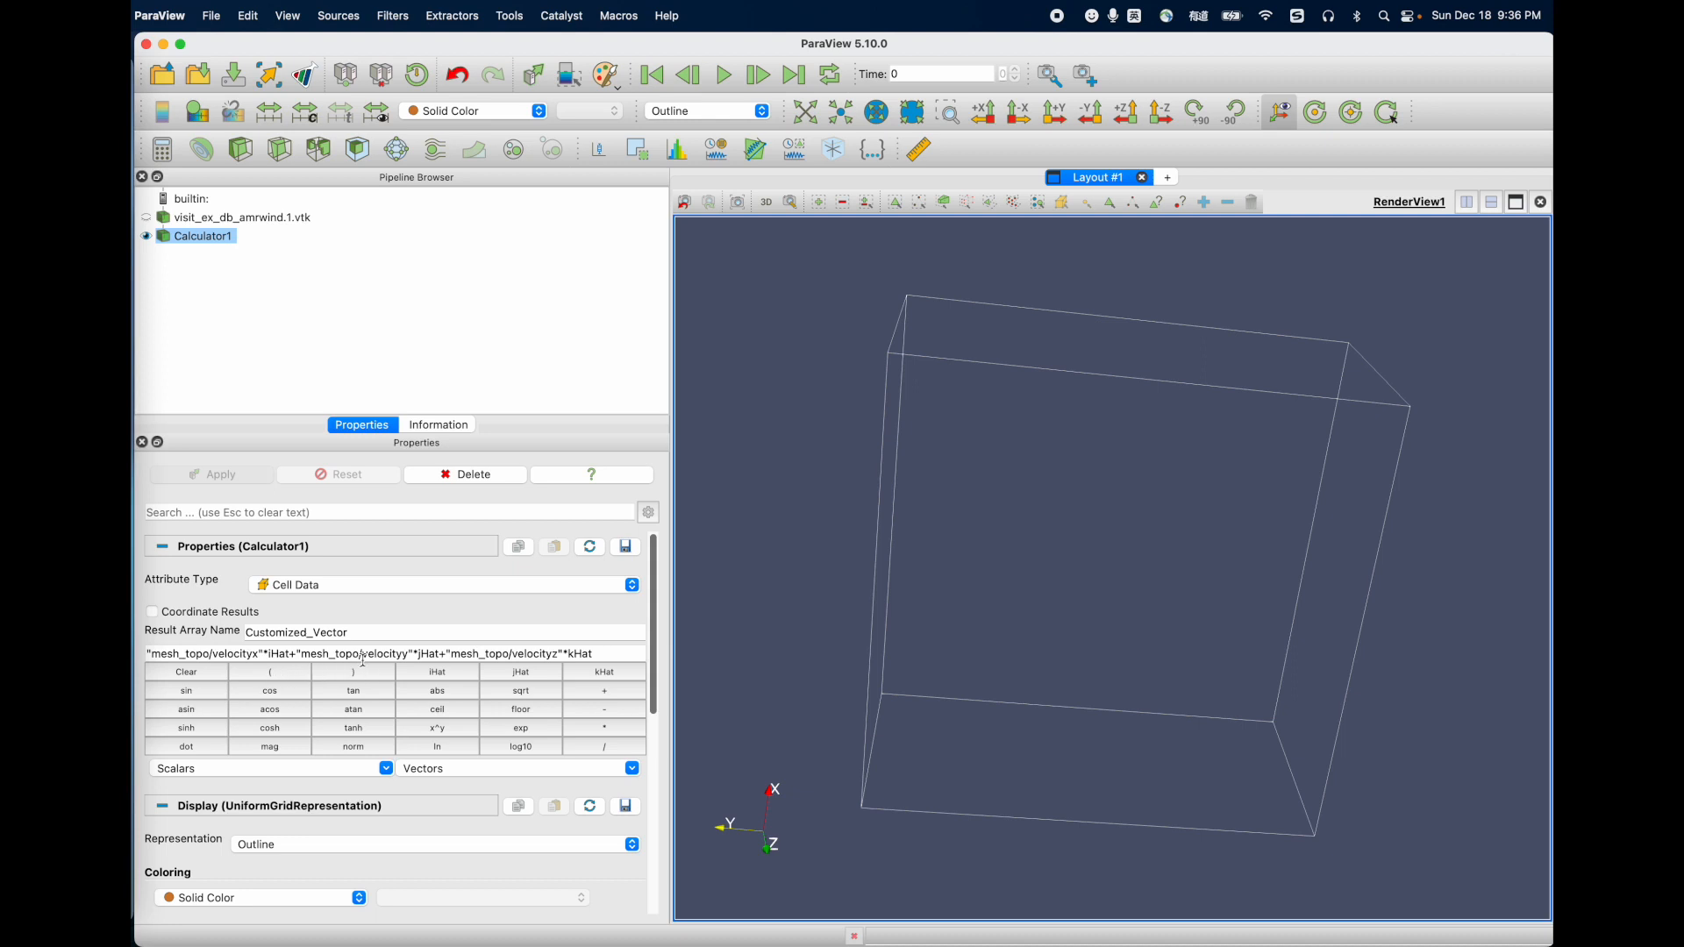
pyautogui.scroll(-1, 361, 671)
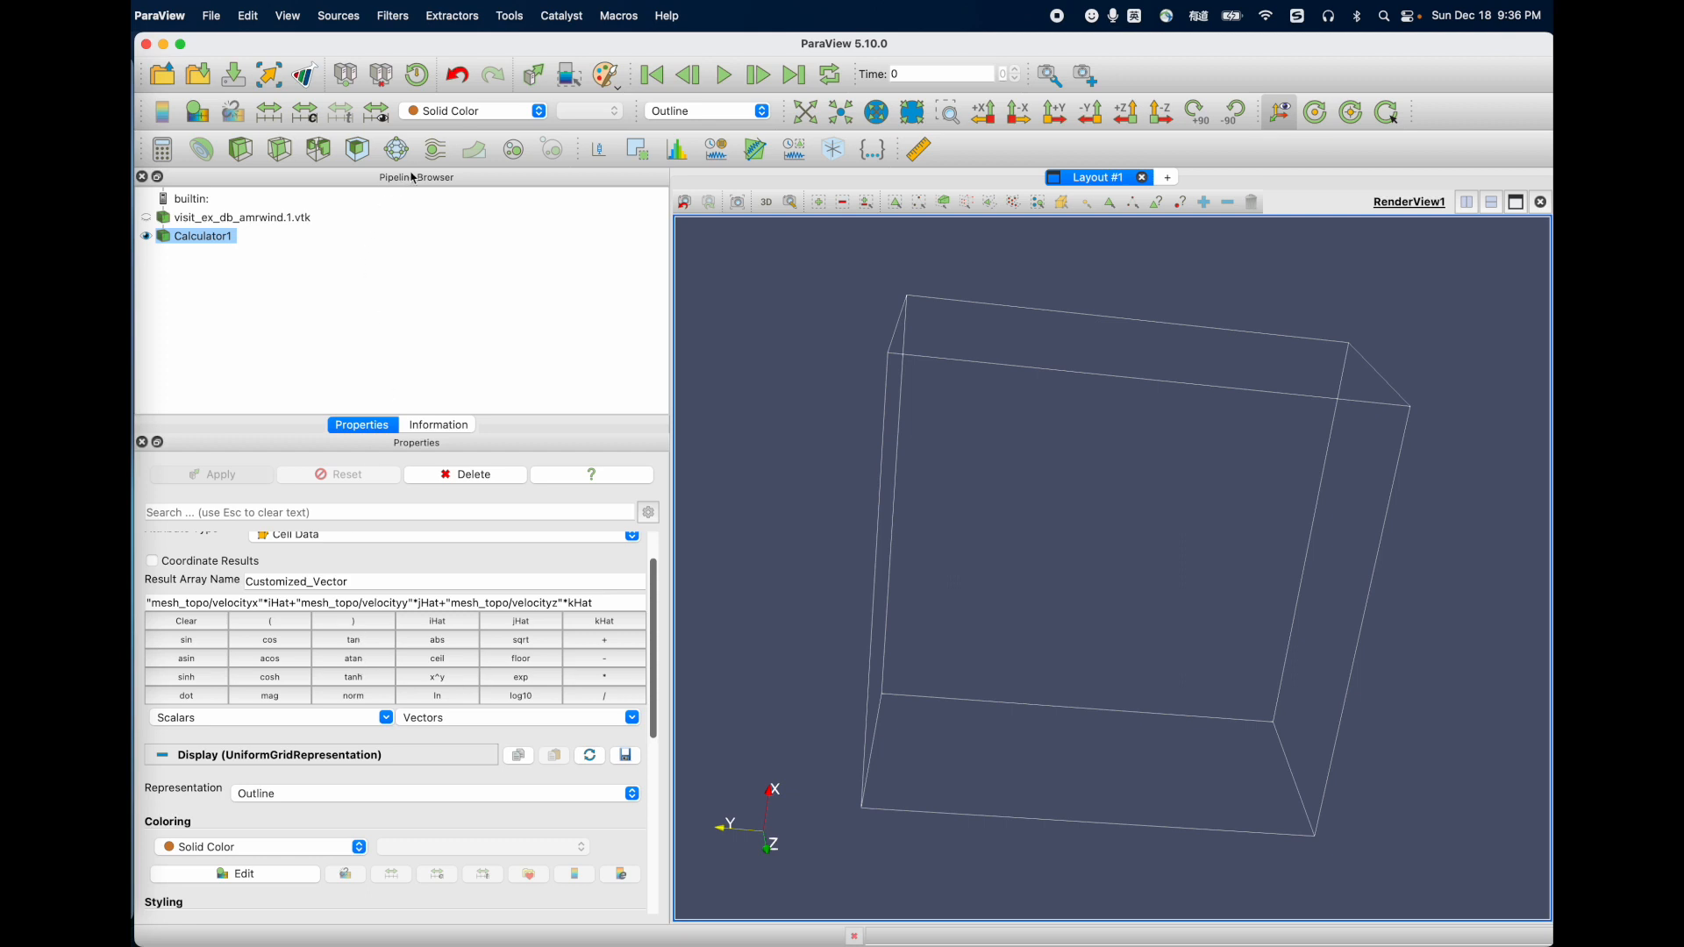
# Step: Add a Stream Tracer to Calculator1 with the Point Cloud seed type and apply it
pyautogui.click(436, 150)
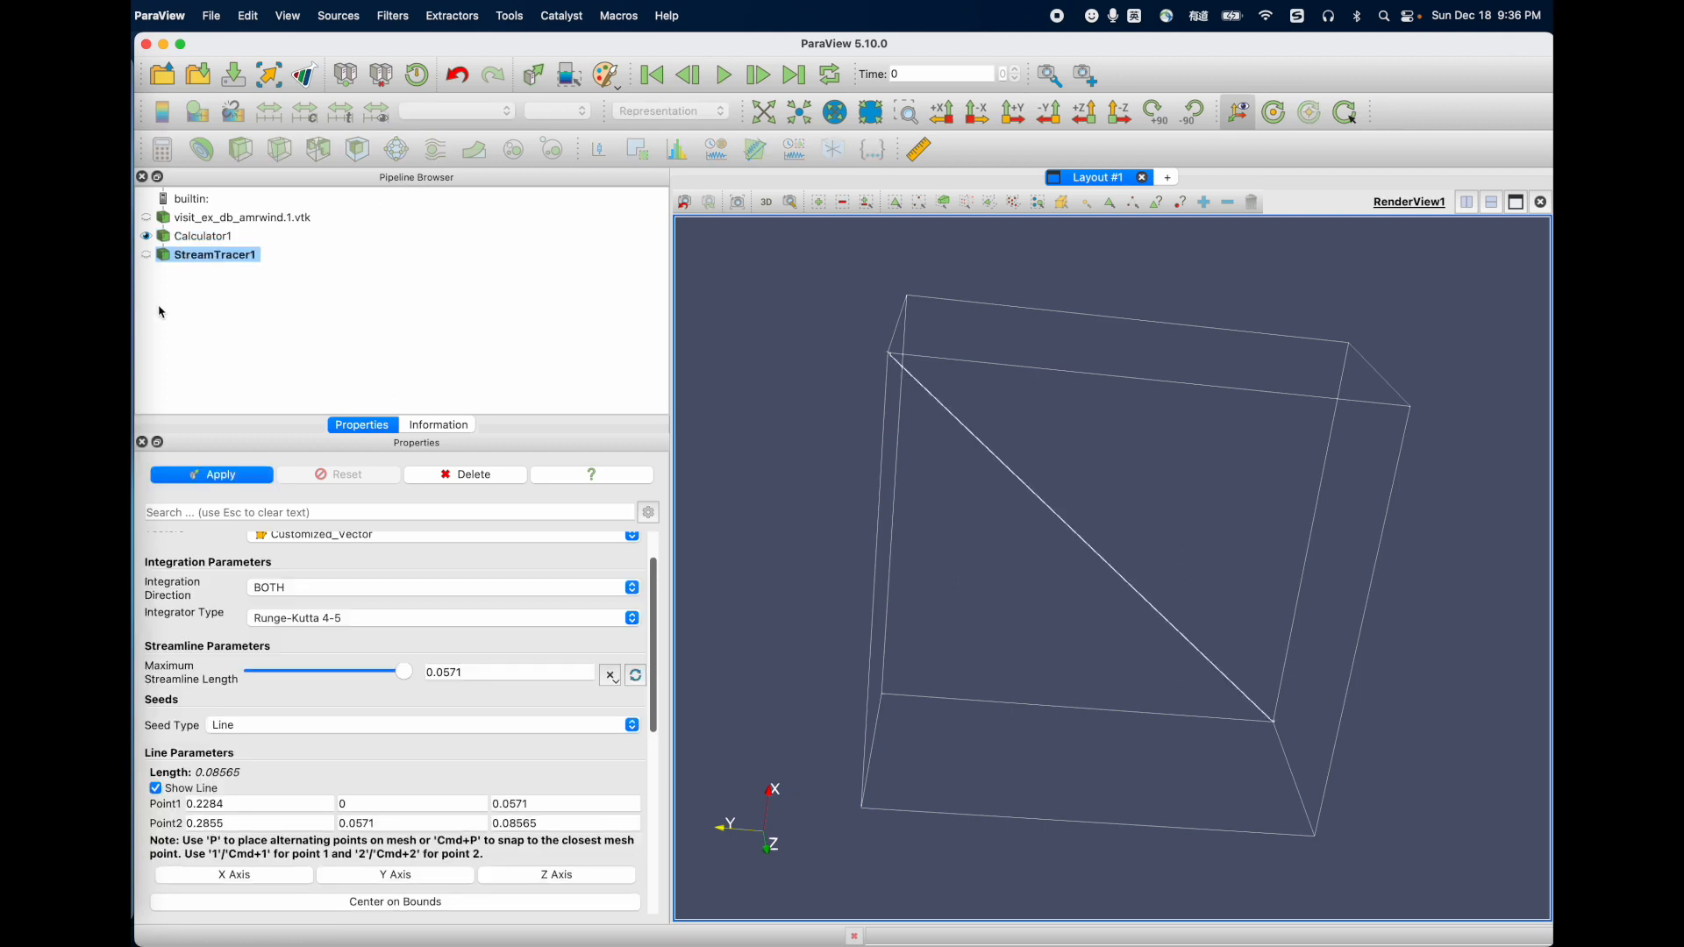
pyautogui.scroll(1, 299, 618)
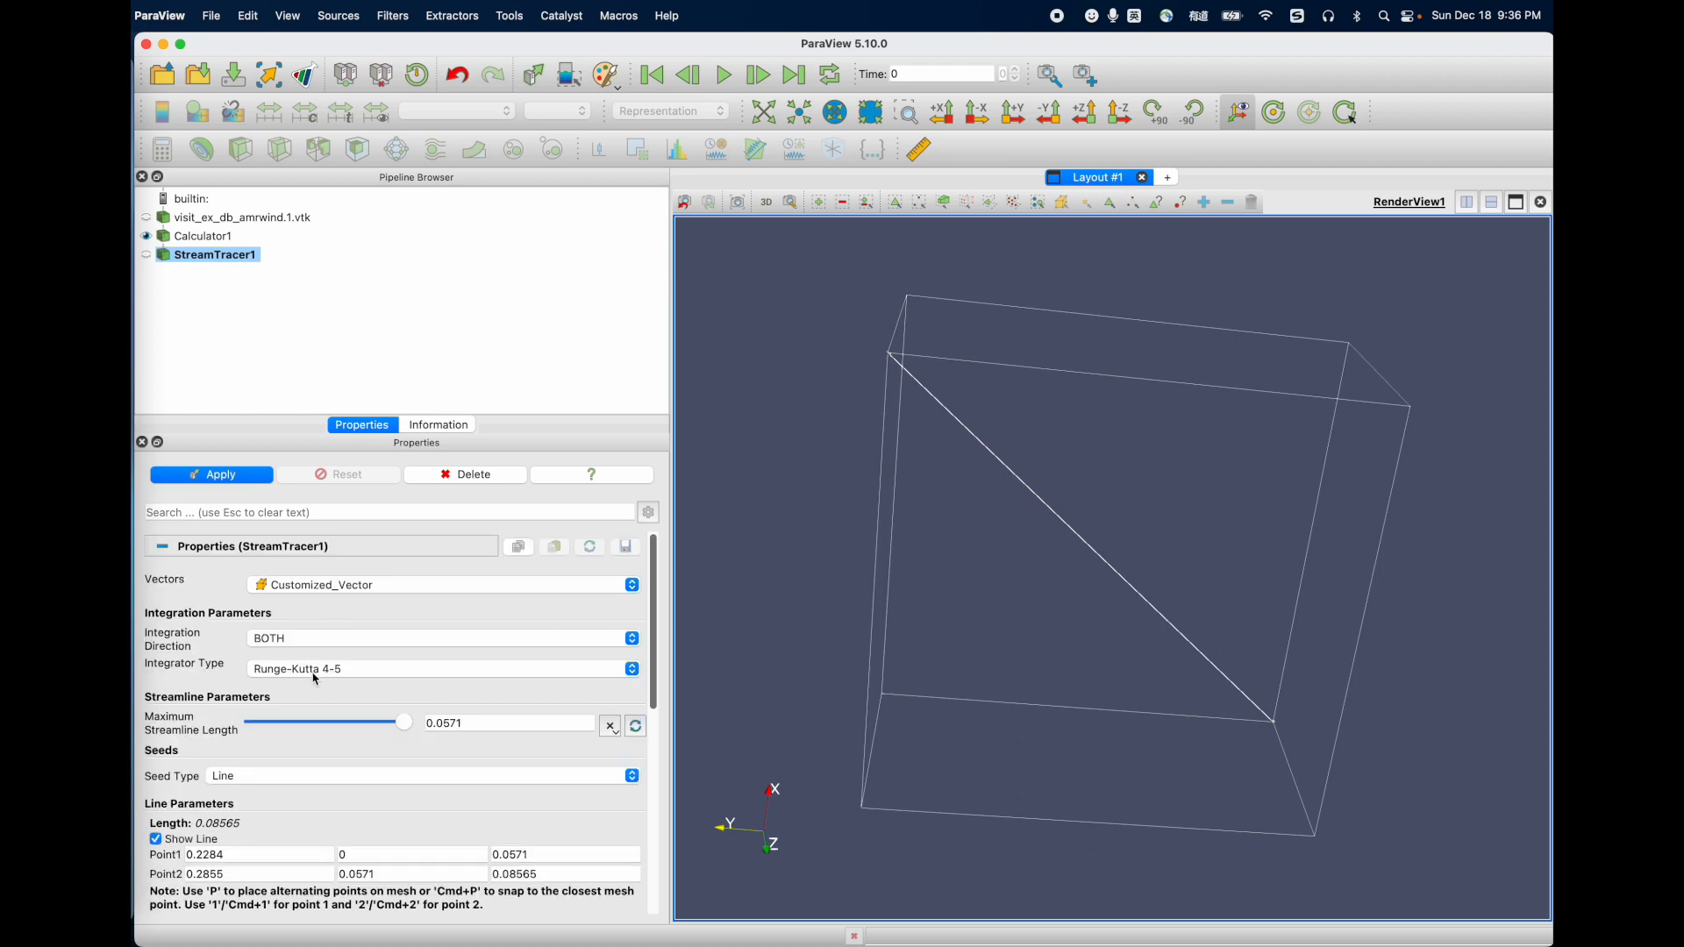
pyautogui.scroll(-5, 324, 702)
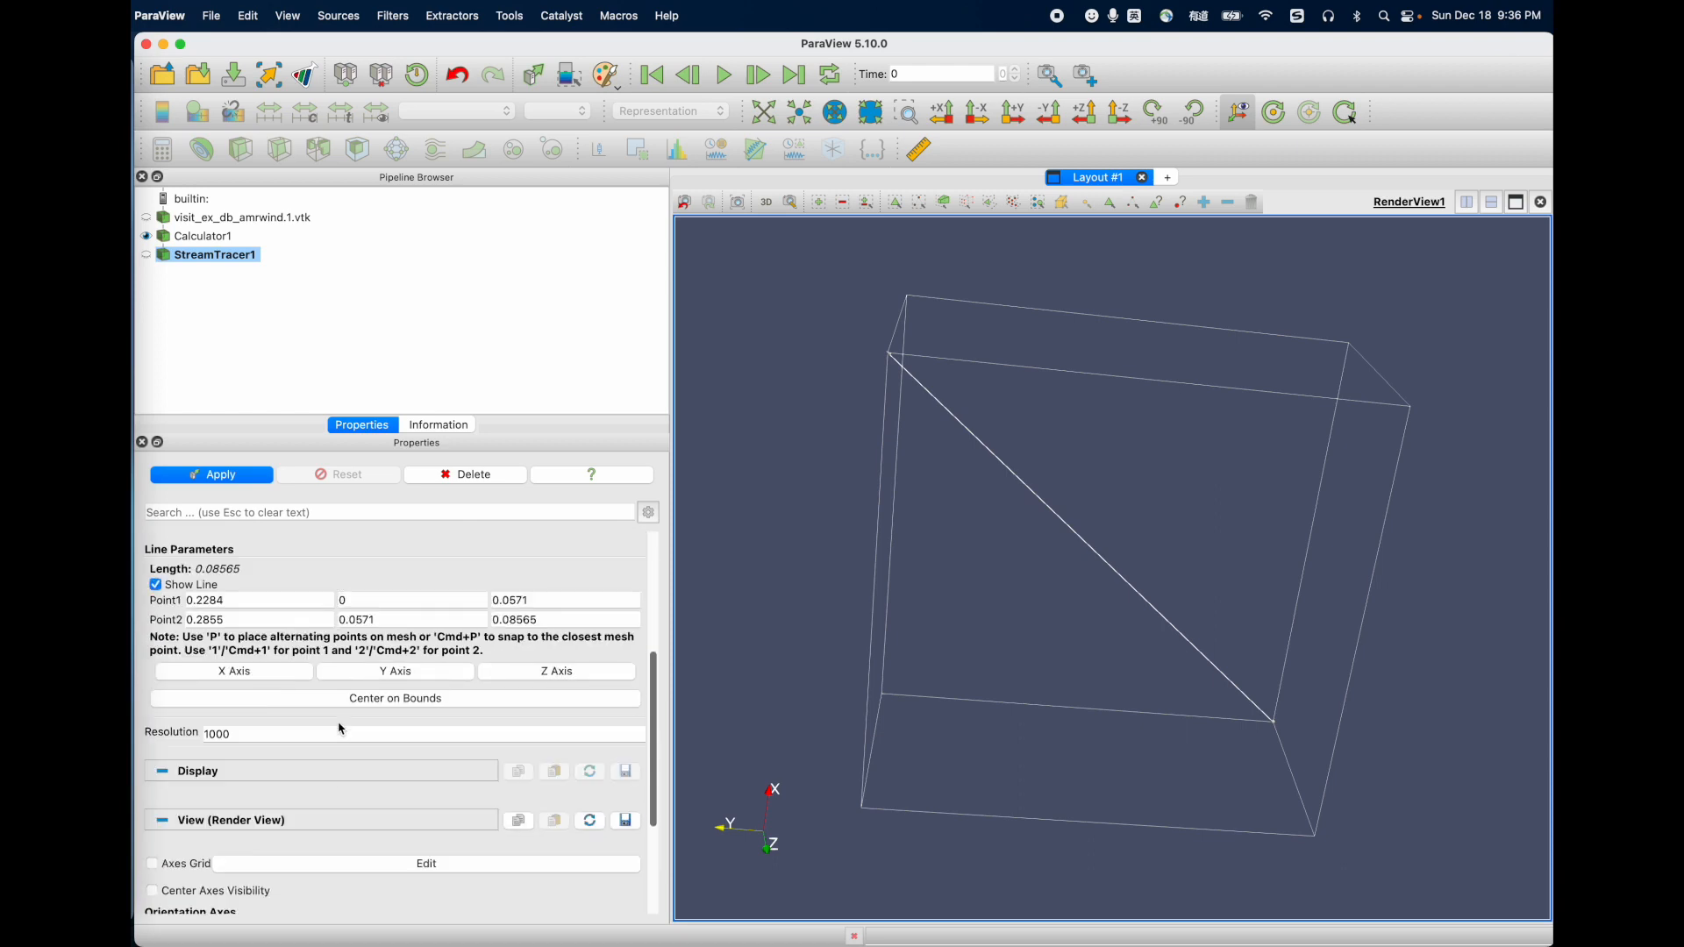
pyautogui.scroll(5, 341, 729)
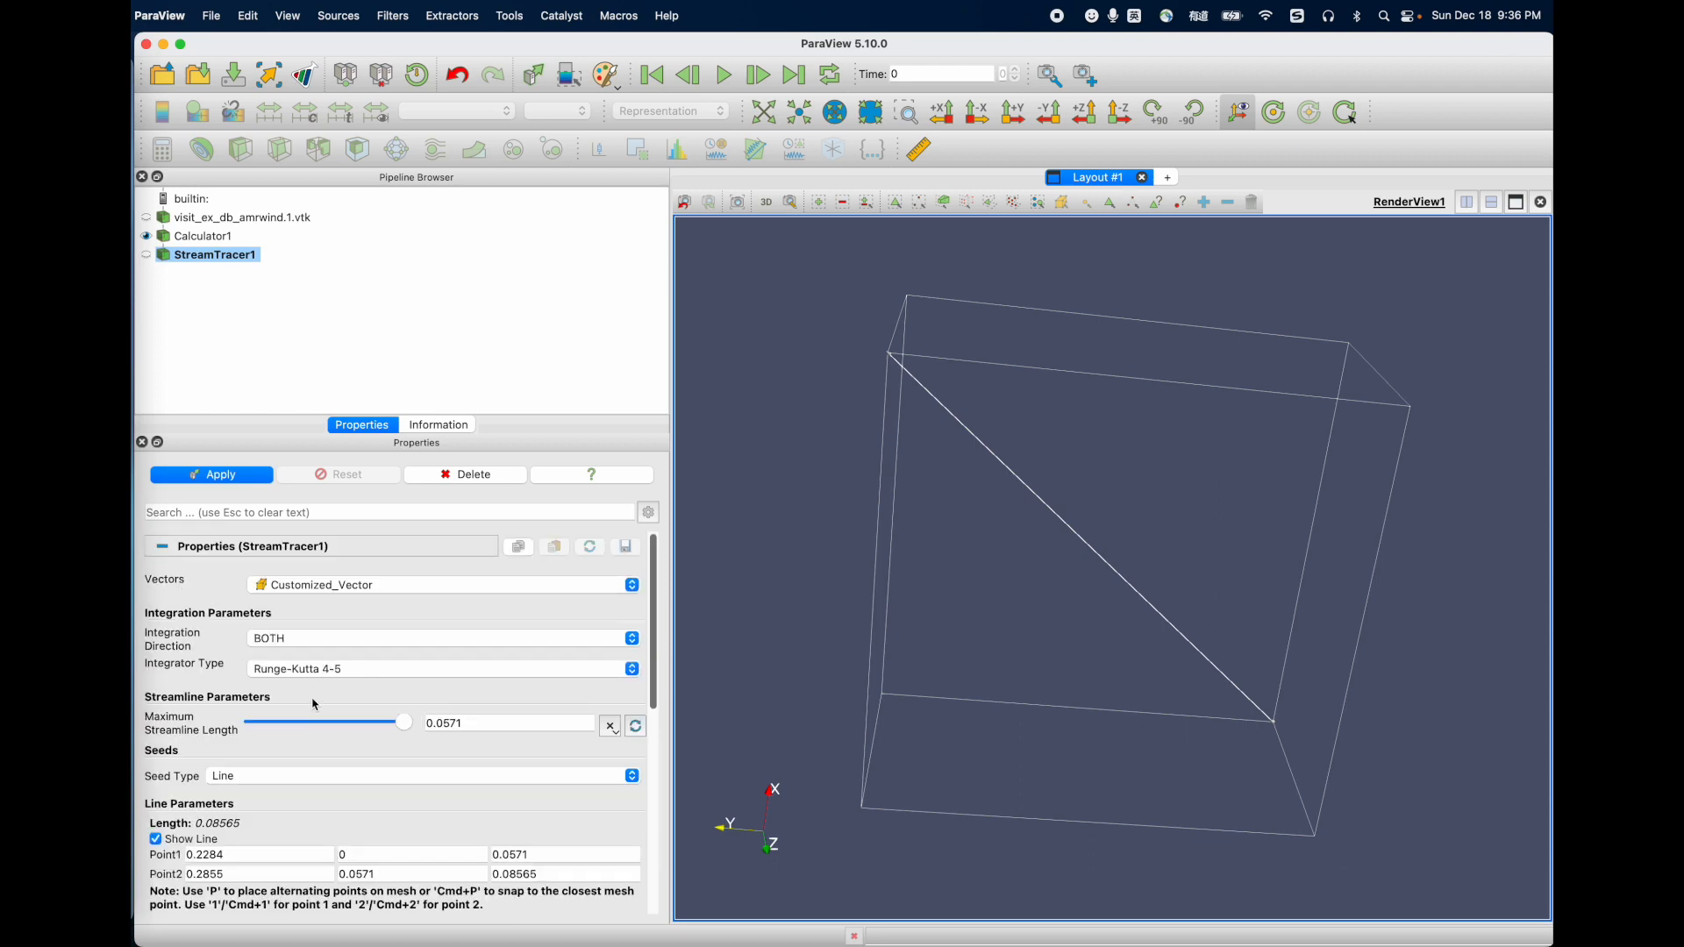
pyautogui.click(267, 777)
pyautogui.click(270, 792)
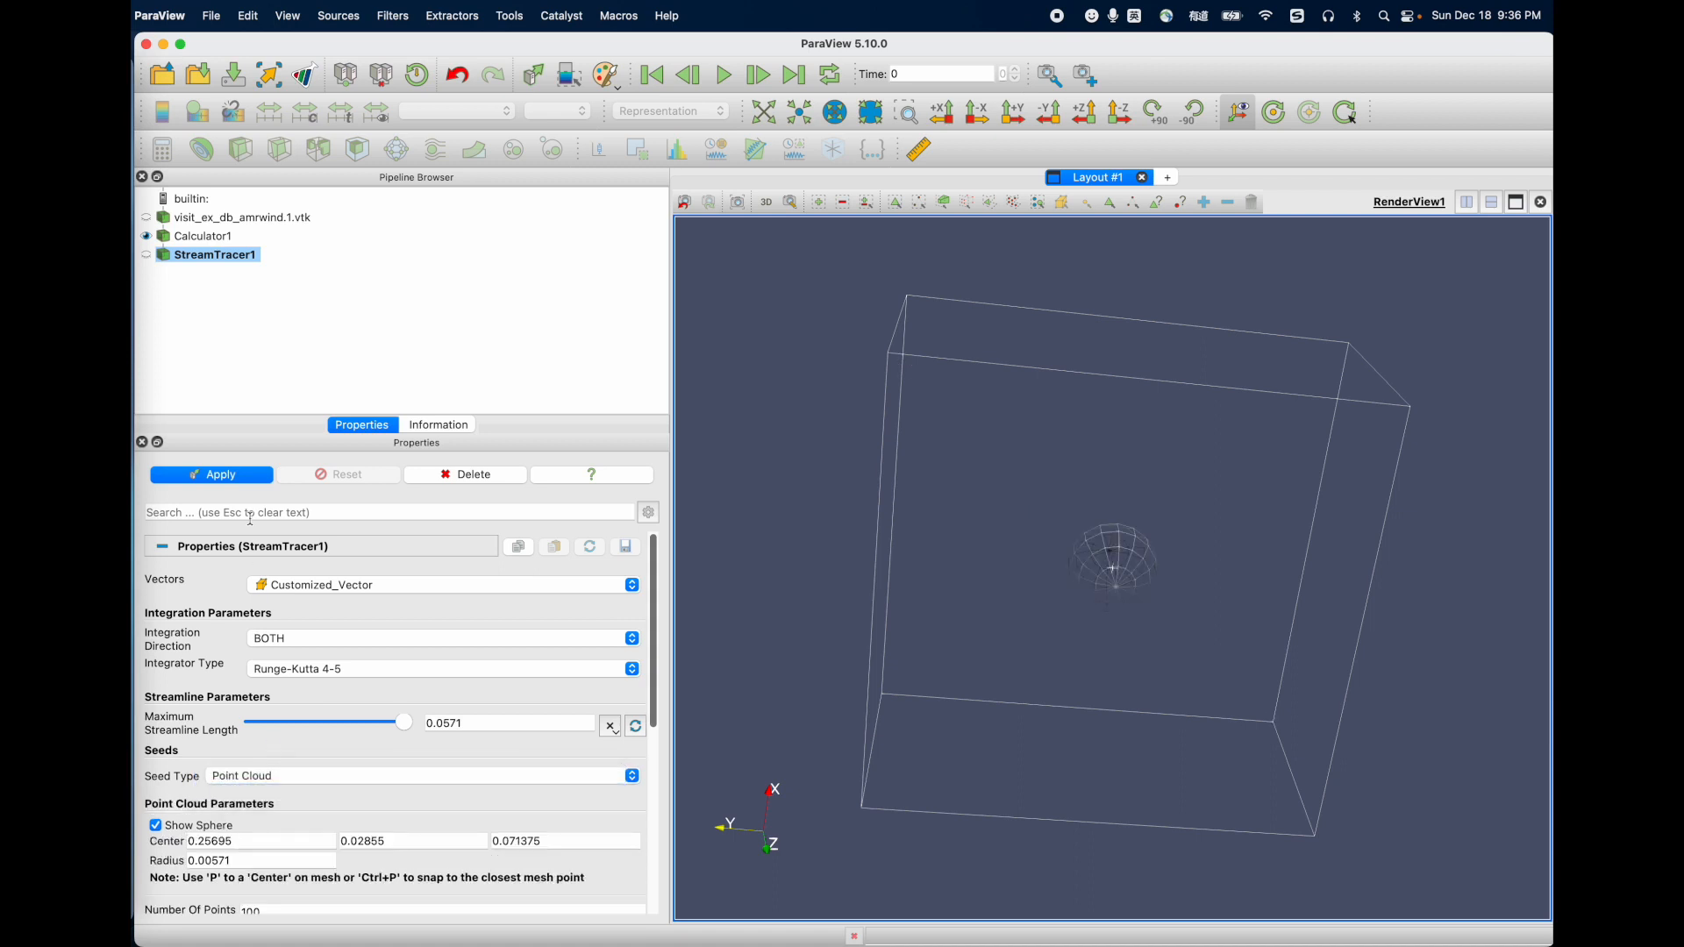
pyautogui.click(215, 475)
# Step: Move the seed sphere to about (0.243, 0.021, 0.078), (0.244, 0.016, 0.079) and (0.242, 0.022, 0.079), applying the stream tracer between moves
pyautogui.moveTo(1096, 596); pyautogui.dragTo(1059, 689)
pyautogui.click(252, 474)
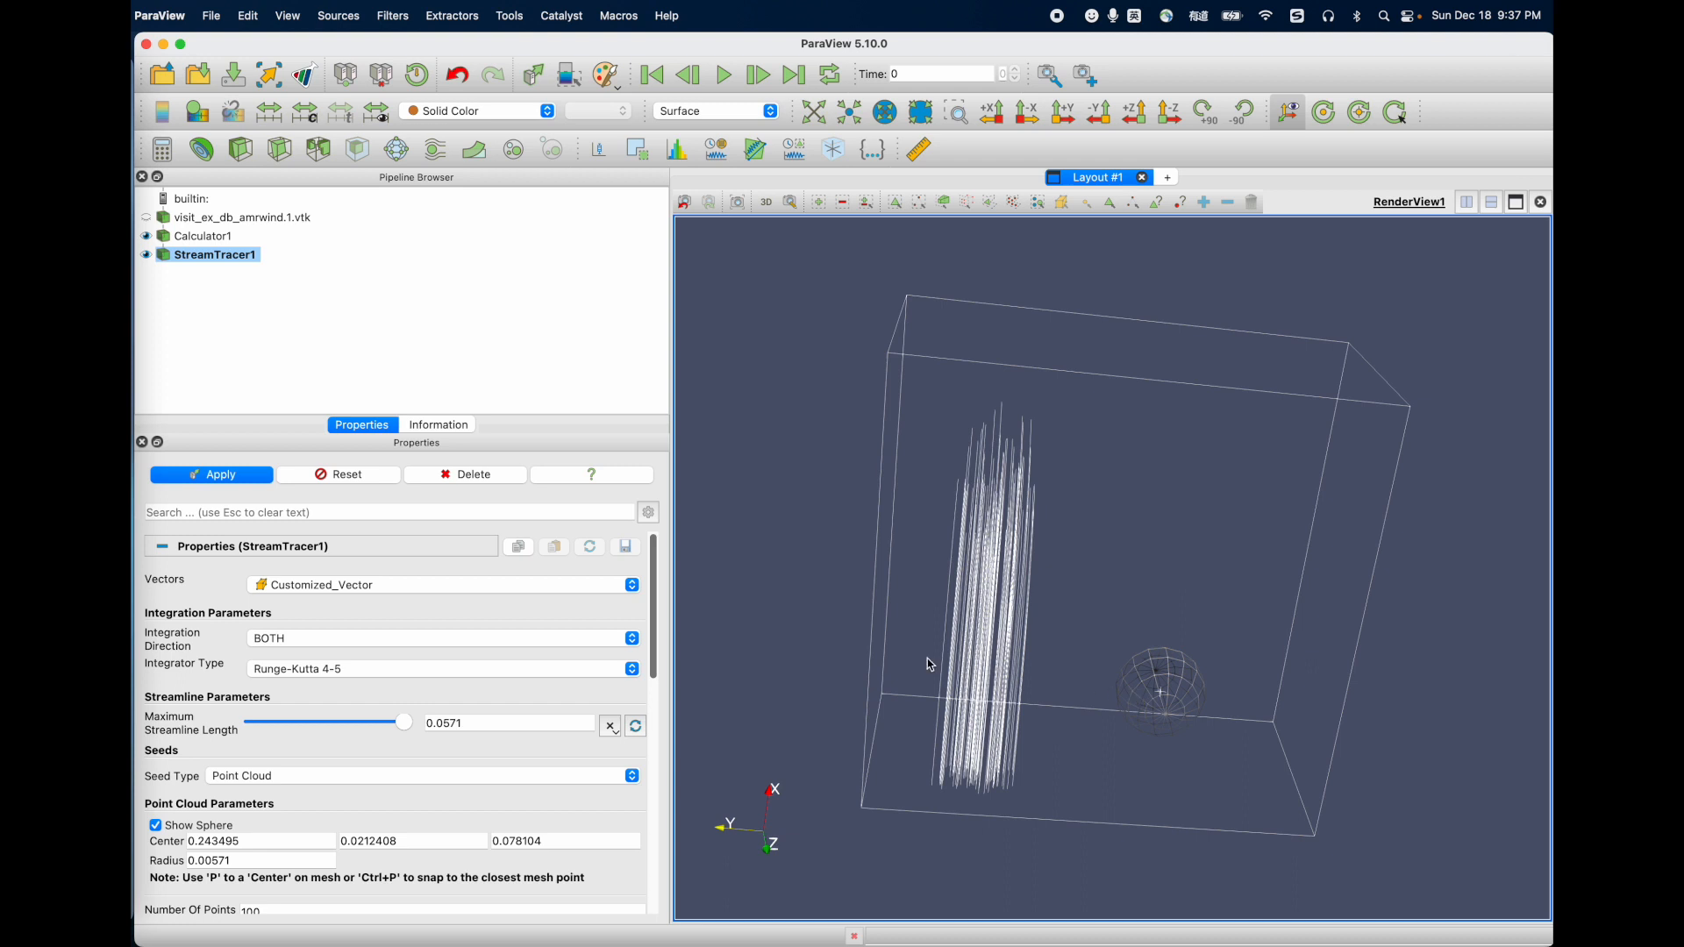
pyautogui.click(254, 478)
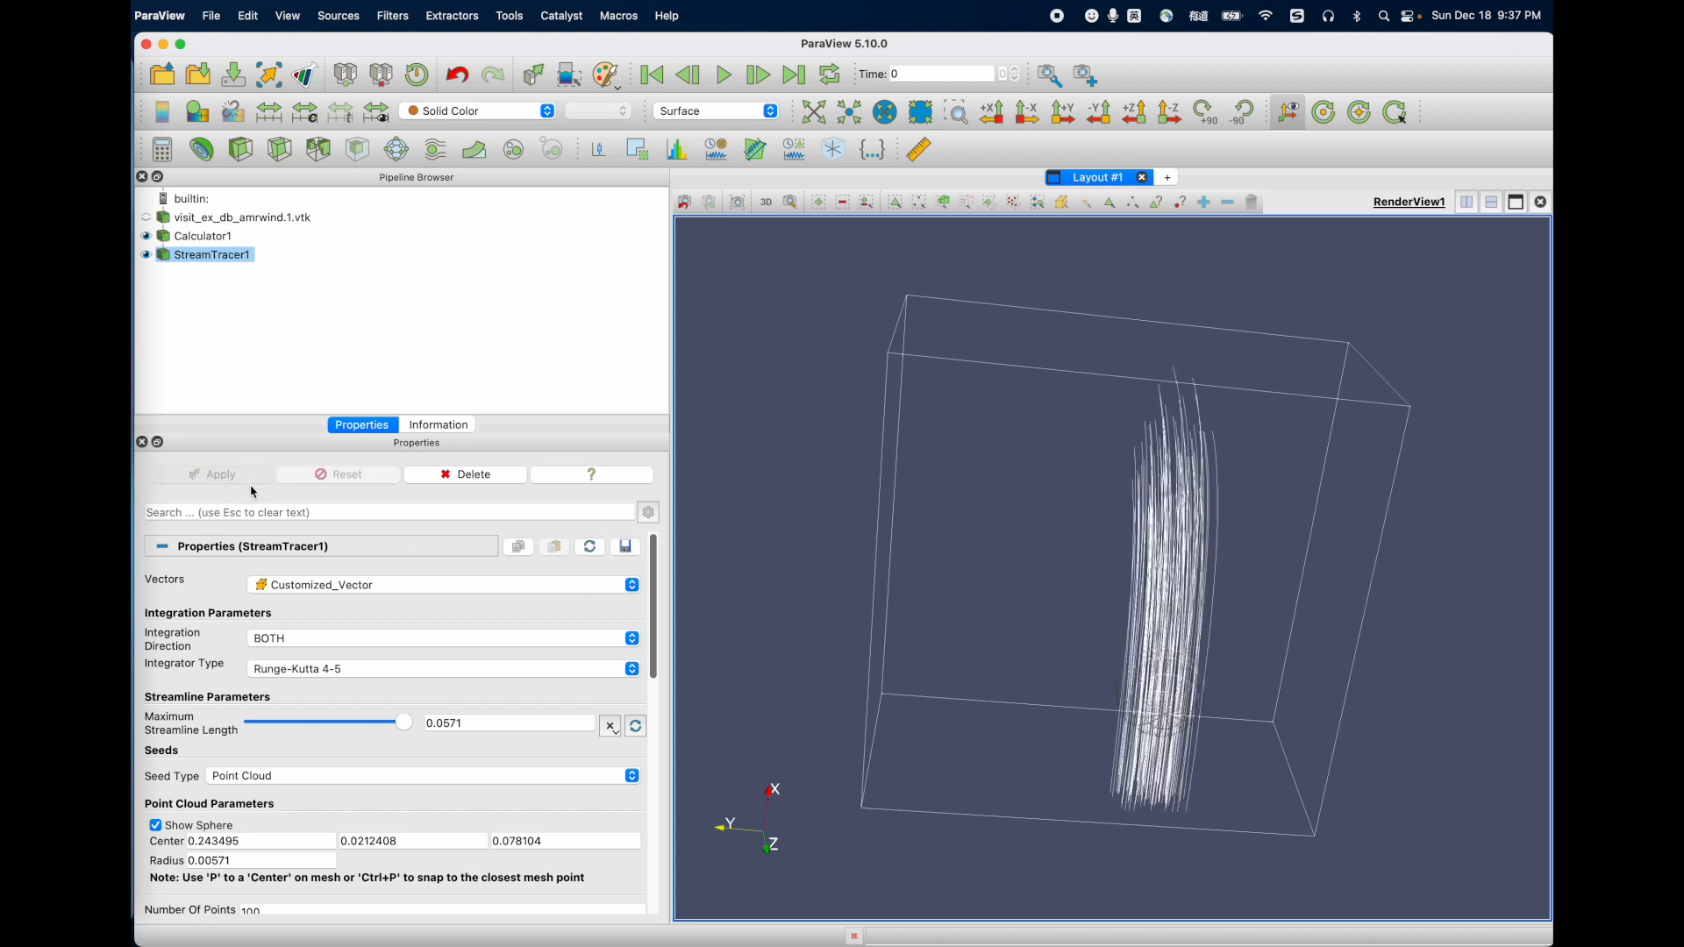
pyautogui.moveTo(1169, 679); pyautogui.dragTo(1211, 680)
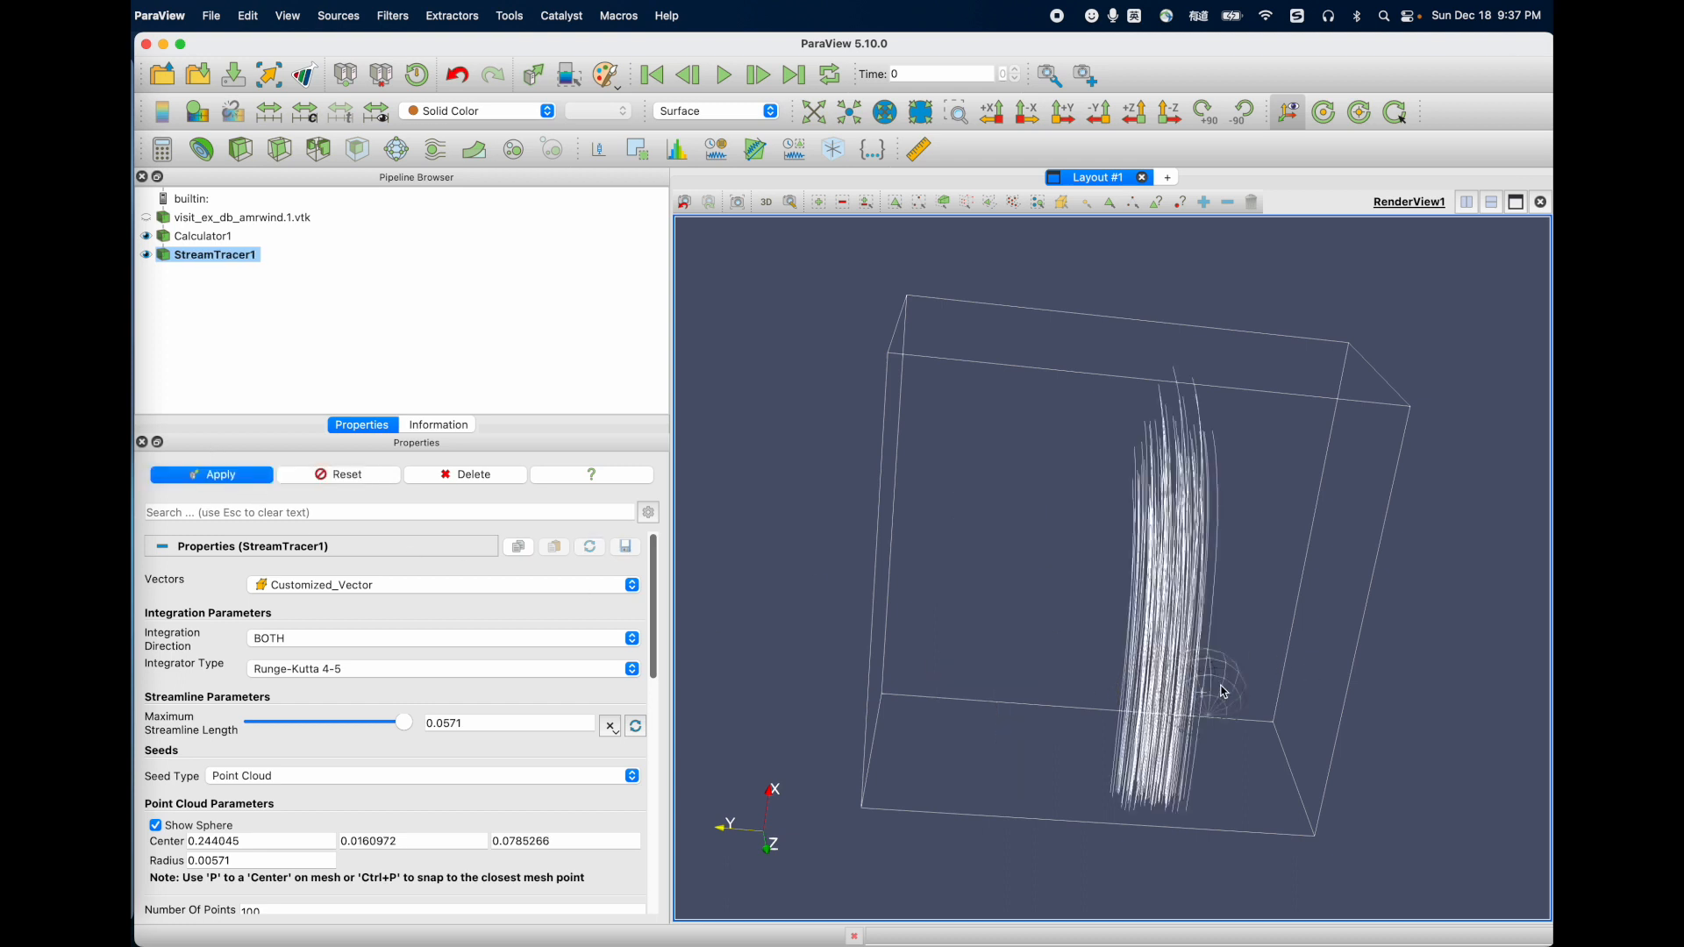
pyautogui.click(222, 474)
pyautogui.moveTo(1181, 727)
pyautogui.mouseDown()
pyautogui.moveTo(1043, 733)
pyautogui.moveTo(1149, 728)
pyautogui.mouseUp()
pyautogui.click(236, 479)
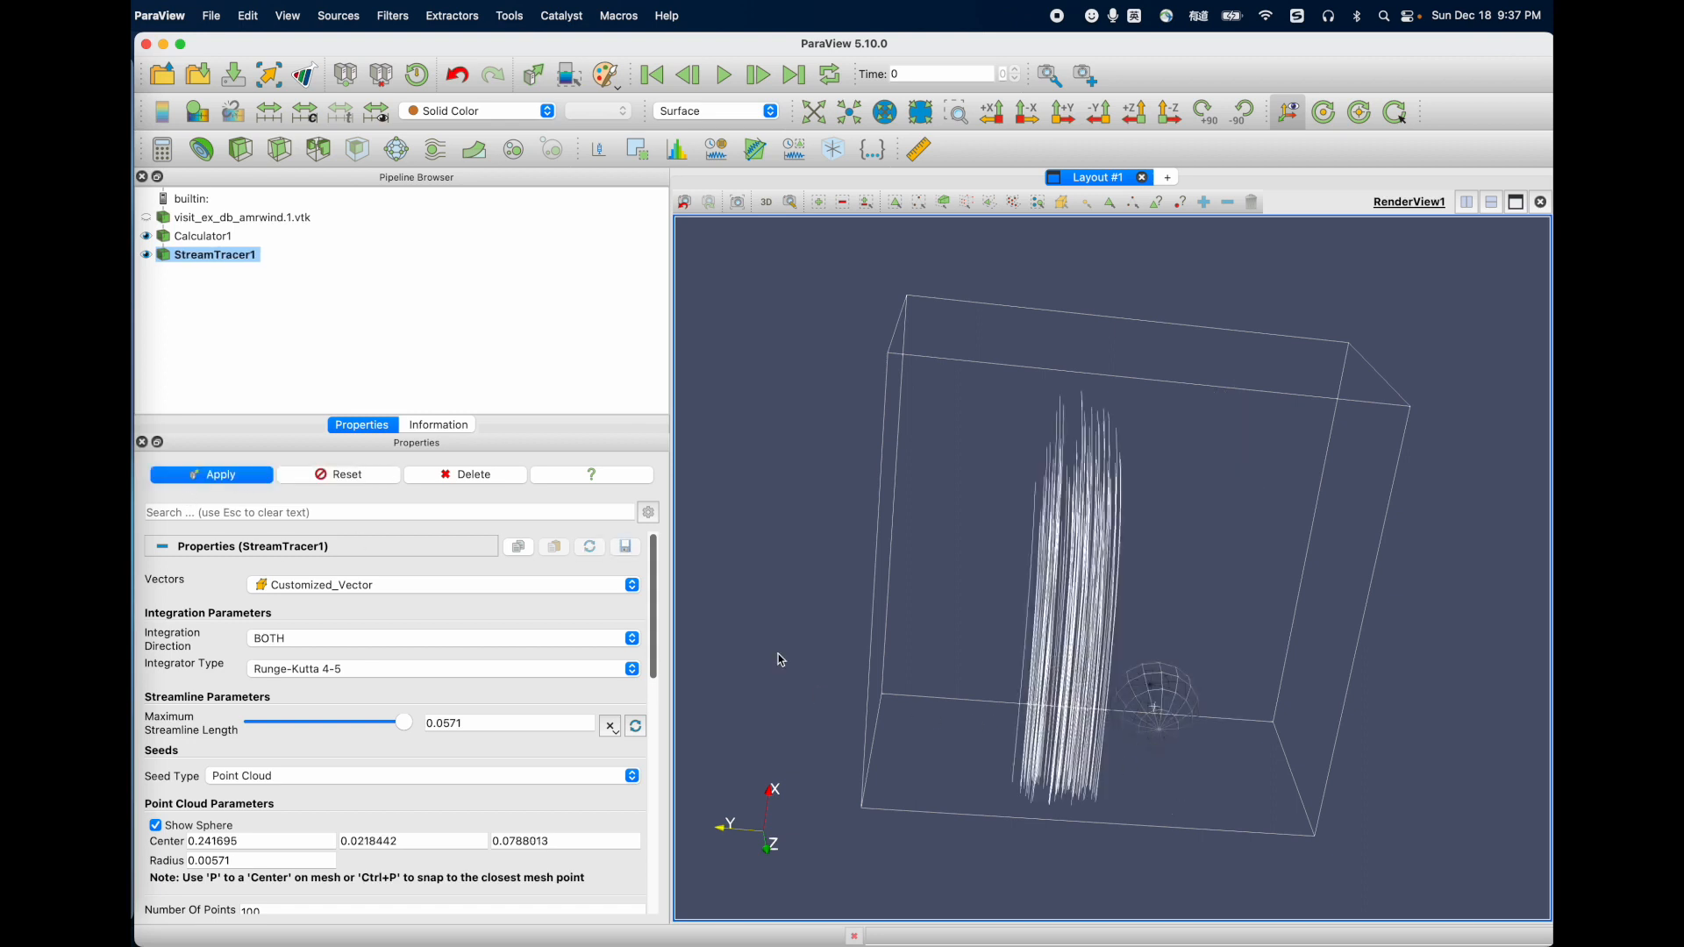